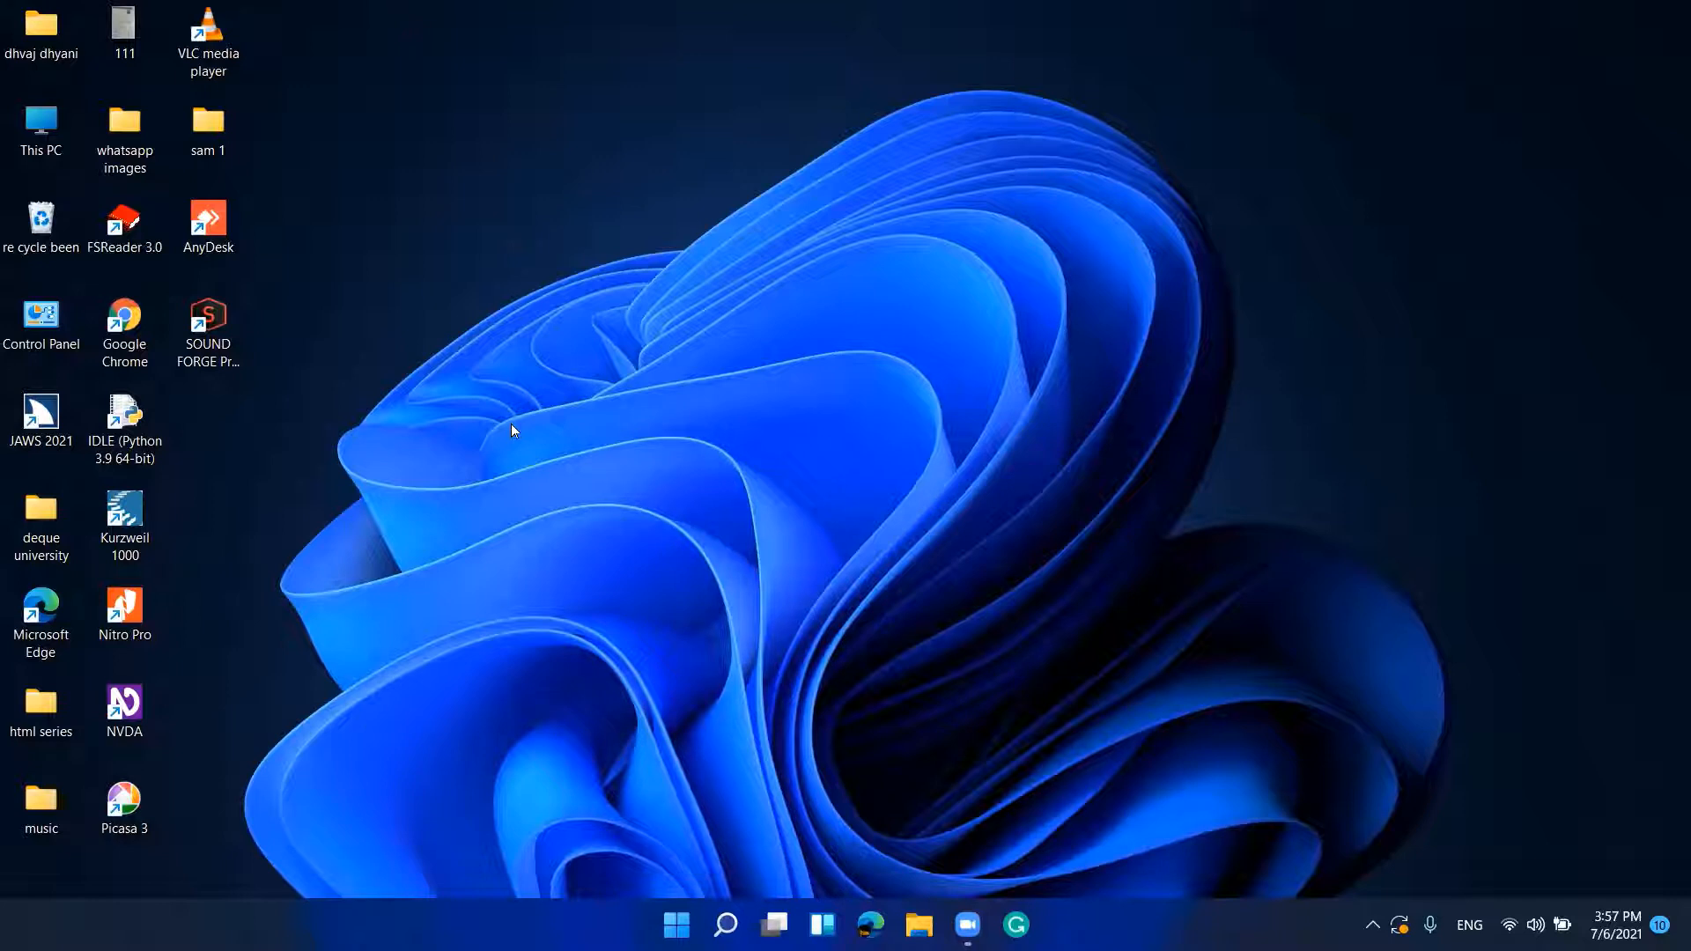
Step: Launch Excel from the Start menu and create a new blank workbook, Book1
key("super")
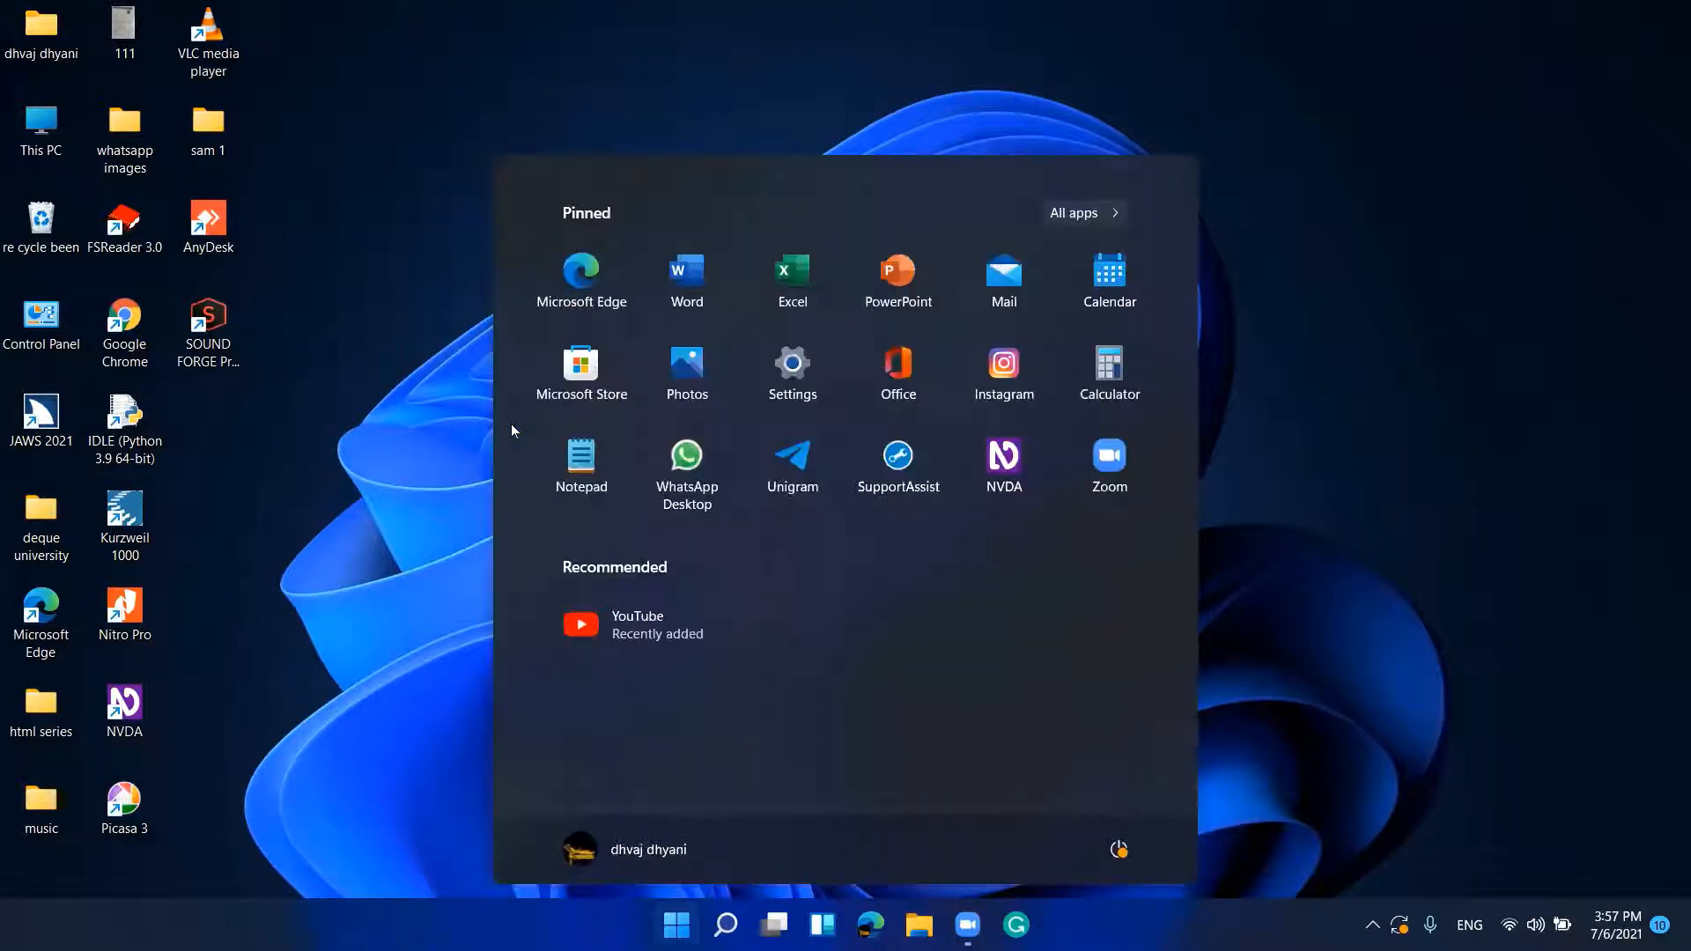
key("Tab")
key("Right")
key("Right")
key("Escape")
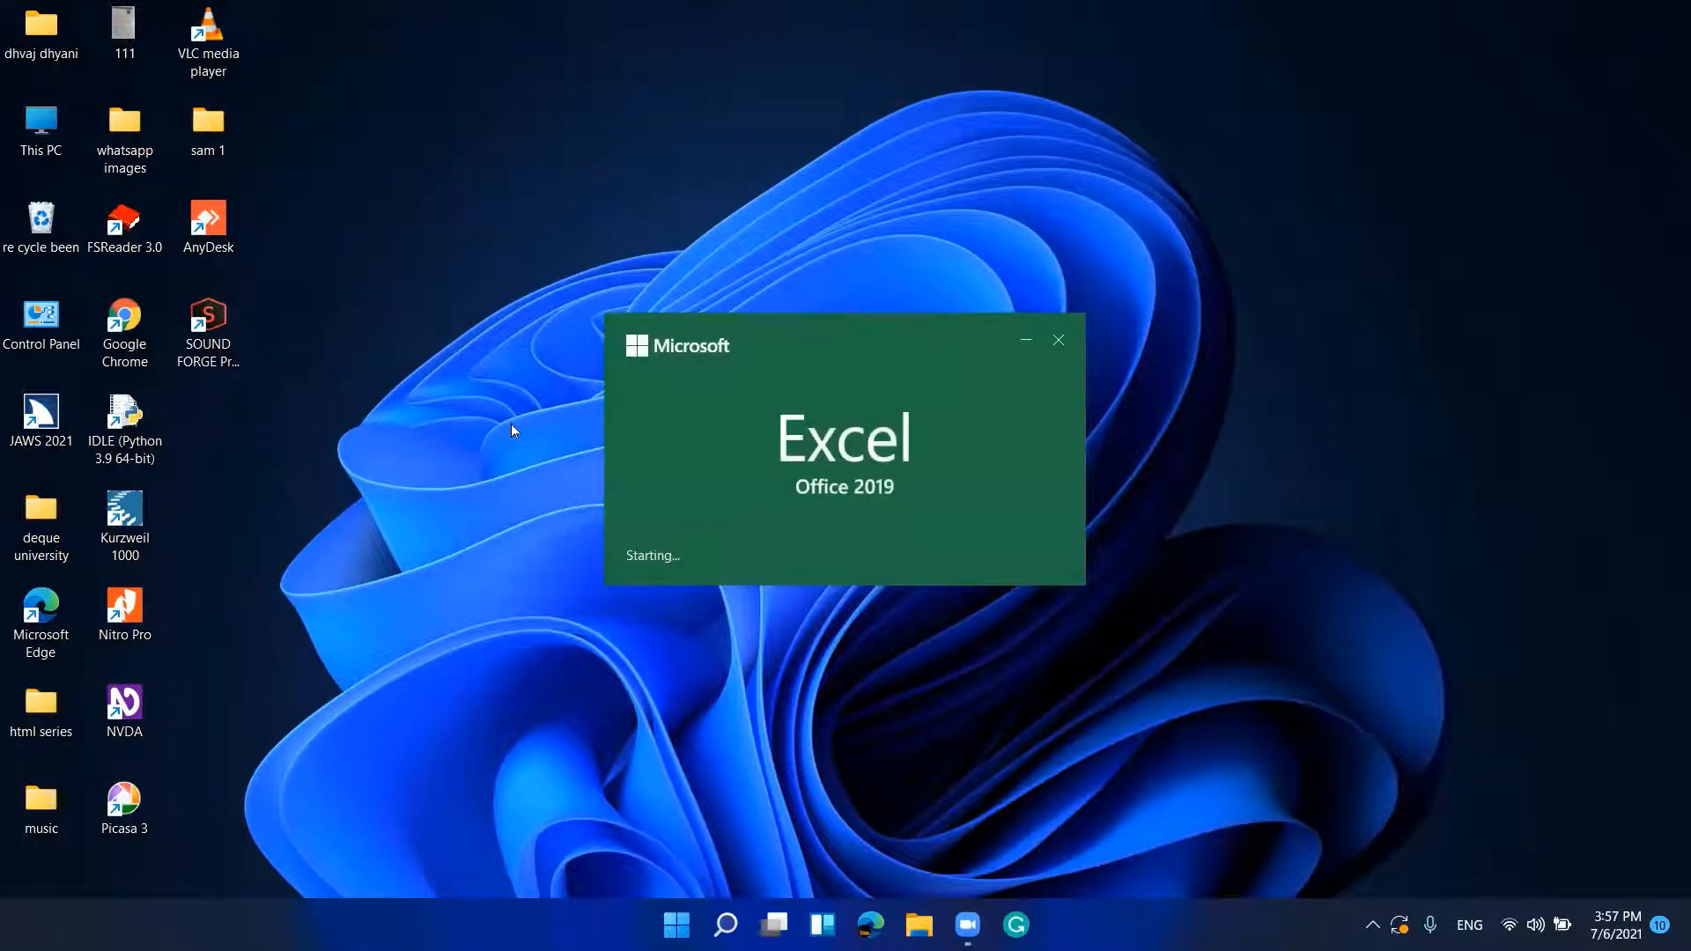
key("Return")
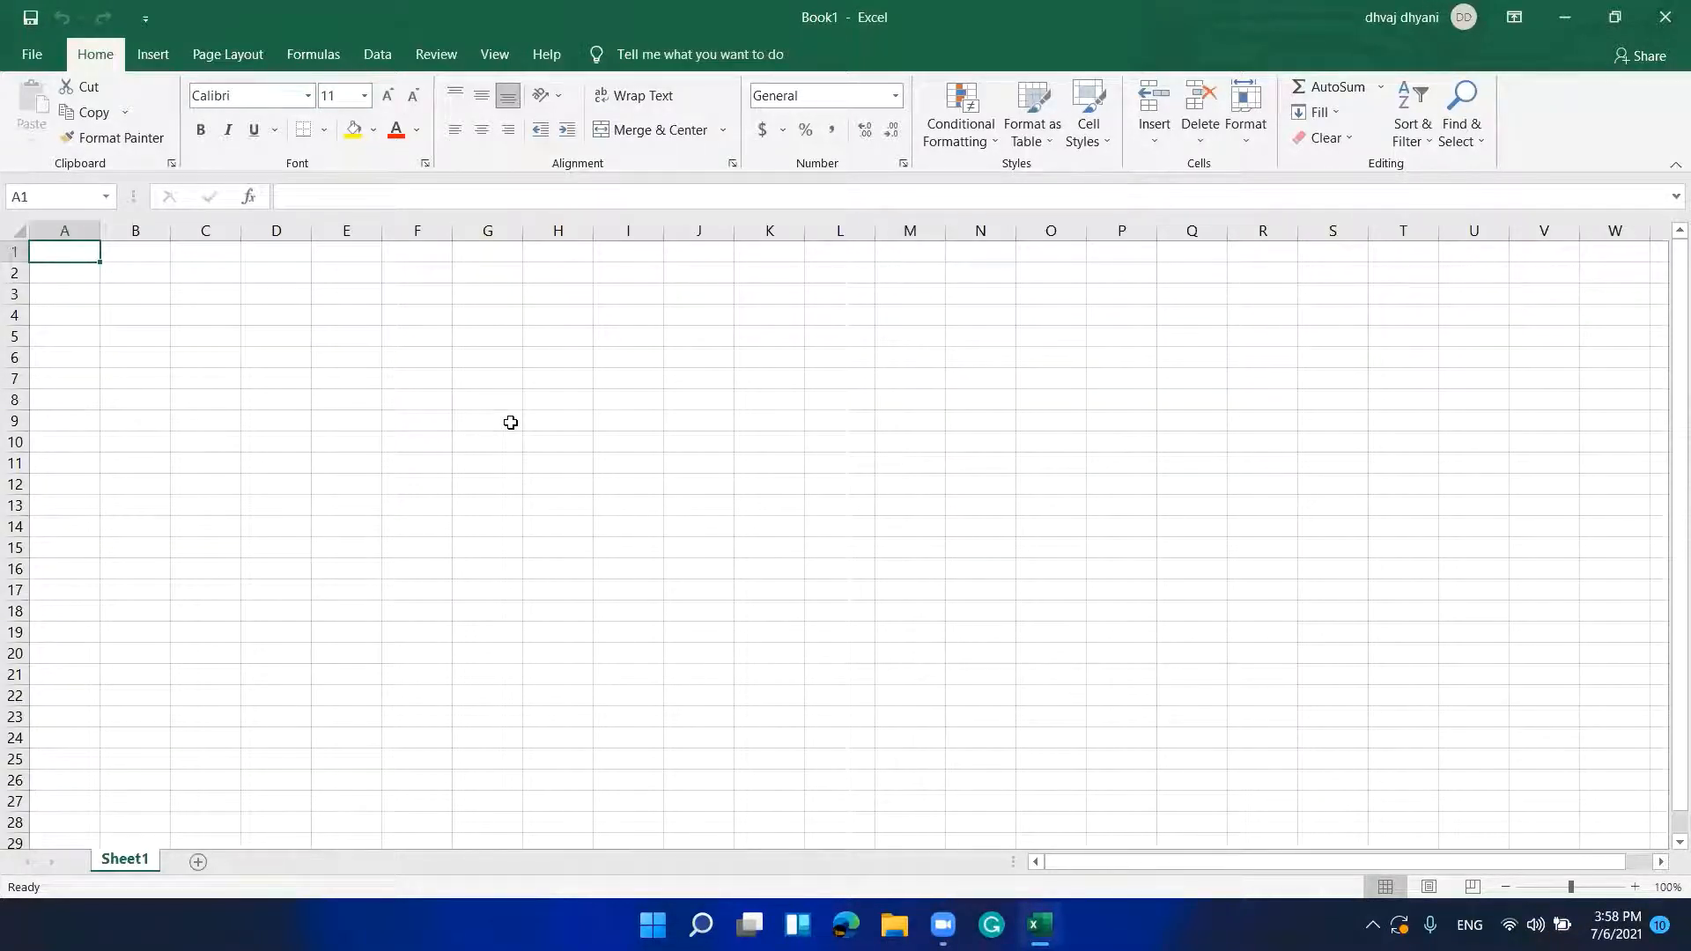
type("dh")
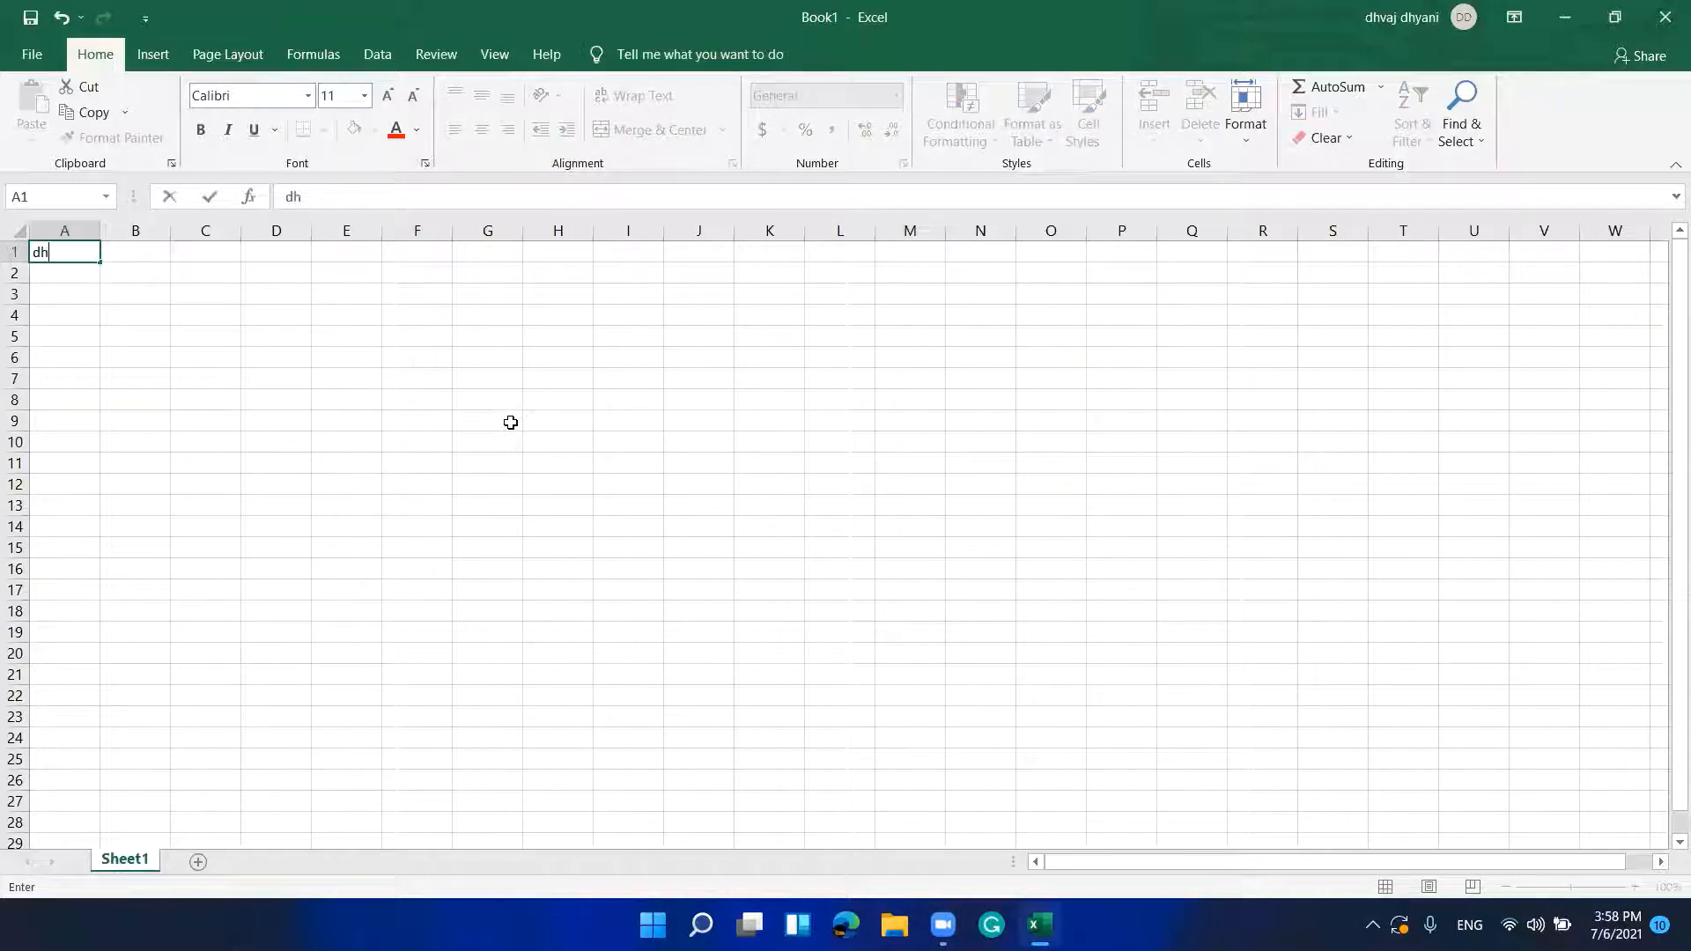
type("vahj")
key("Return")
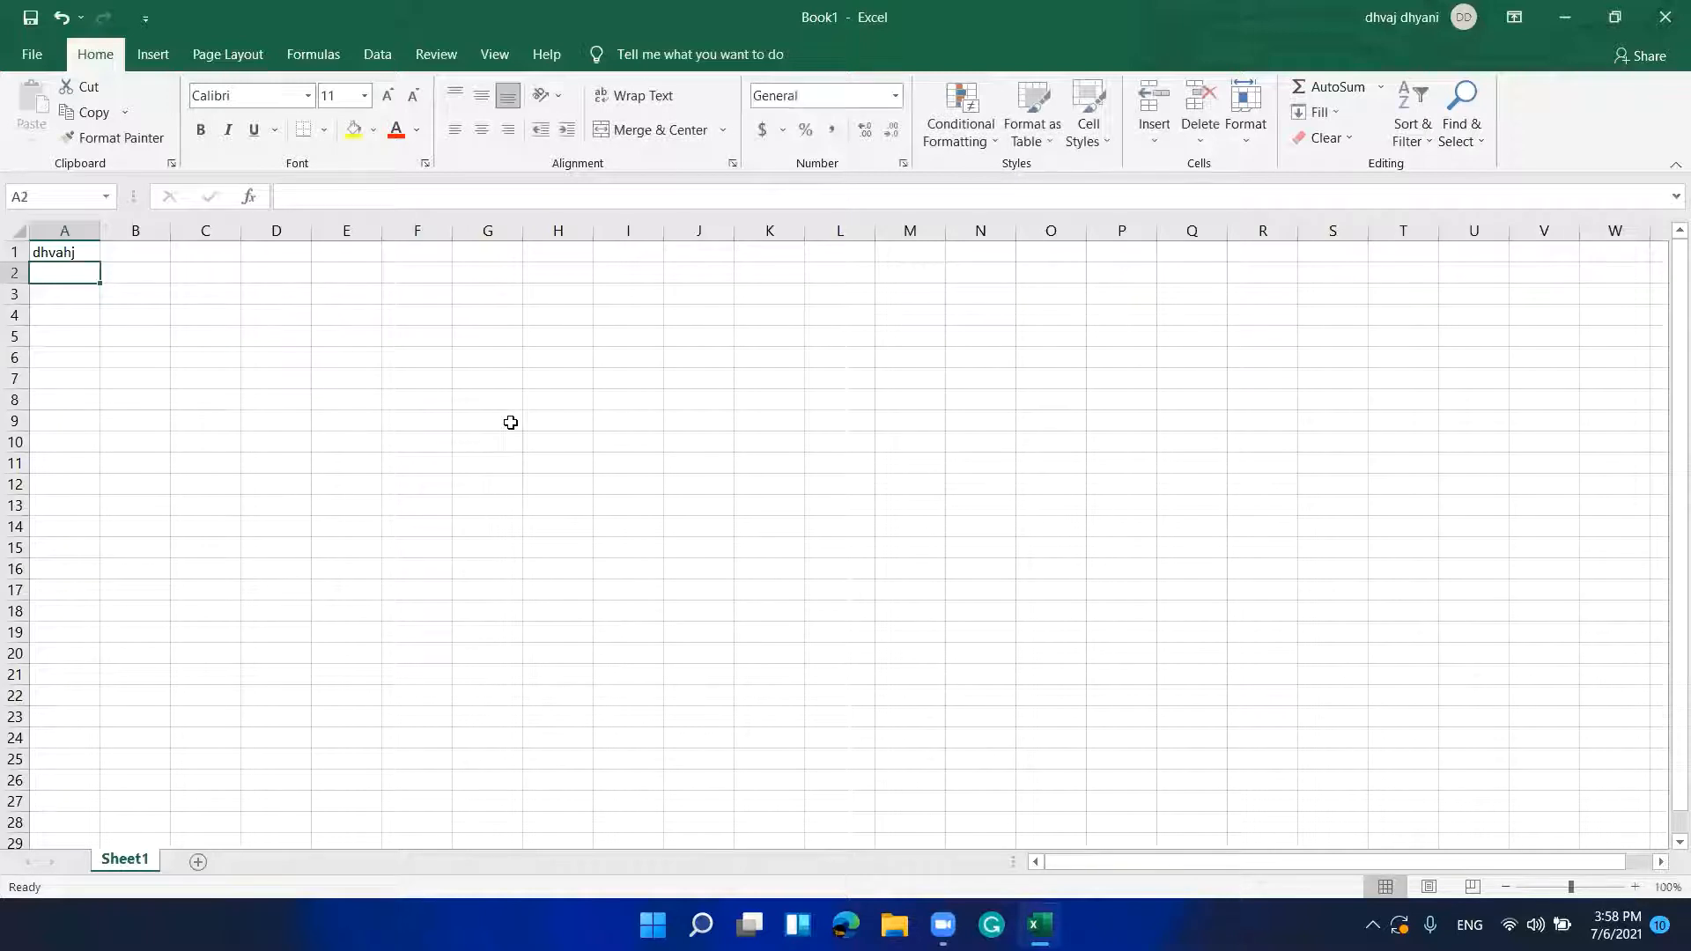
key("Up")
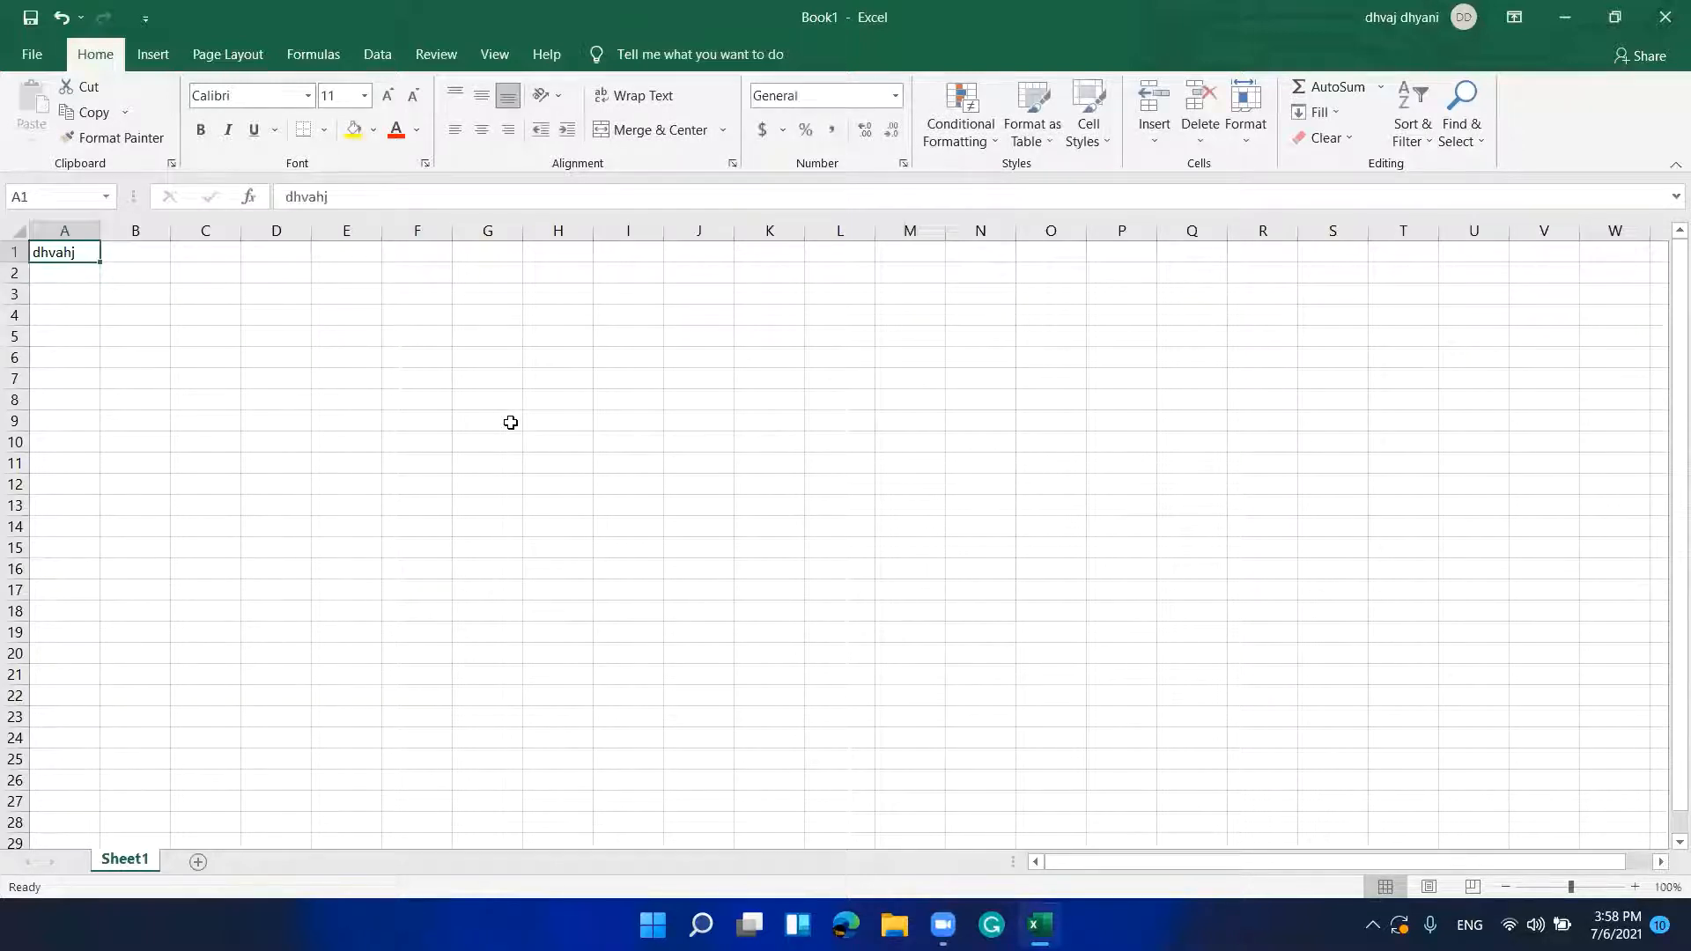
key("Down")
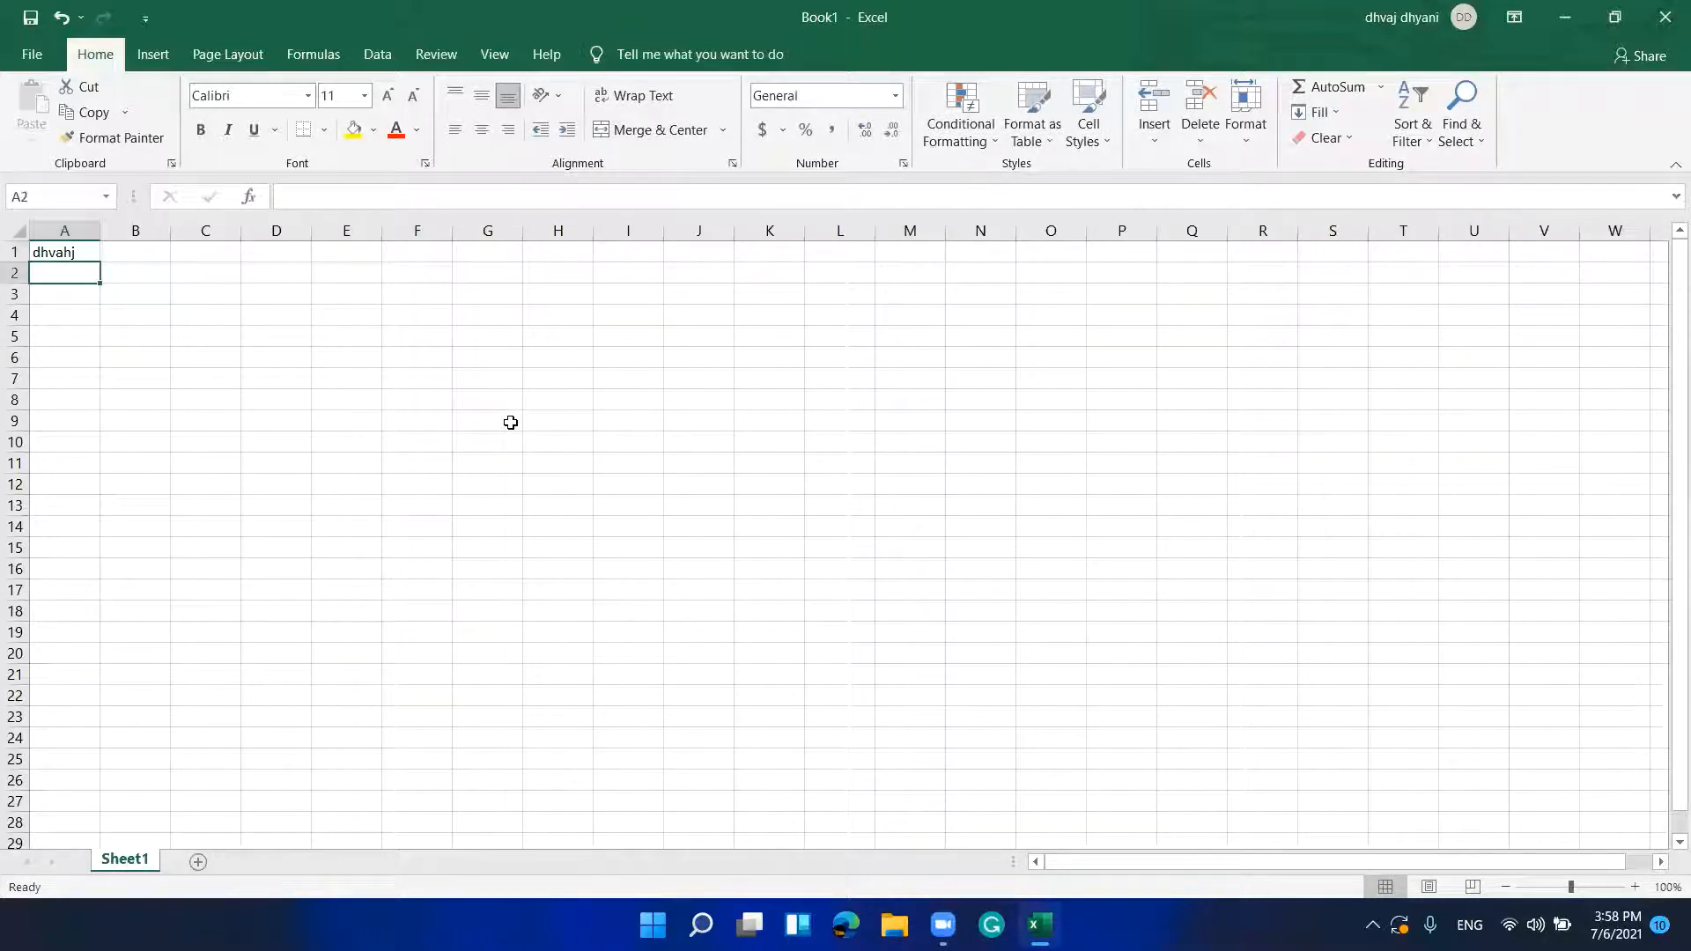
key("Up")
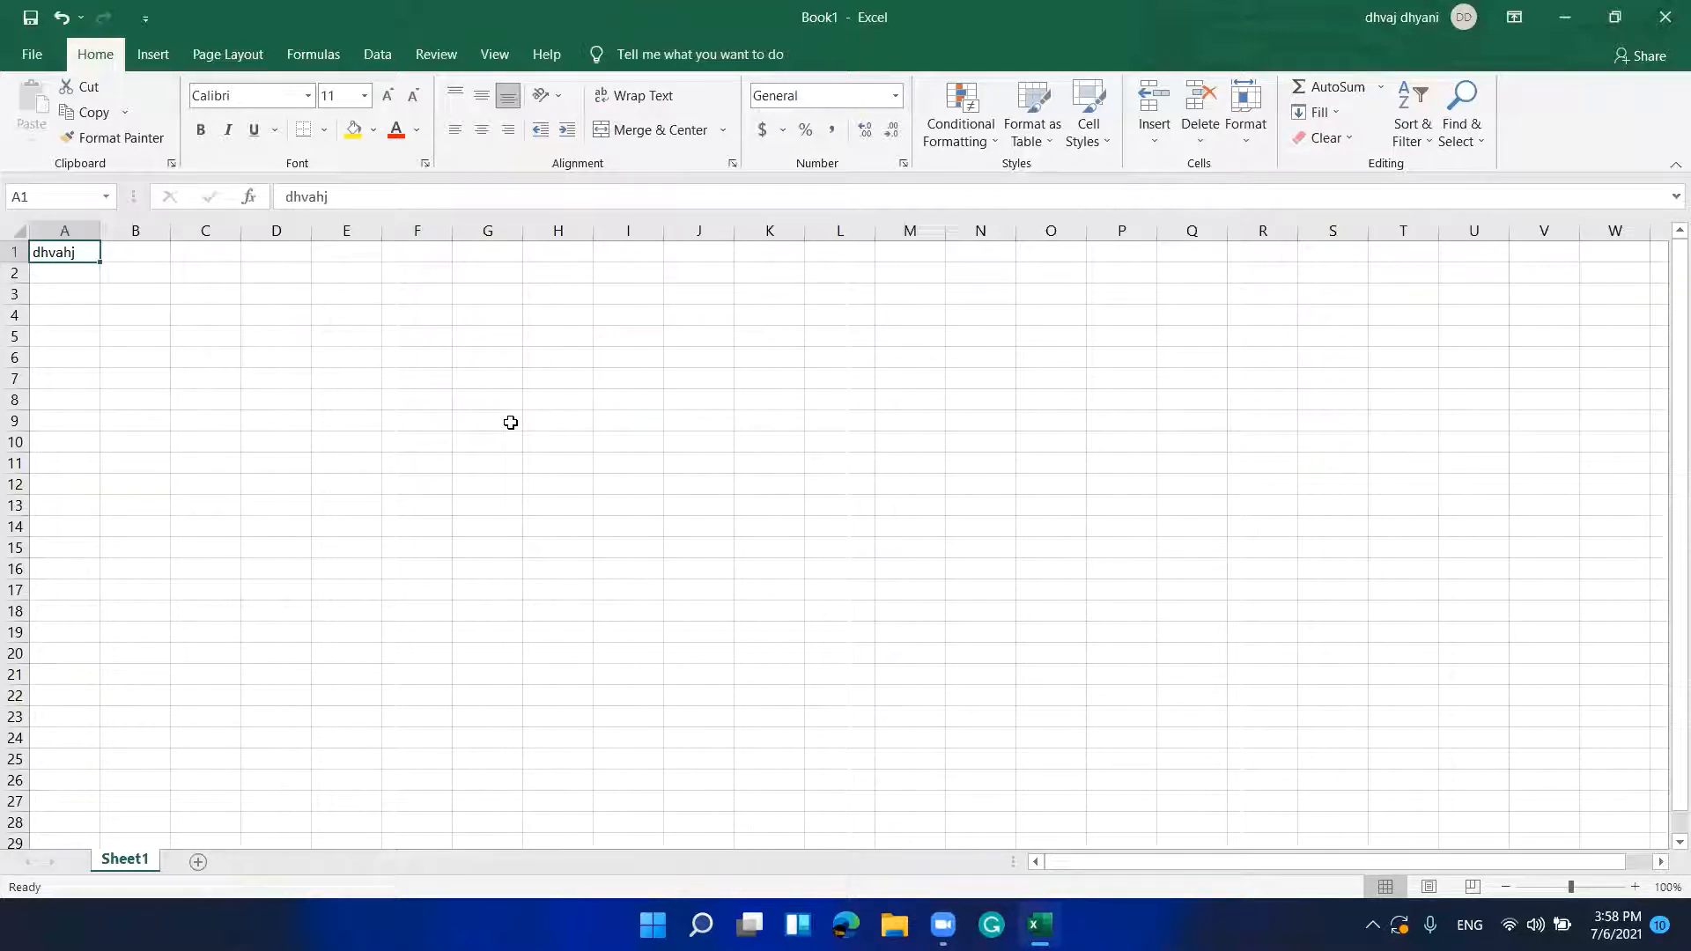
type("1")
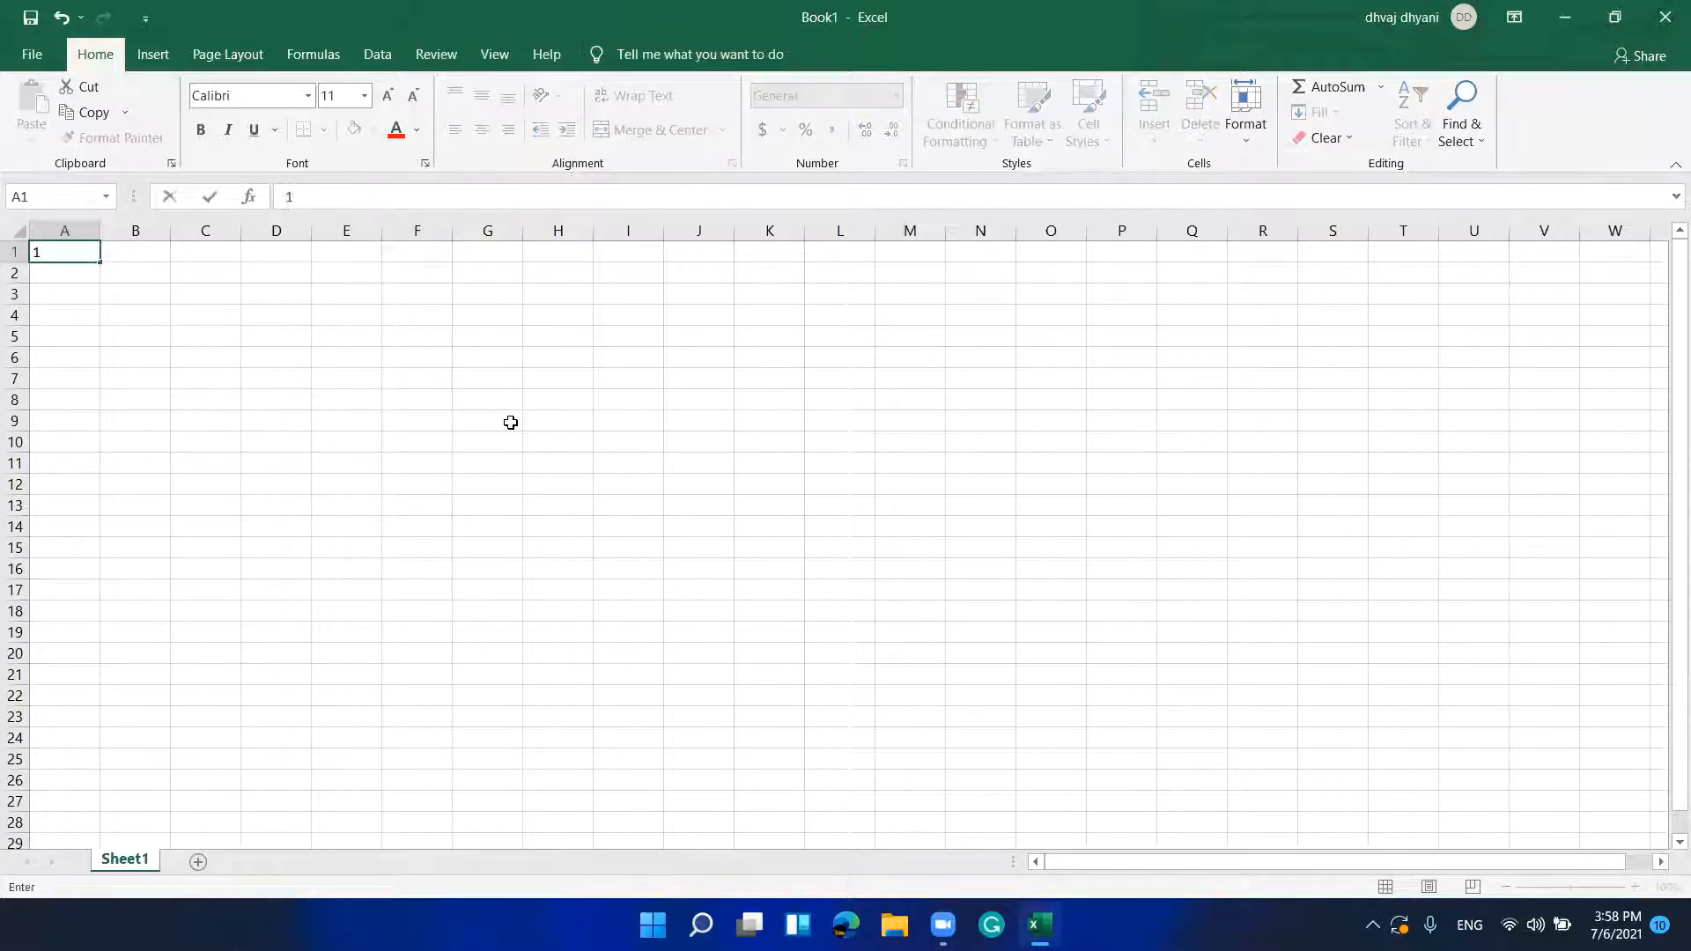
type("1")
key("Return")
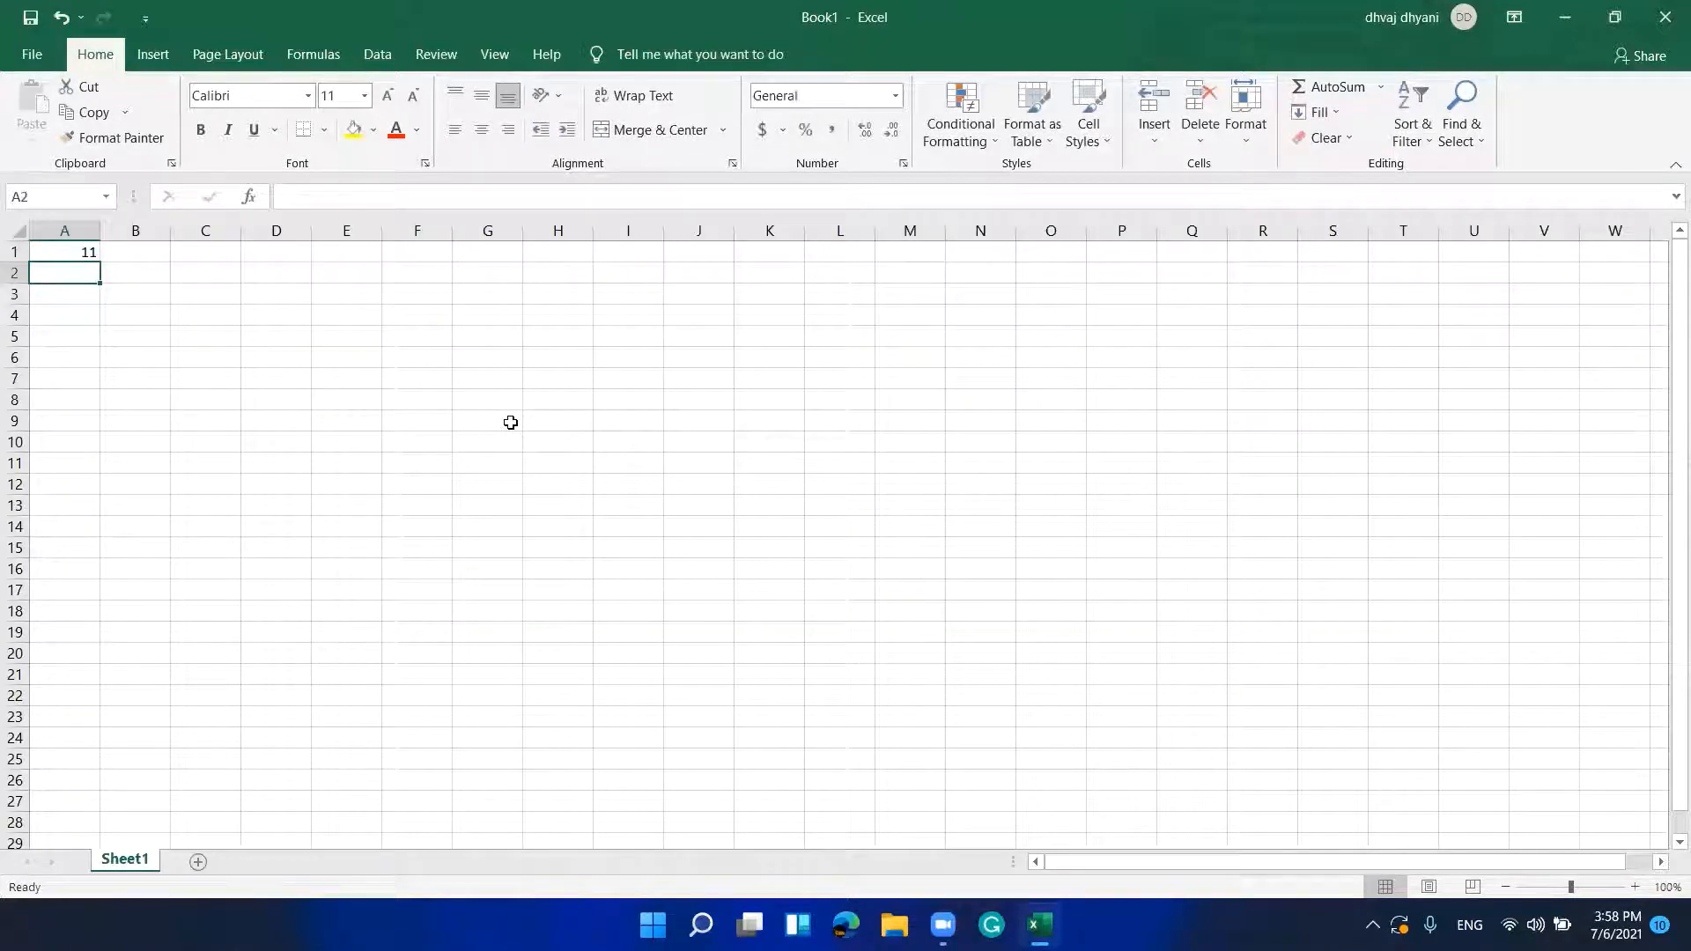
key("Up")
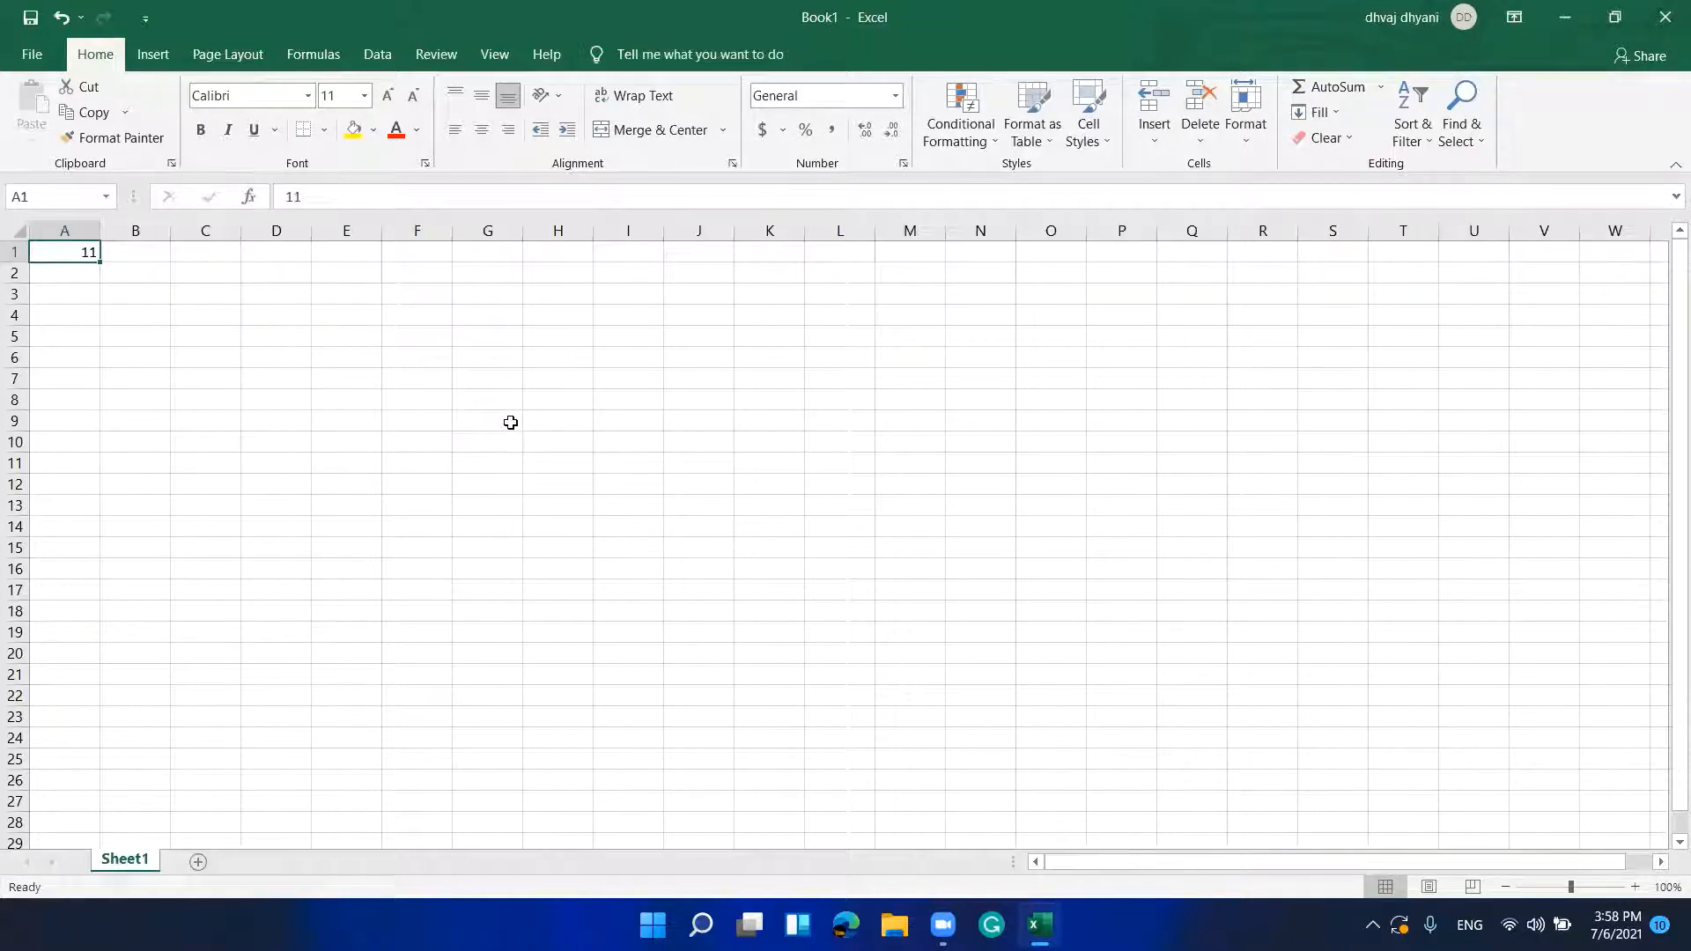
type("*")
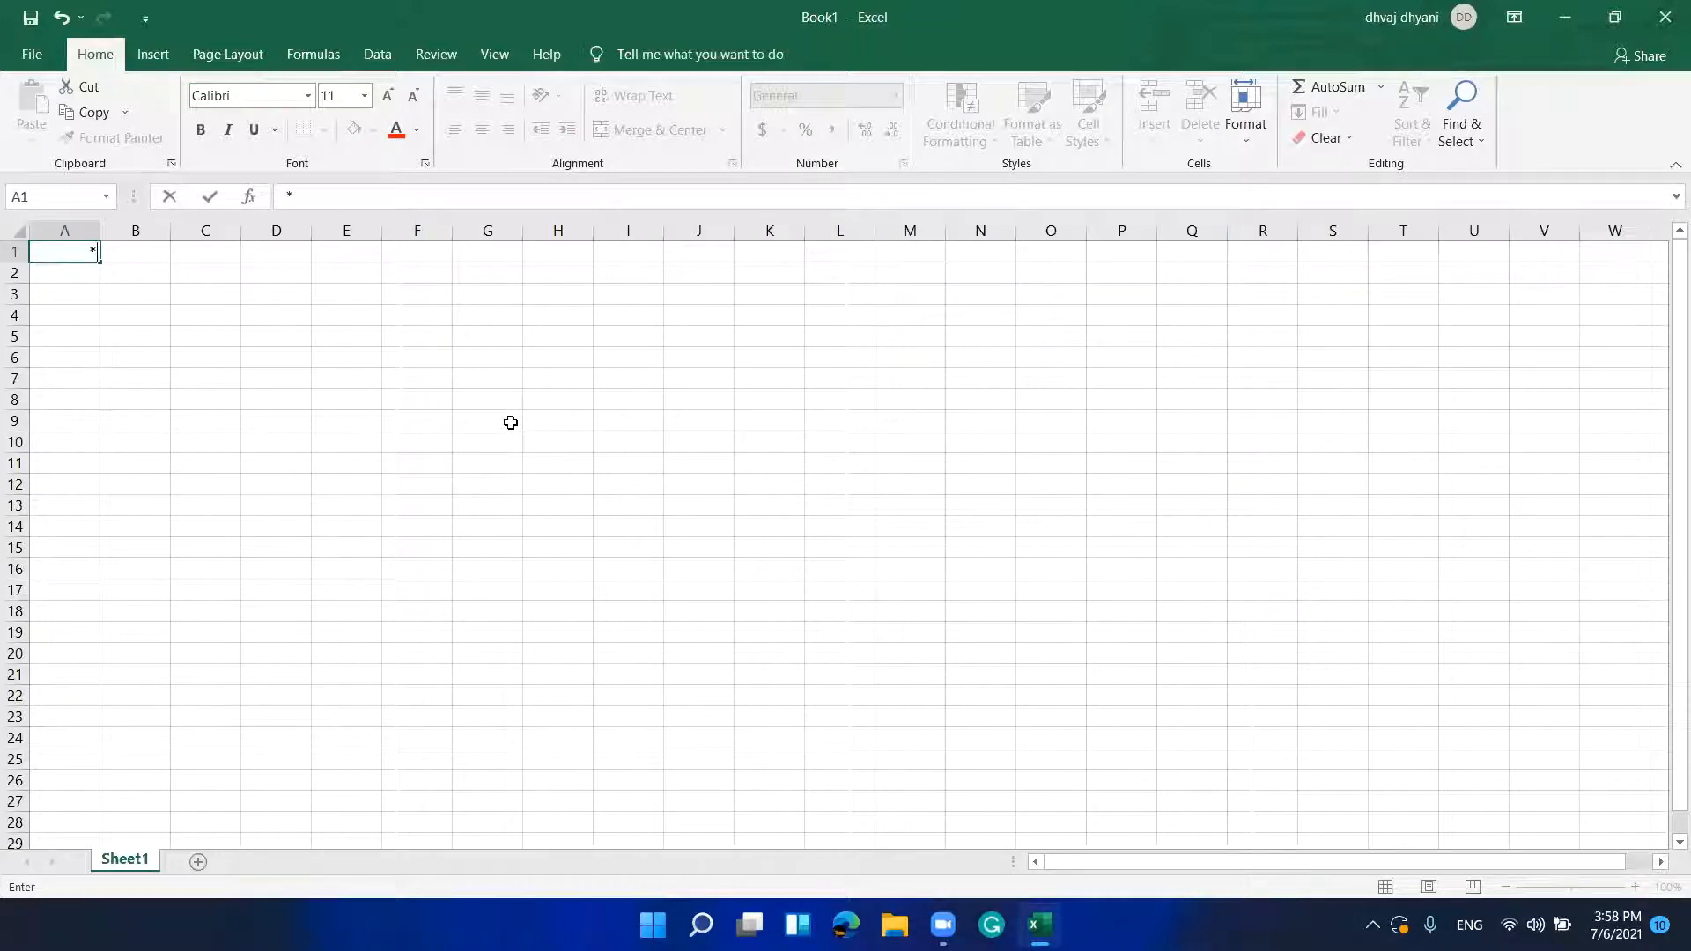
type("/")
key("Return")
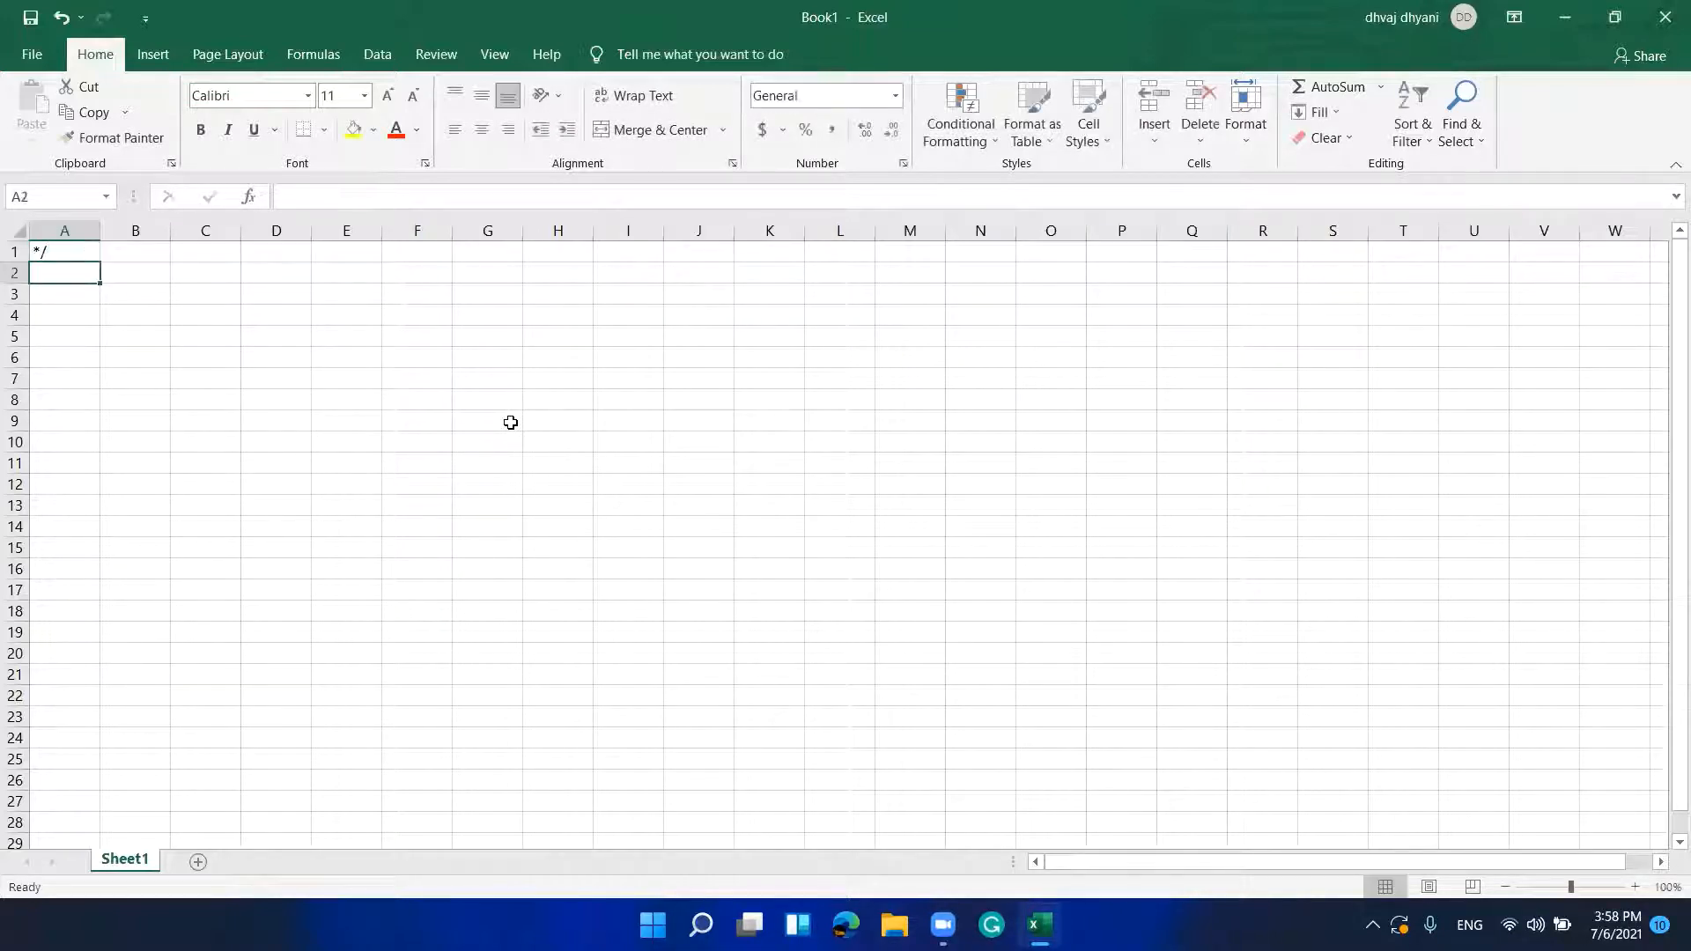
key("Up")
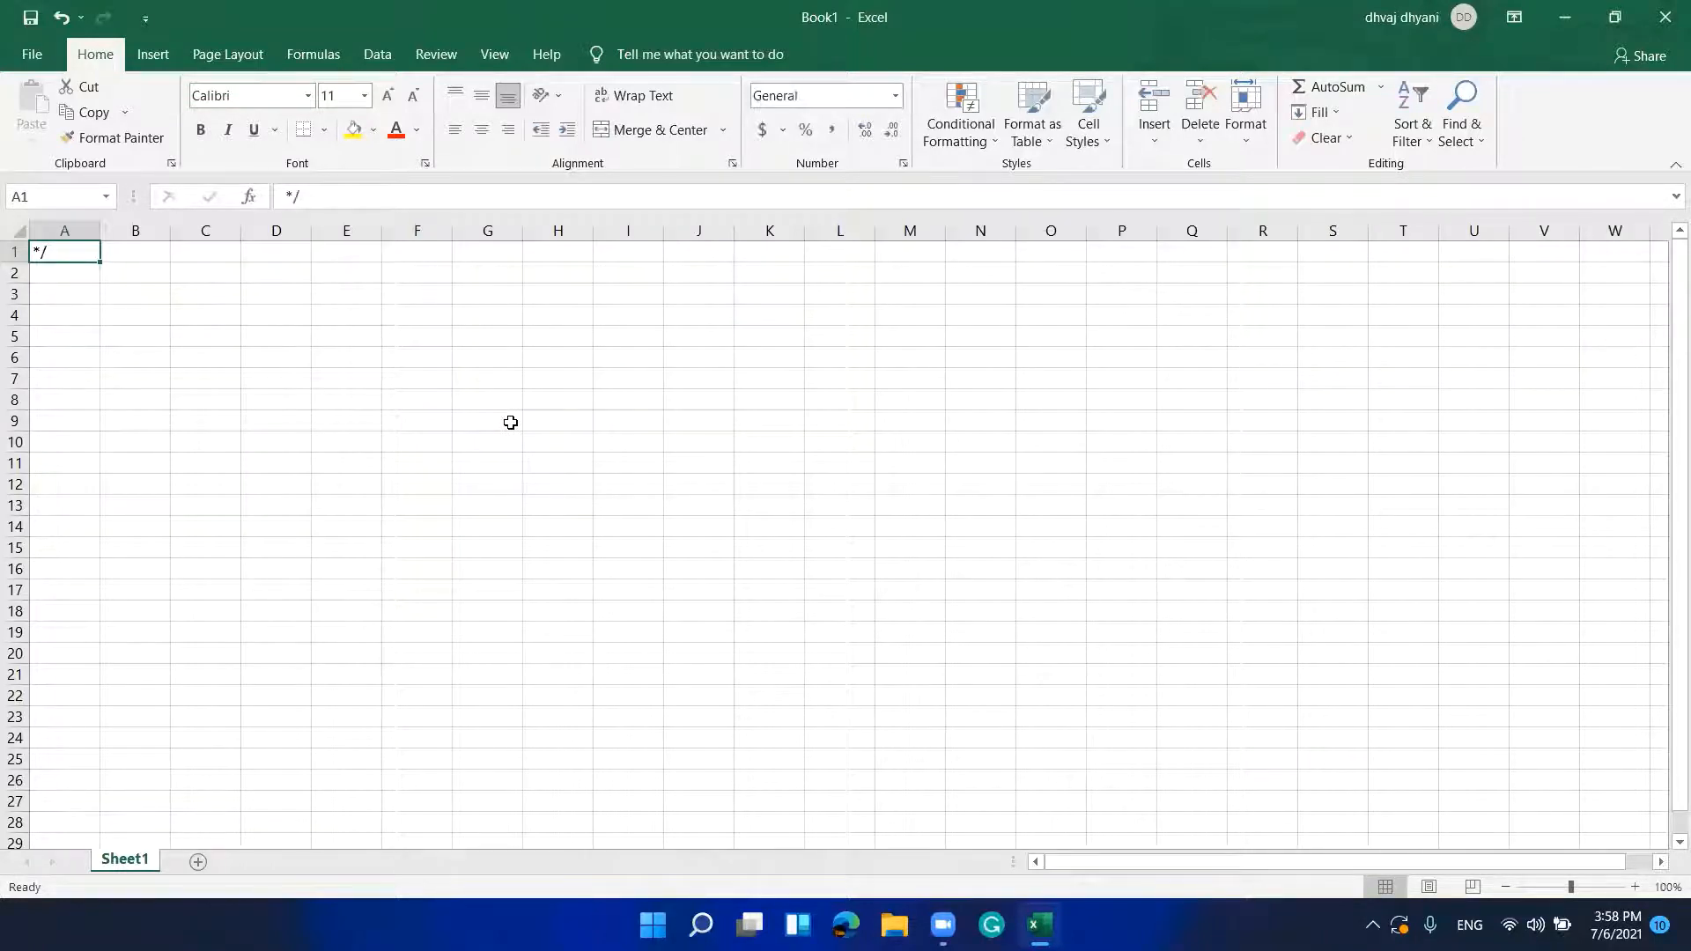
key("BackSpace")
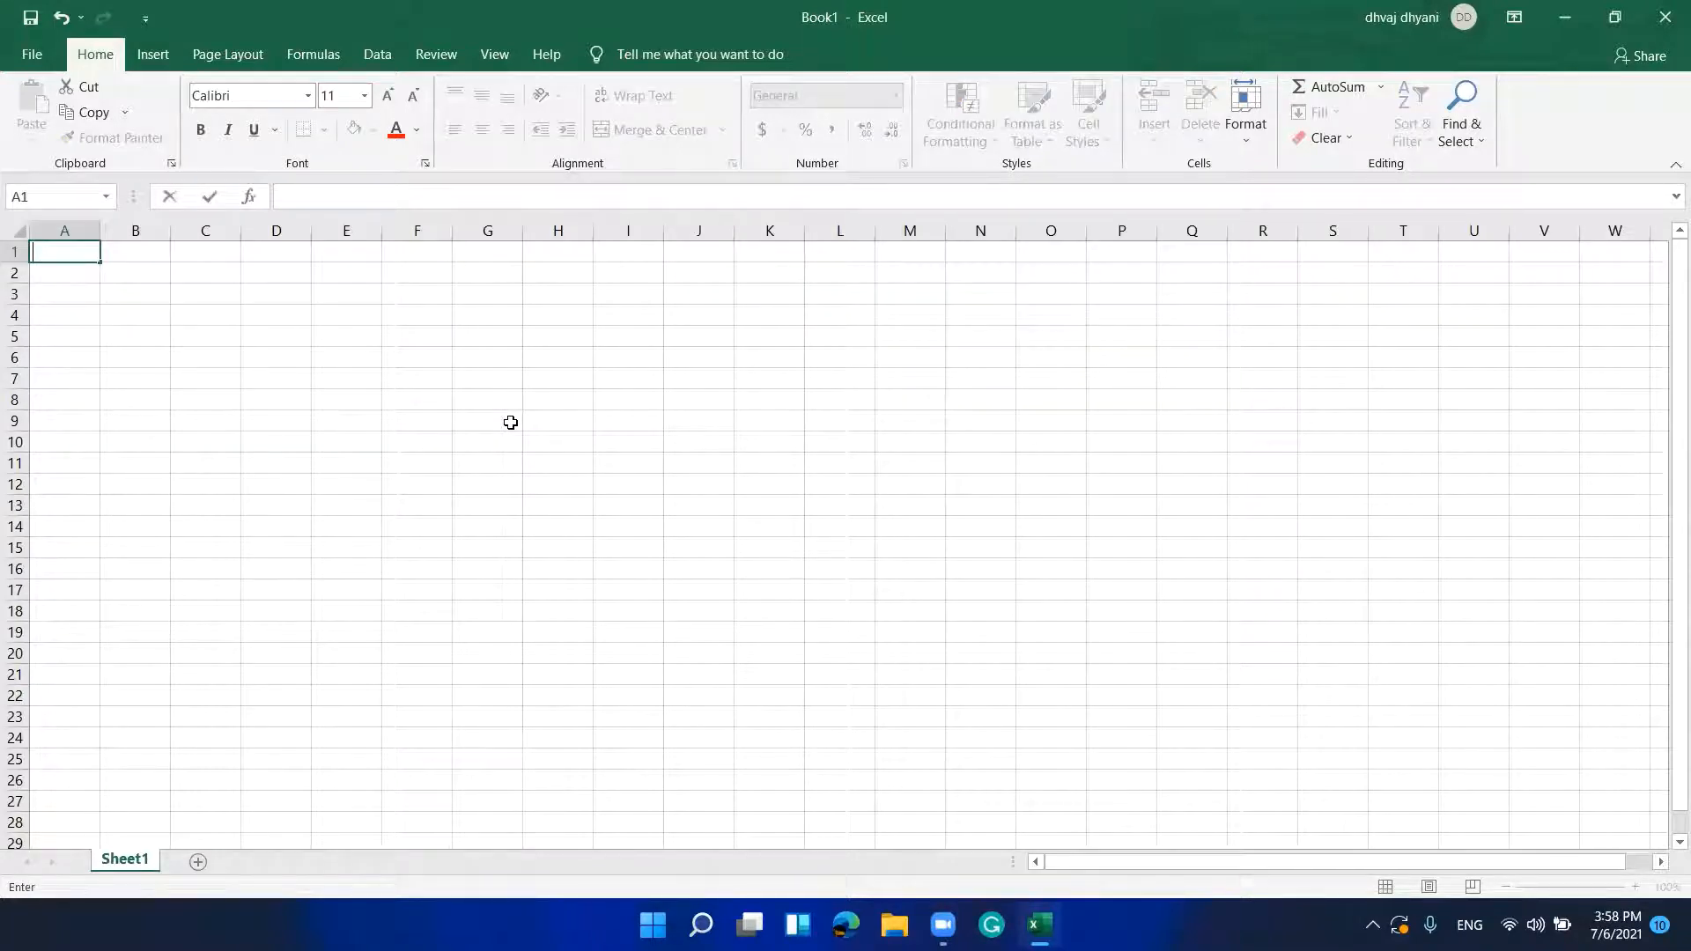
key("Return")
key("BackSpace")
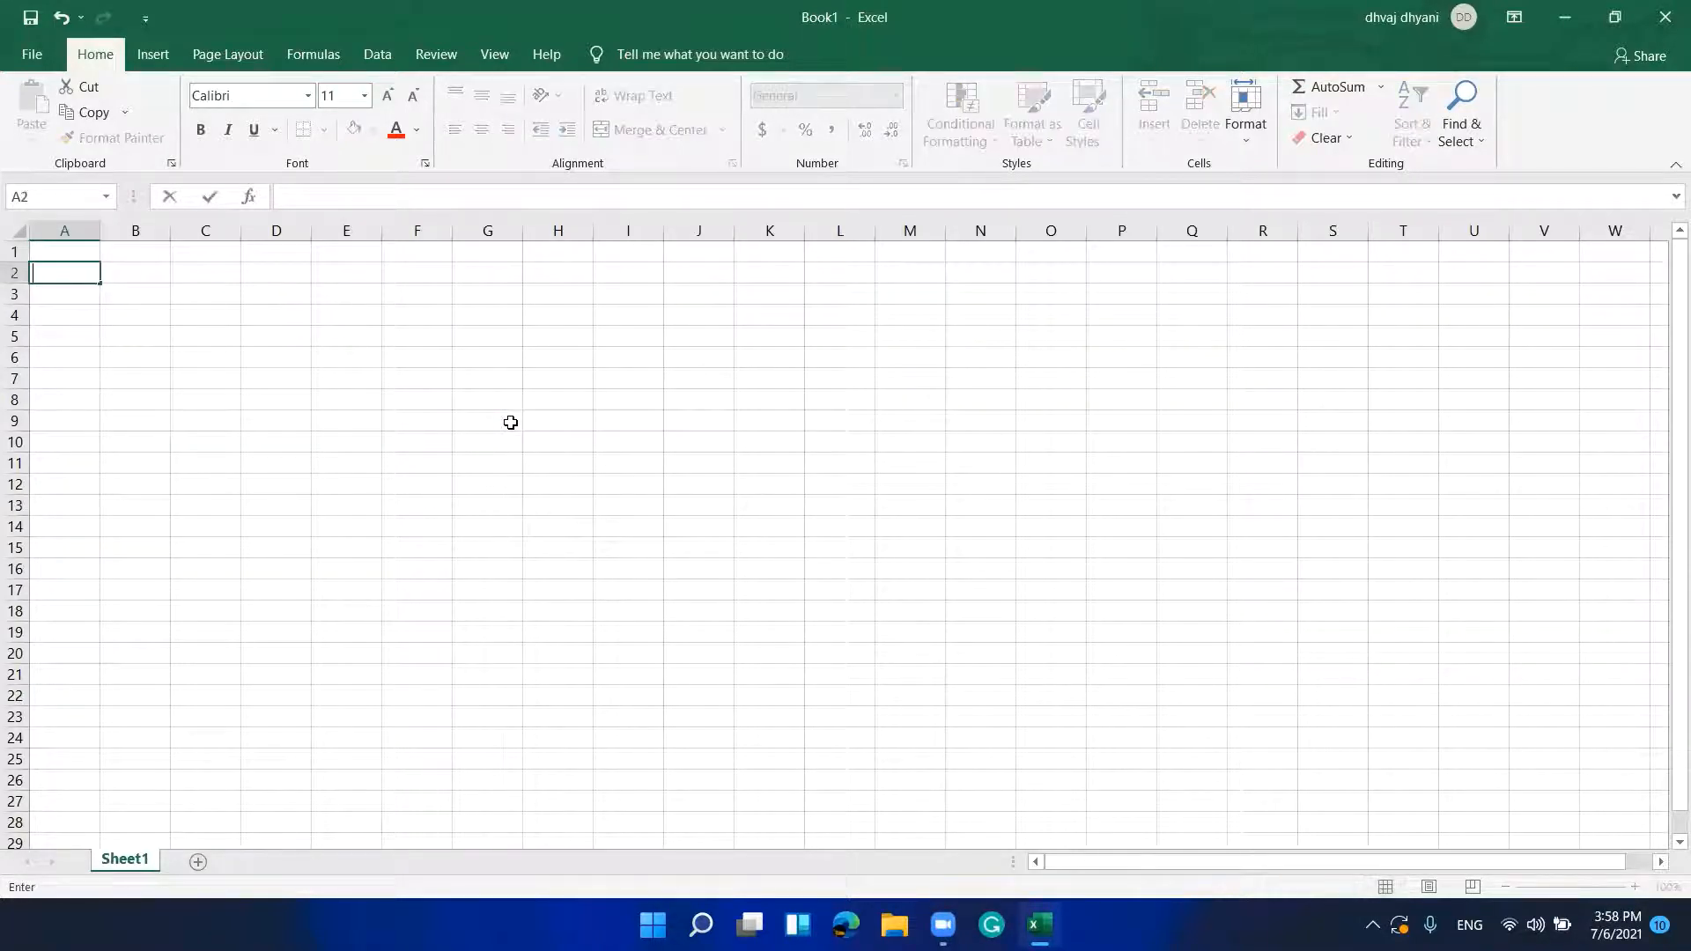
Step: Return to A1 and extend the selection down to A5
key("Up")
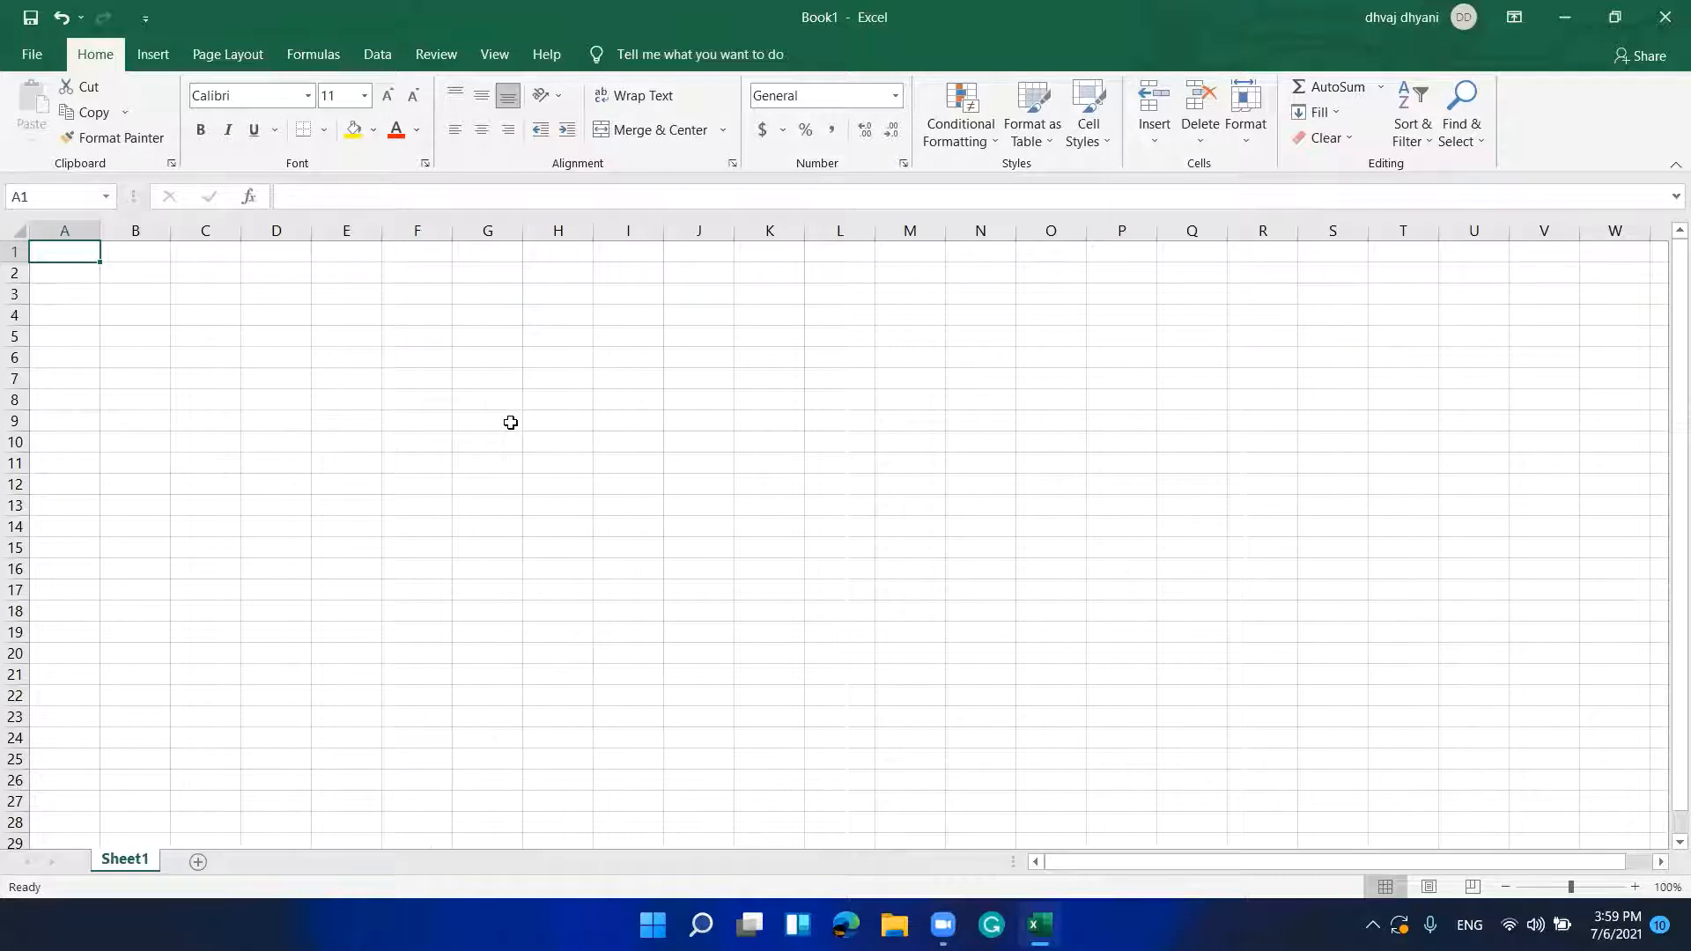
key("shift+Down")
key("shift+Down")
key("shift+Down")
key("shift+Down")
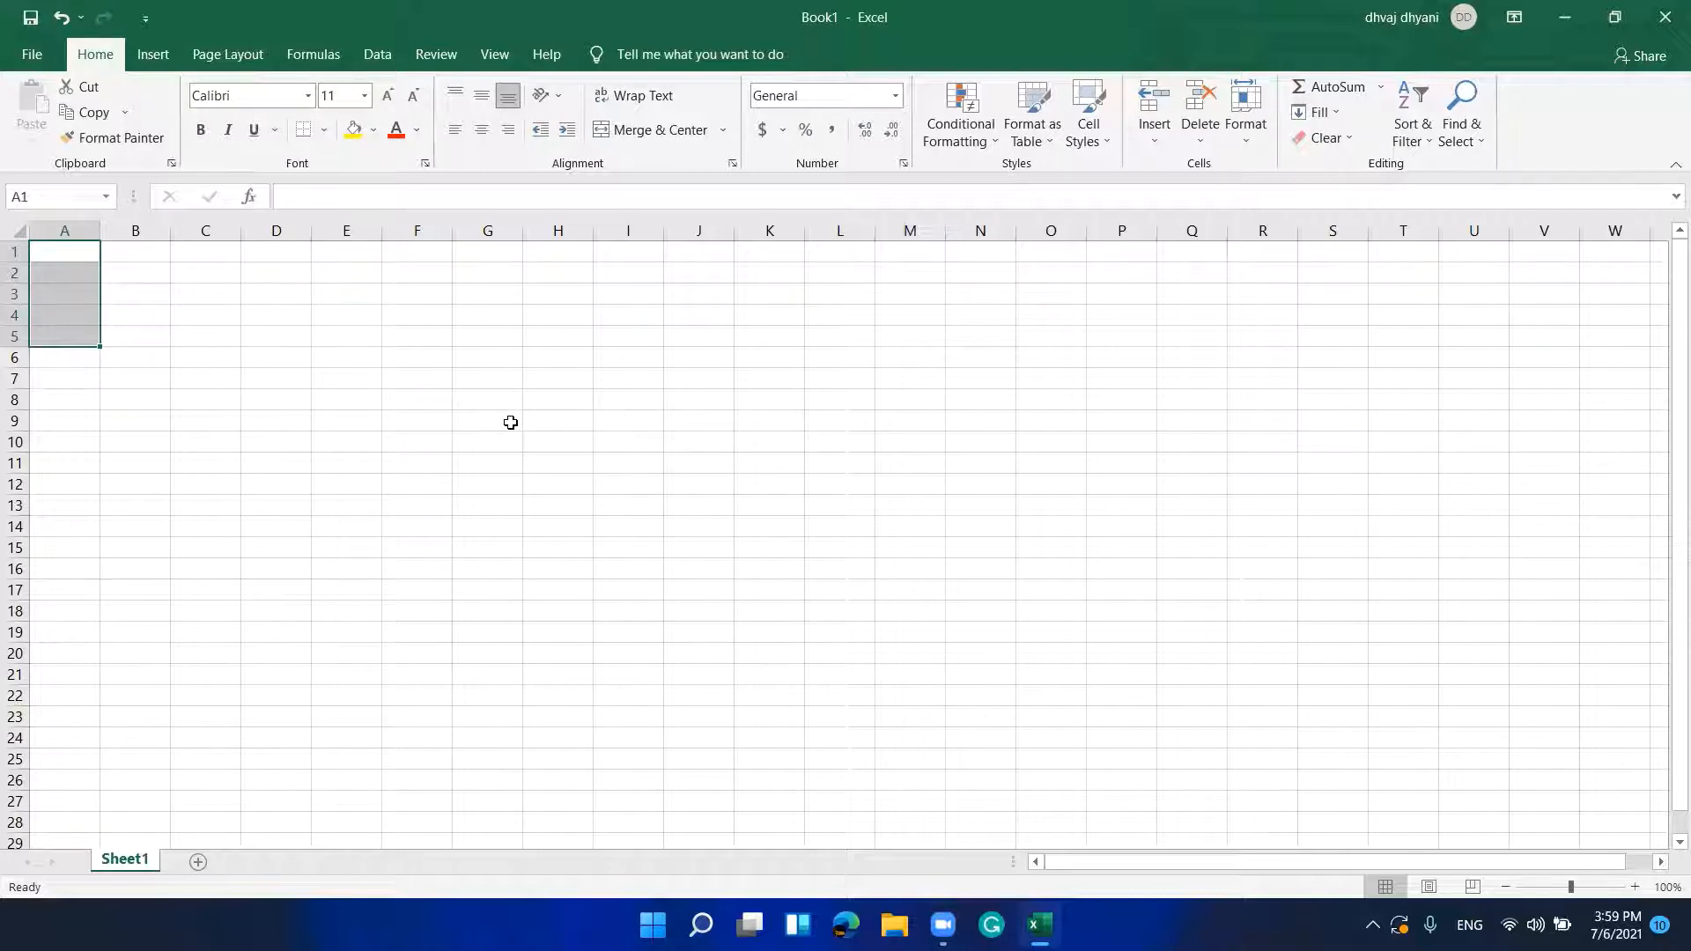
Step: Open Data Validation for A1:A5 through the Data tab shortcuts (Alt, A, V)
key("alt")
key("a")
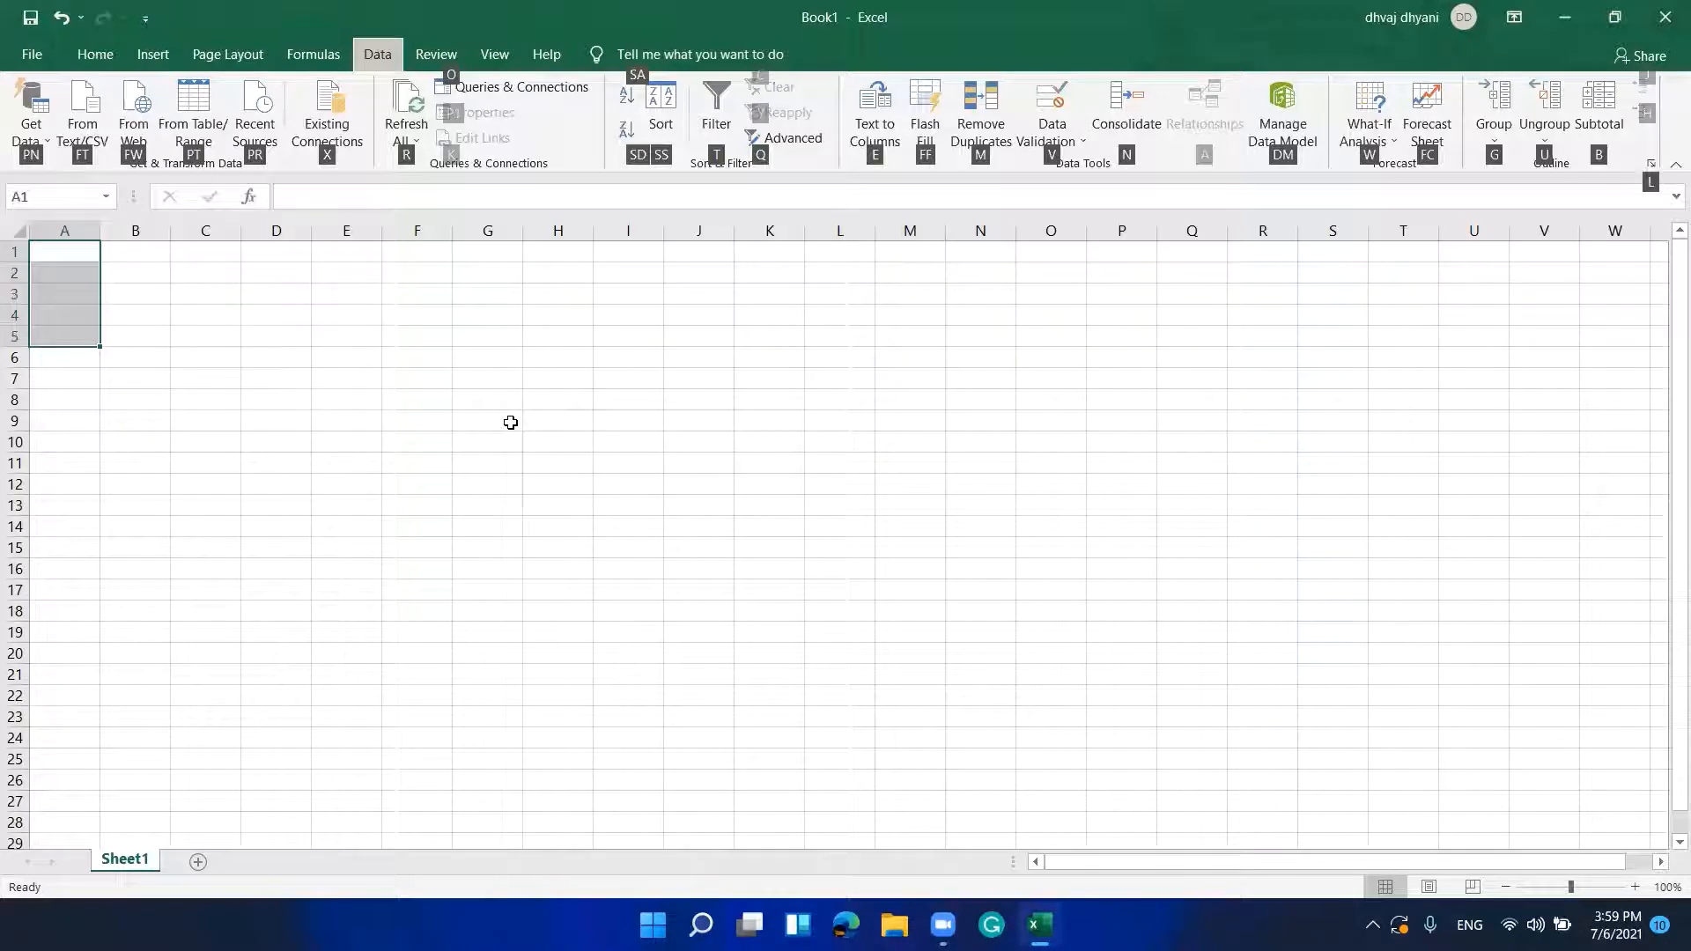
key("v")
key("v")
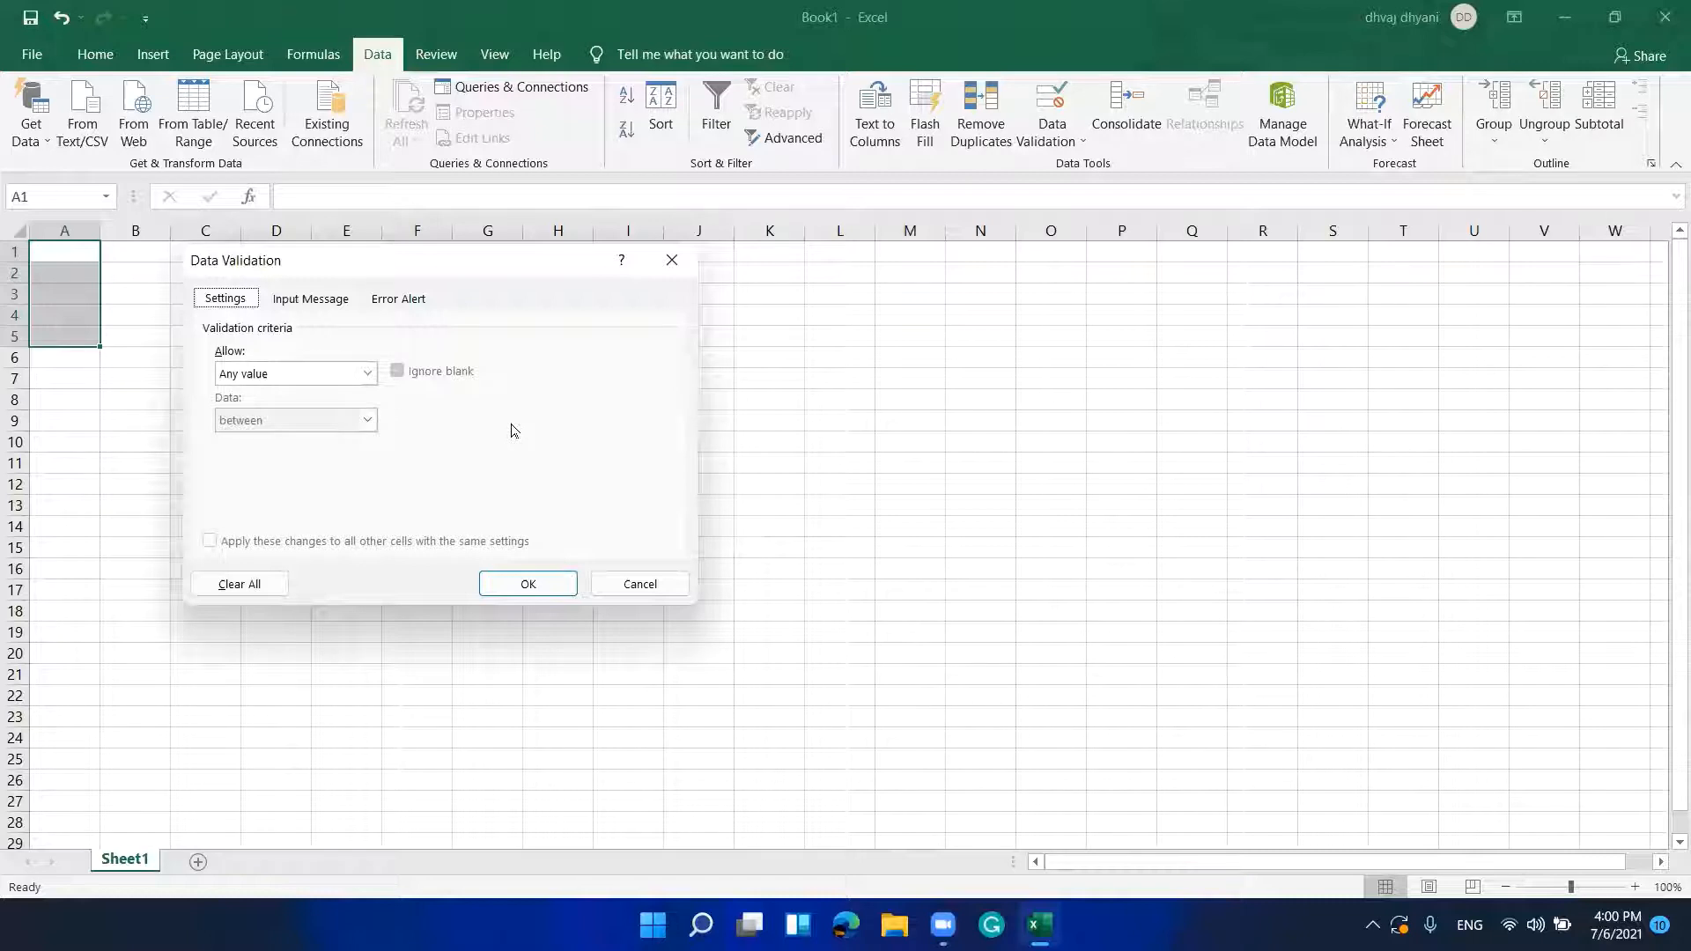
key("ctrl+Tab")
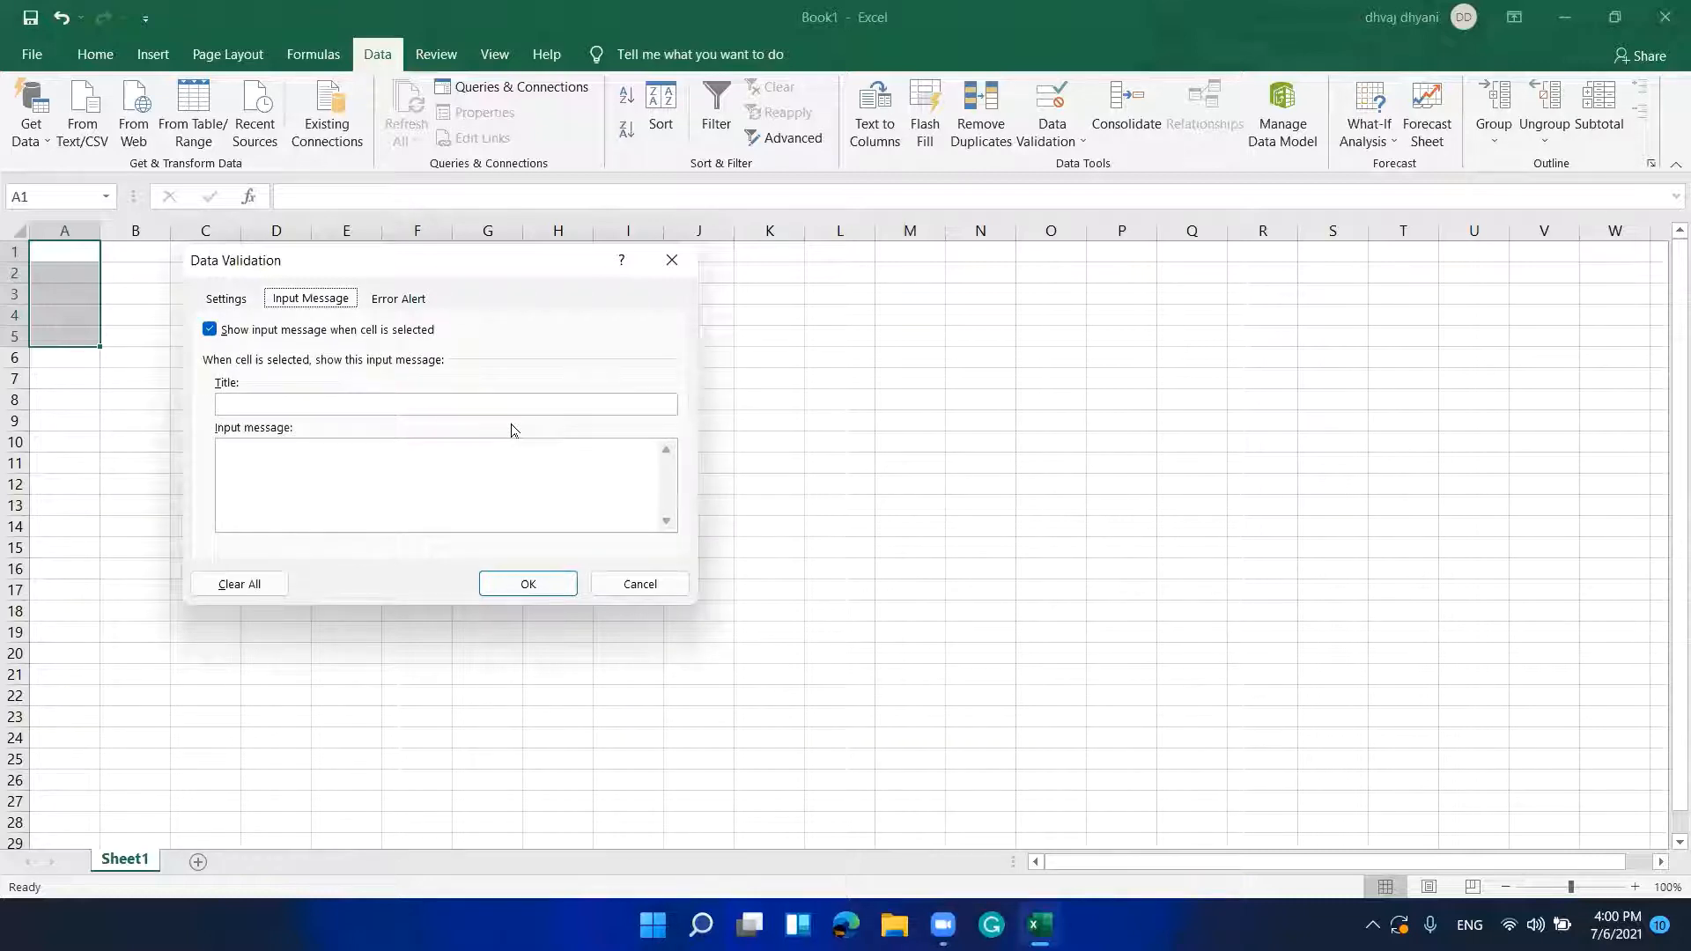
key("ctrl+Tab")
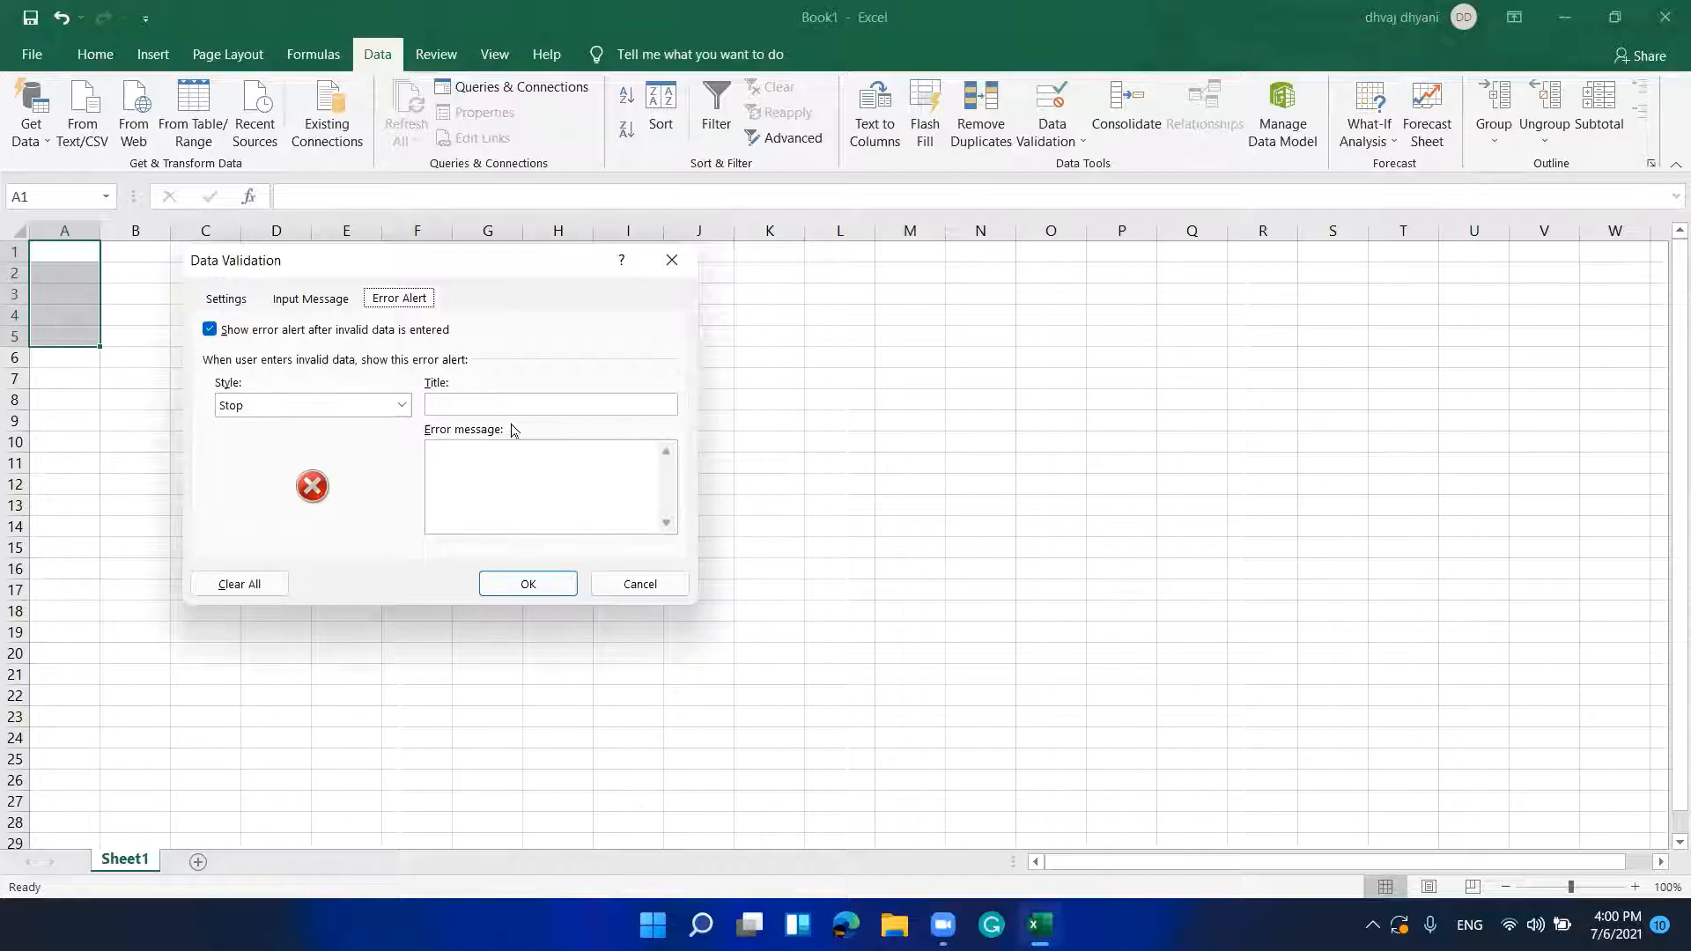
key("ctrl+Tab")
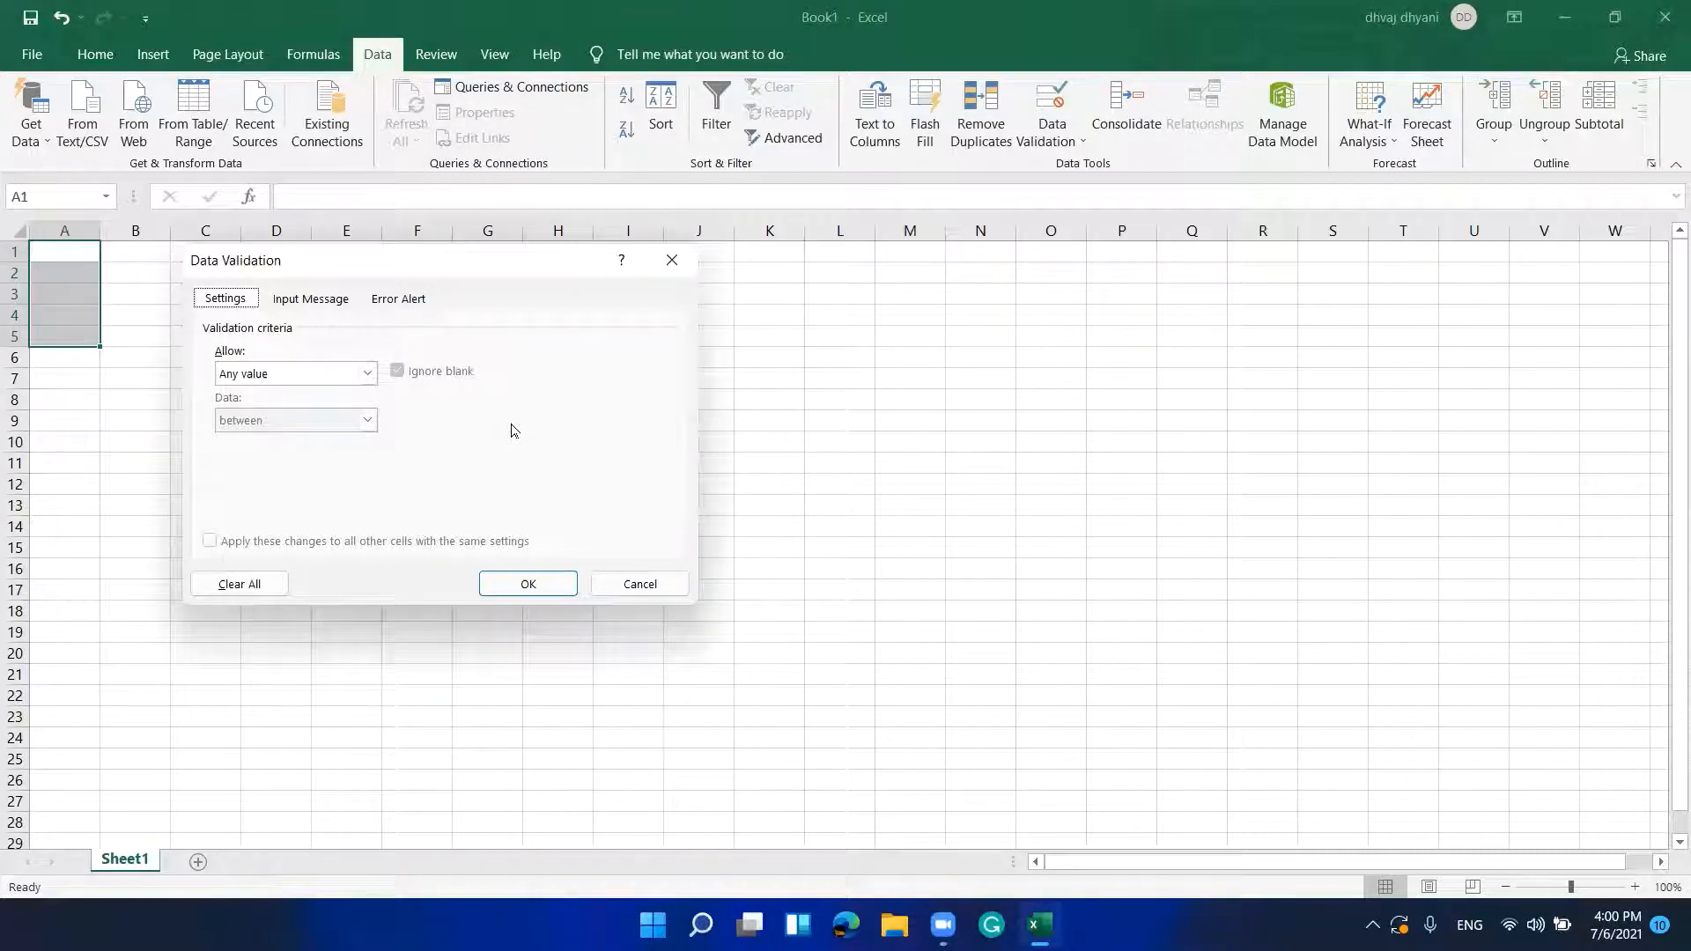
key("Tab")
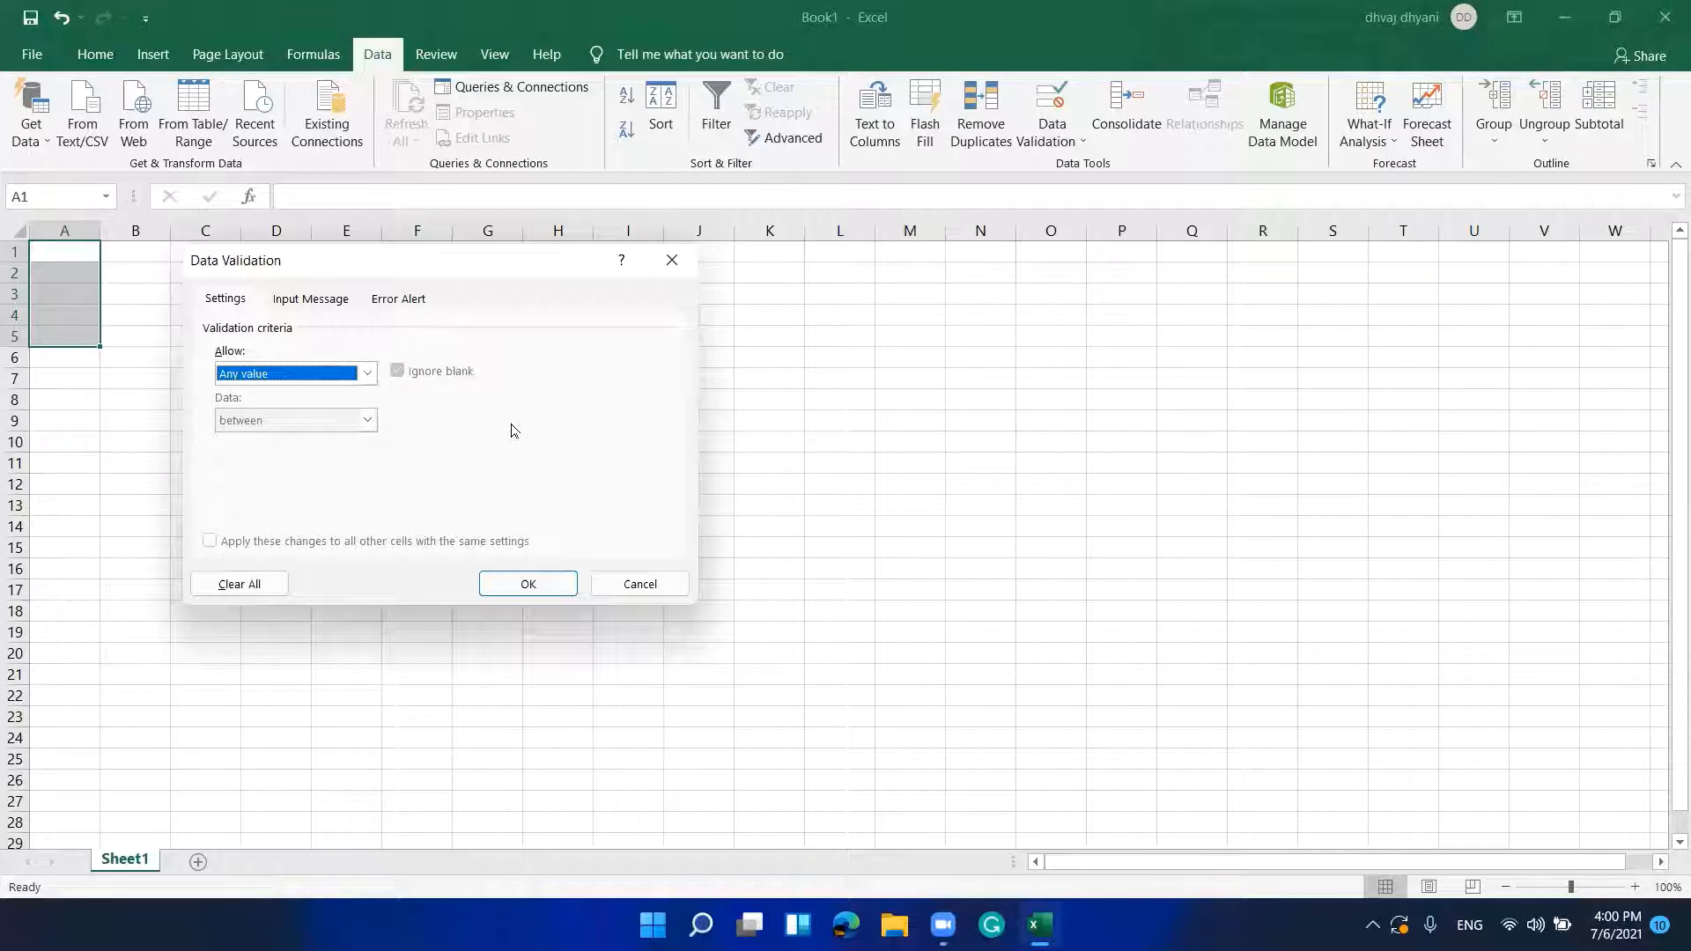
Step: Choose Text length as the allowed type, keep Data as between, and reach the Minimum box
key("alt+Down")
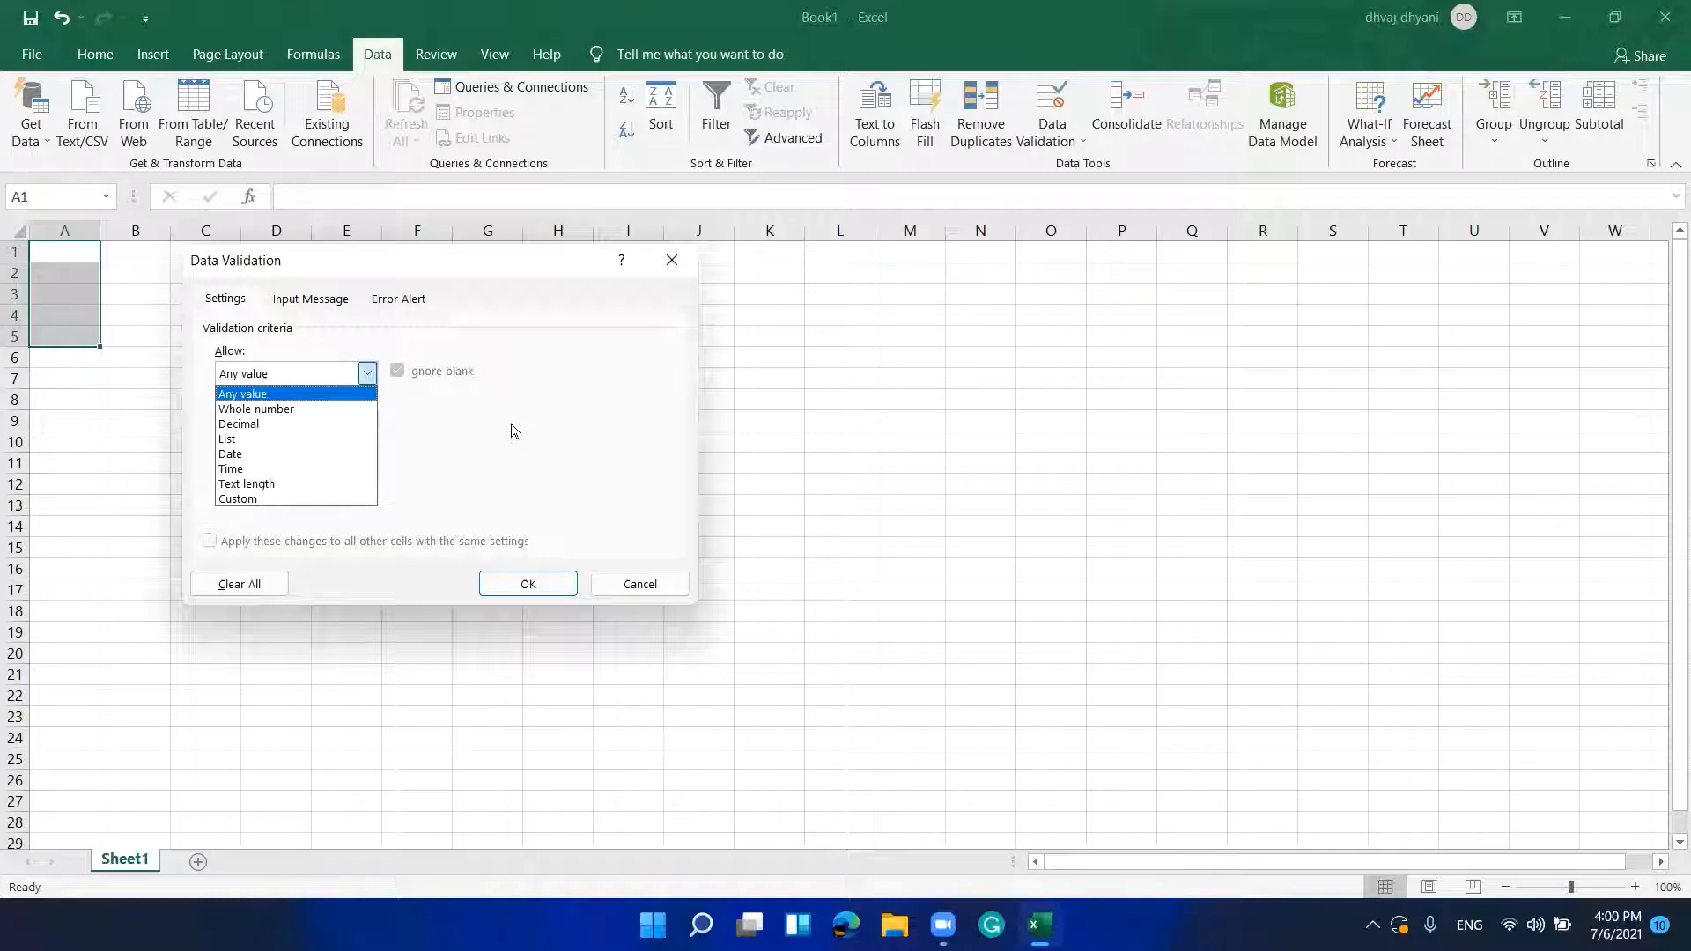
key("Down")
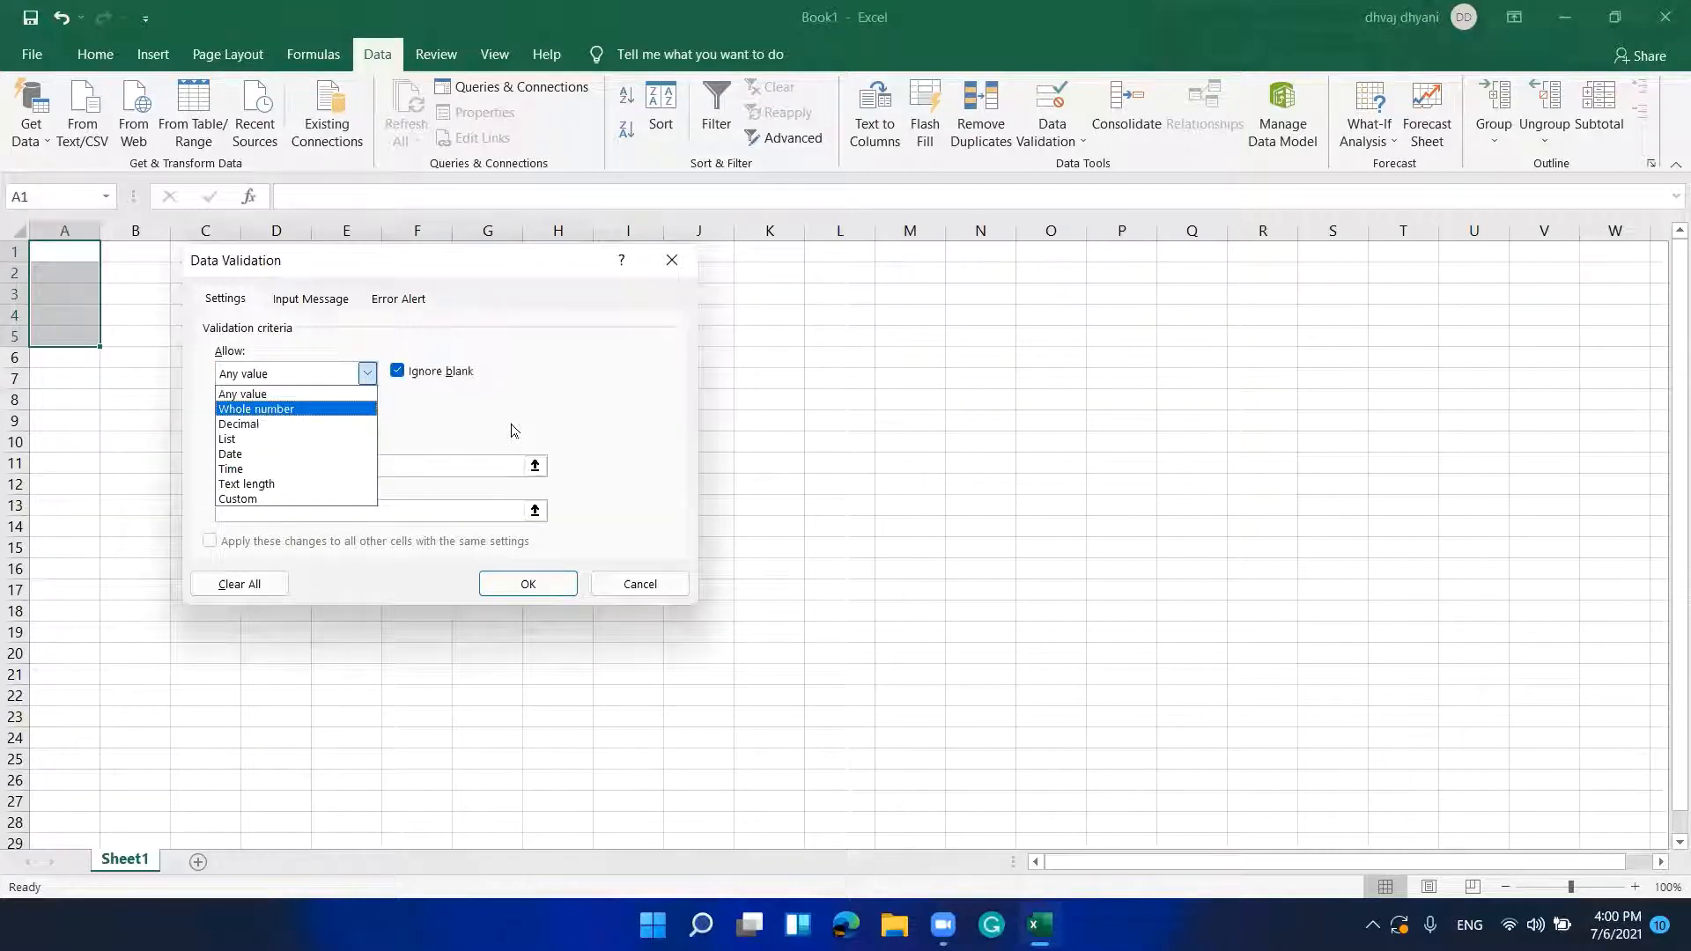
key("Up")
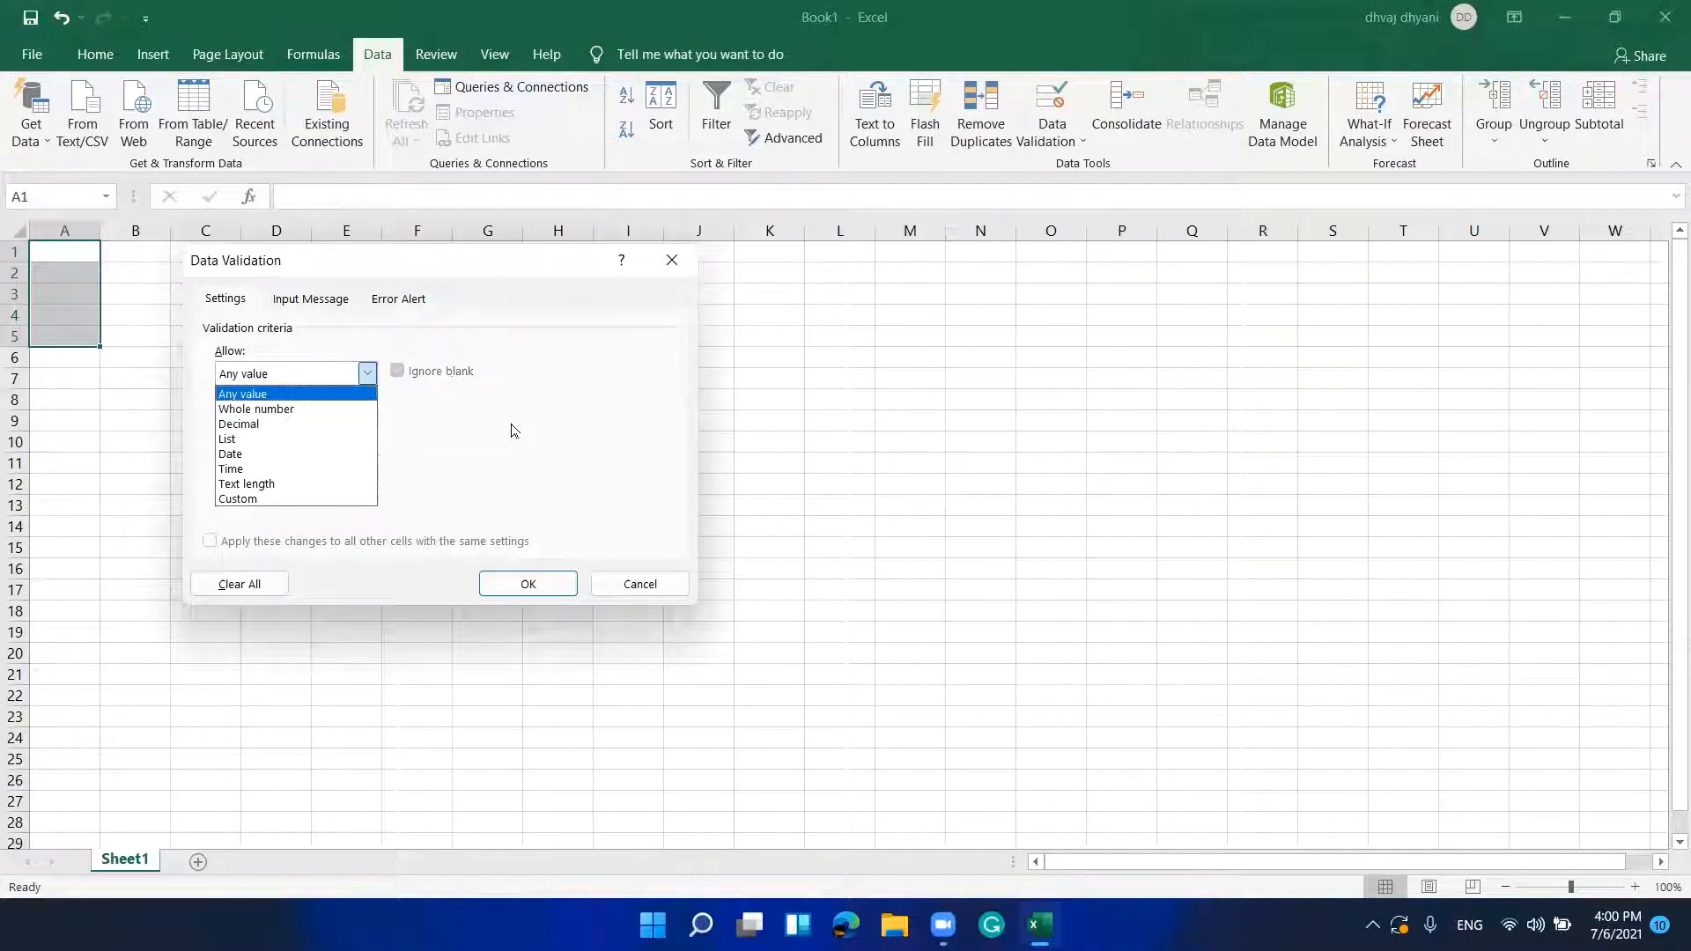
key("Down")
key("Down")
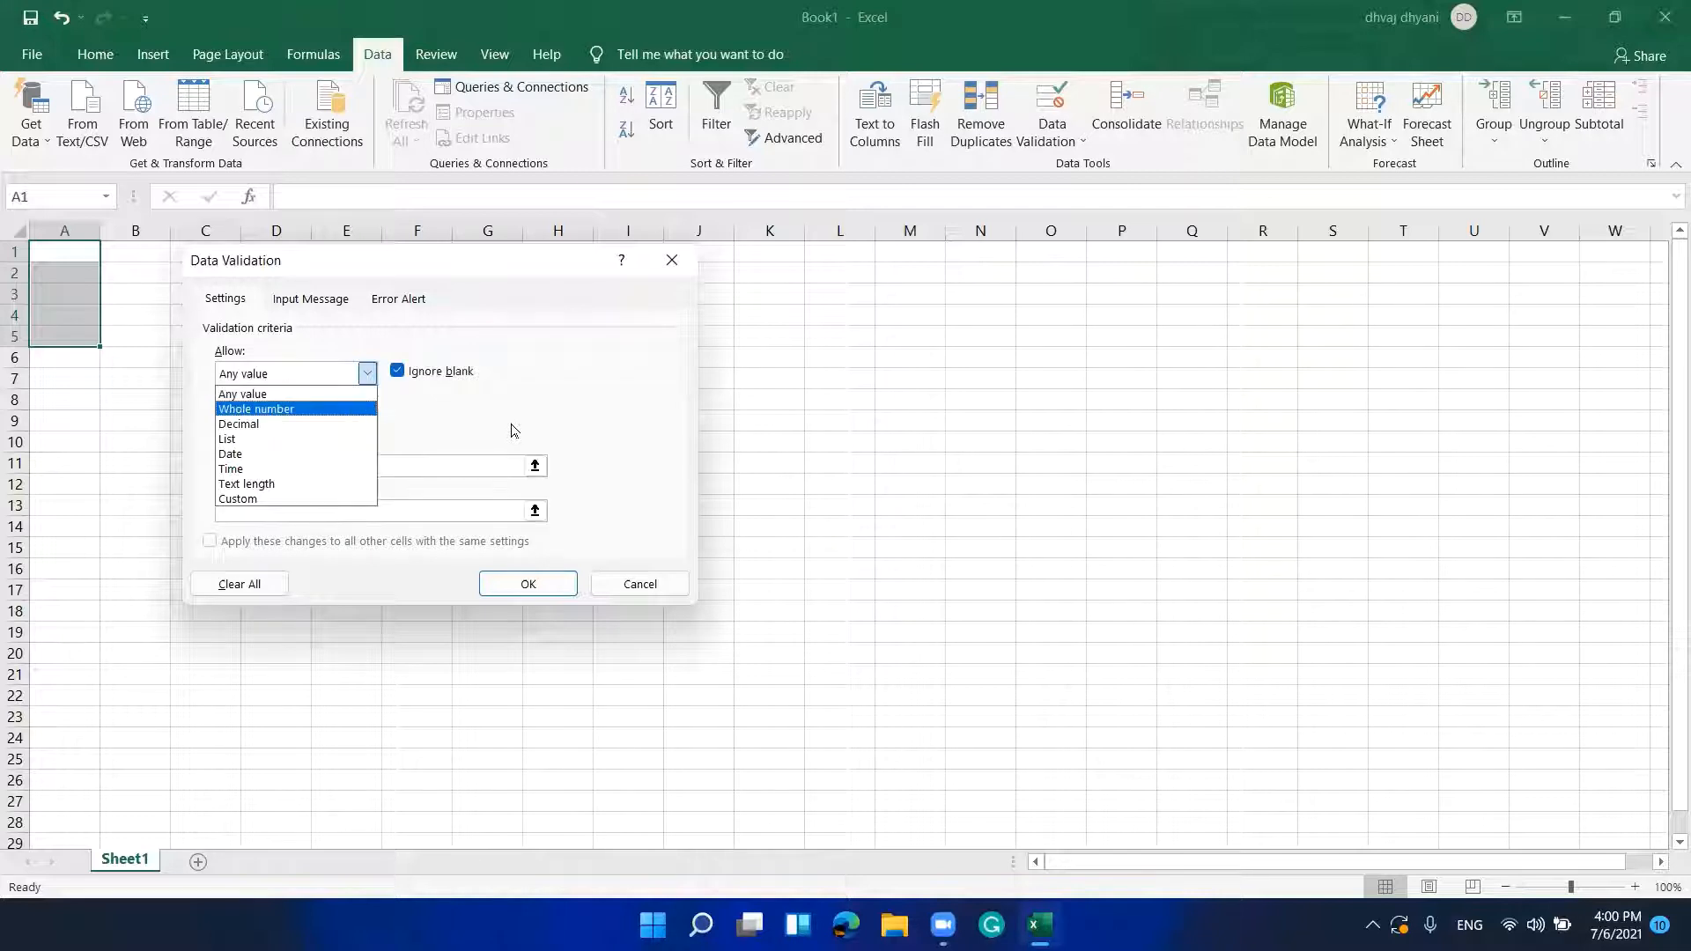
key("Down")
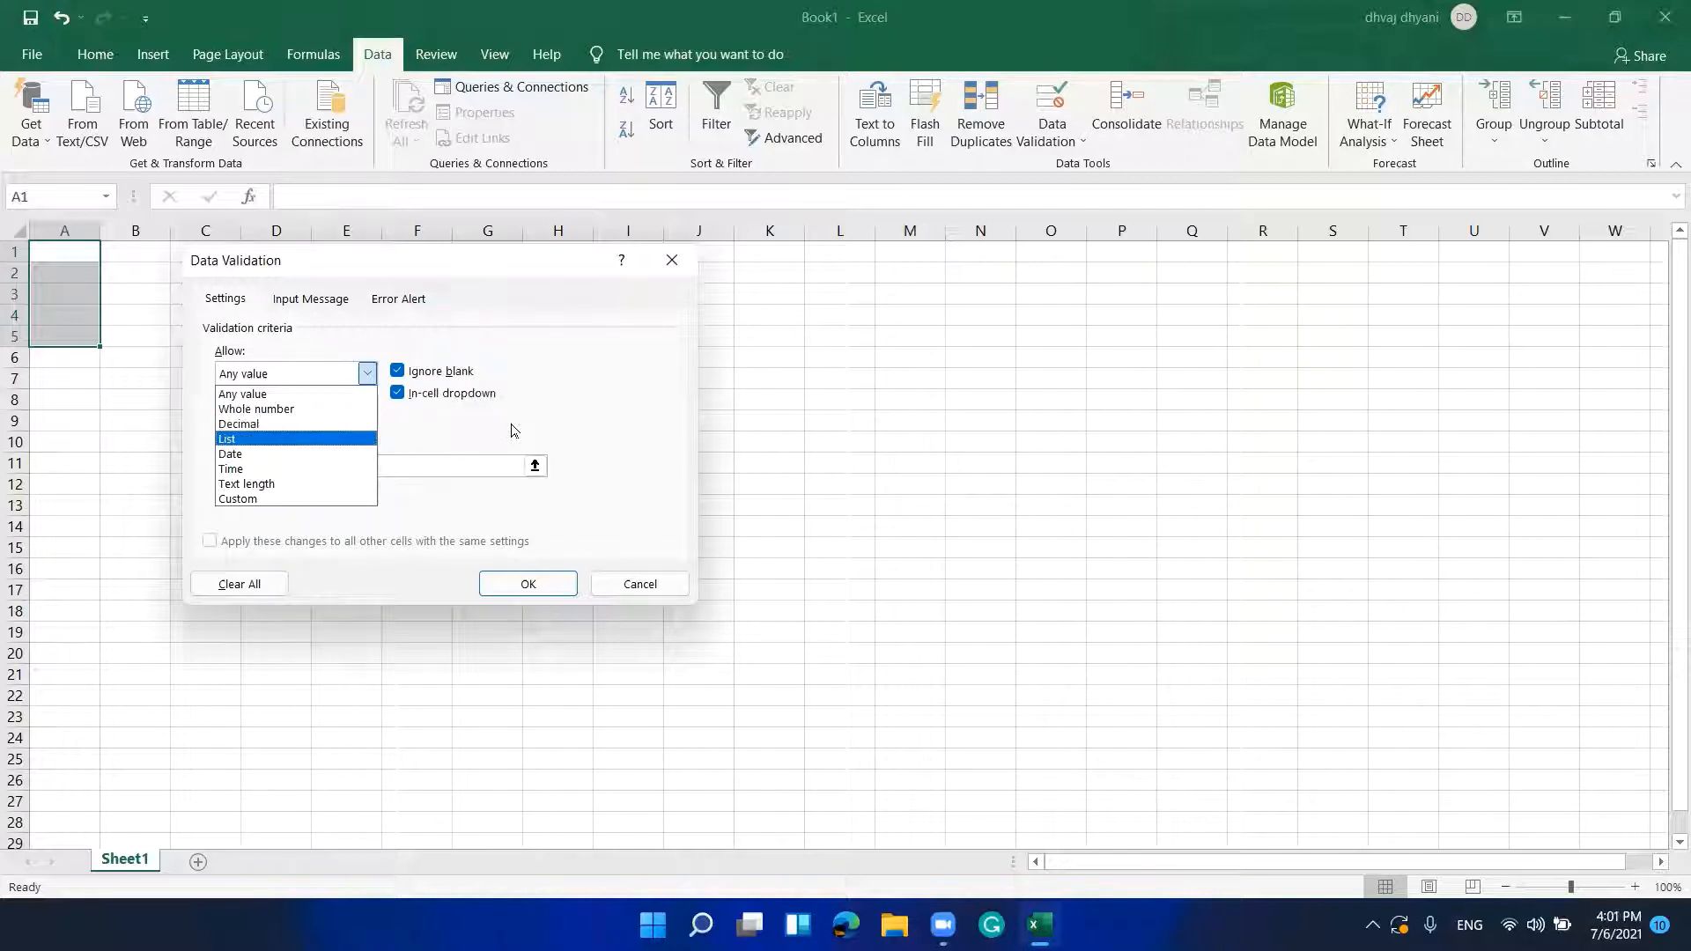
key("Down")
key("Down")
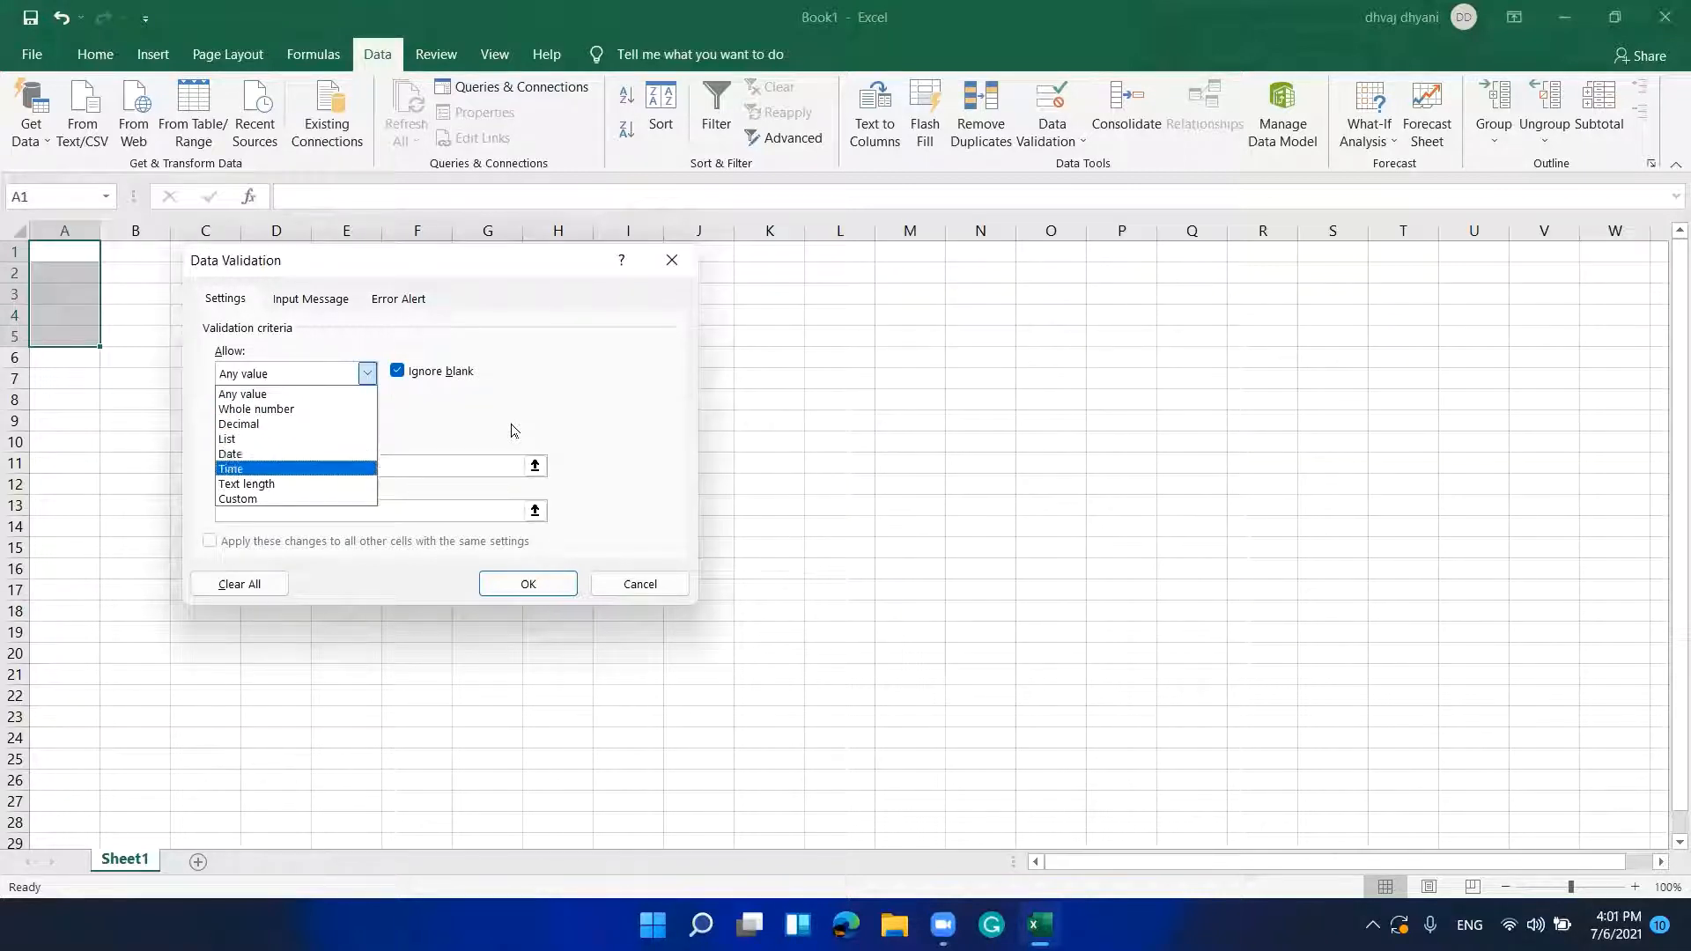
key("Down")
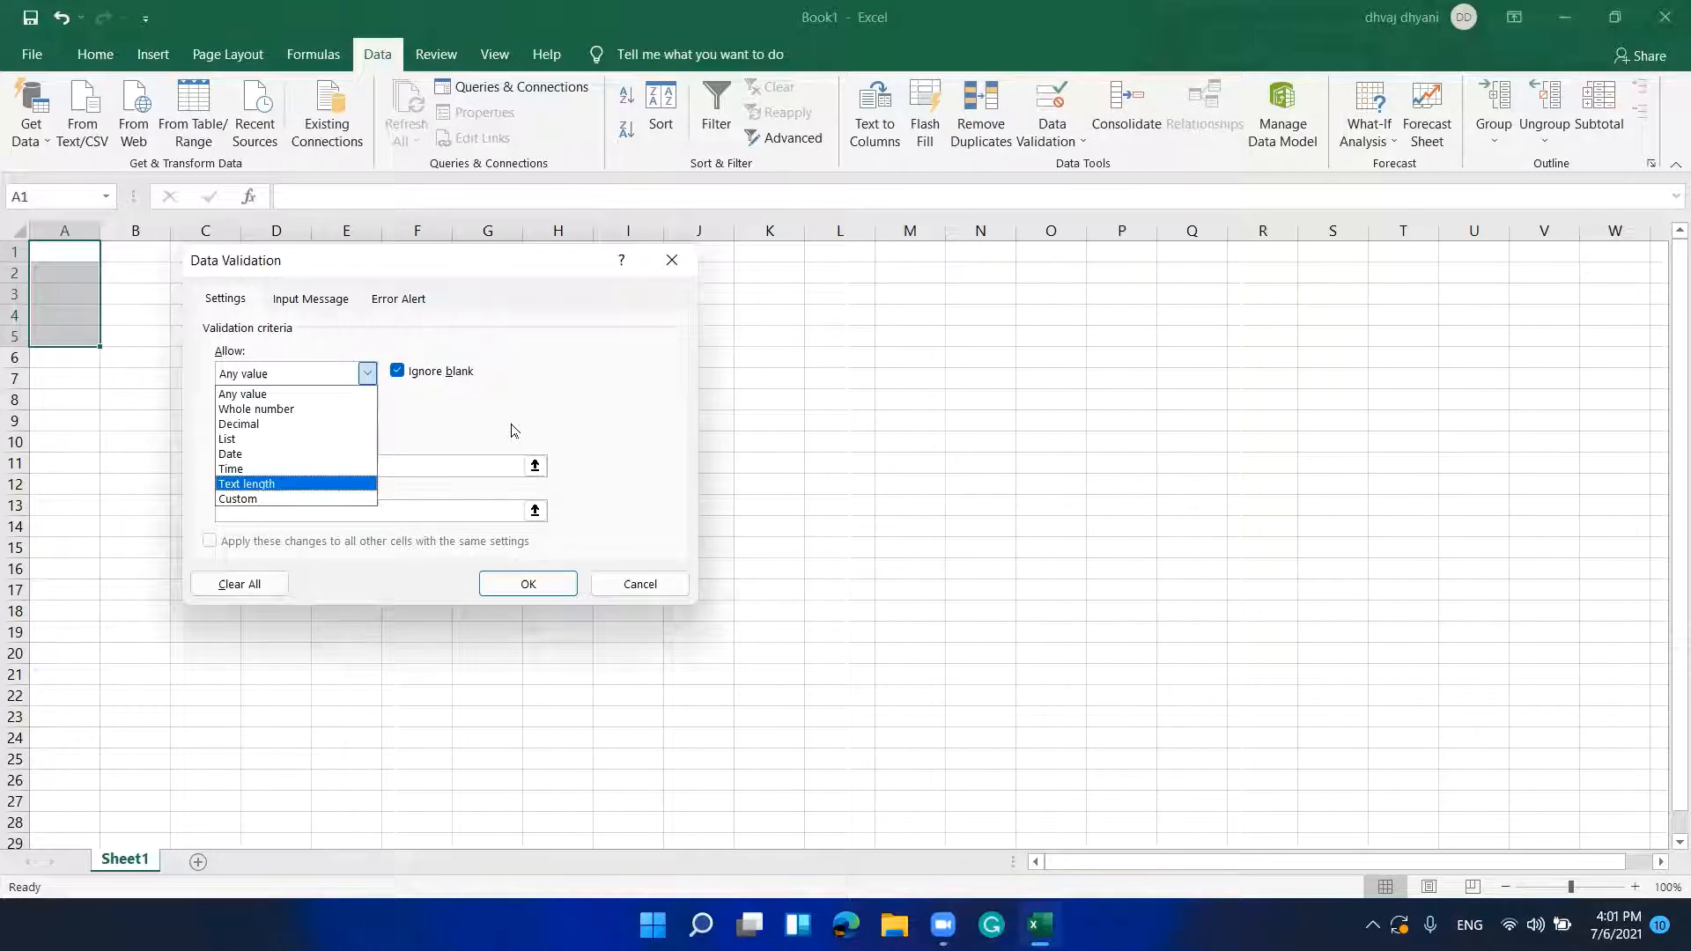
key("Tab")
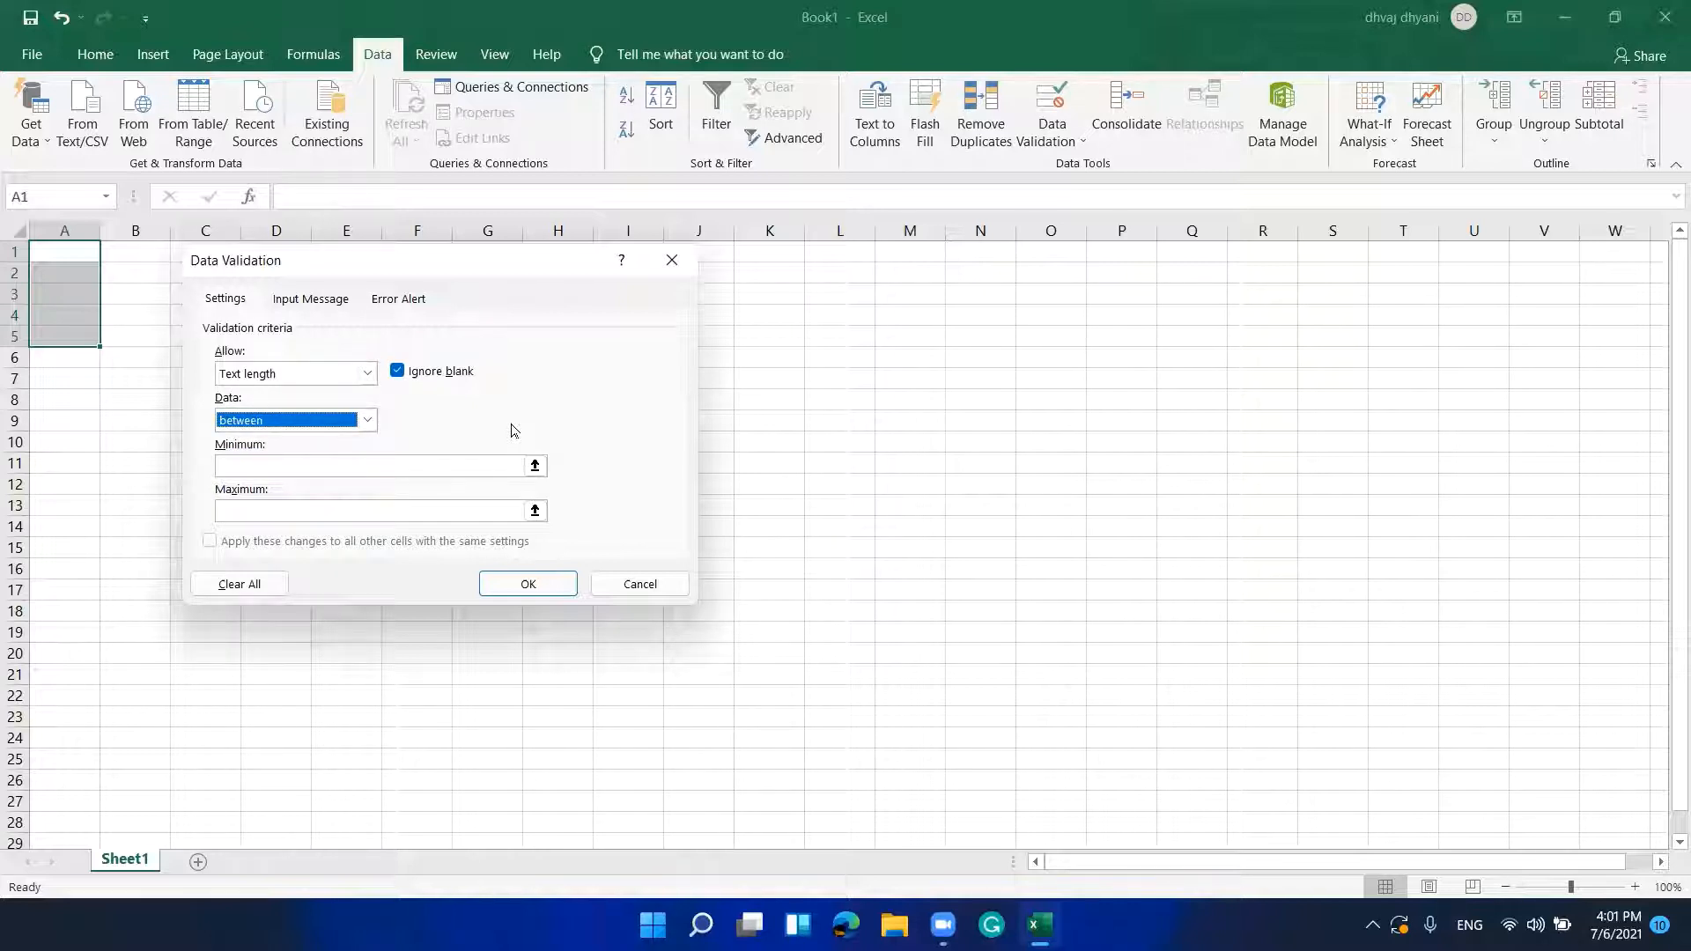
key("shift+Tab")
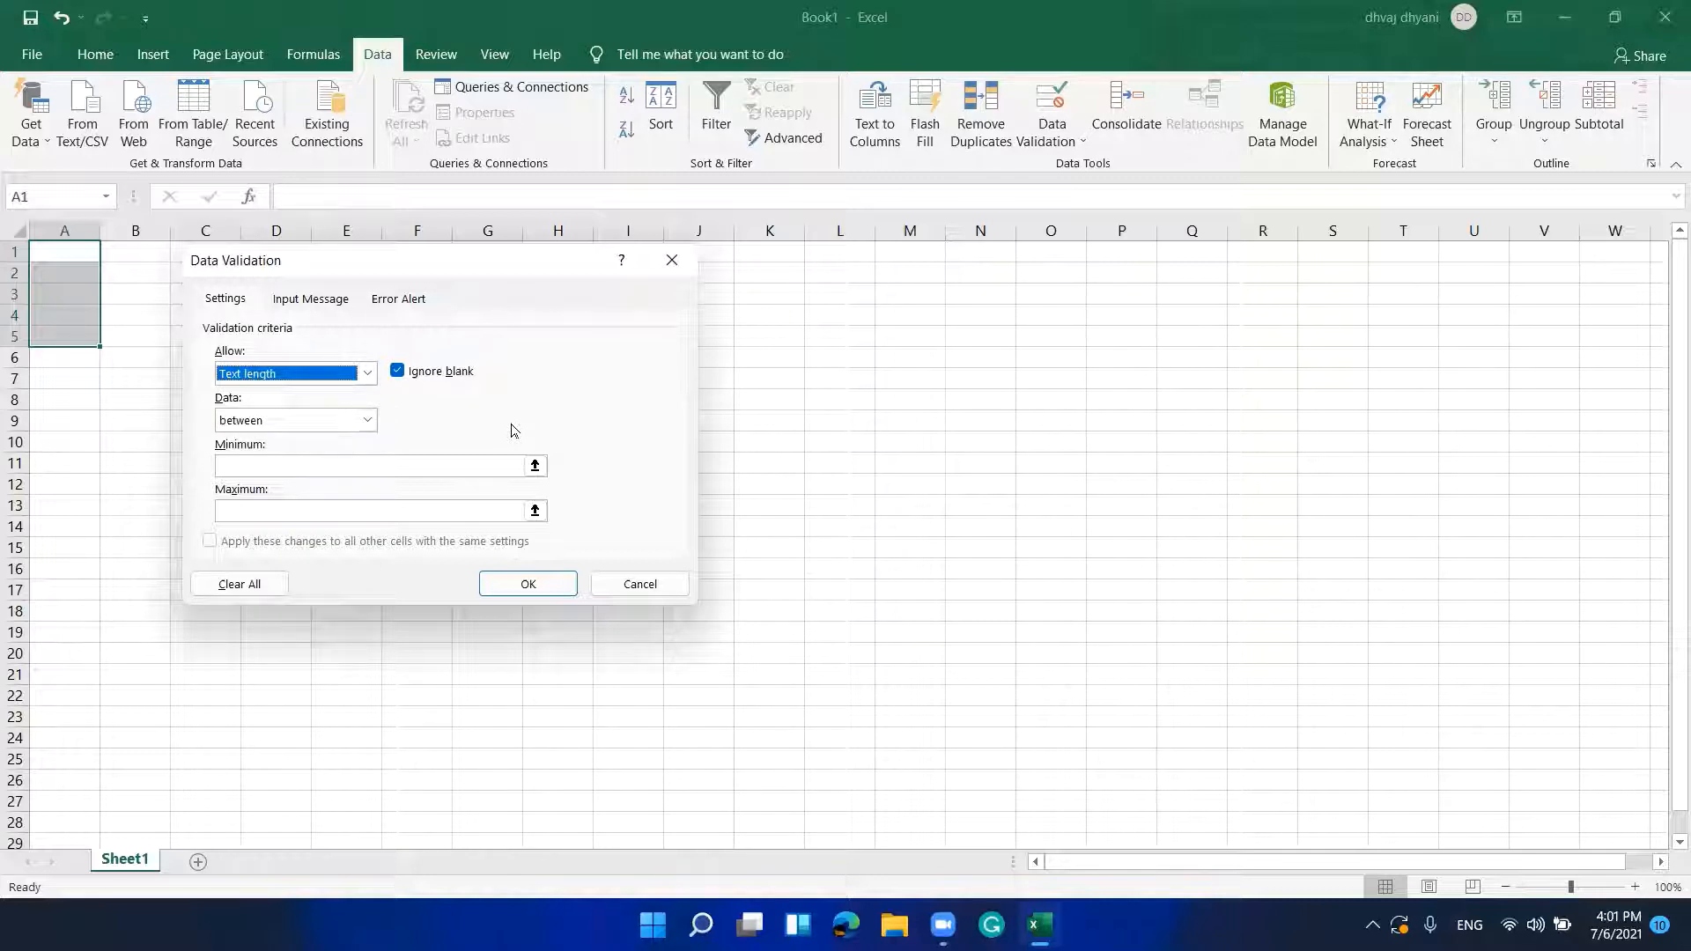
key("alt+Down")
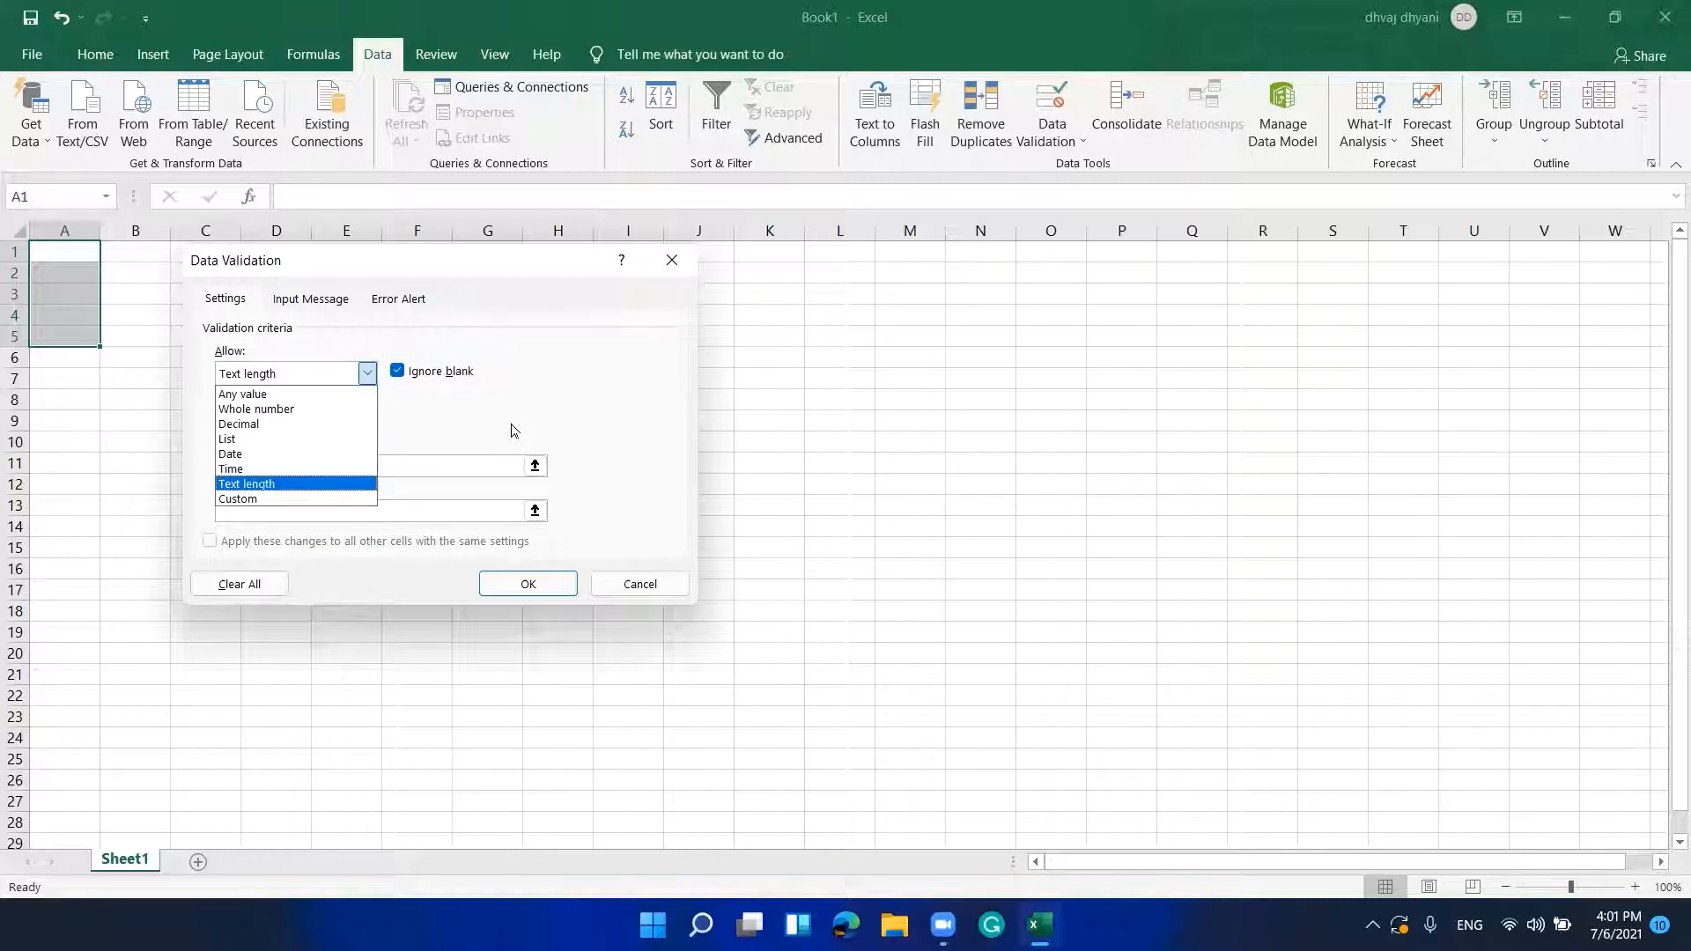
key("Return")
key("Tab")
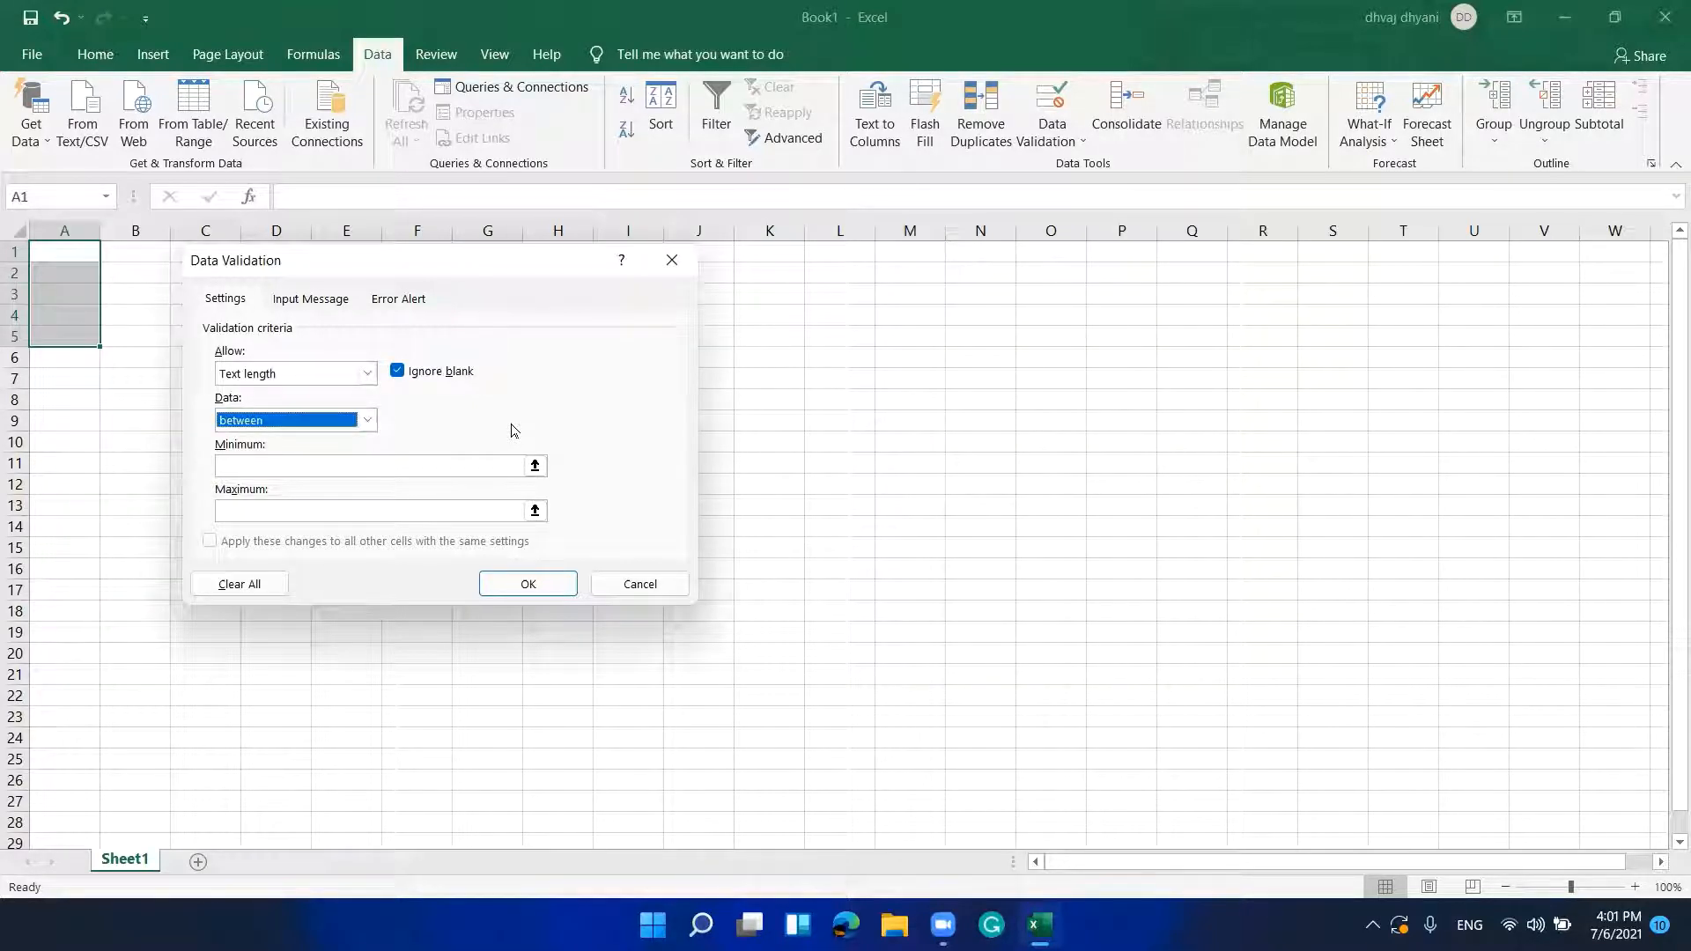
key("Tab")
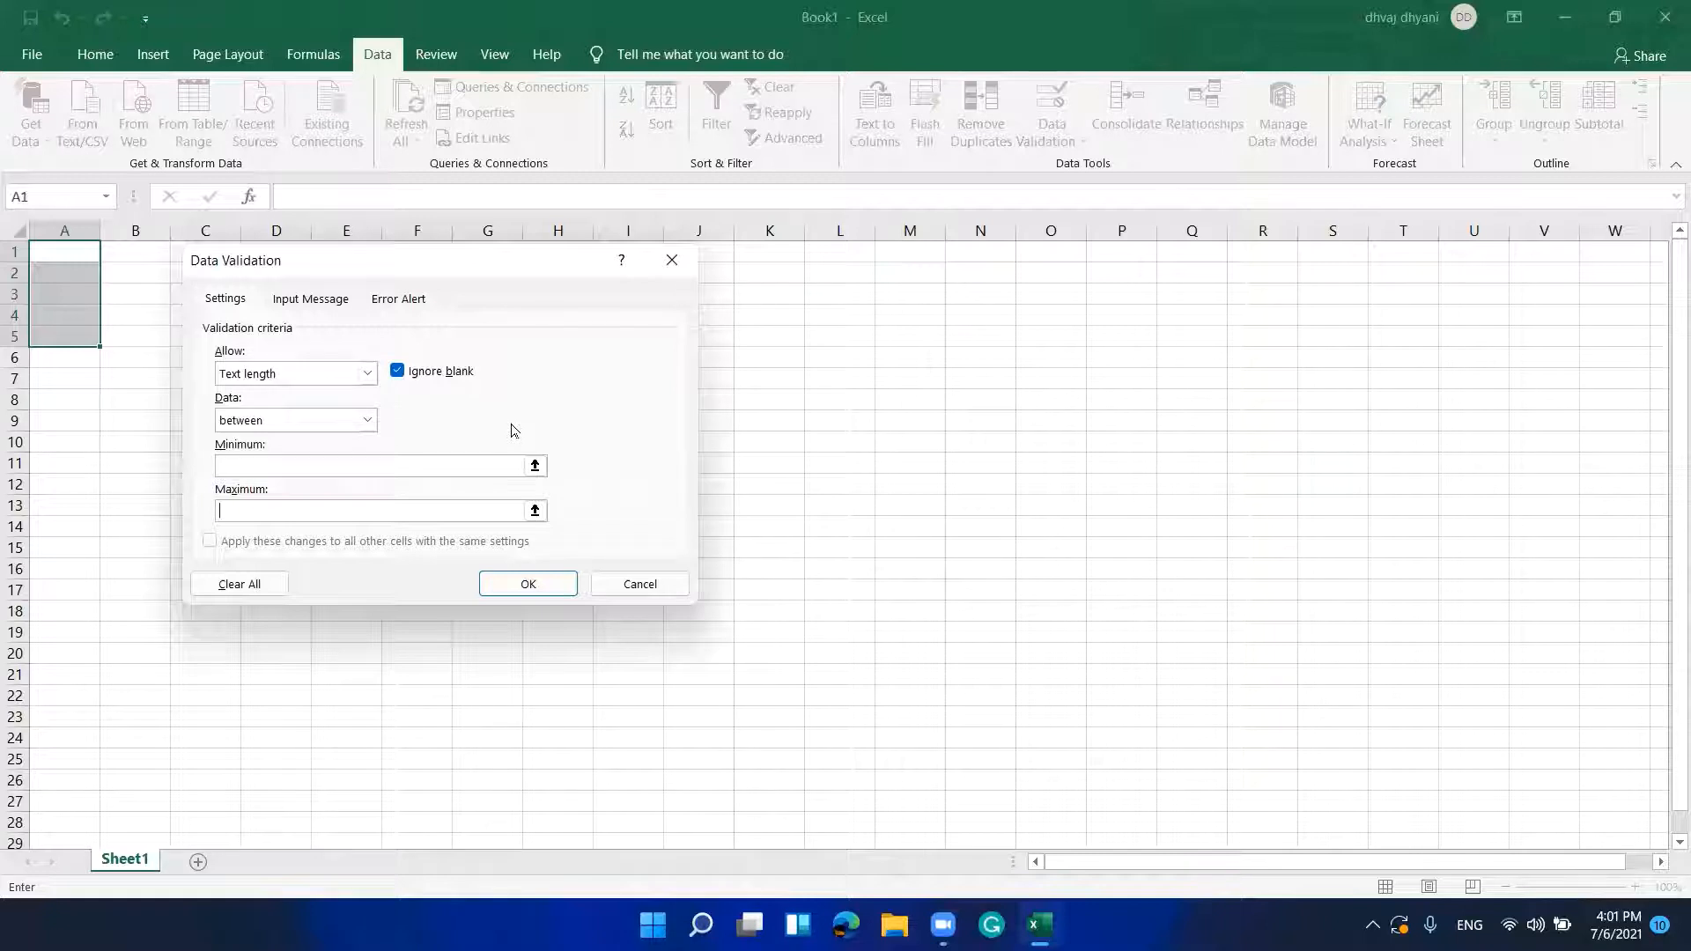
Step: Try confirming the Text length rule with blank limits and dismiss the missing-values warning
key("Tab")
key("Tab")
key("Tab")
key("Return")
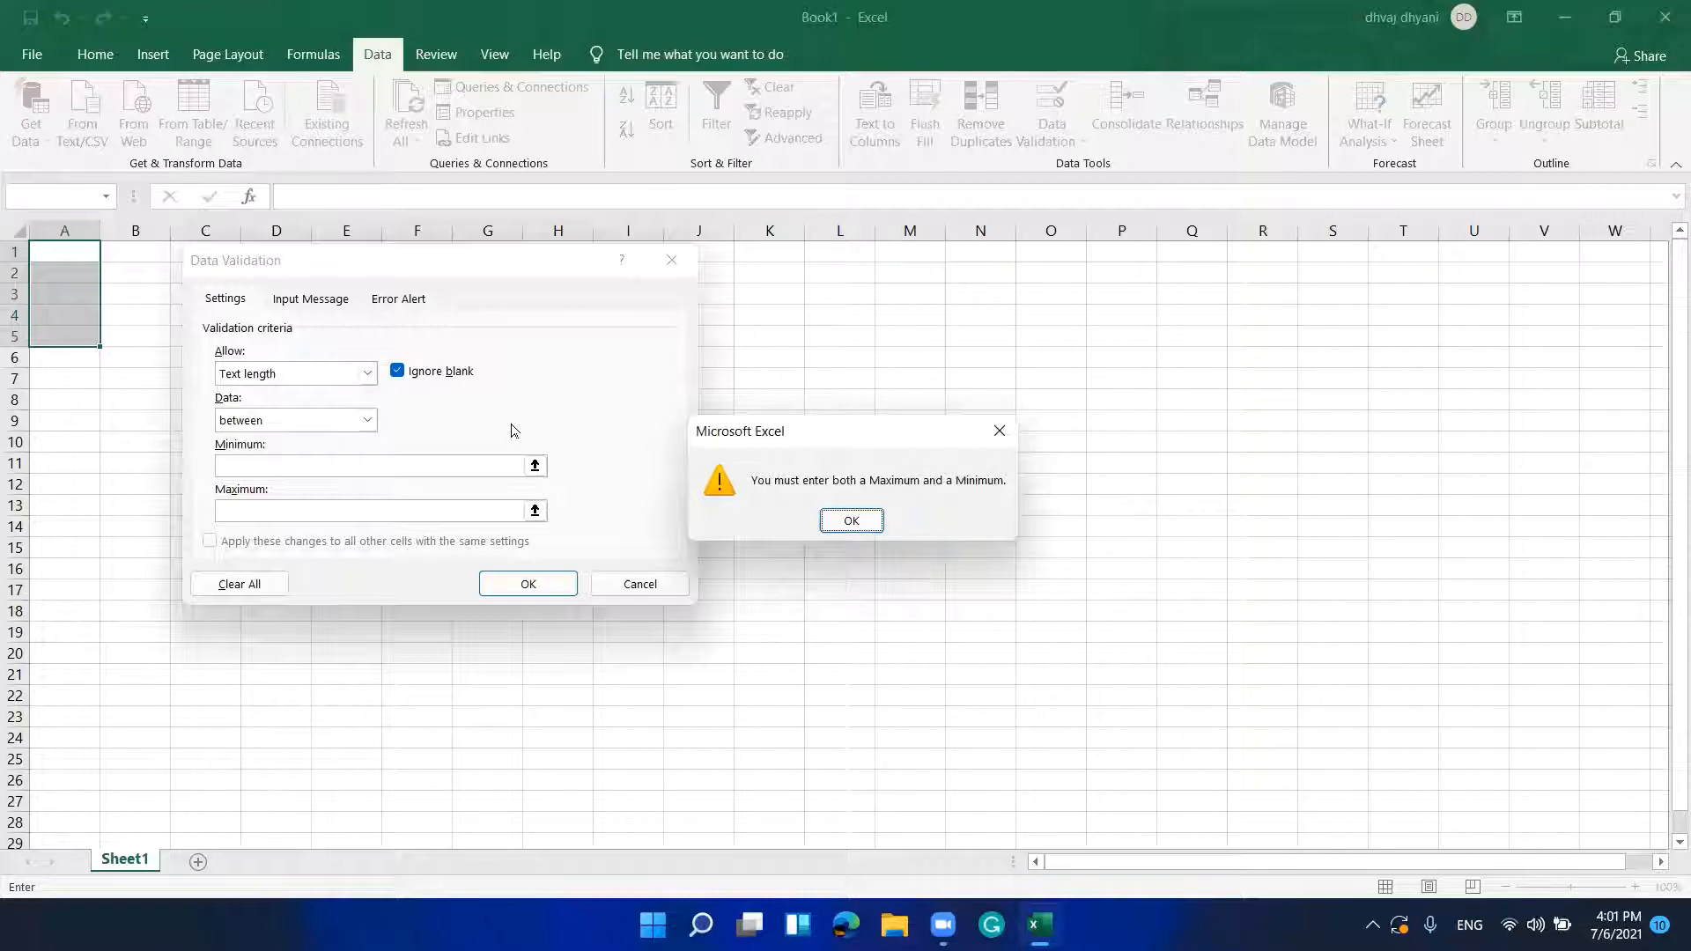
key("Return")
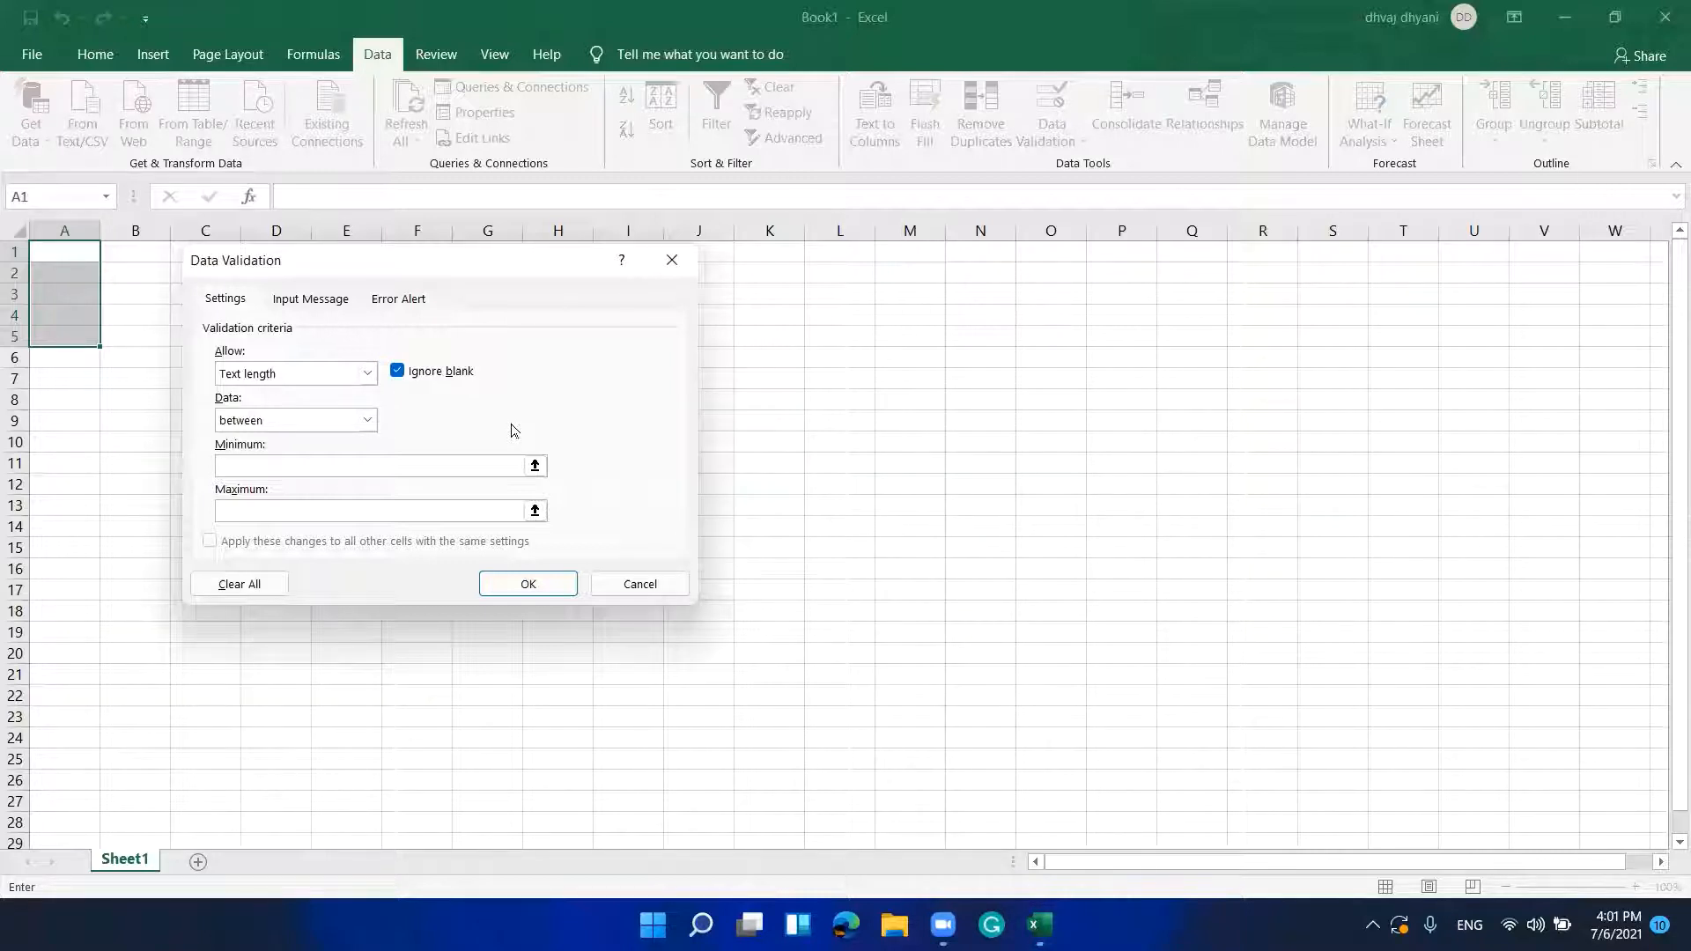
key("shift+Tab")
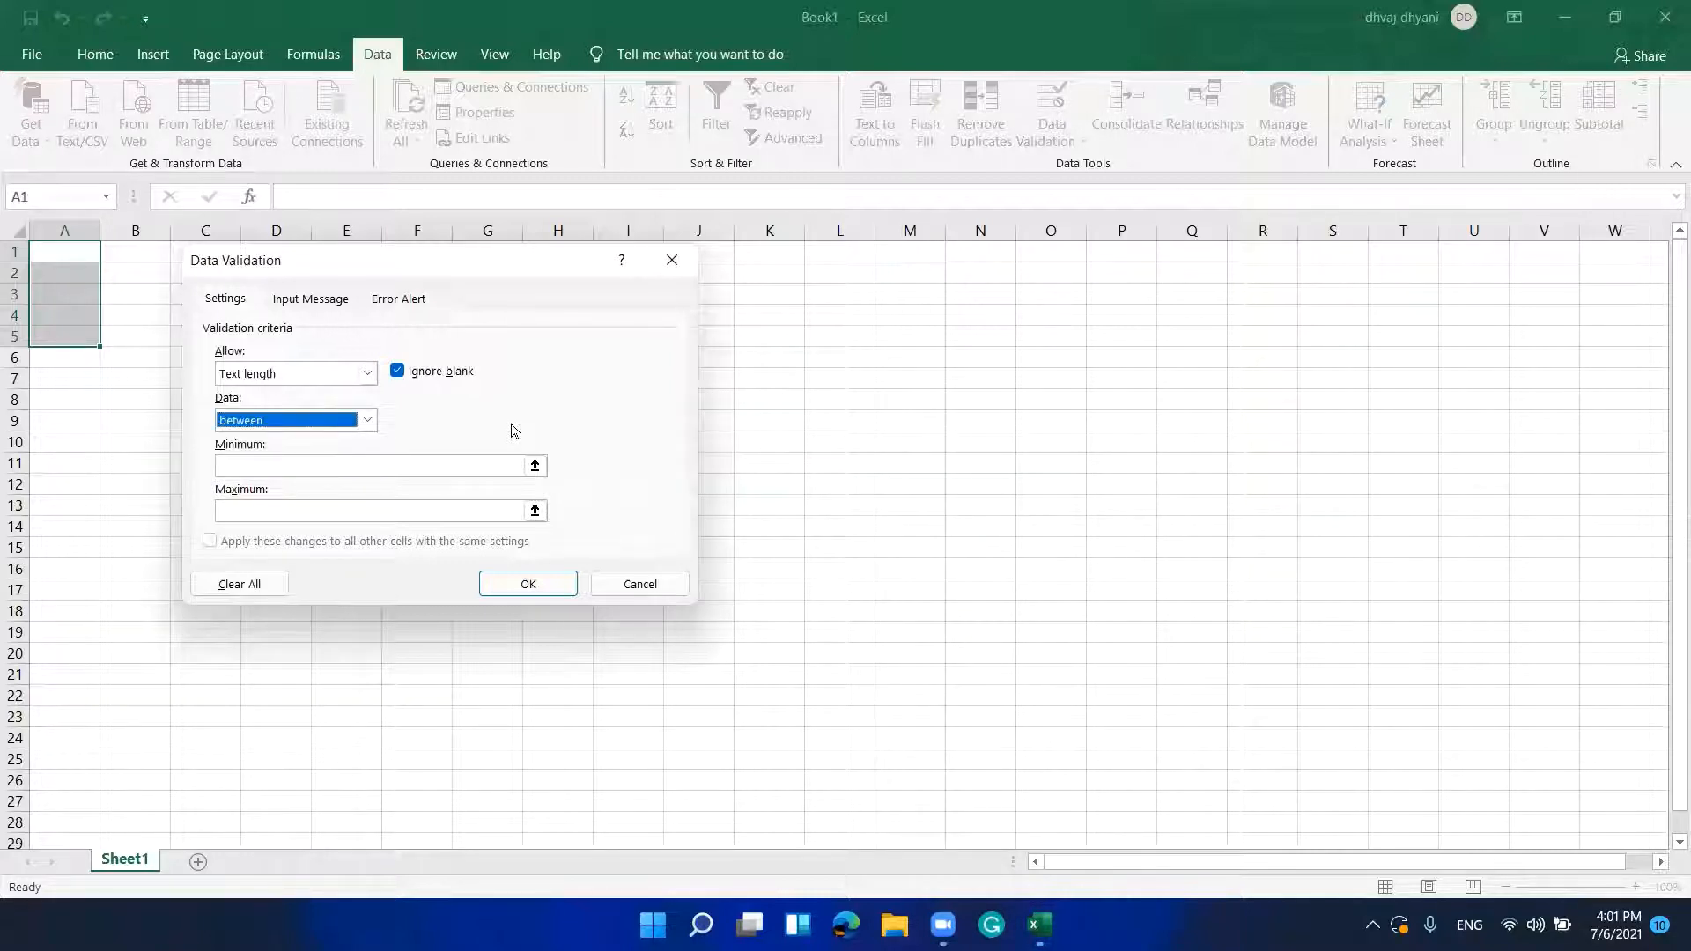
key("shift+Tab")
key("shift+Tab")
key("Tab")
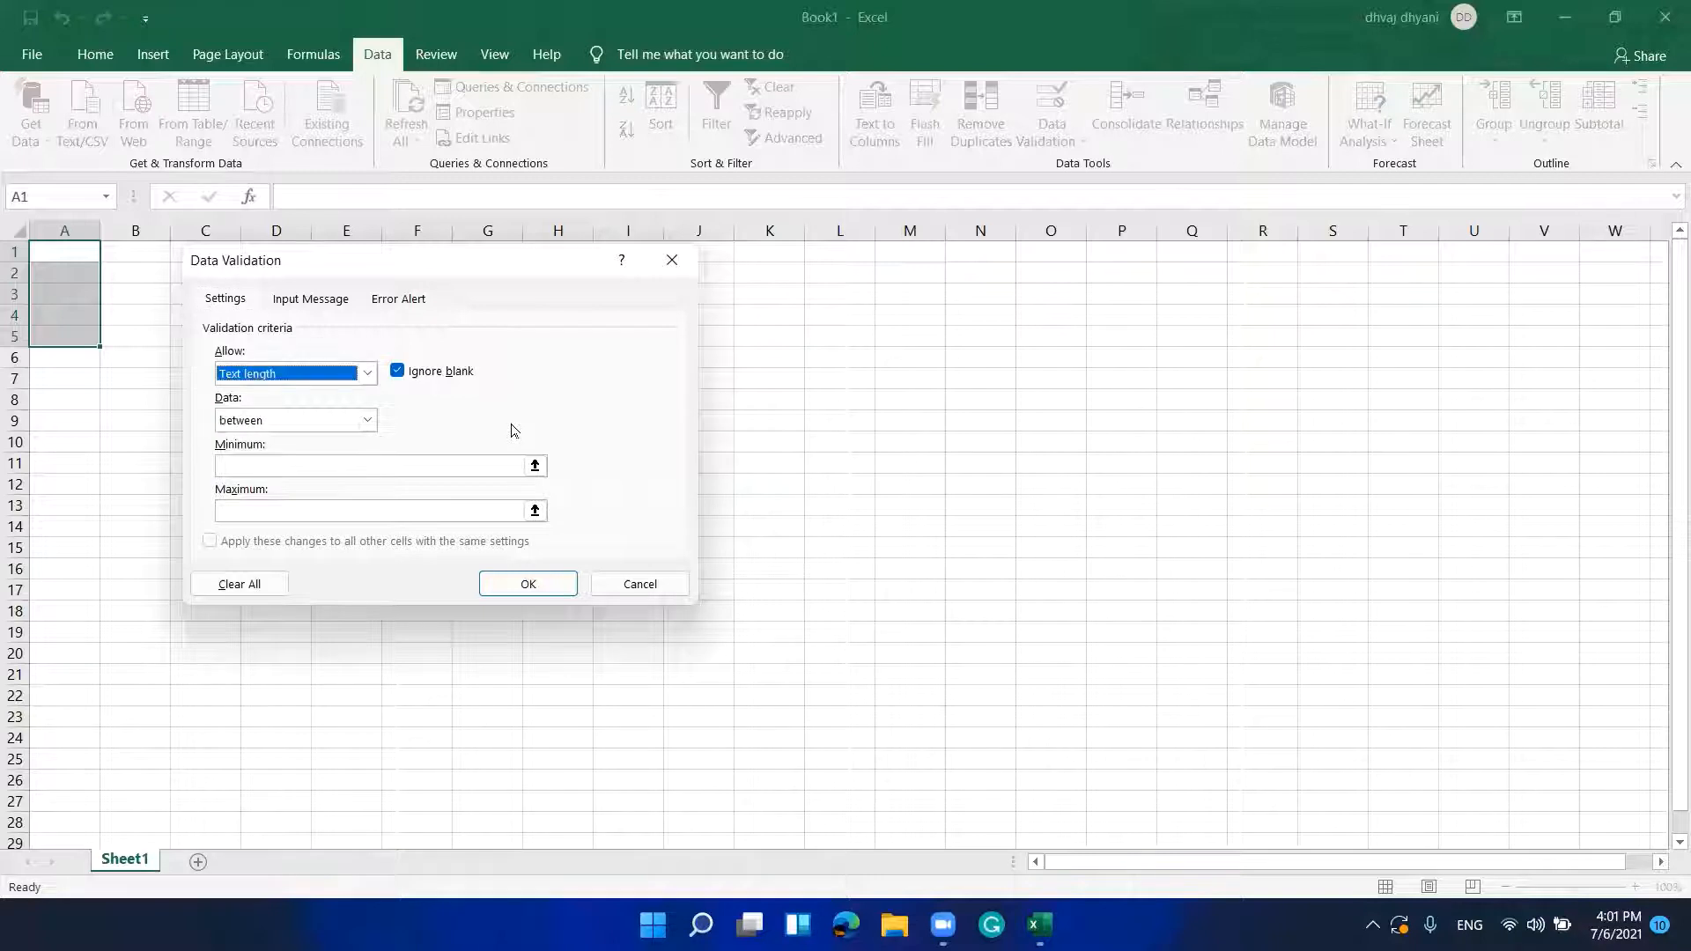
key("Tab")
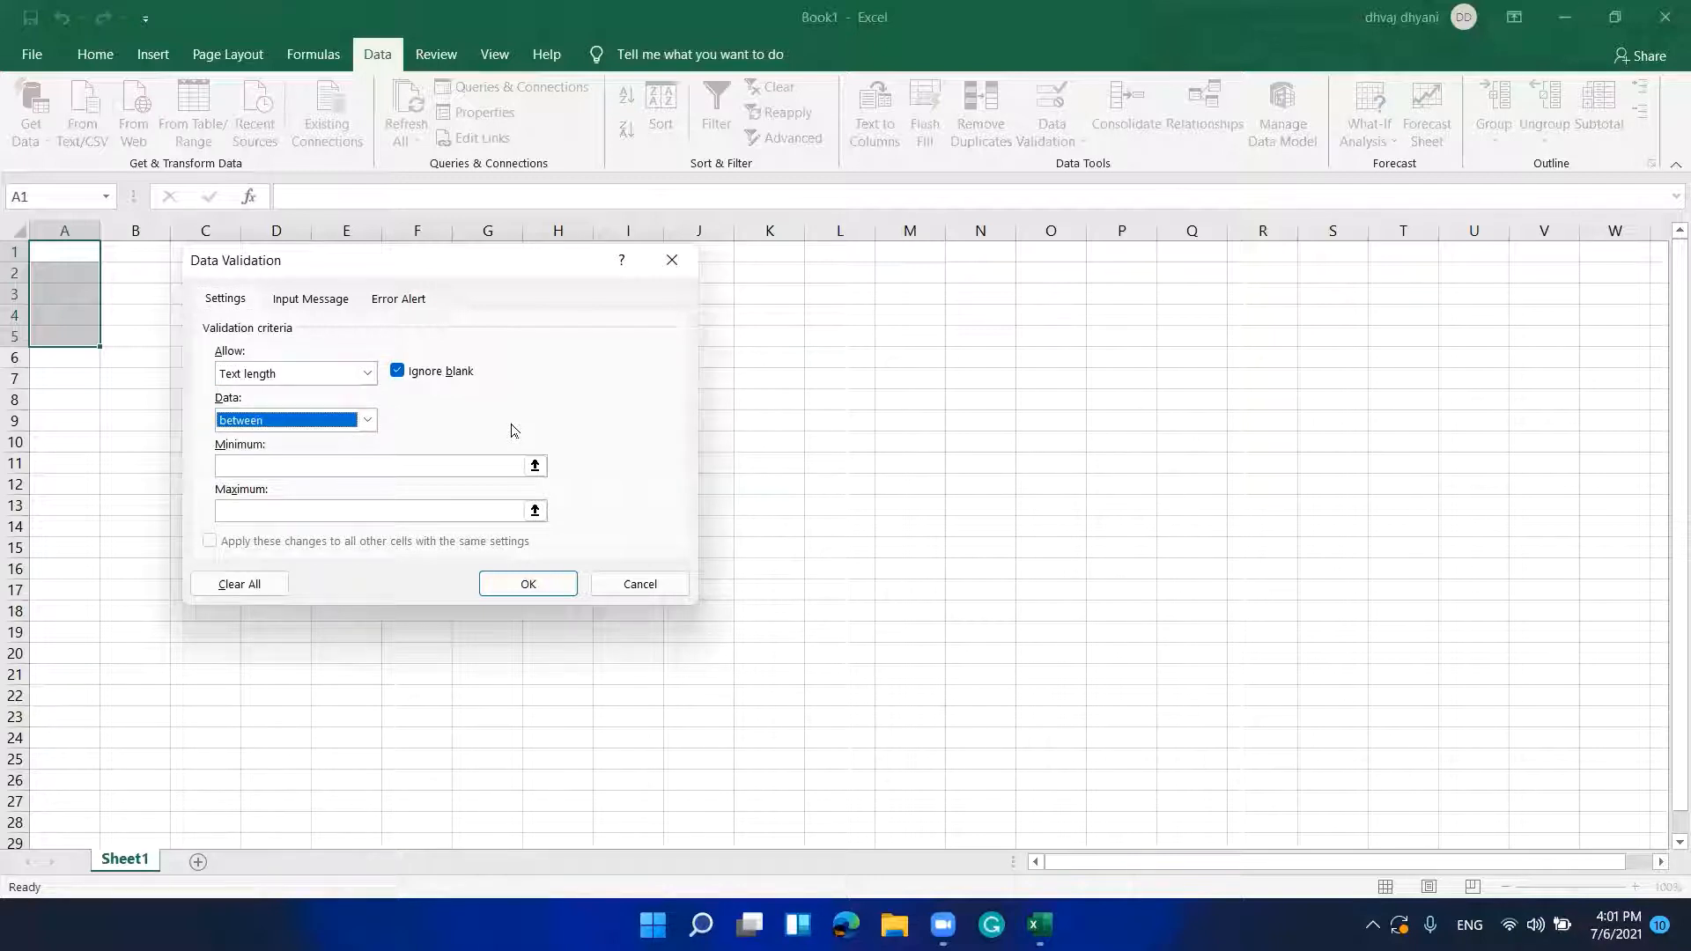
key("Tab")
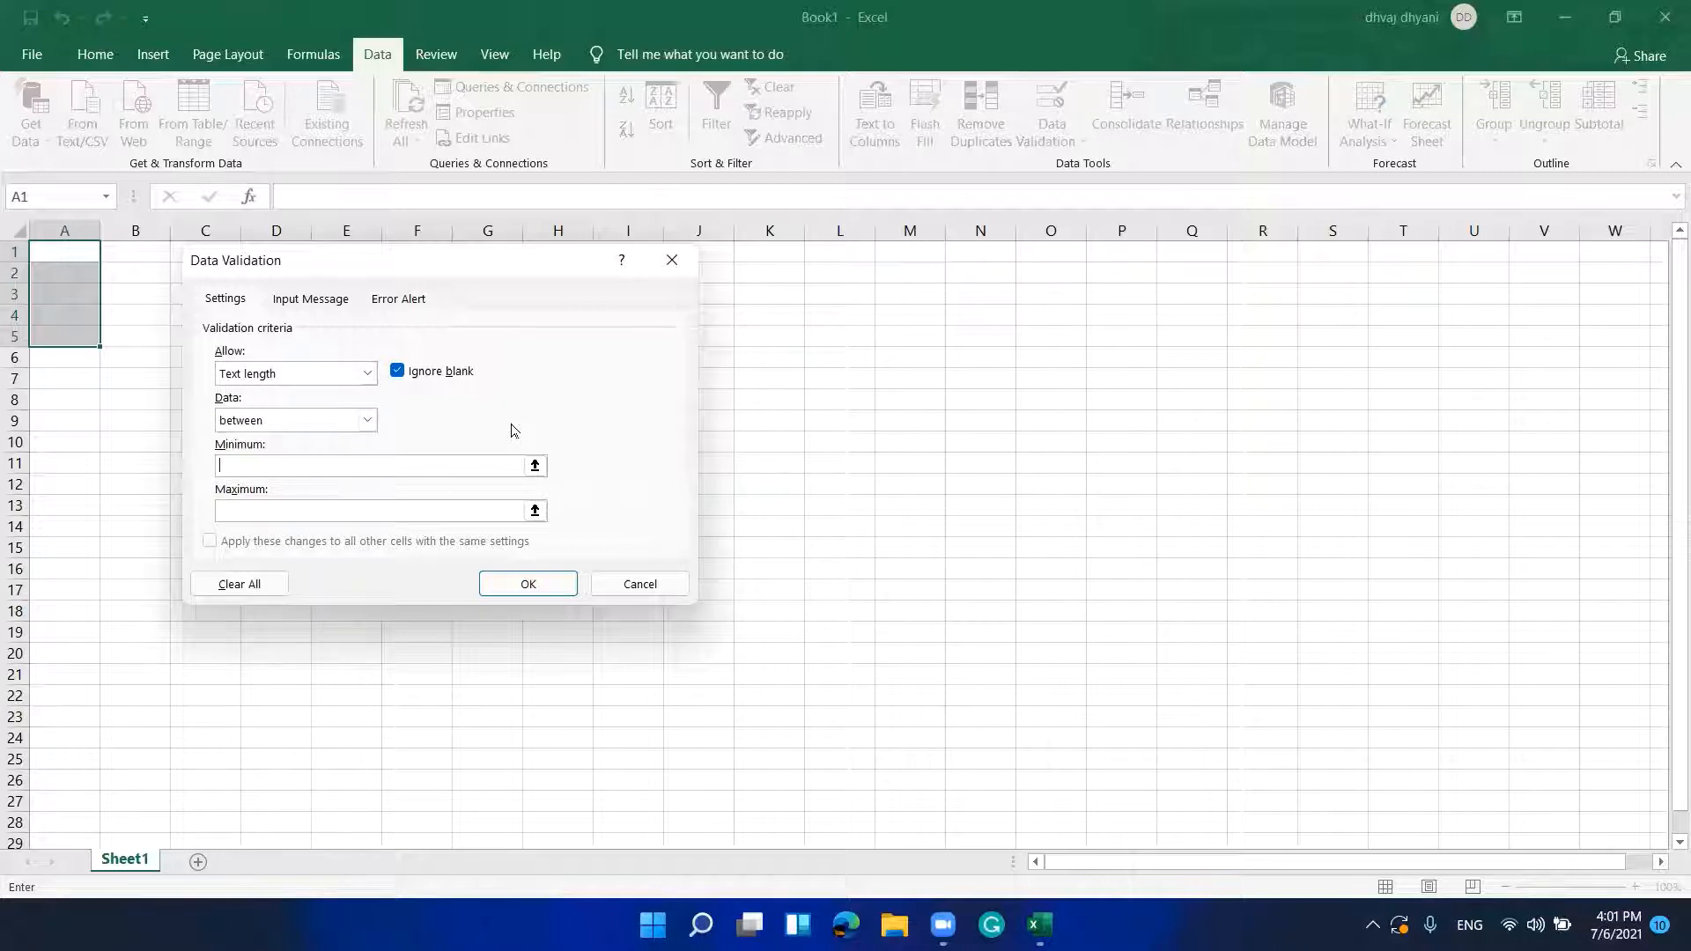
key("shift+Tab")
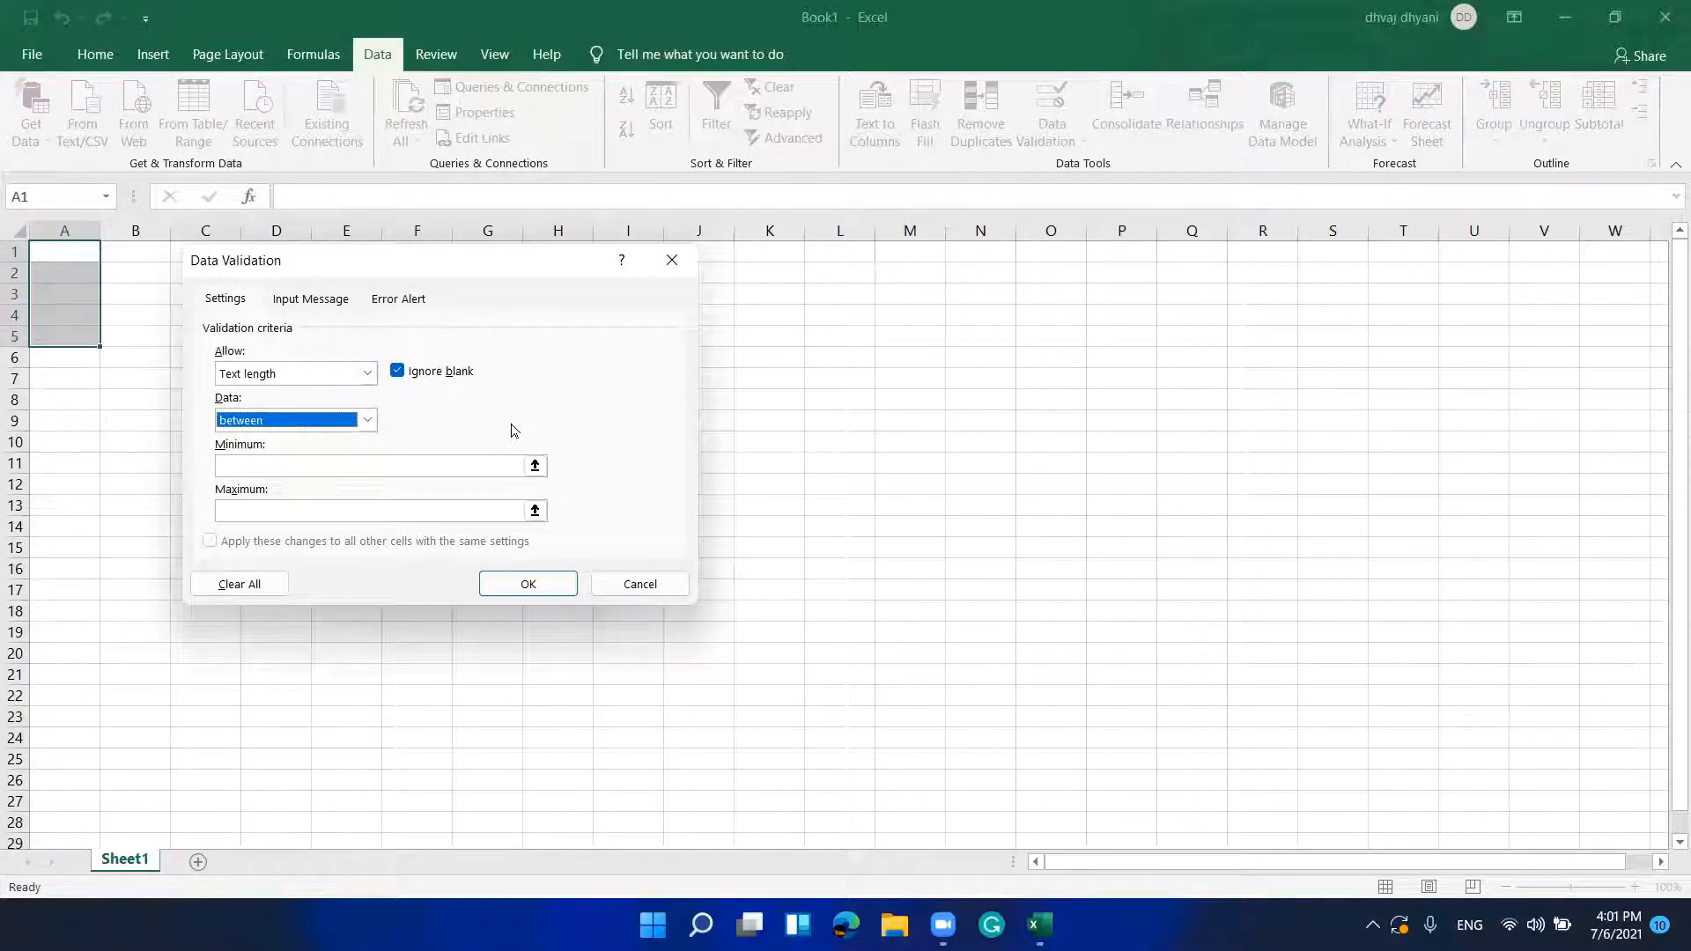
Step: Browse all the Data comparison conditions and settle back on between
key("alt+Down")
key("Down")
key("Down")
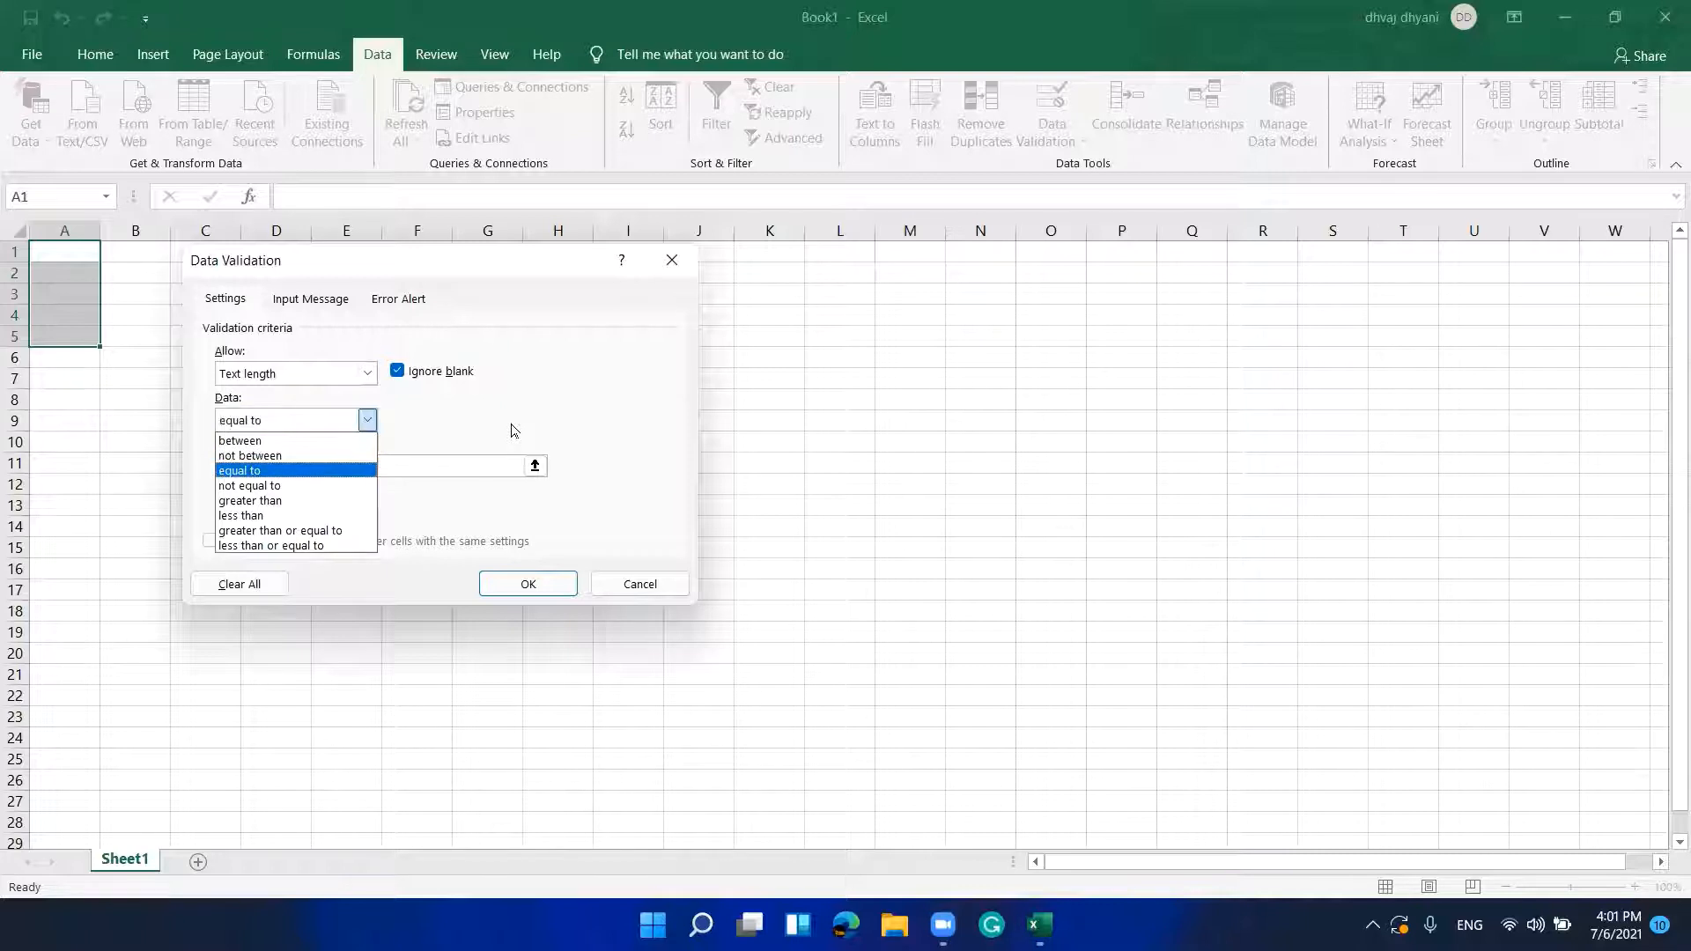
key("Up")
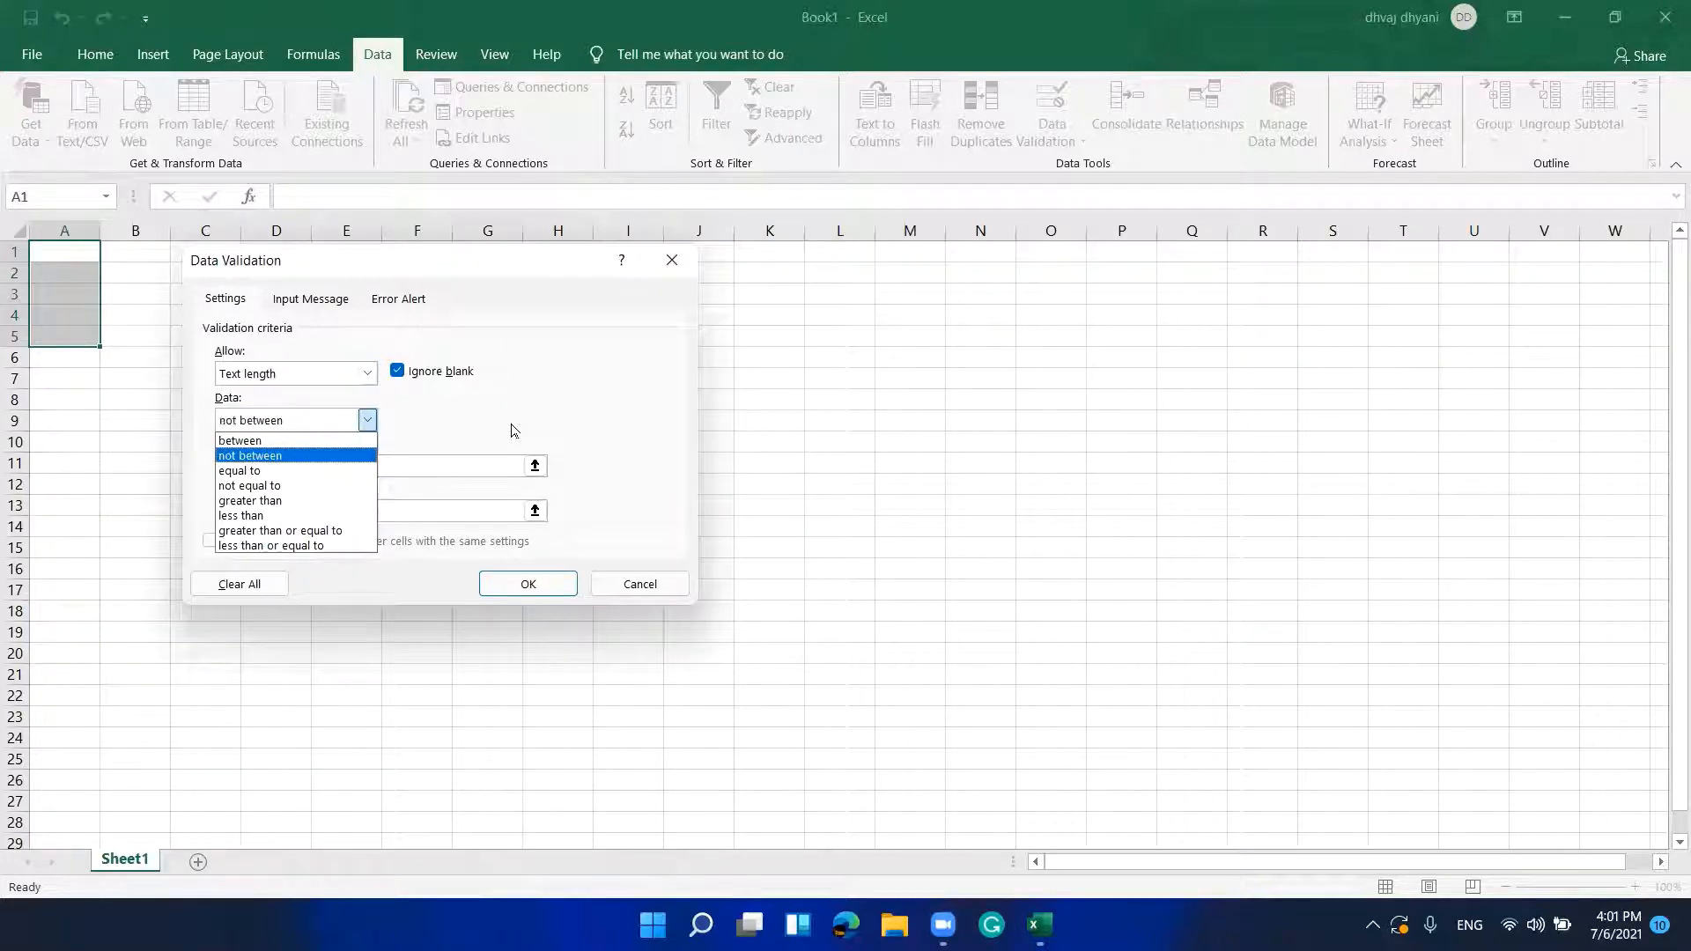
key("Up")
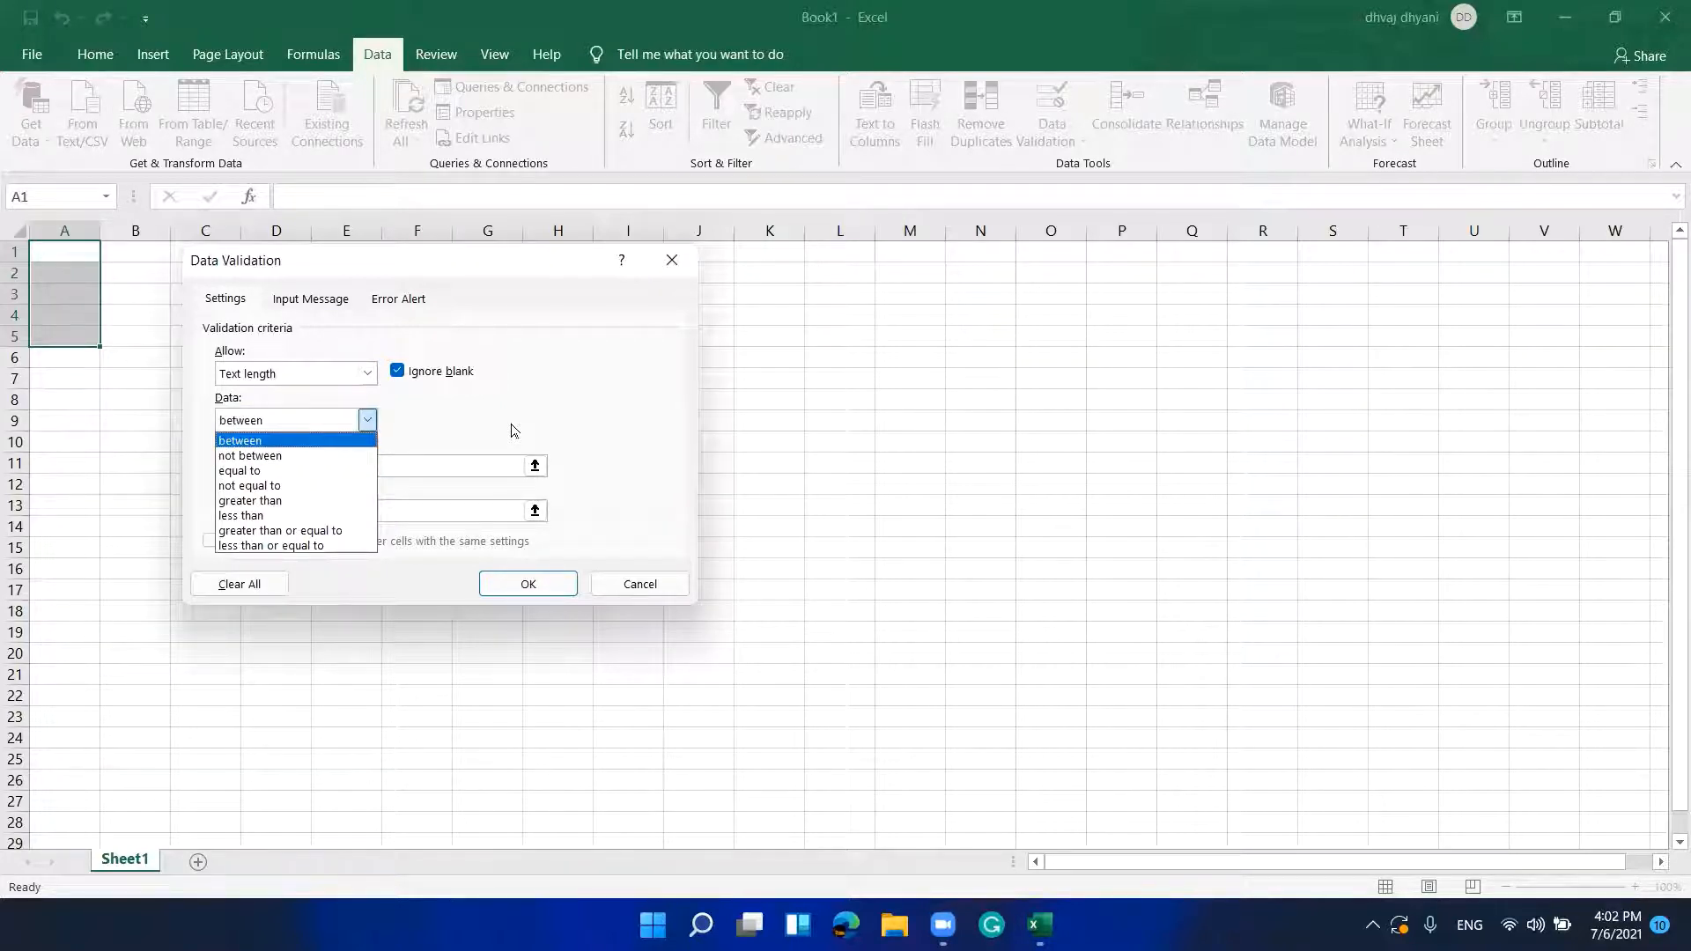
key("Down")
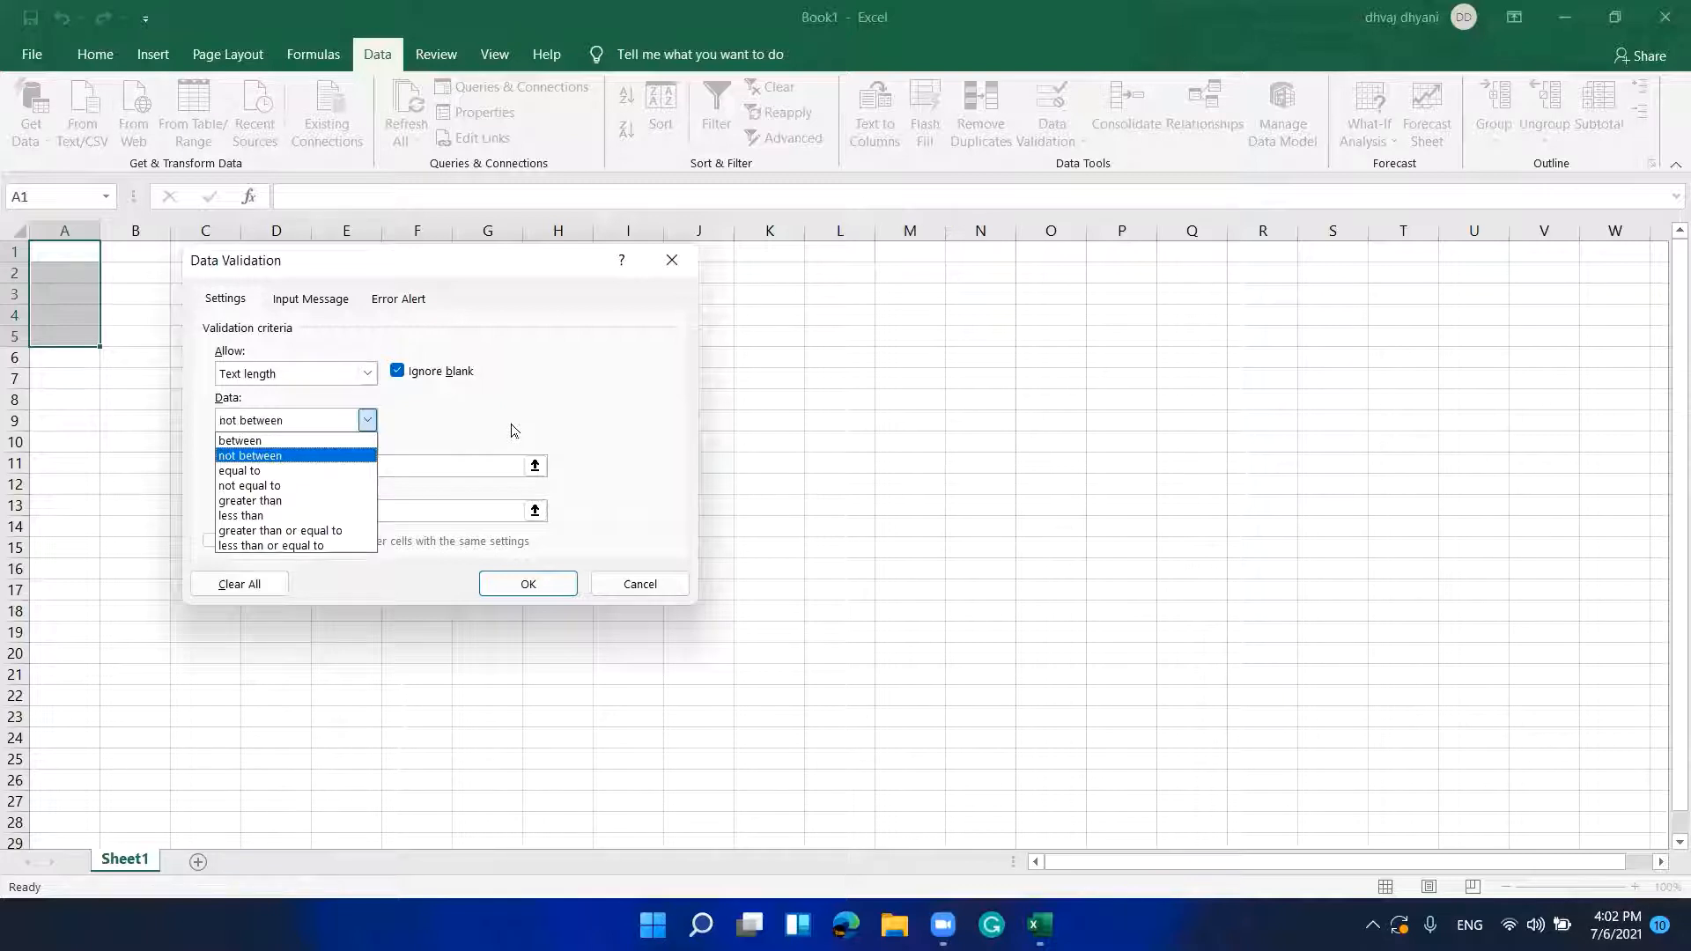
key("Up")
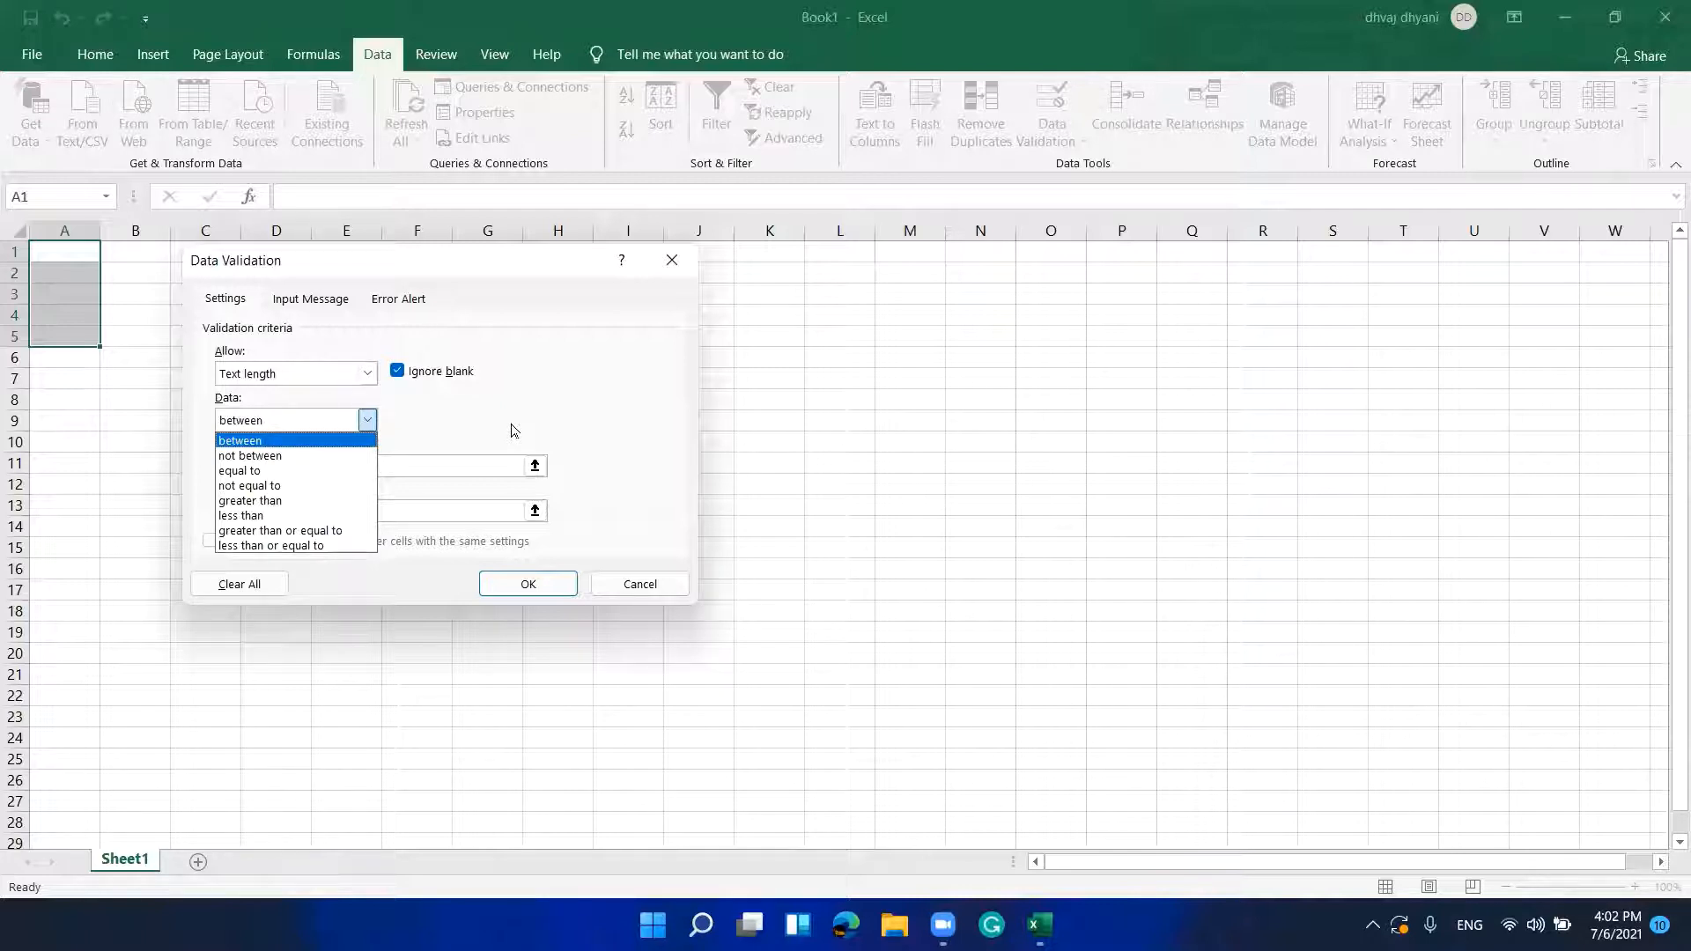
key("Down")
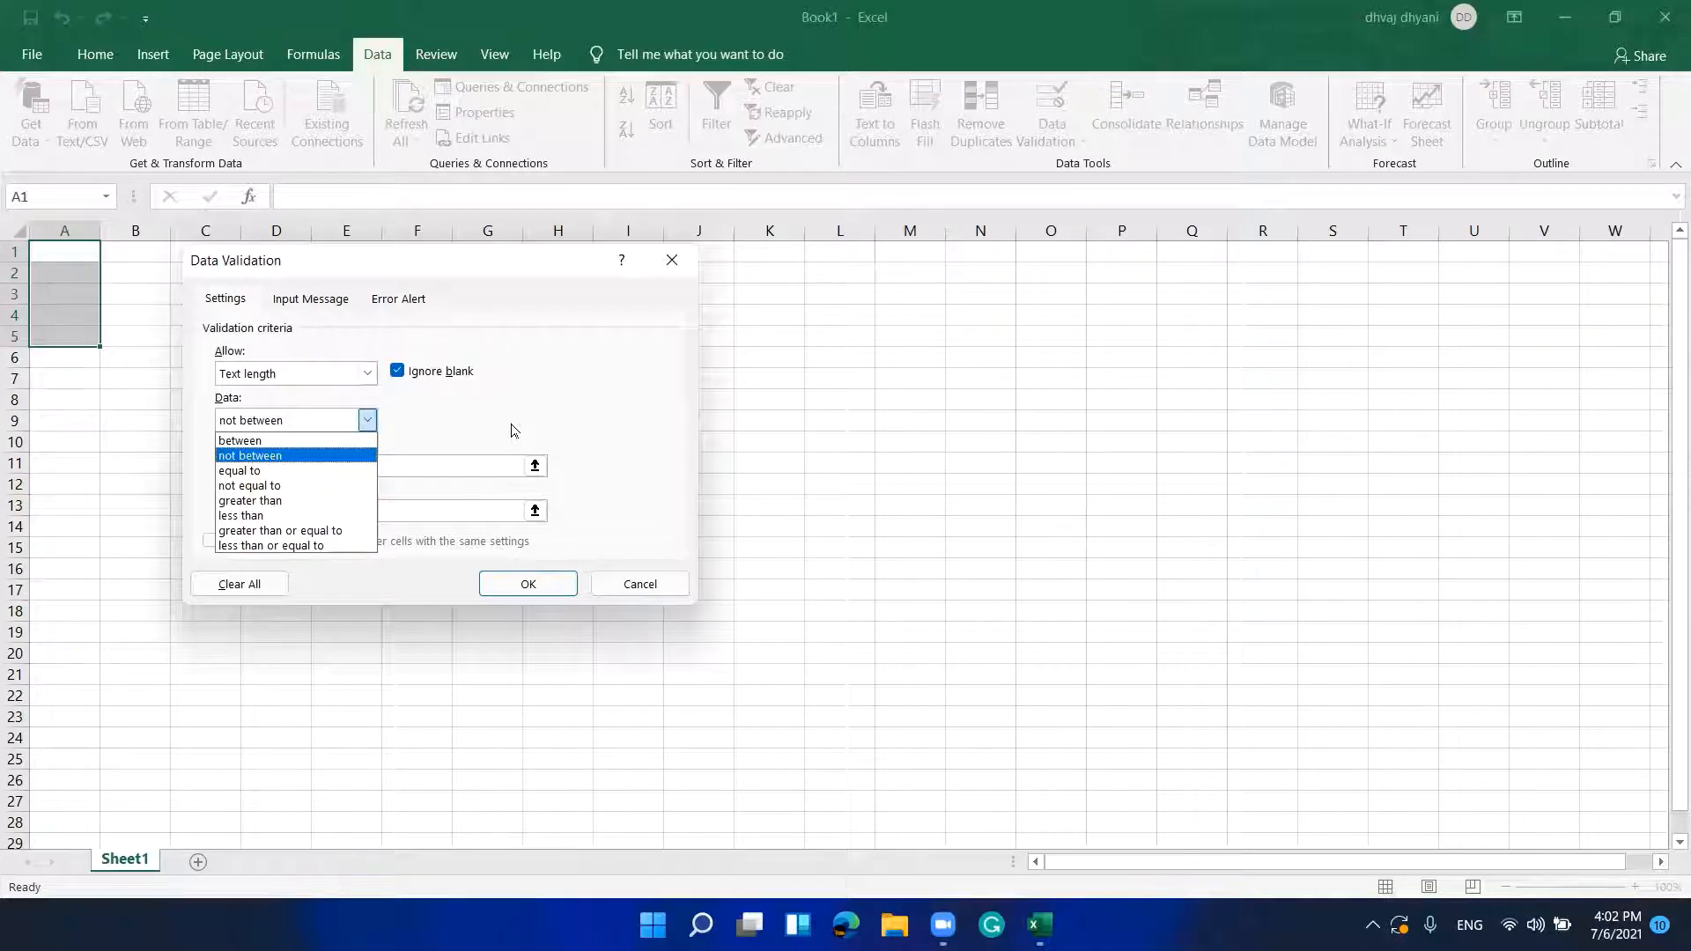
key("Down")
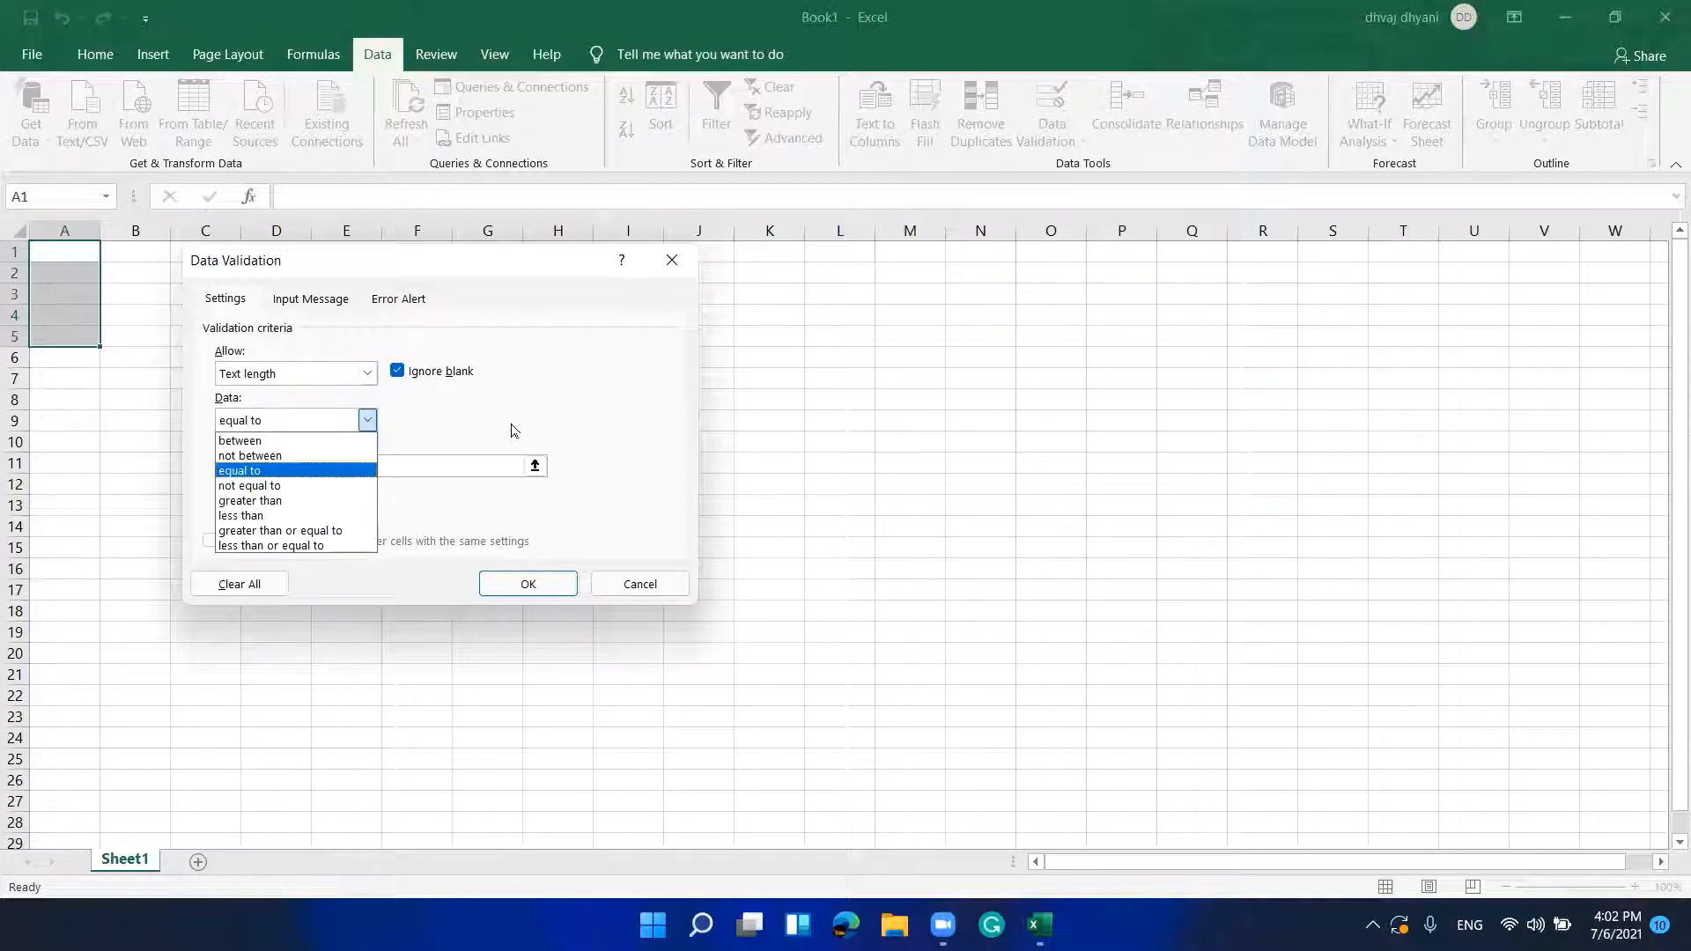
key("Down")
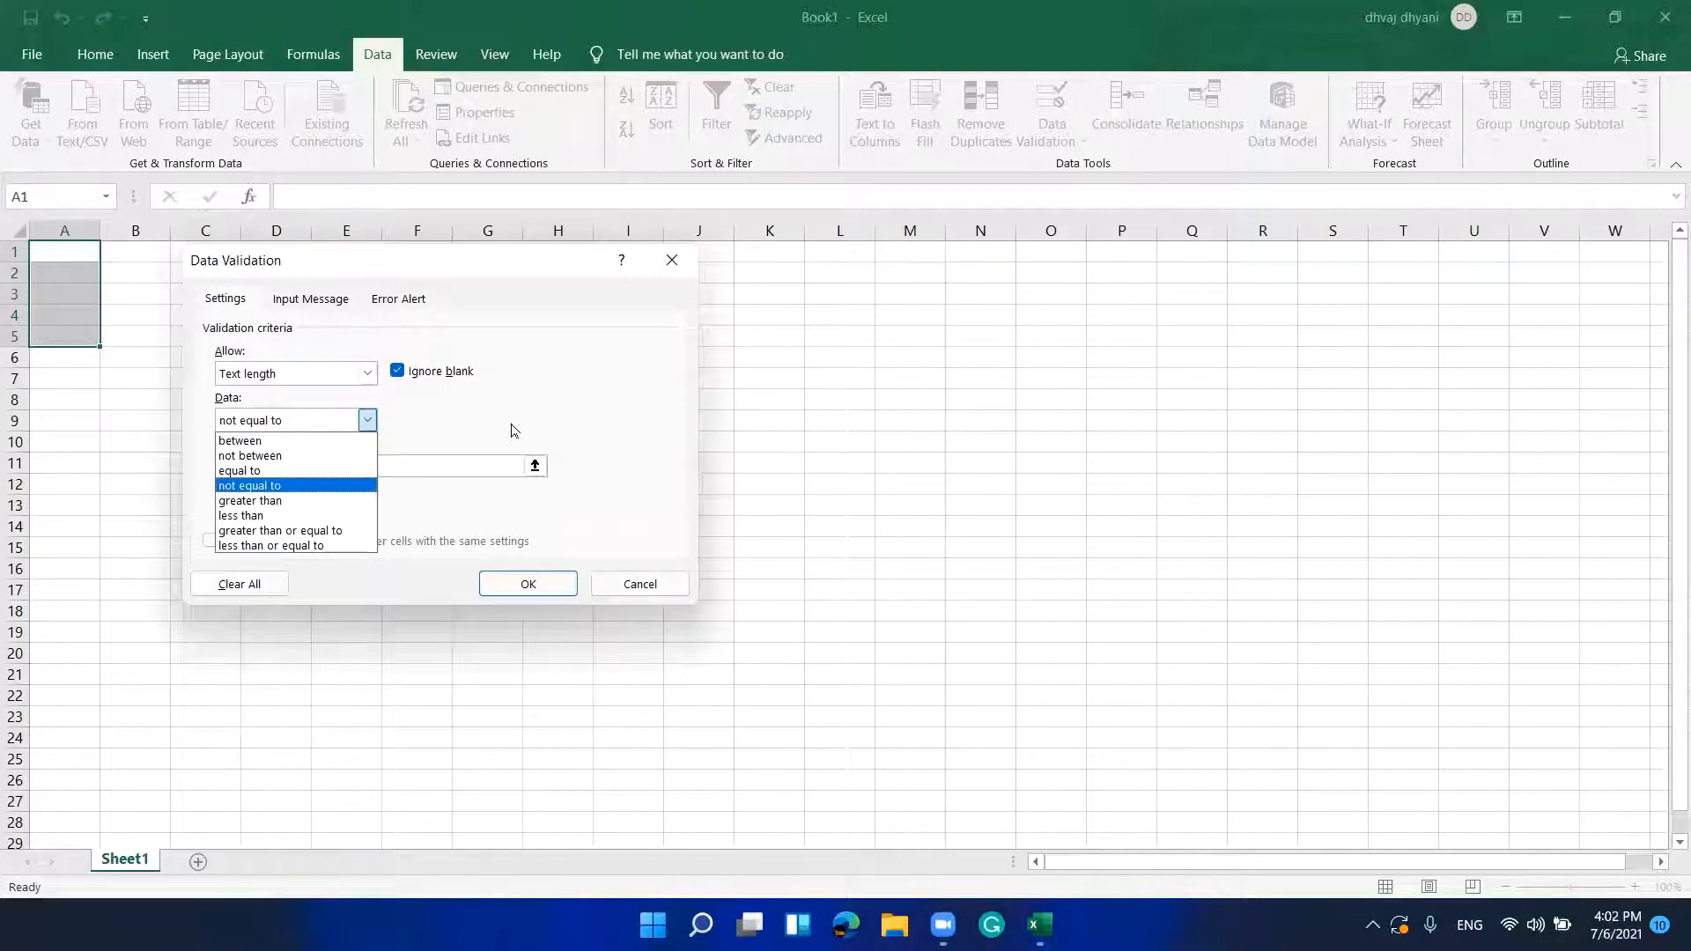
key("Down")
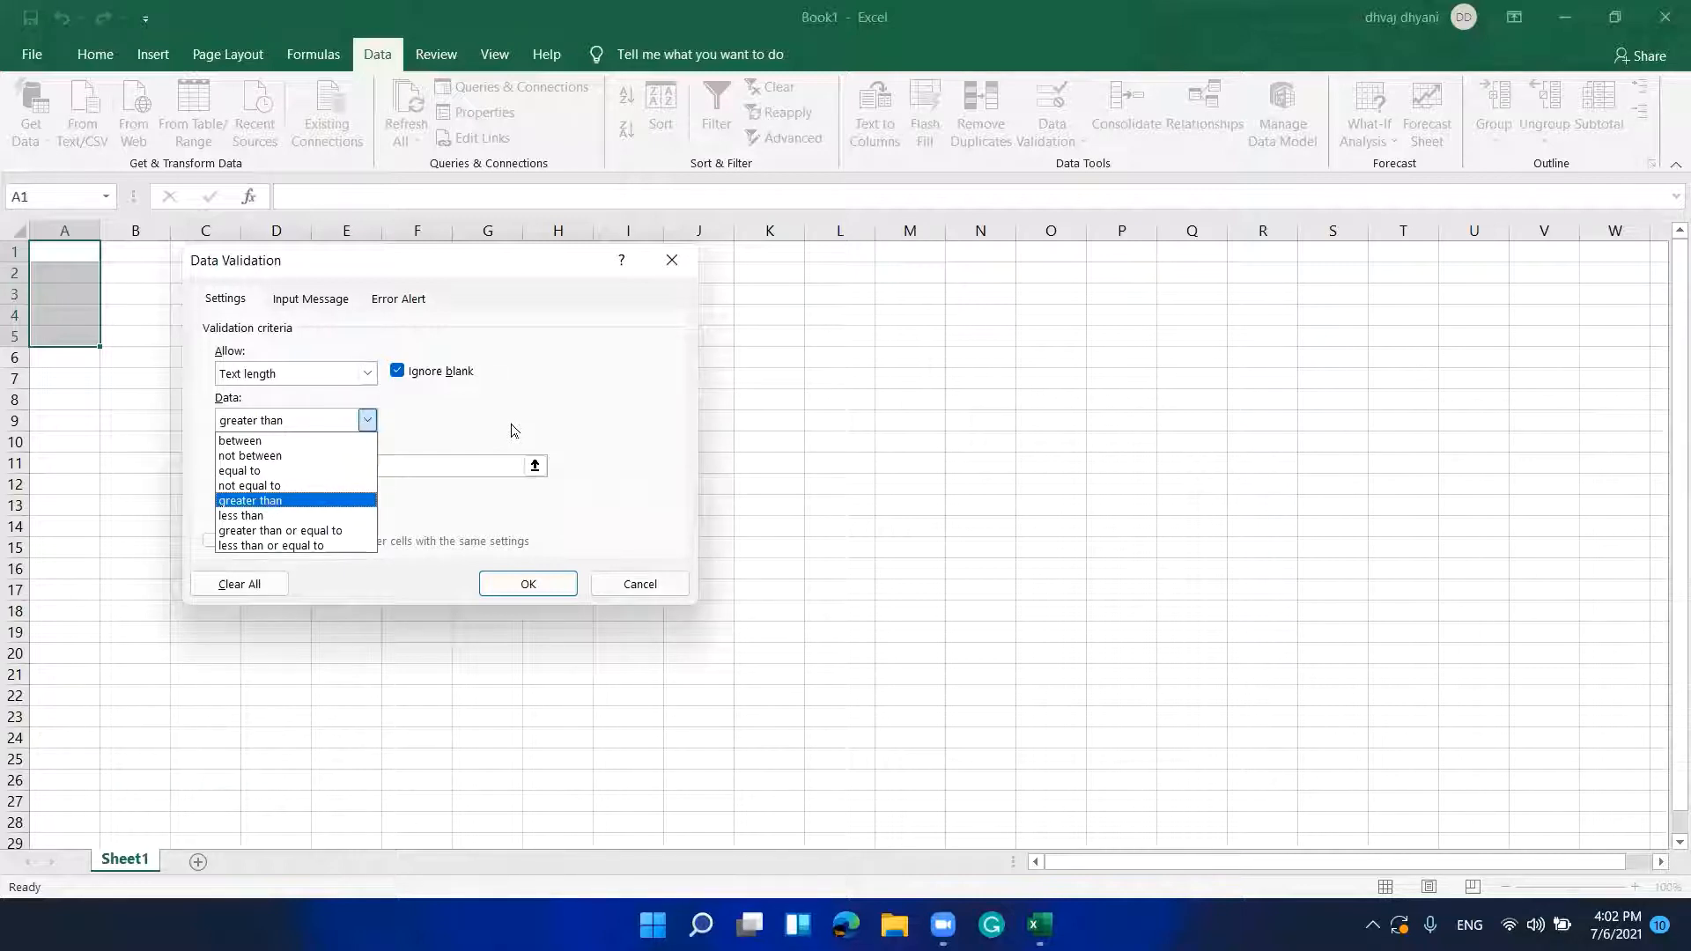
key("Down")
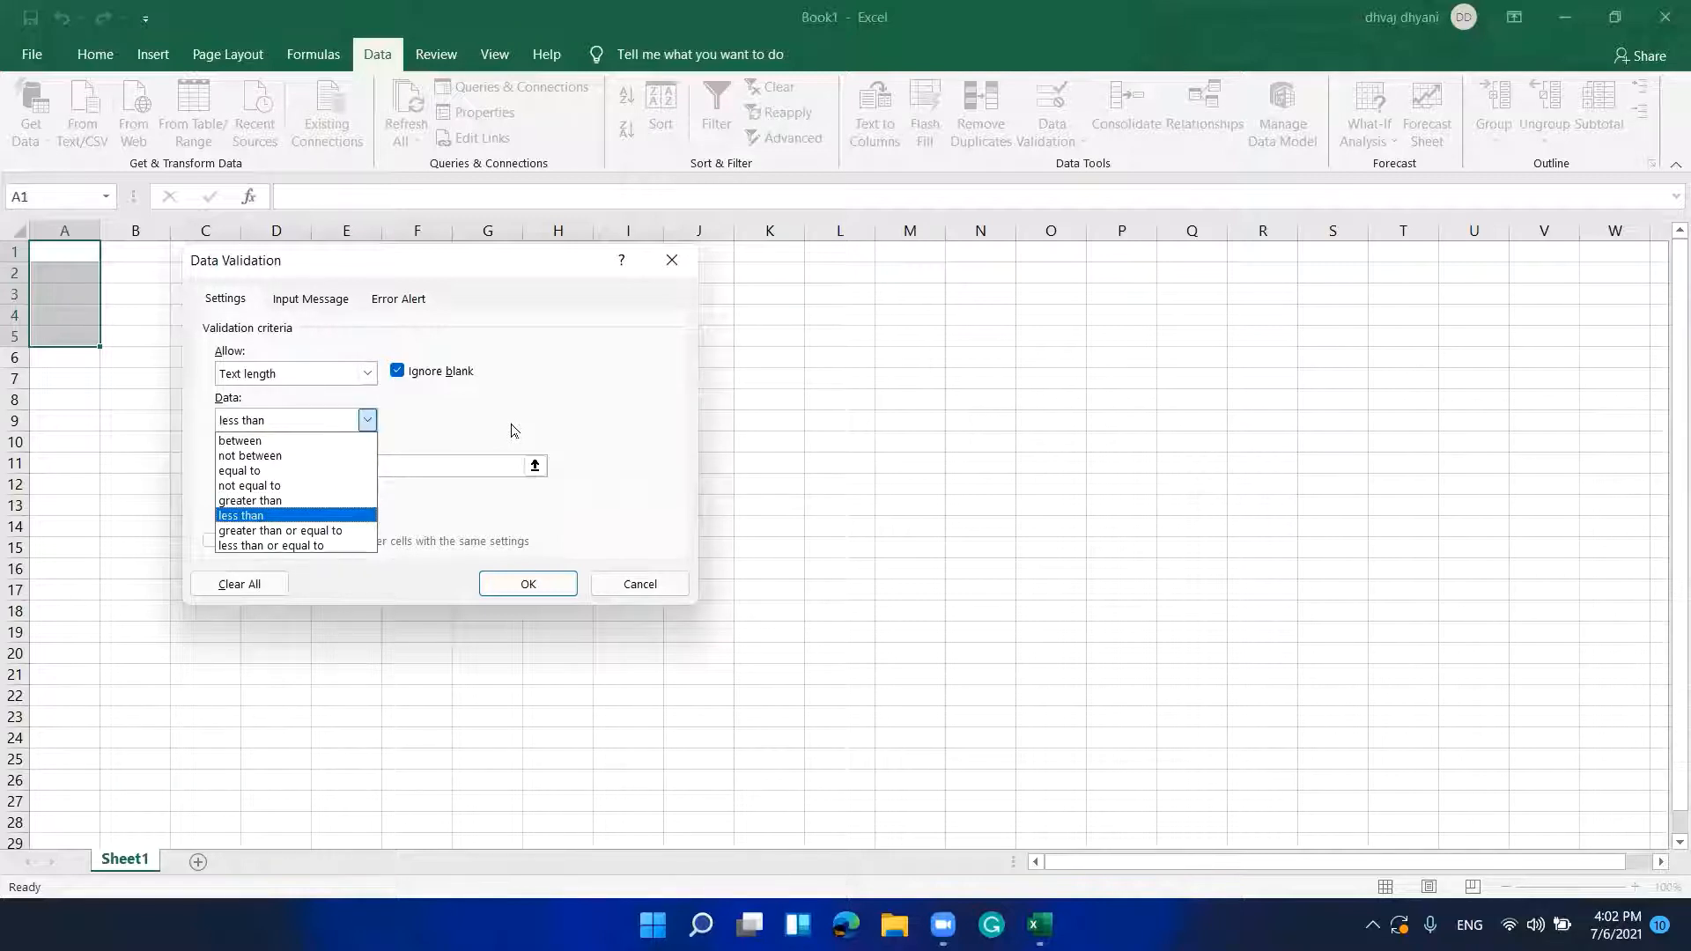
key("Down")
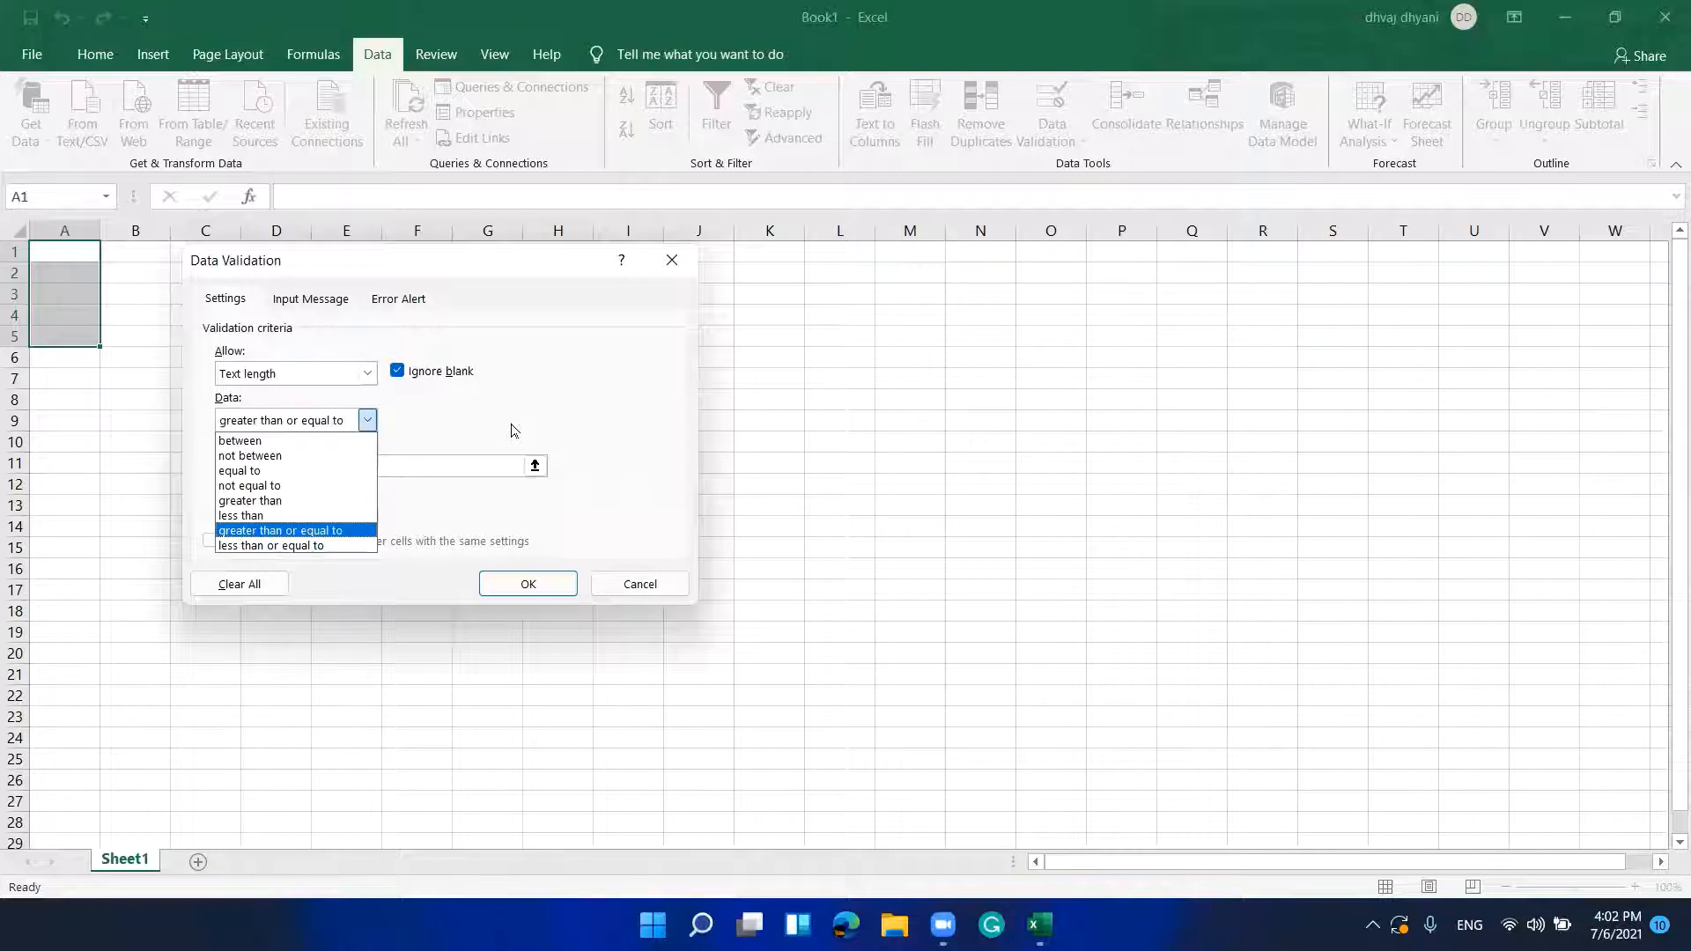
key("Down")
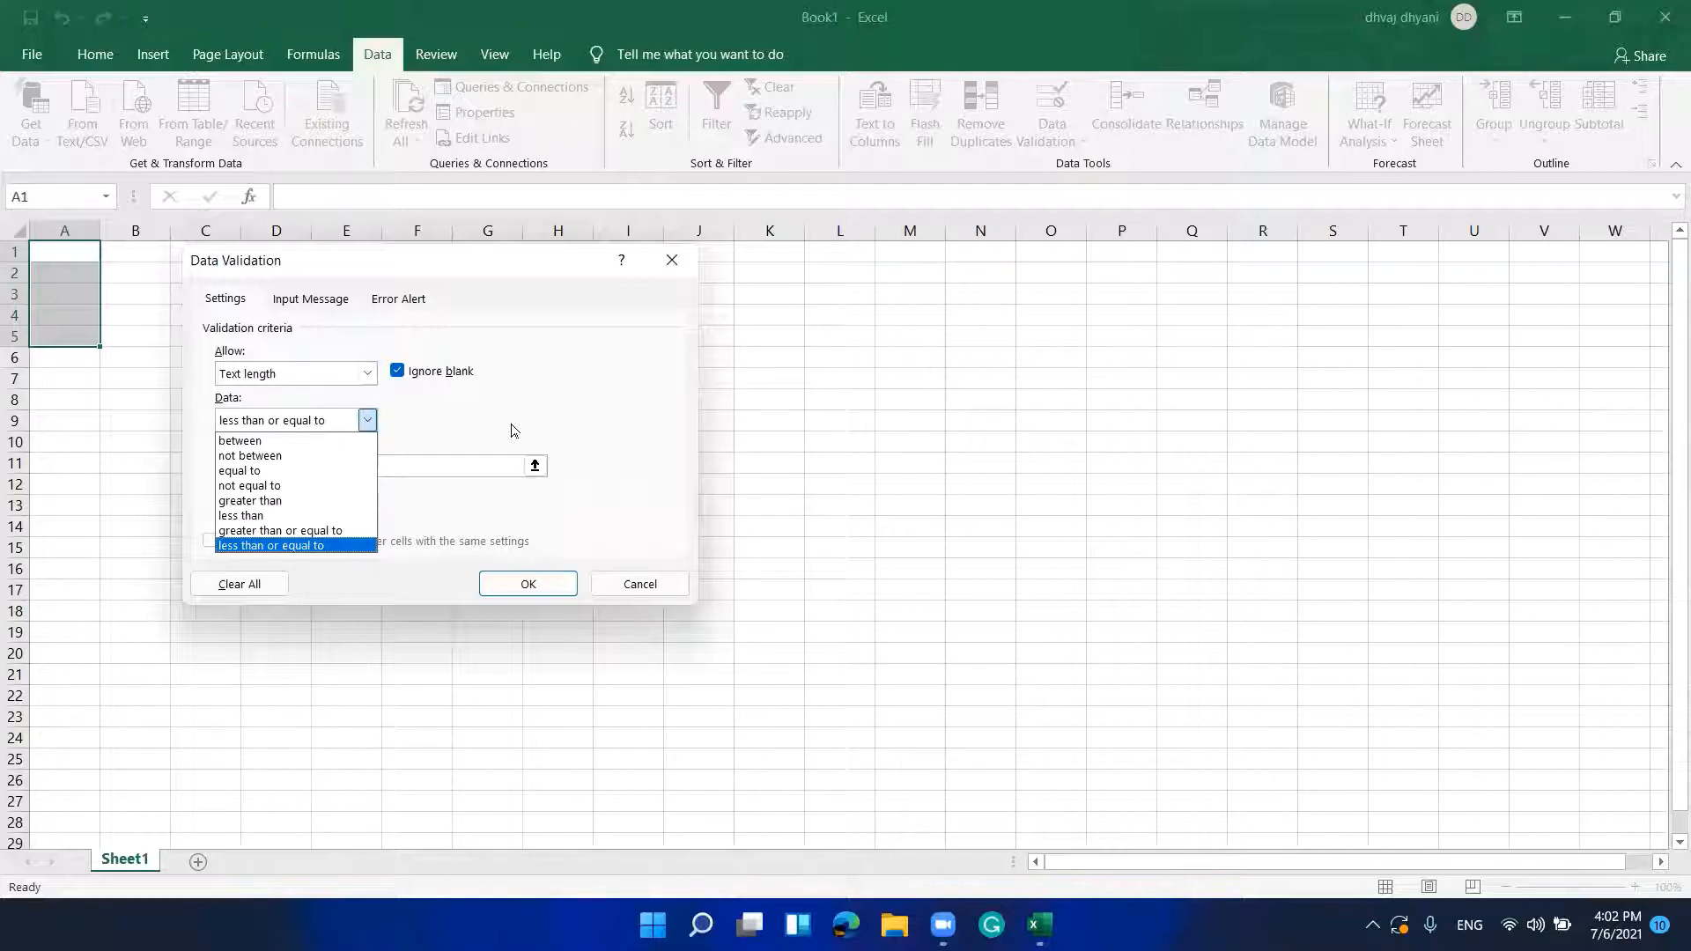
key("Up")
key("Up")
key("Up")
key("Up")
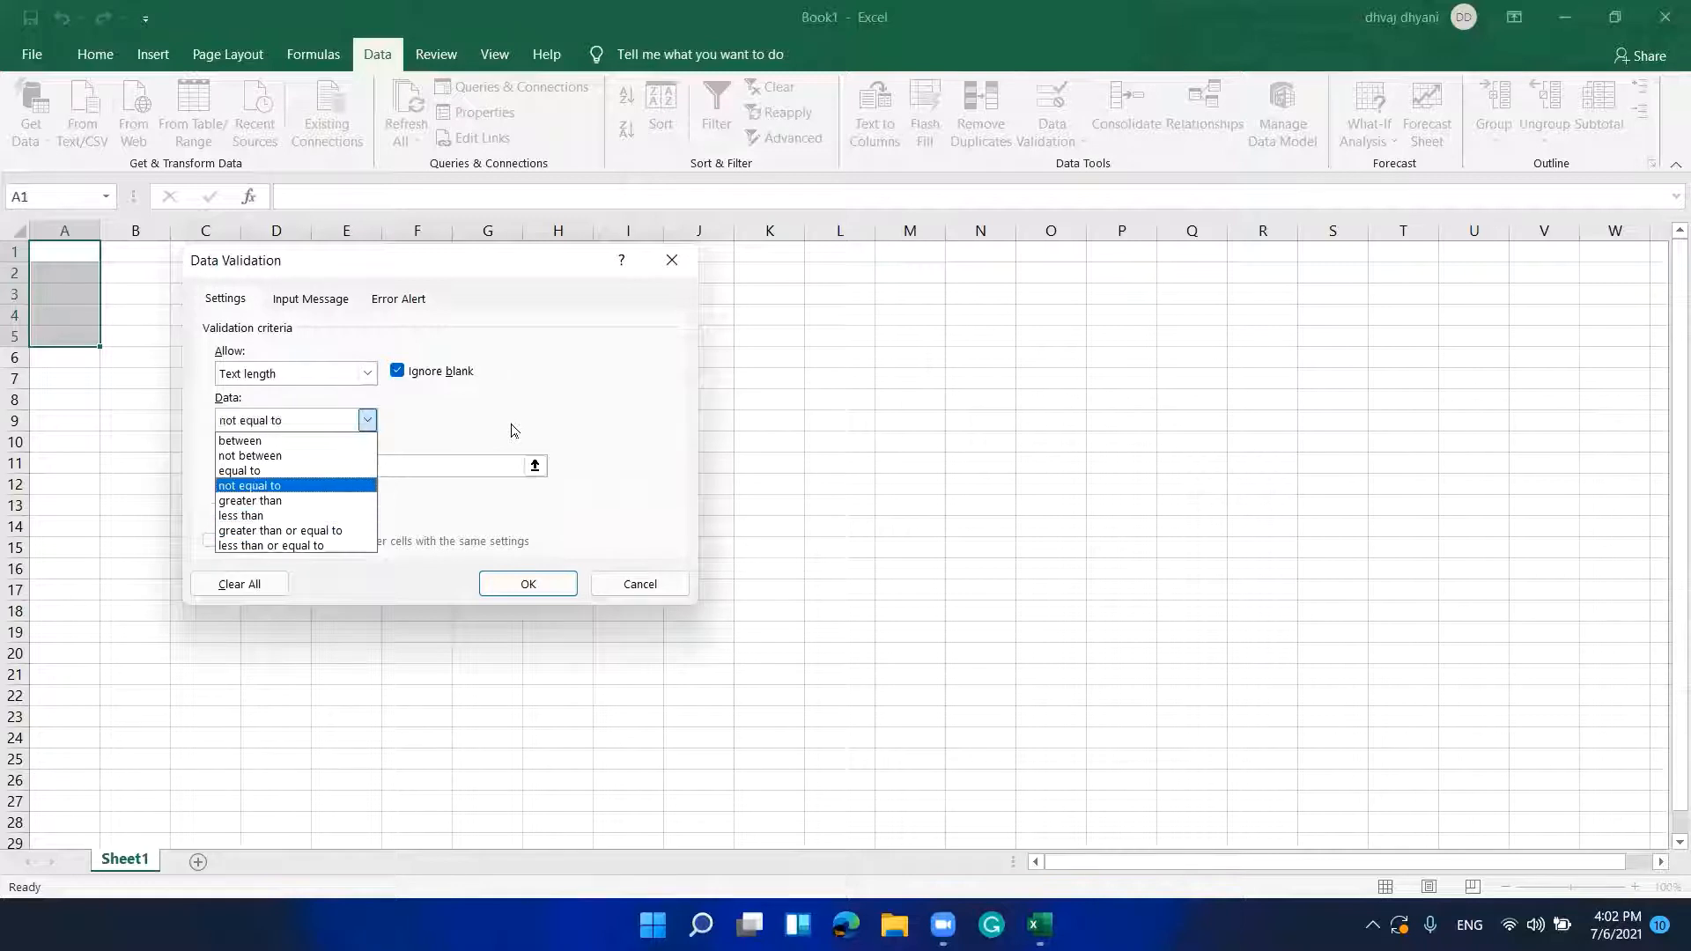
key("Up")
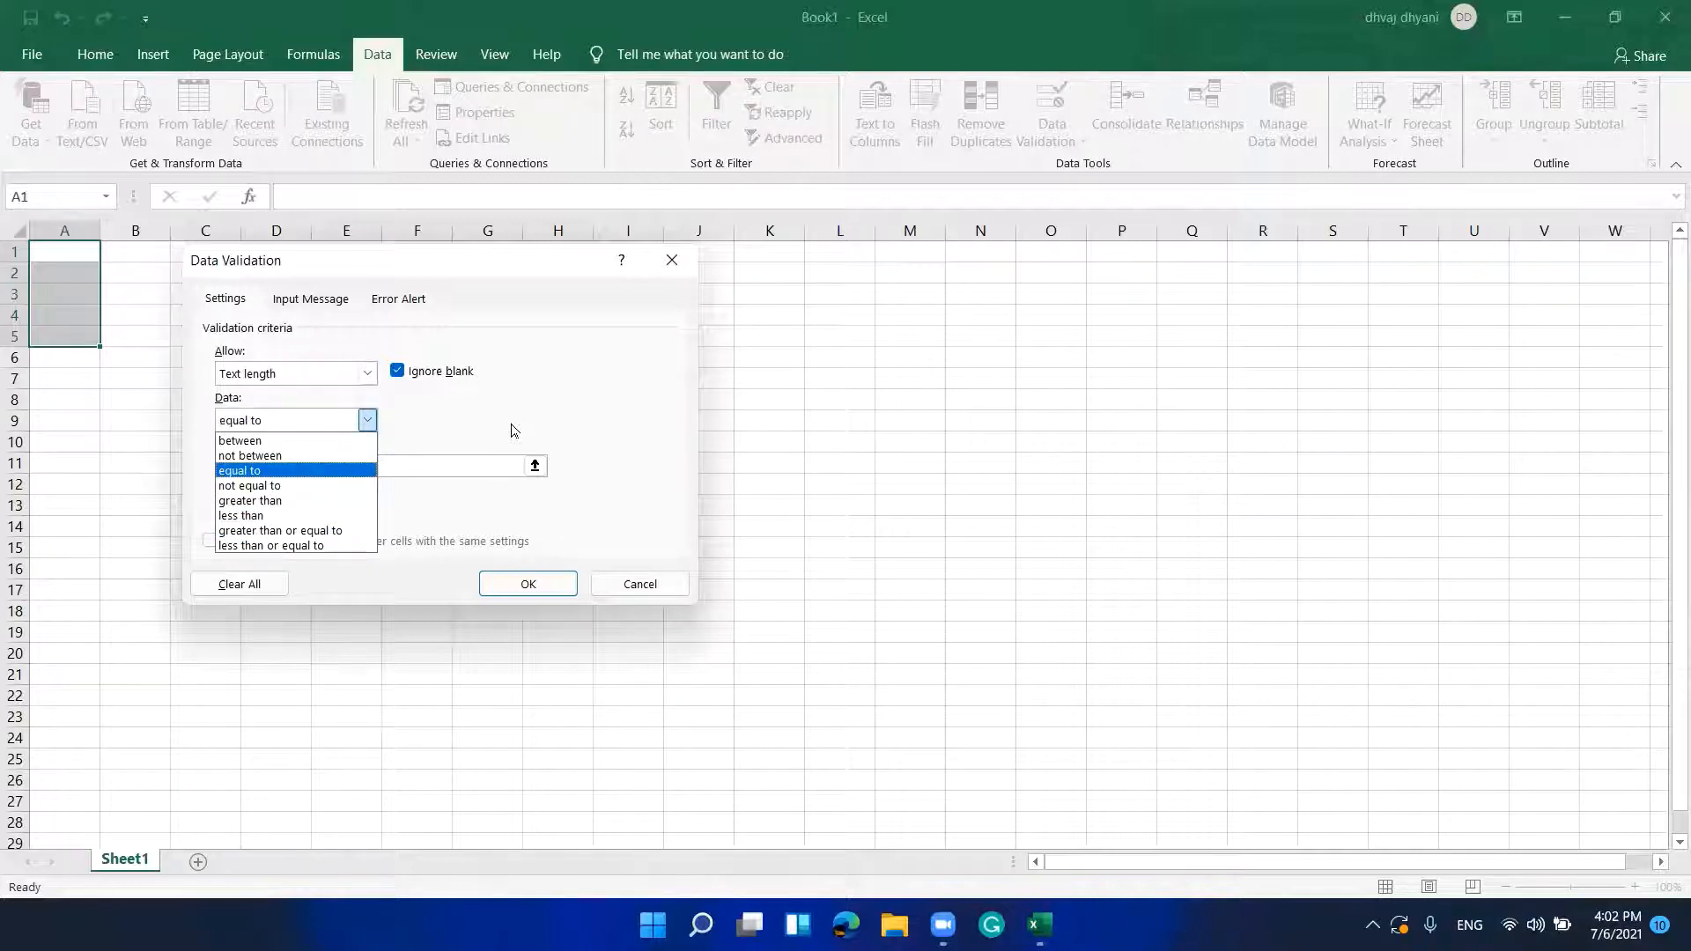
key("Up")
key("Up")
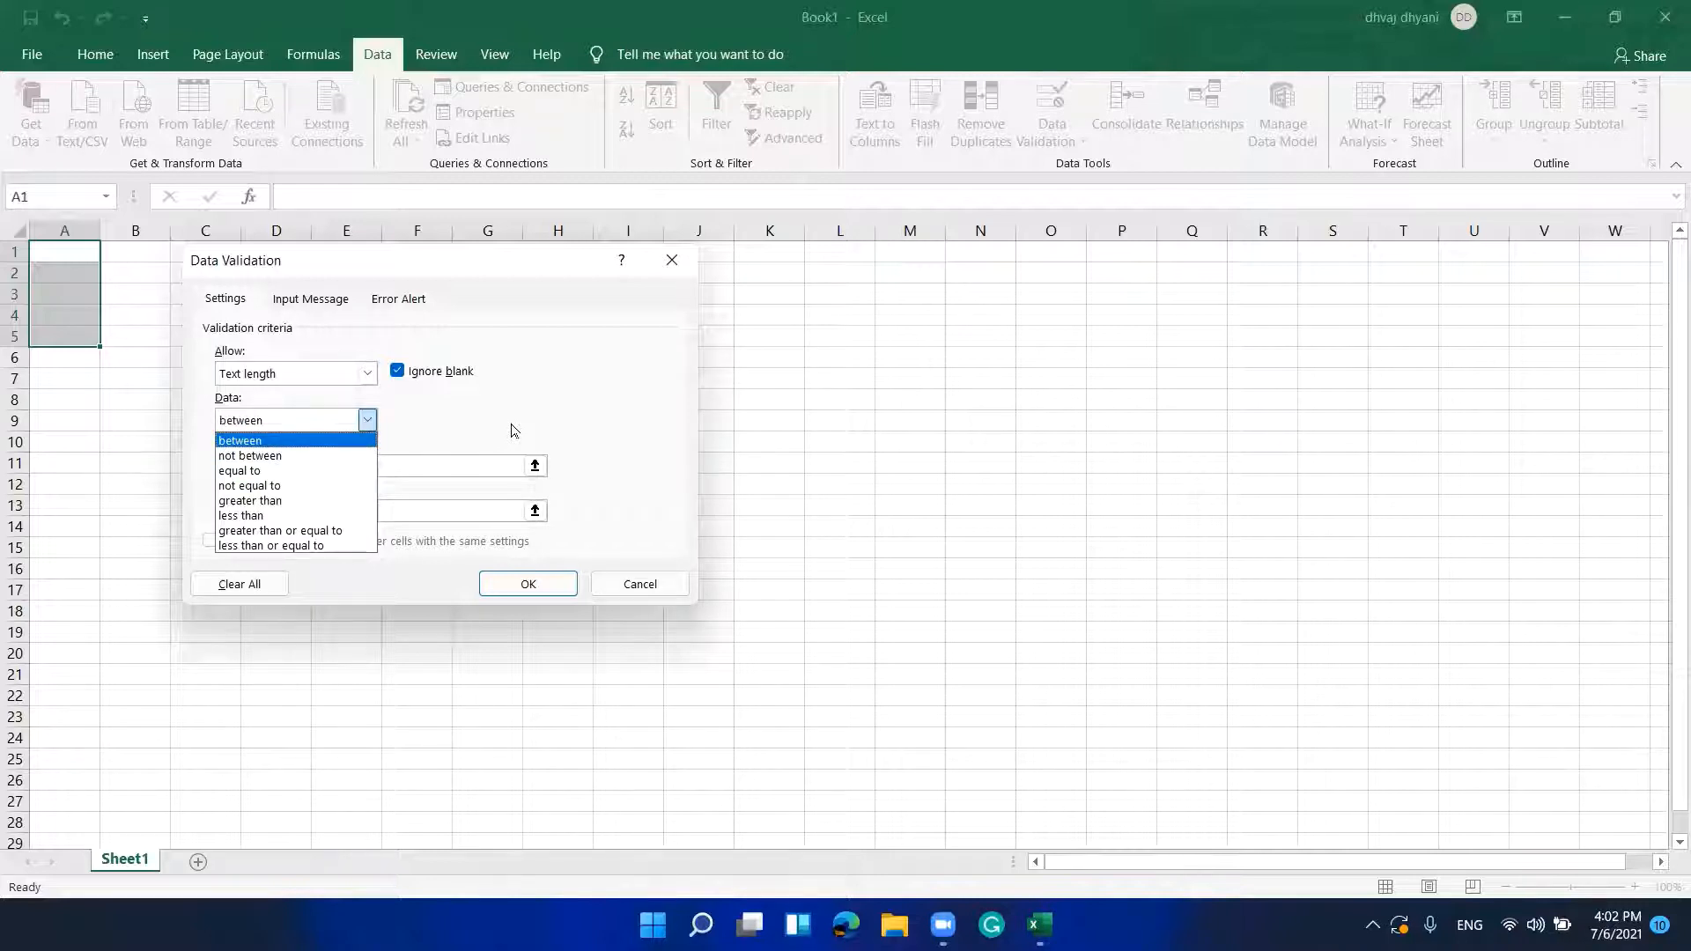
key("Return")
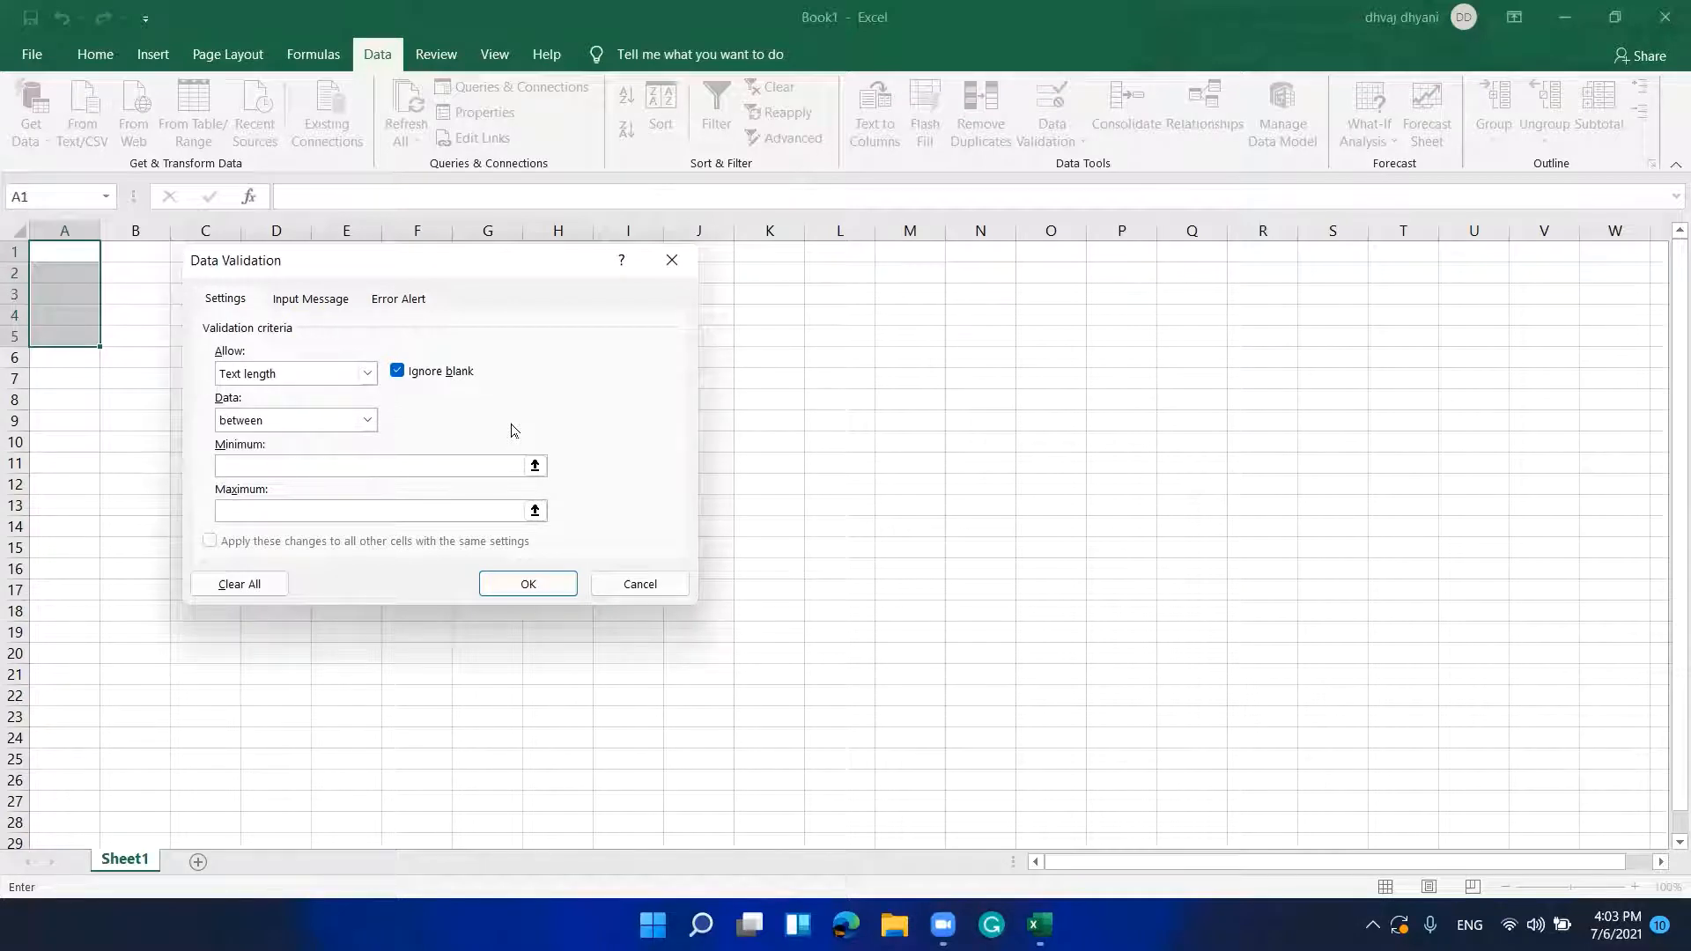
Step: Set Minimum 5 and Maximum 10, apply the rule, and select A1
type("5")
key("Tab")
type("10")
key("Tab")
key("Tab")
key("Tab")
key("Return")
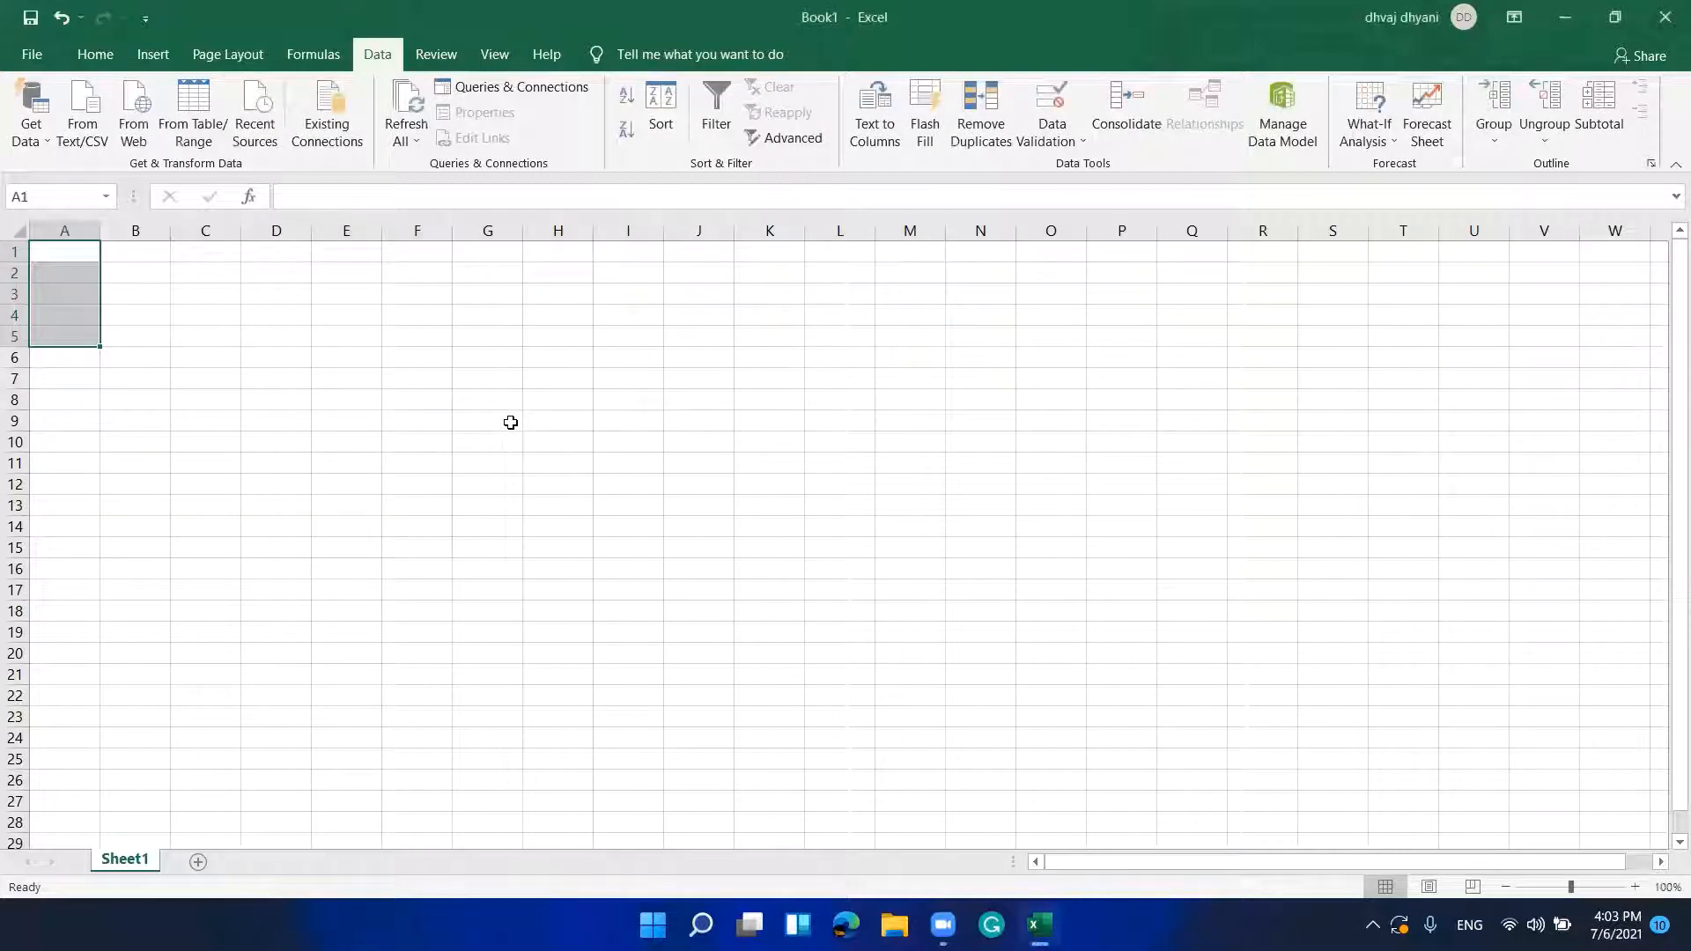
key("Up")
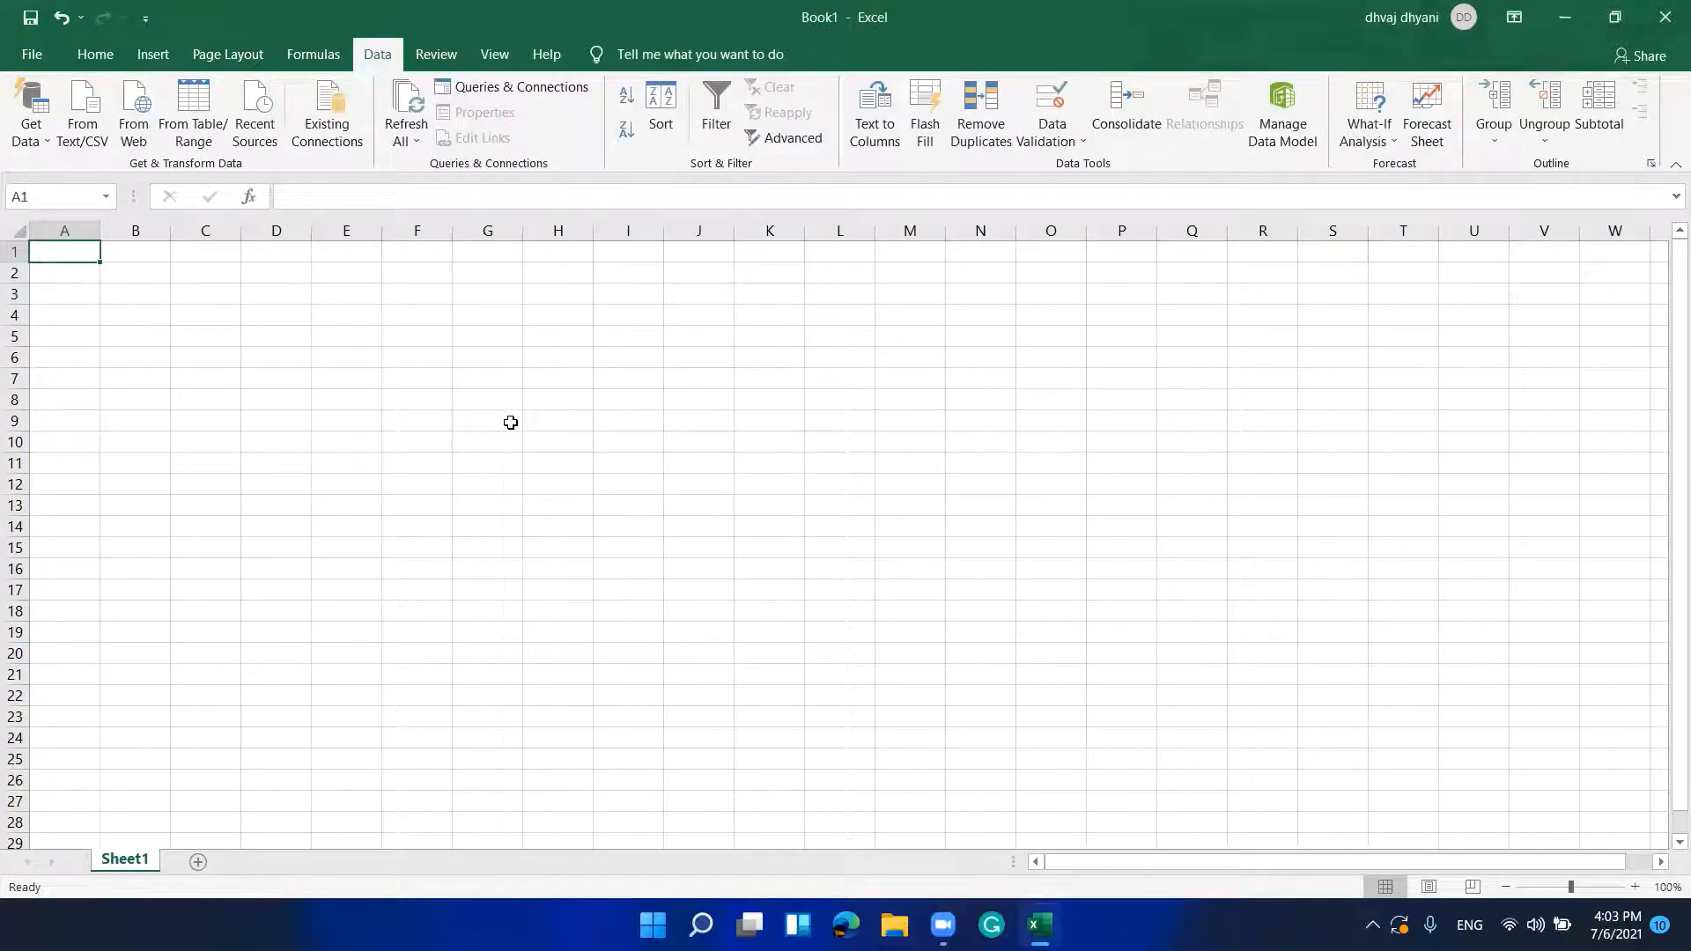
Step: Enter the four-letter word 'alpa' in A1, choose Retry on the rejection, then clear it
type("a")
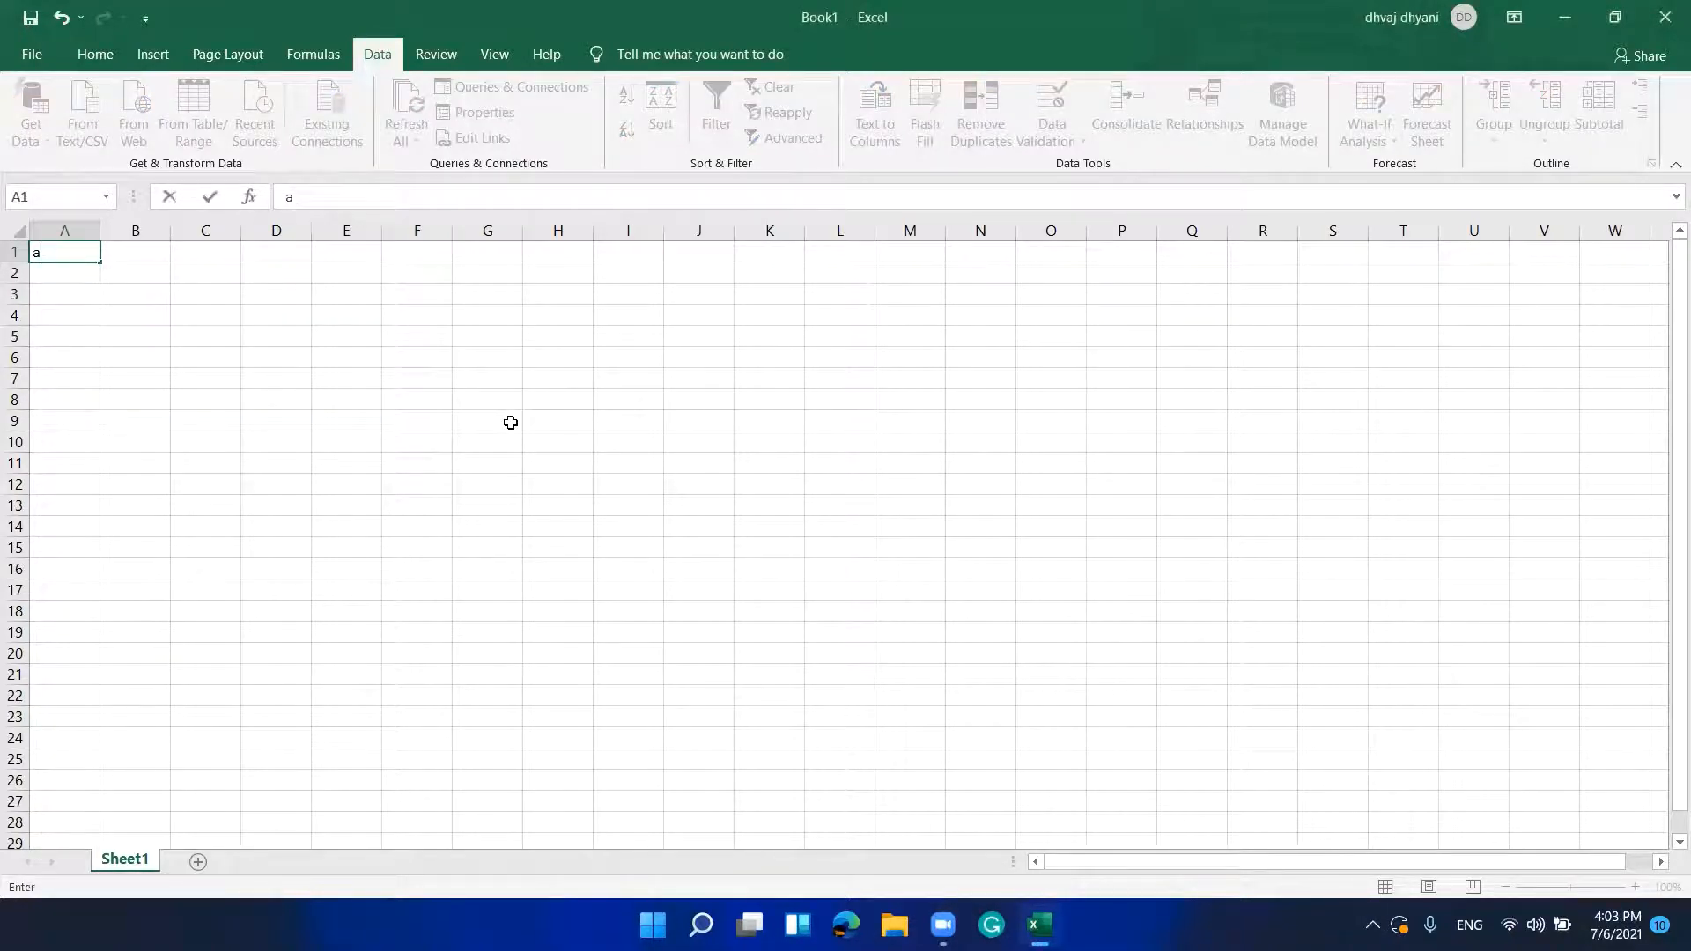
type("lpa")
key("Return")
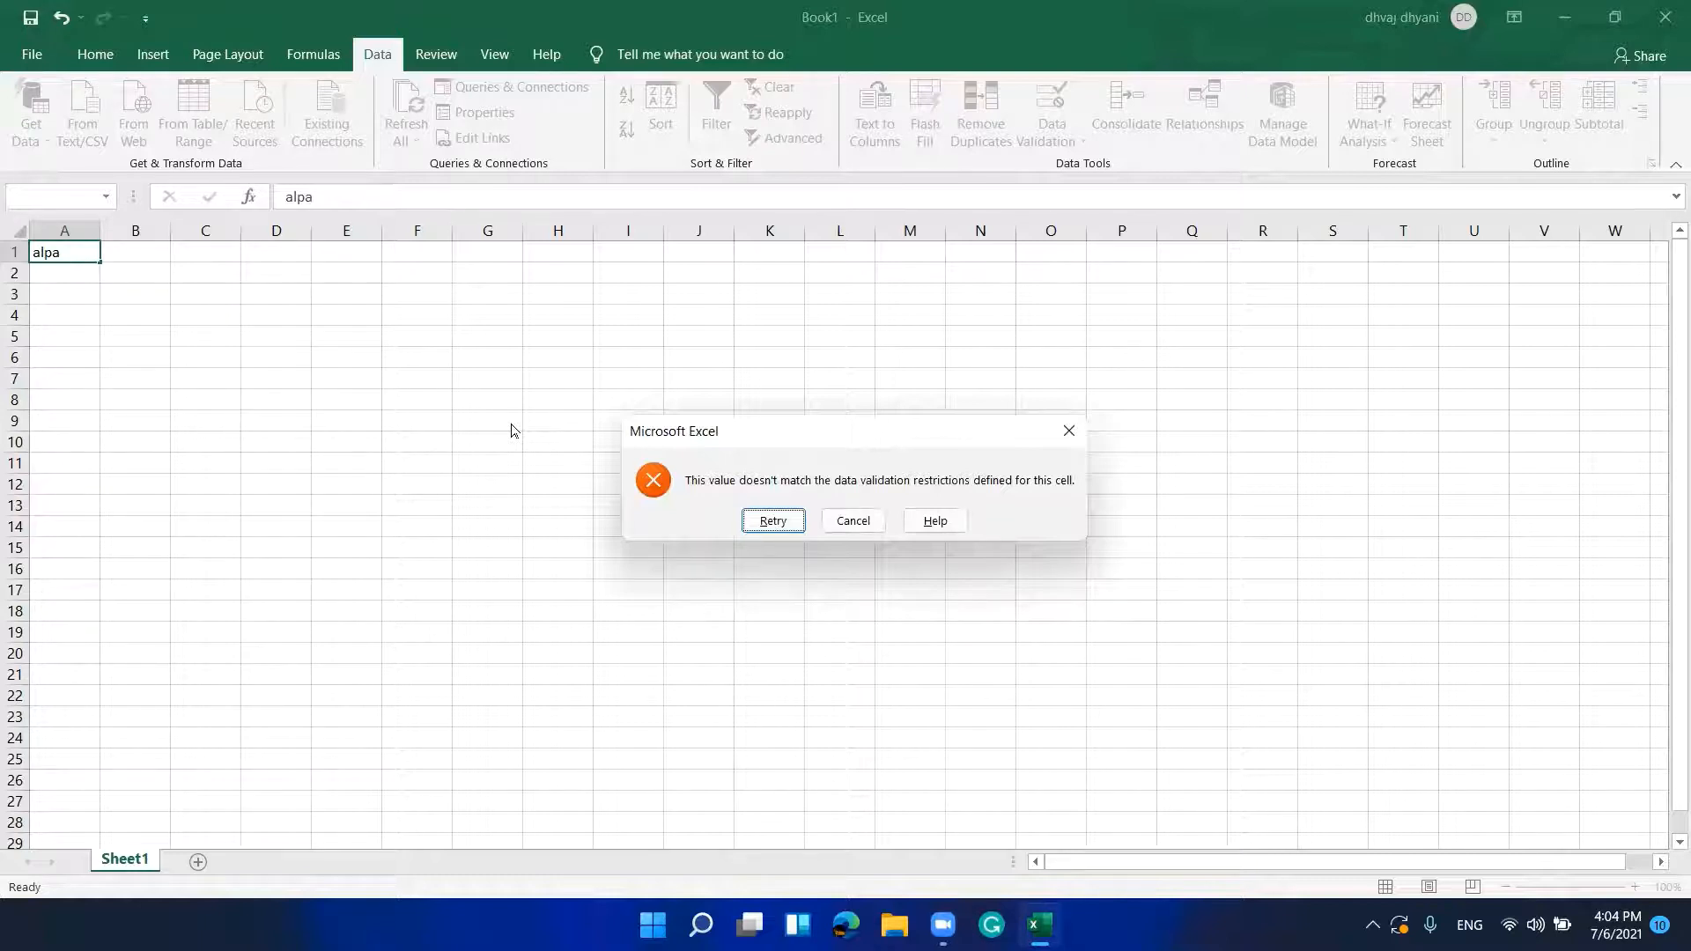
key("Tab")
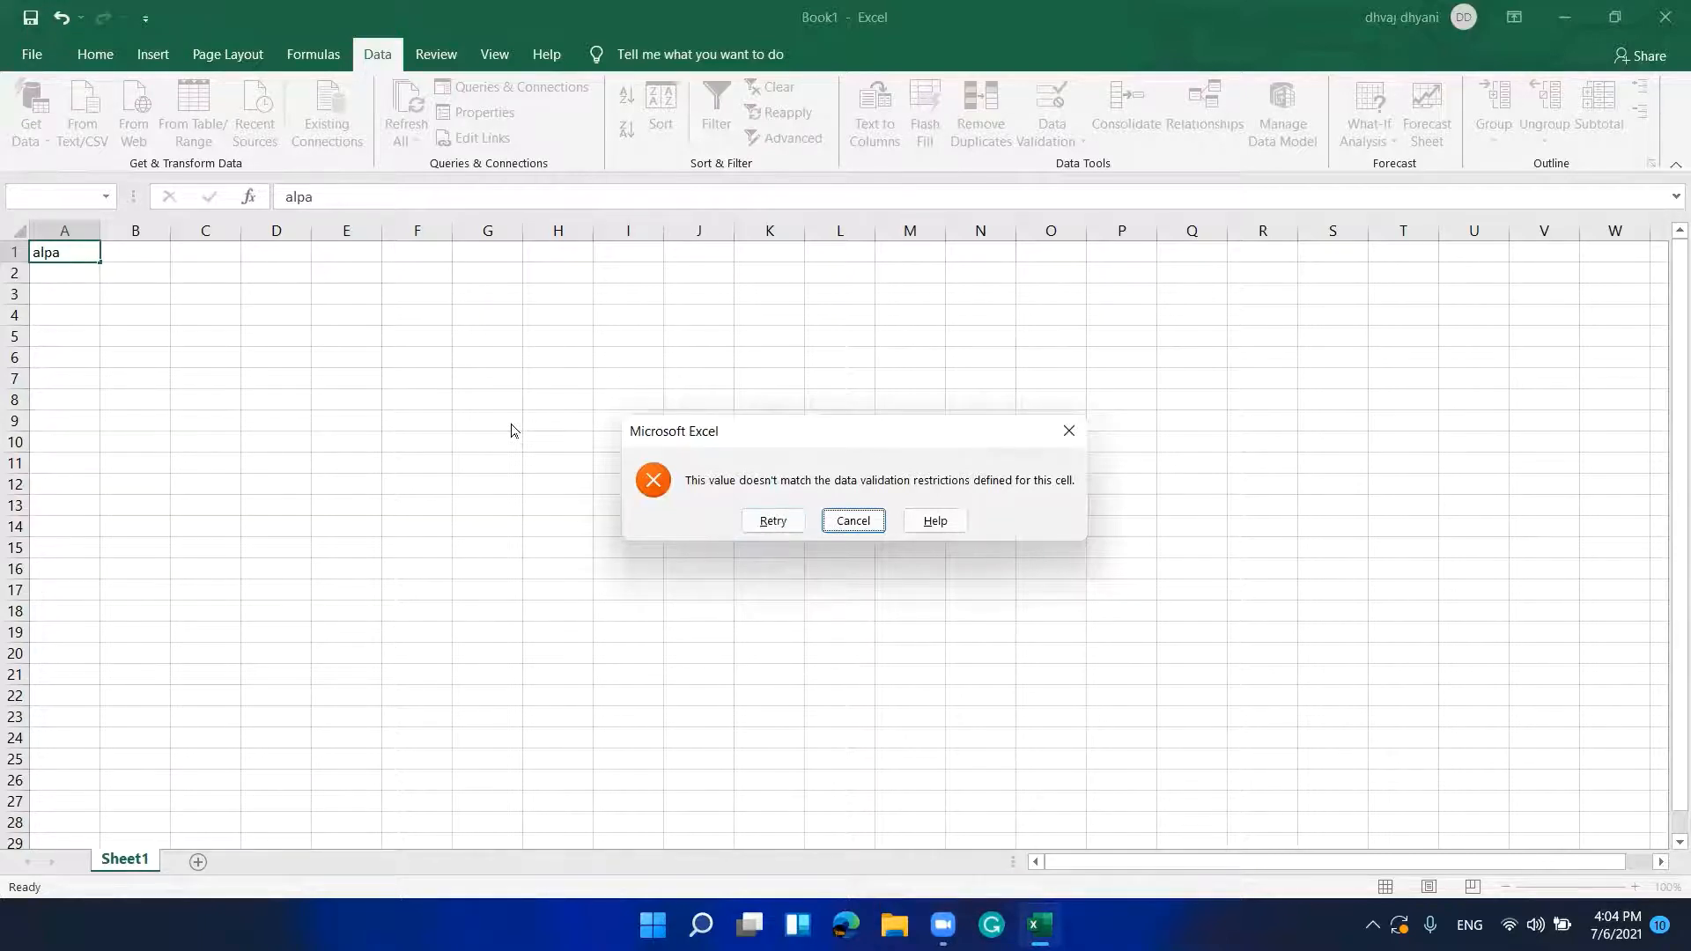
key("Tab")
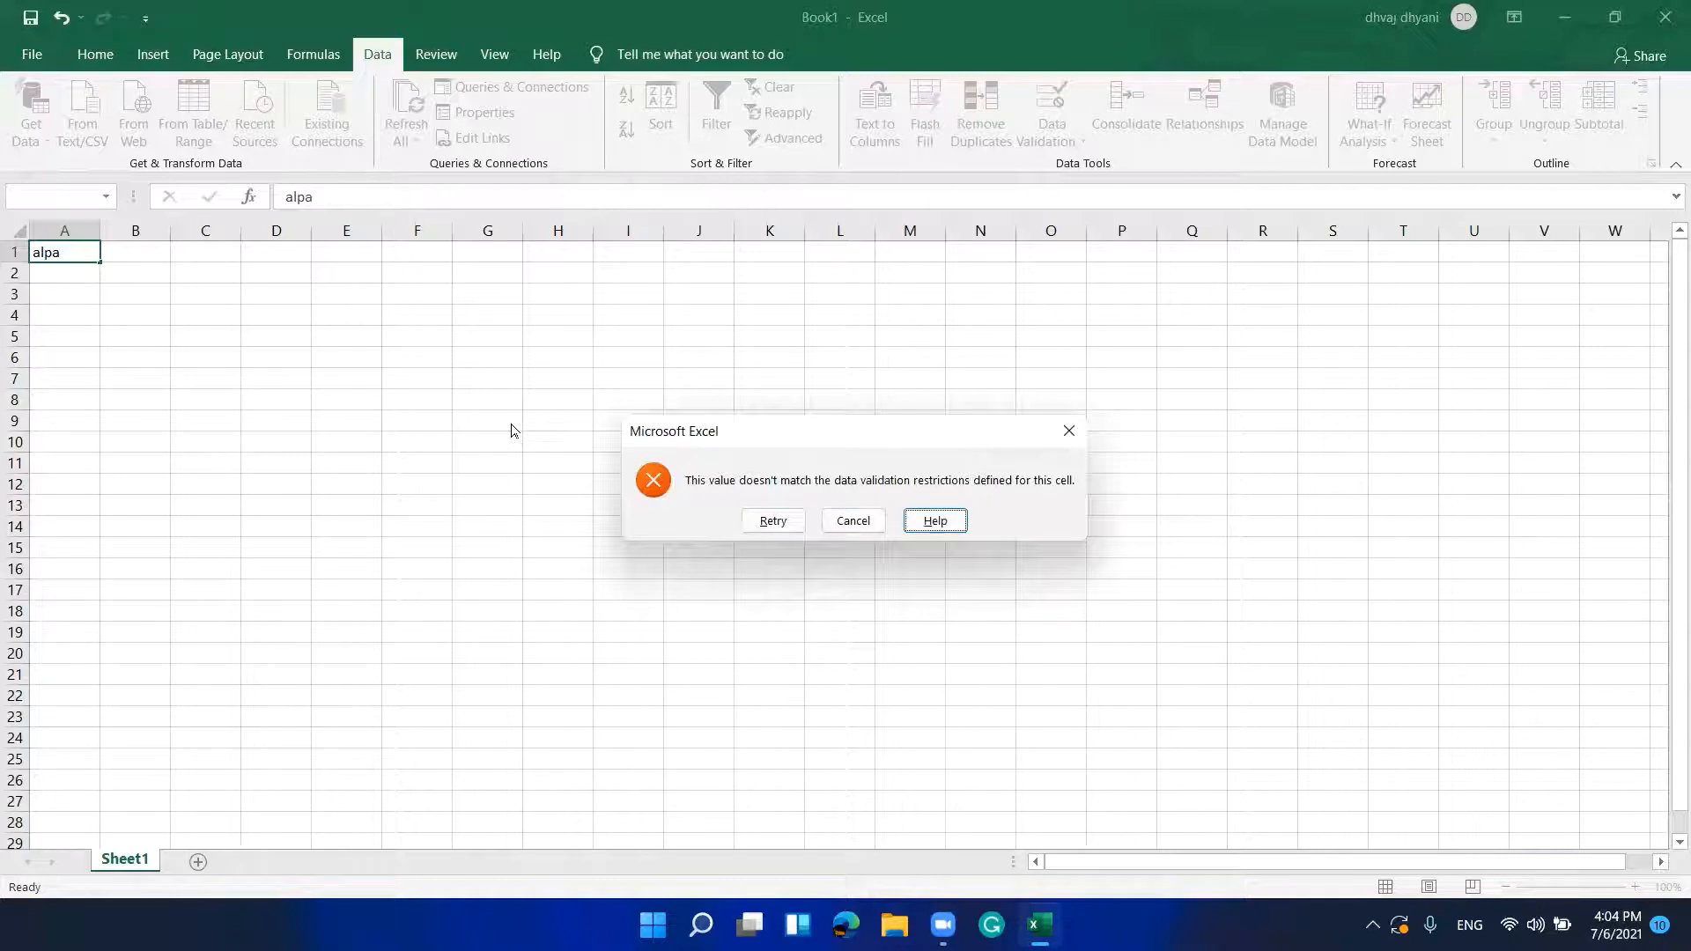
key("Tab")
key("Return")
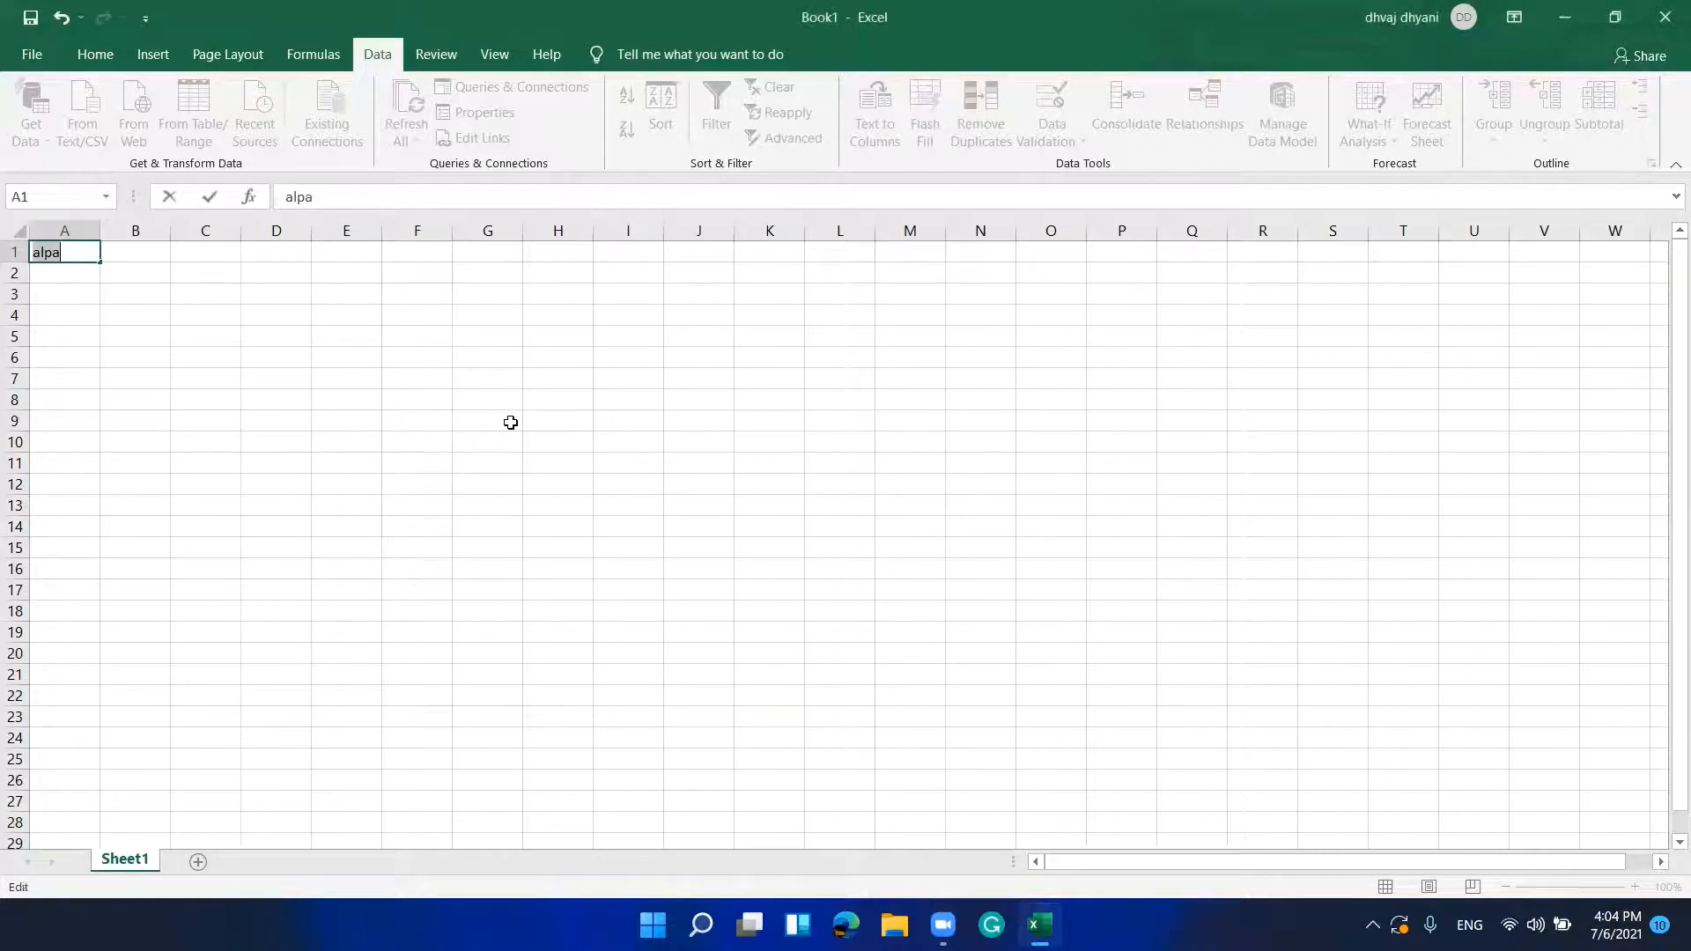
key("BackSpace")
Step: Enter a six-letter name in A1 and confirm it is accepted
type("rupesh")
key("Return")
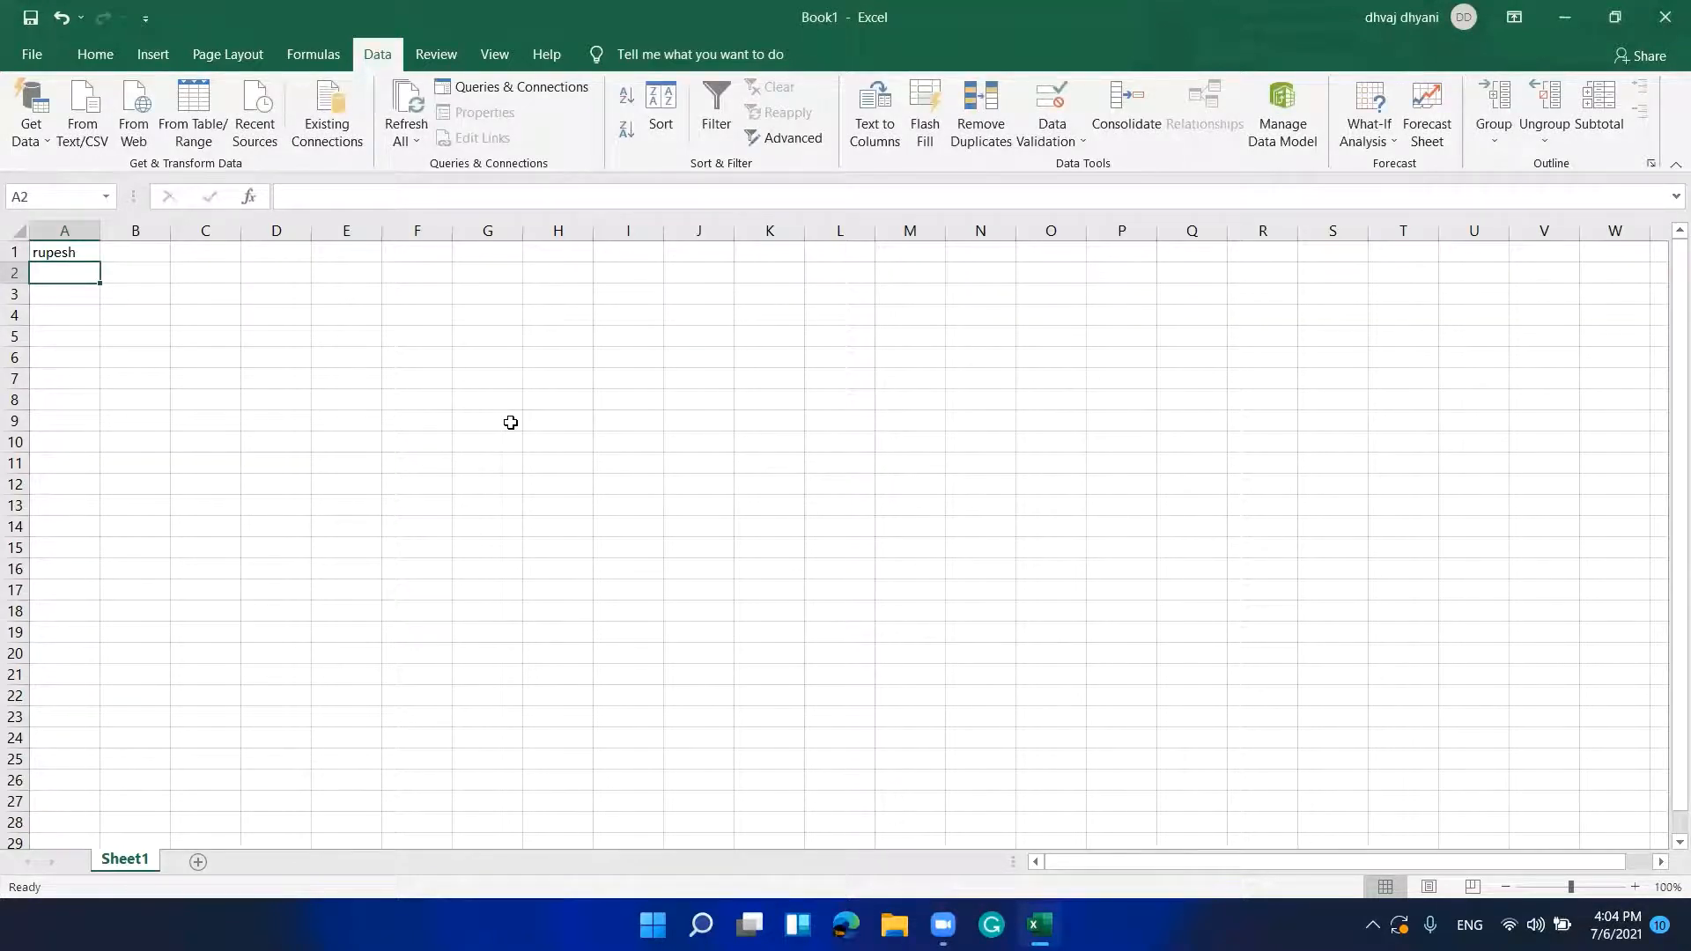
key("Up")
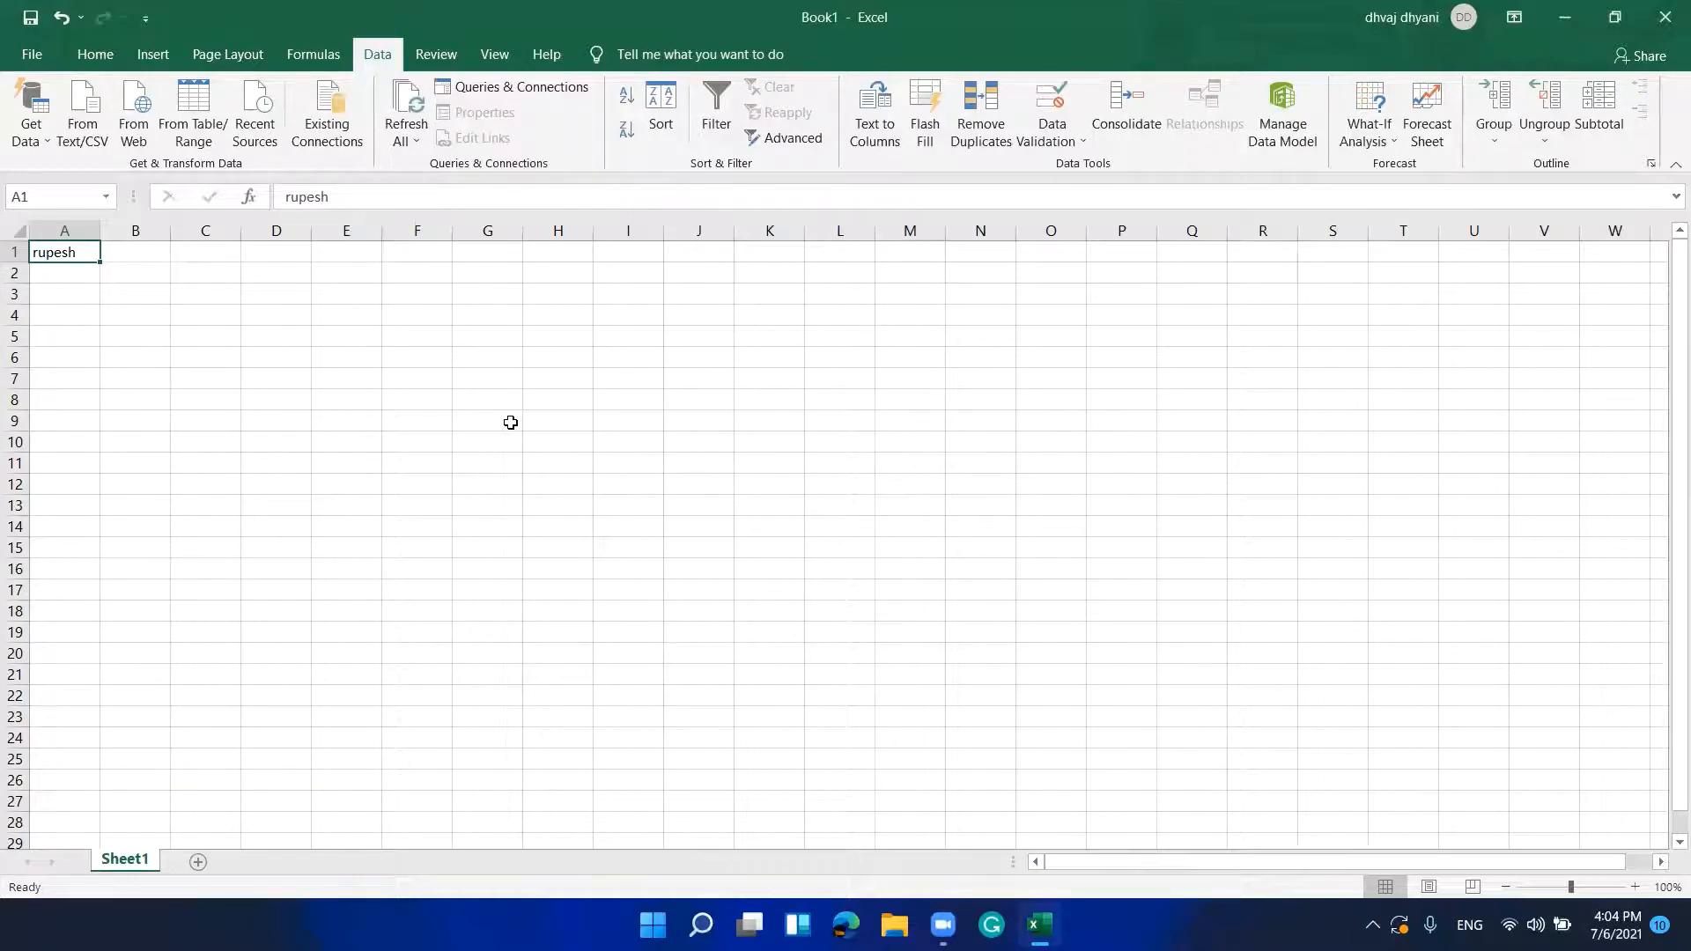
key("Down")
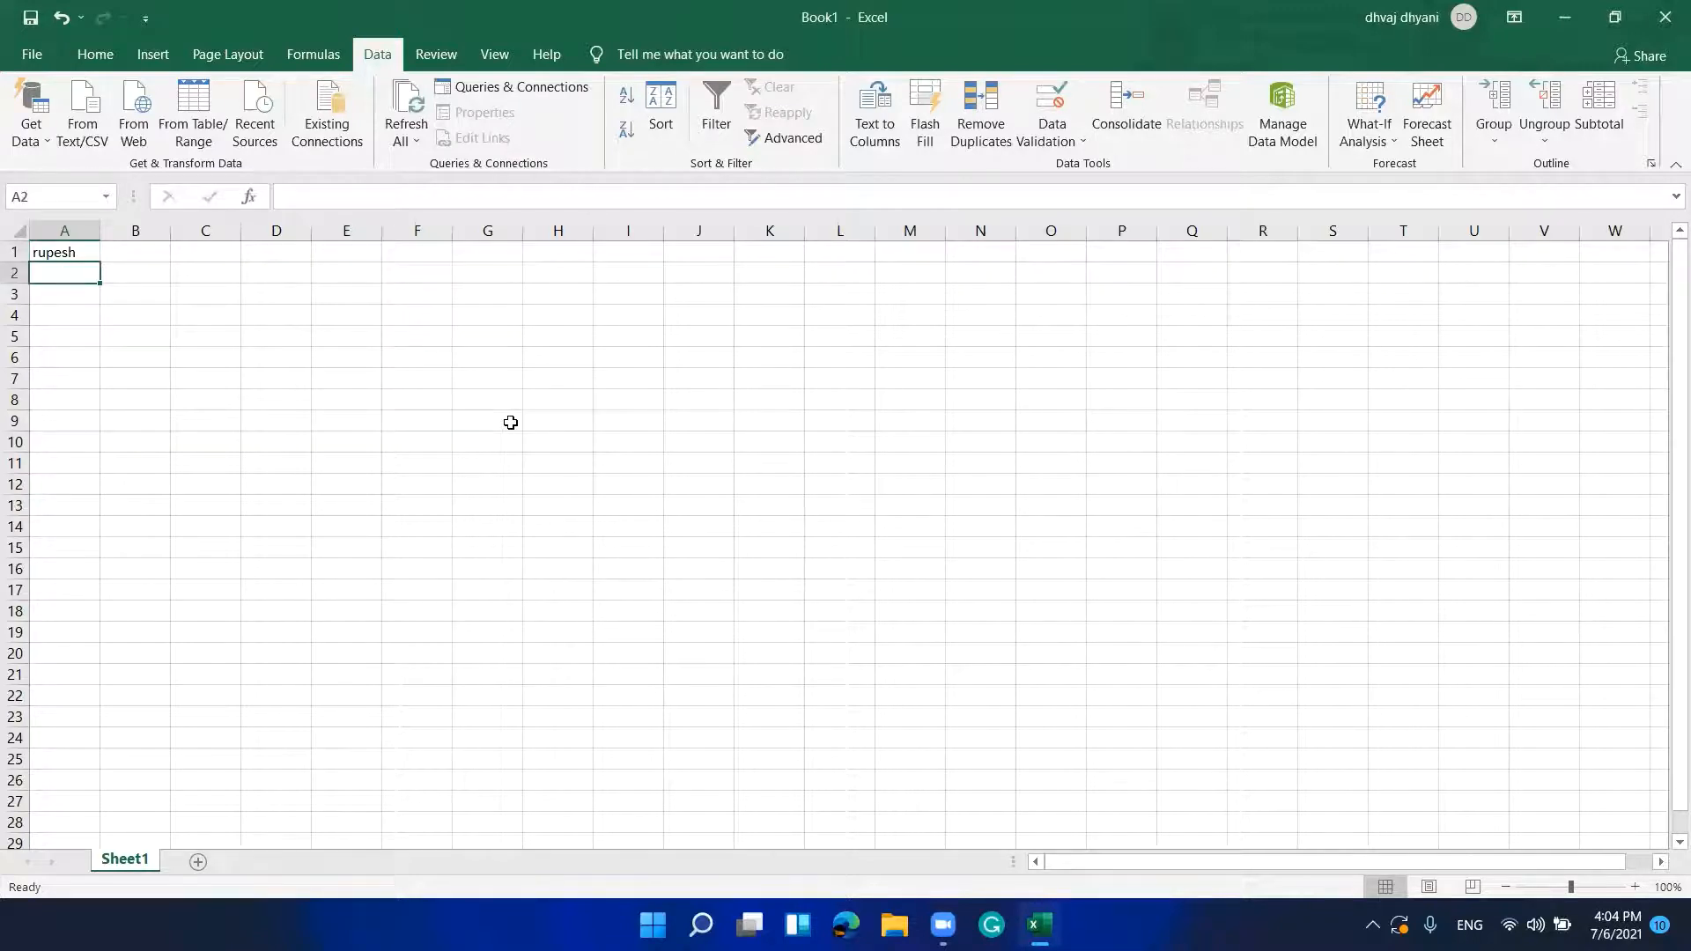
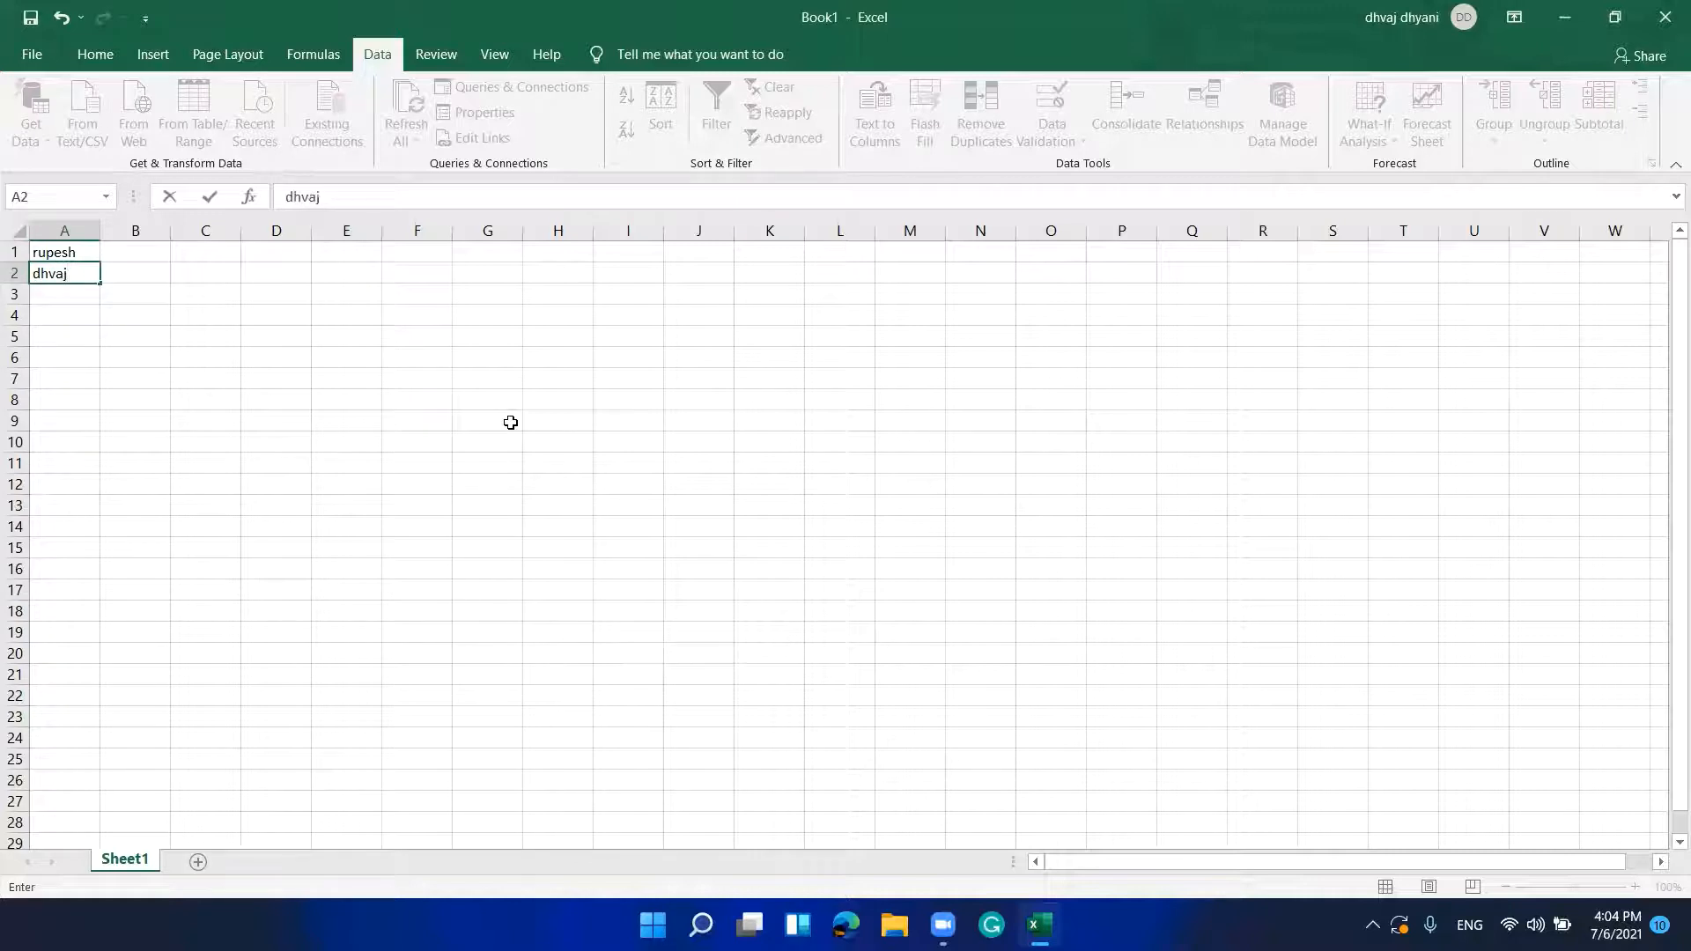
Step: Test A2 with an eleven-letter name and cancel the rejection, leaving A2 empty
key("Return")
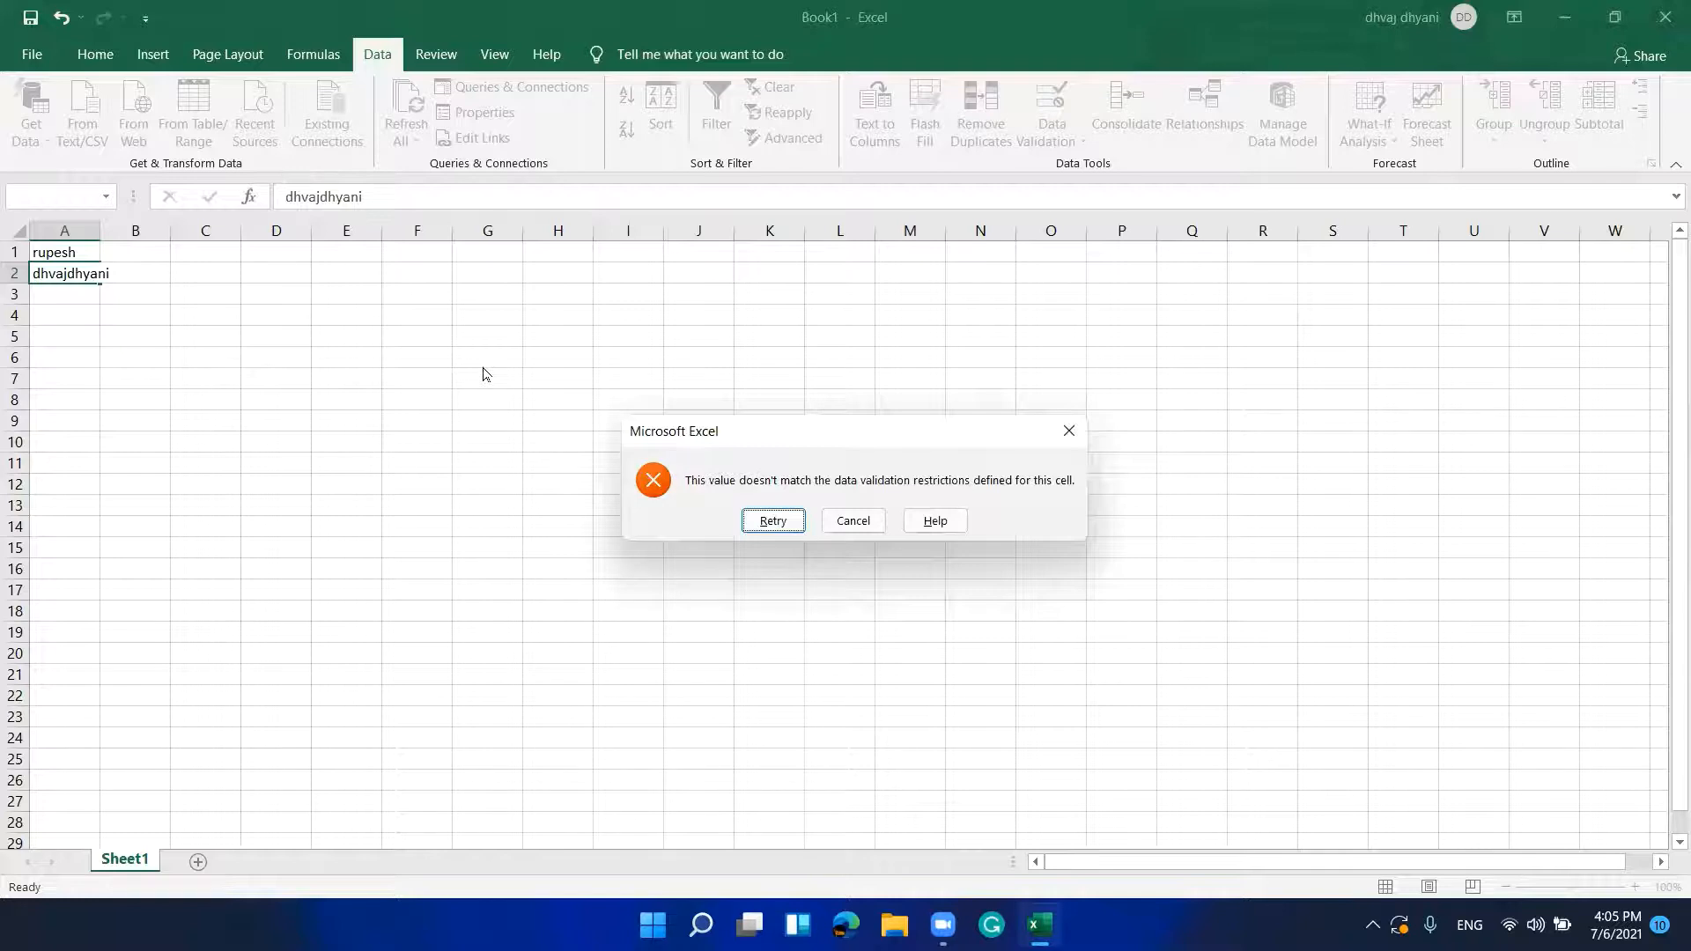
key("Tab")
key("Return")
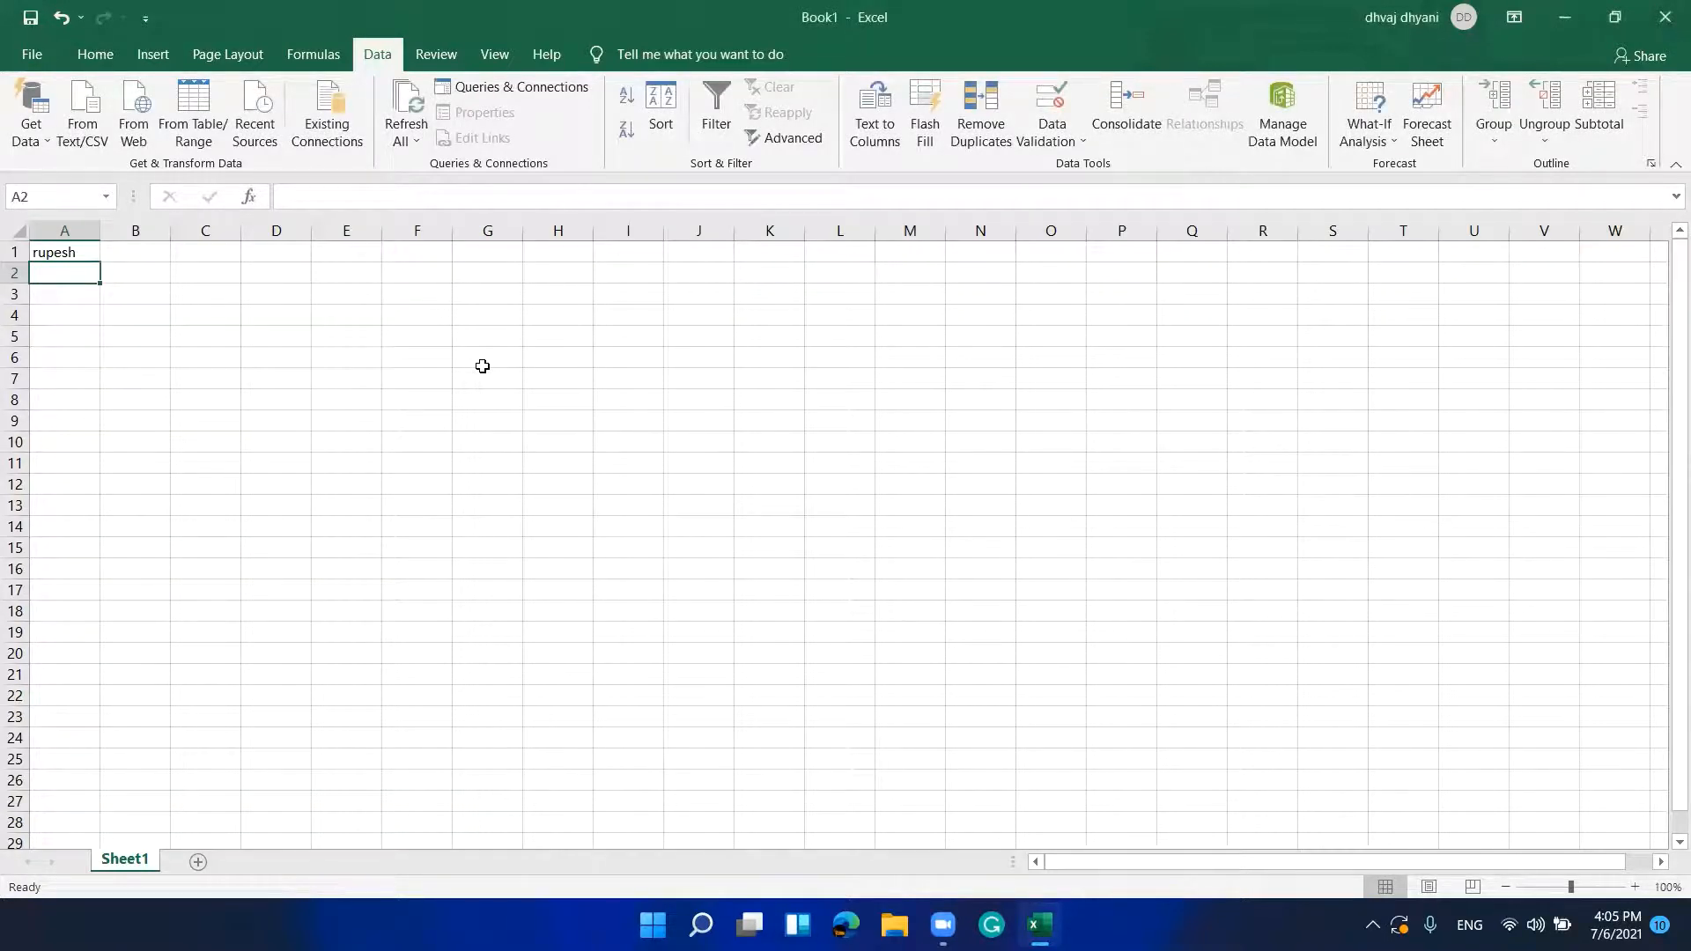
key("Right")
Step: Select B1:B2 and open Data Validation with Alt, A, V, V
key("Up")
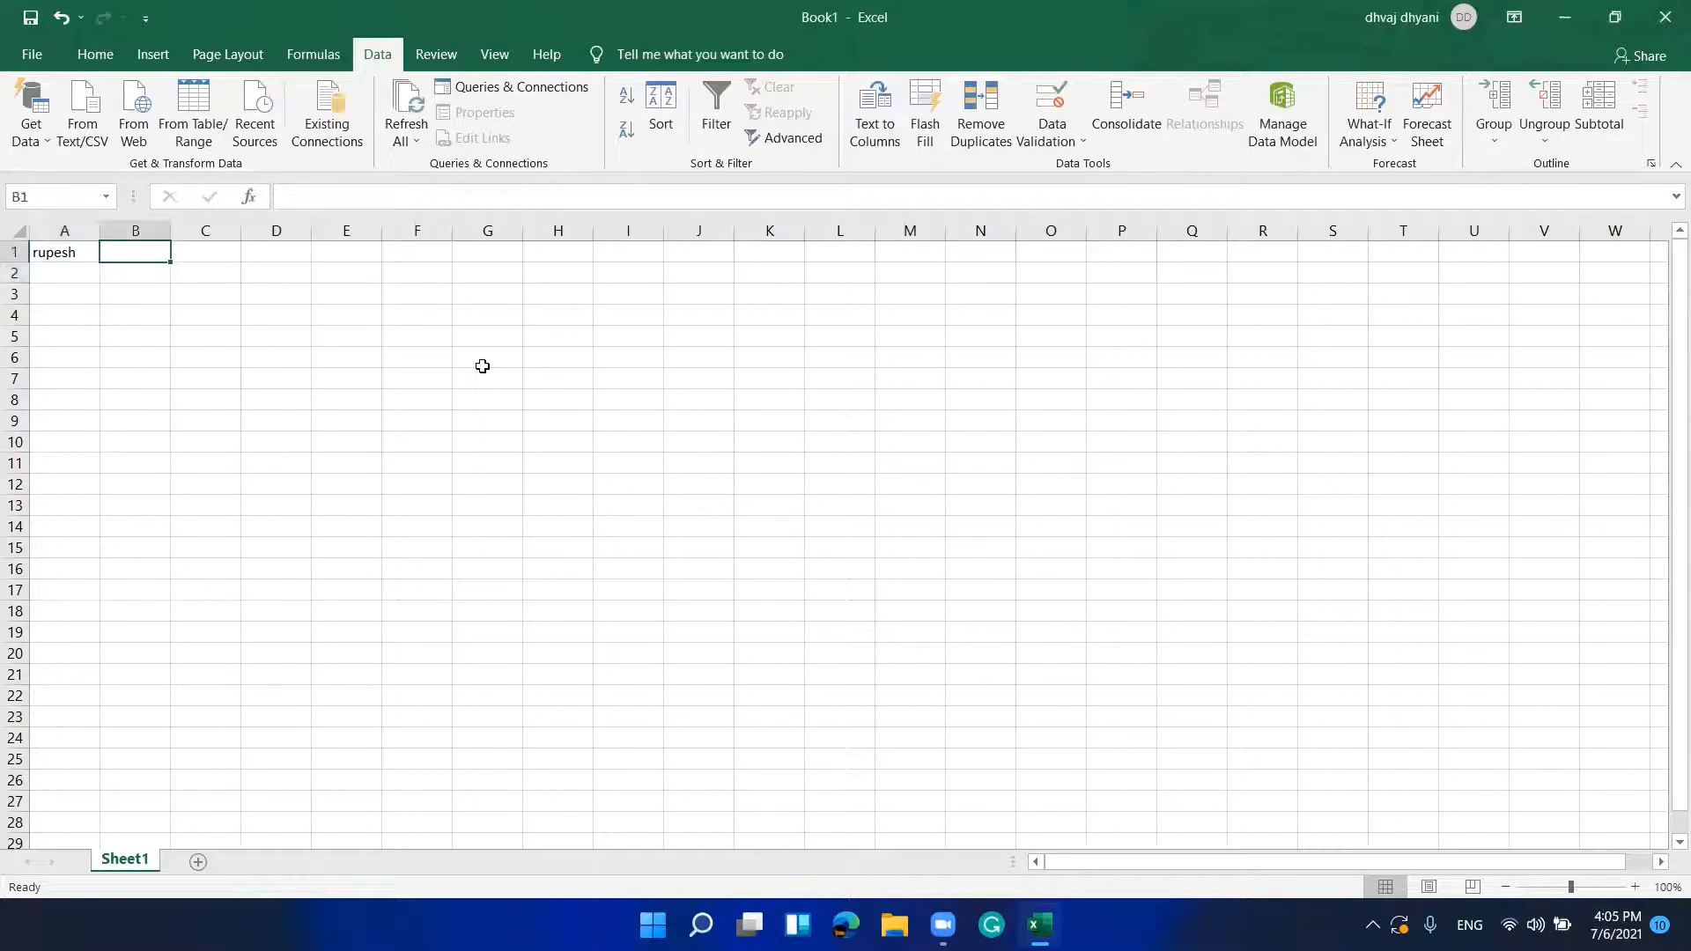
key("shift+Down")
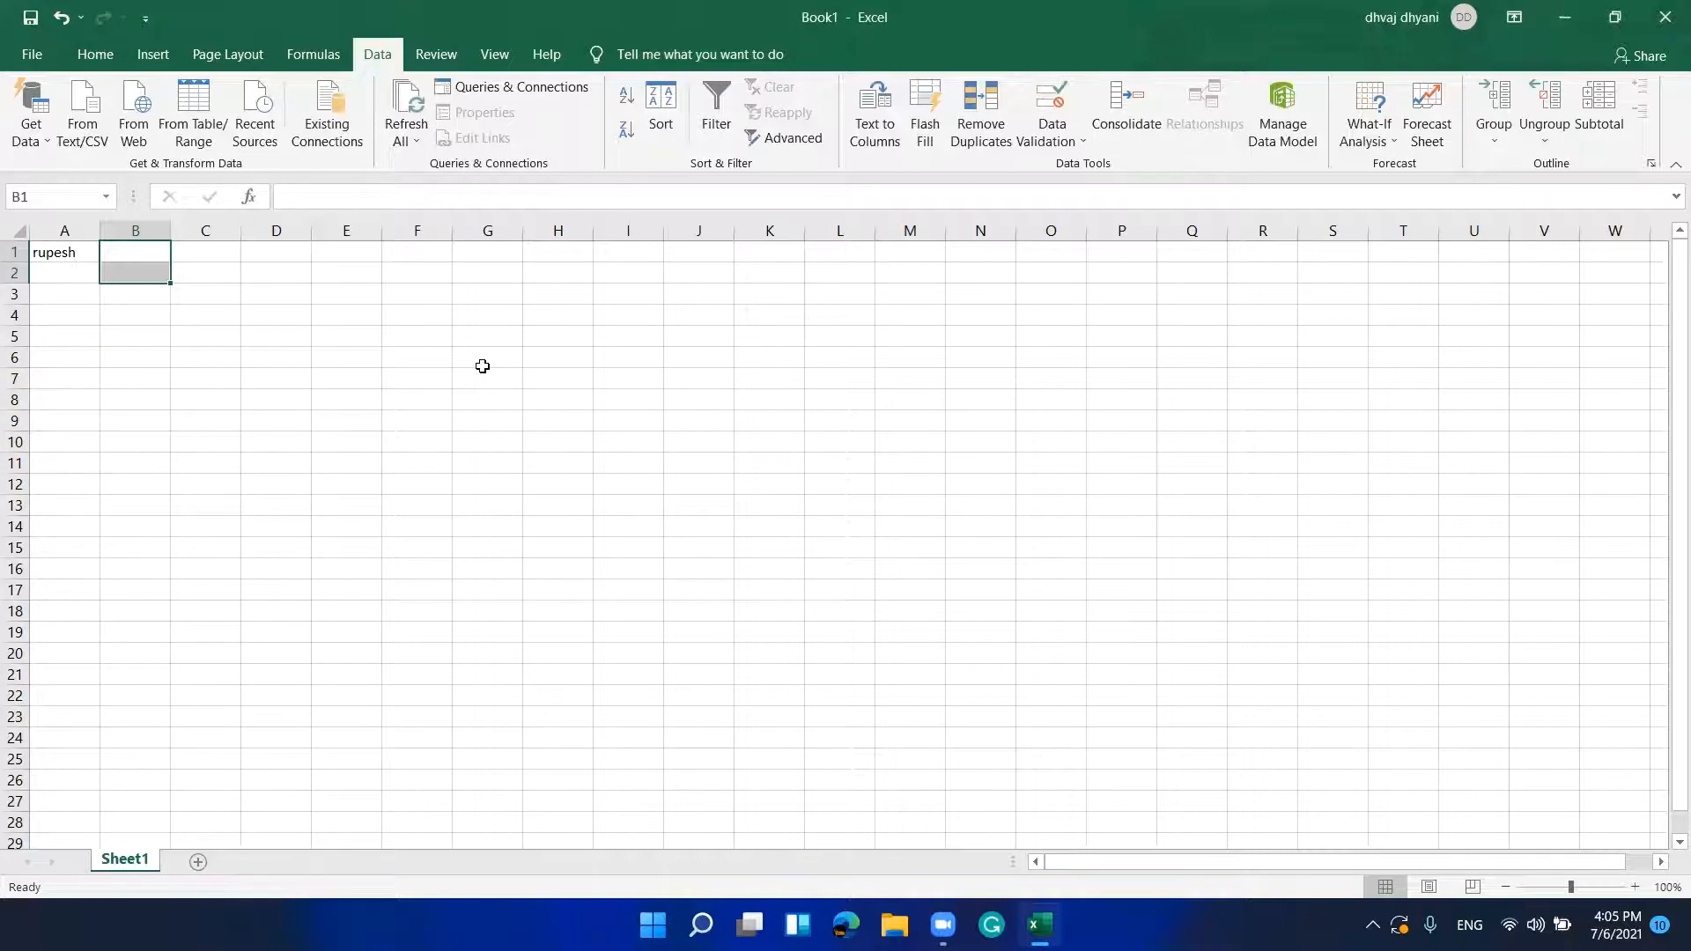
key("alt")
key("a")
key("v")
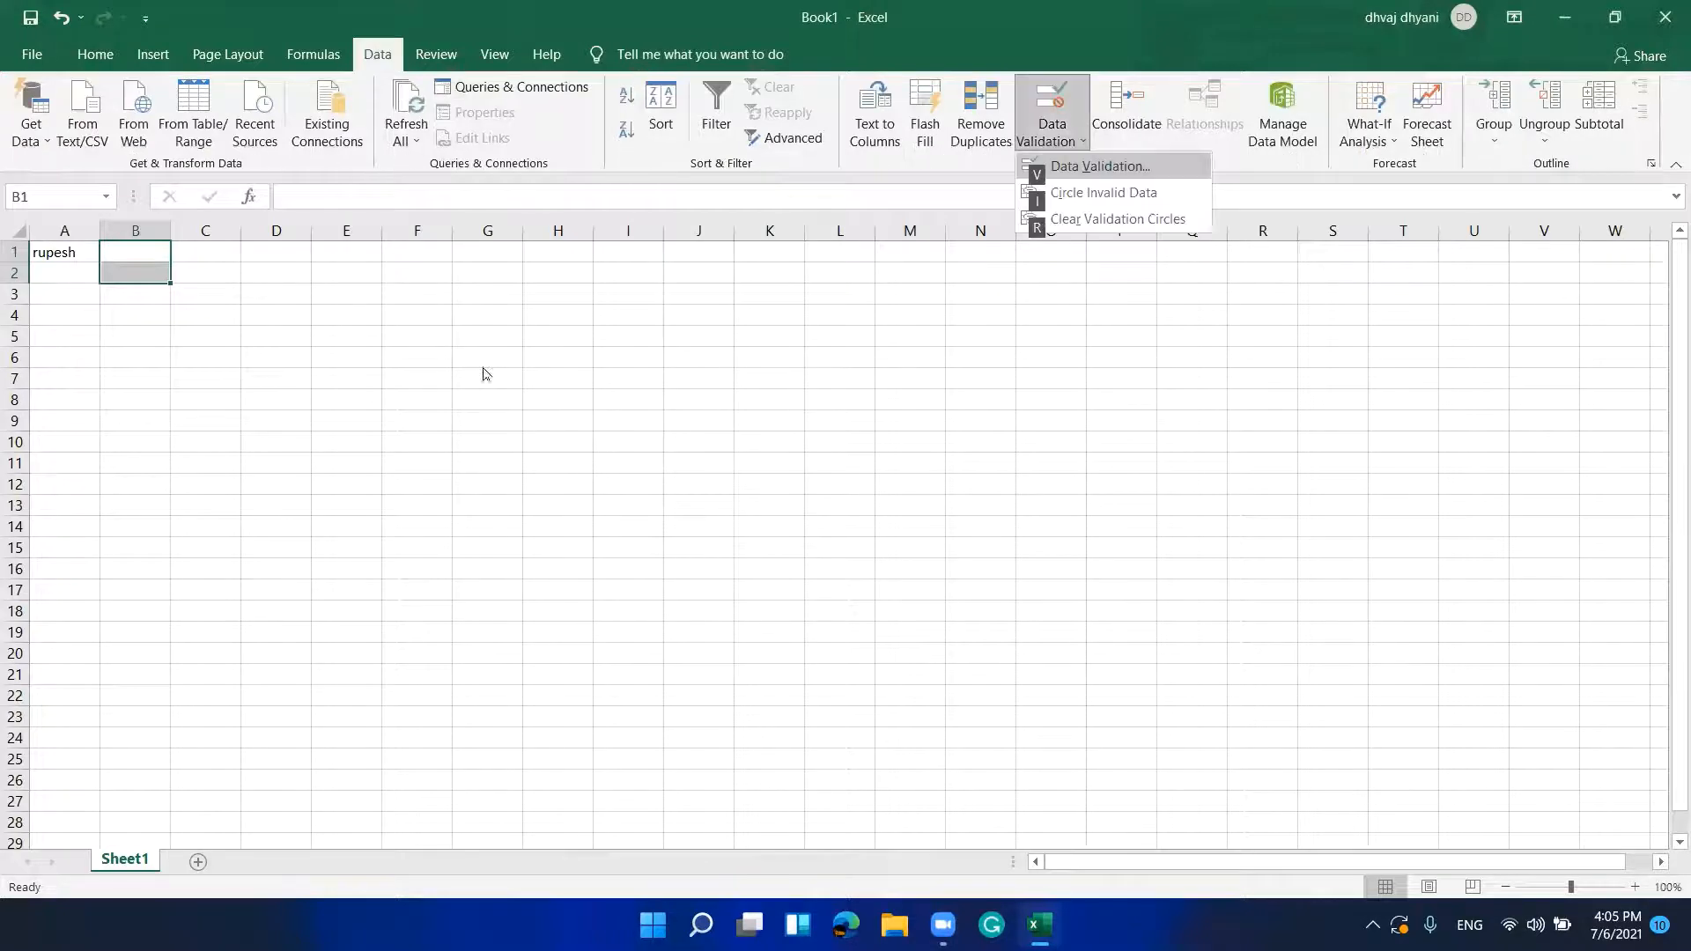
key("v")
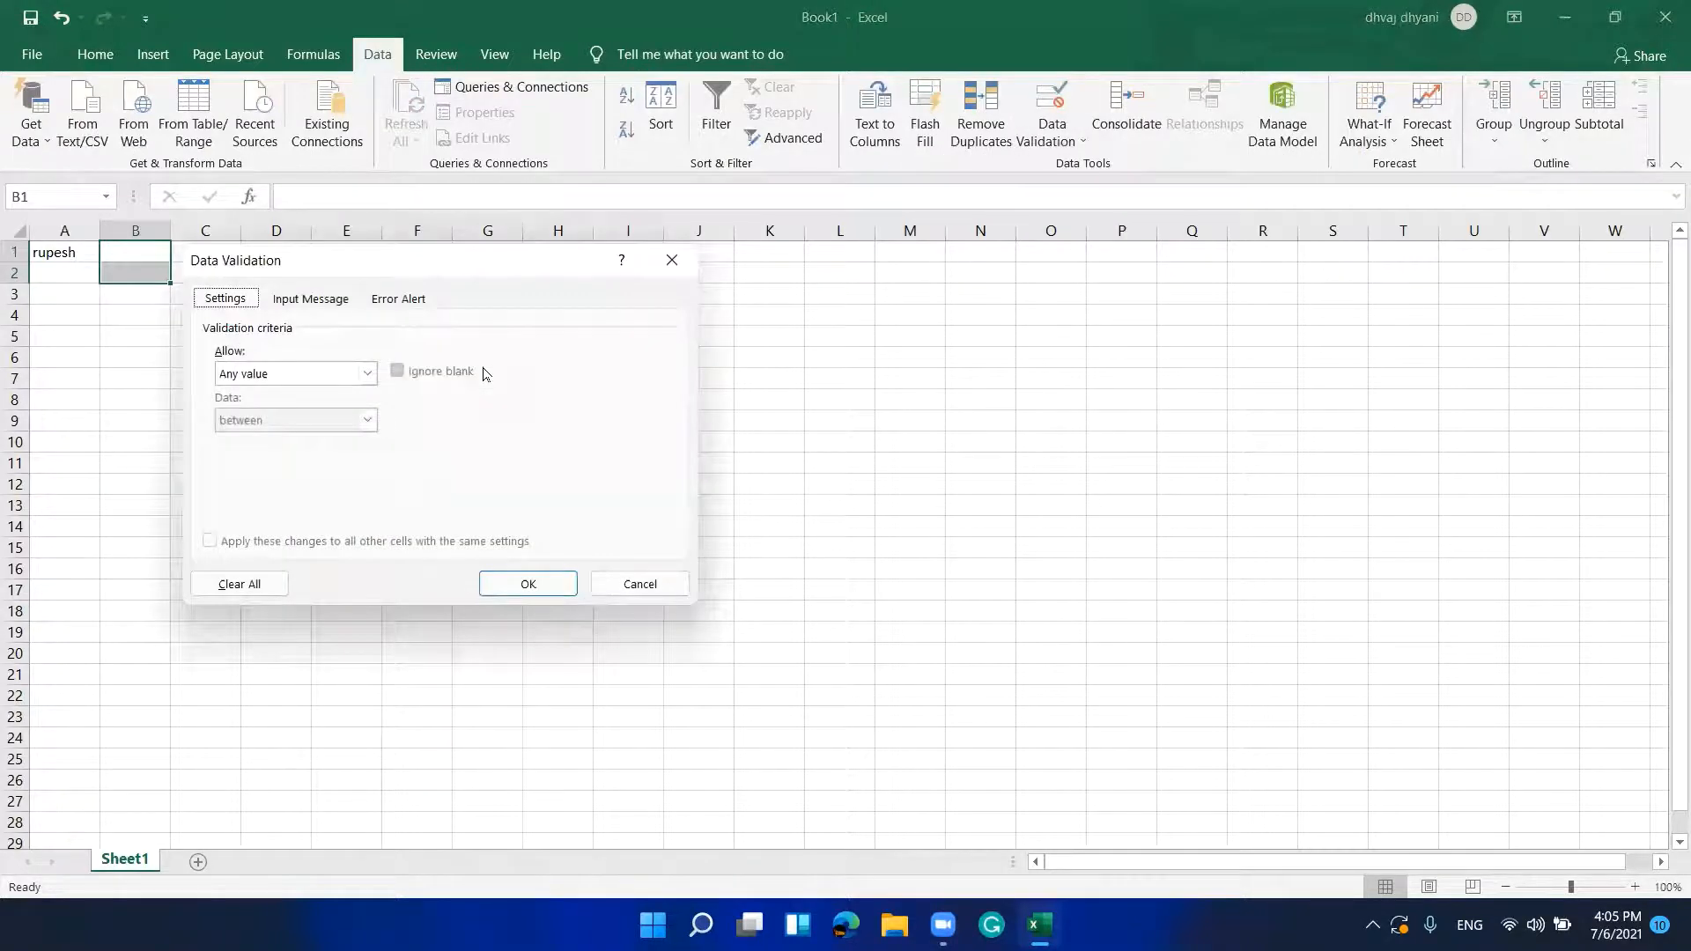
Step: Allow whole numbers between 10 and 20 and apply the rule
key("Tab")
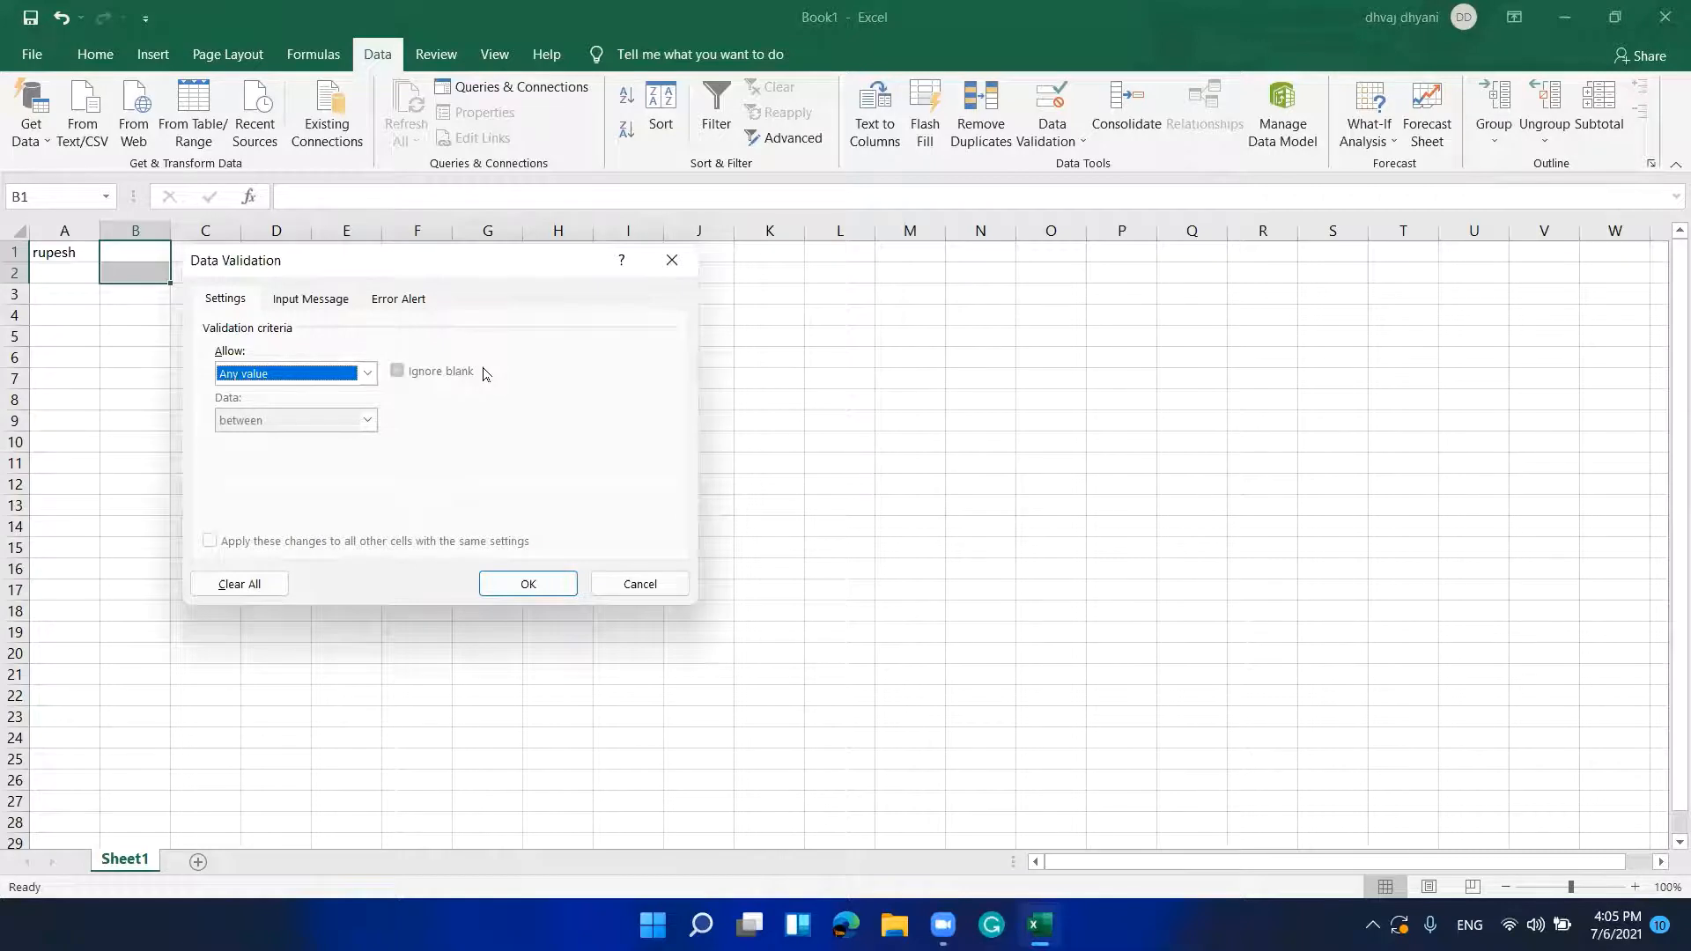
key("alt+Down")
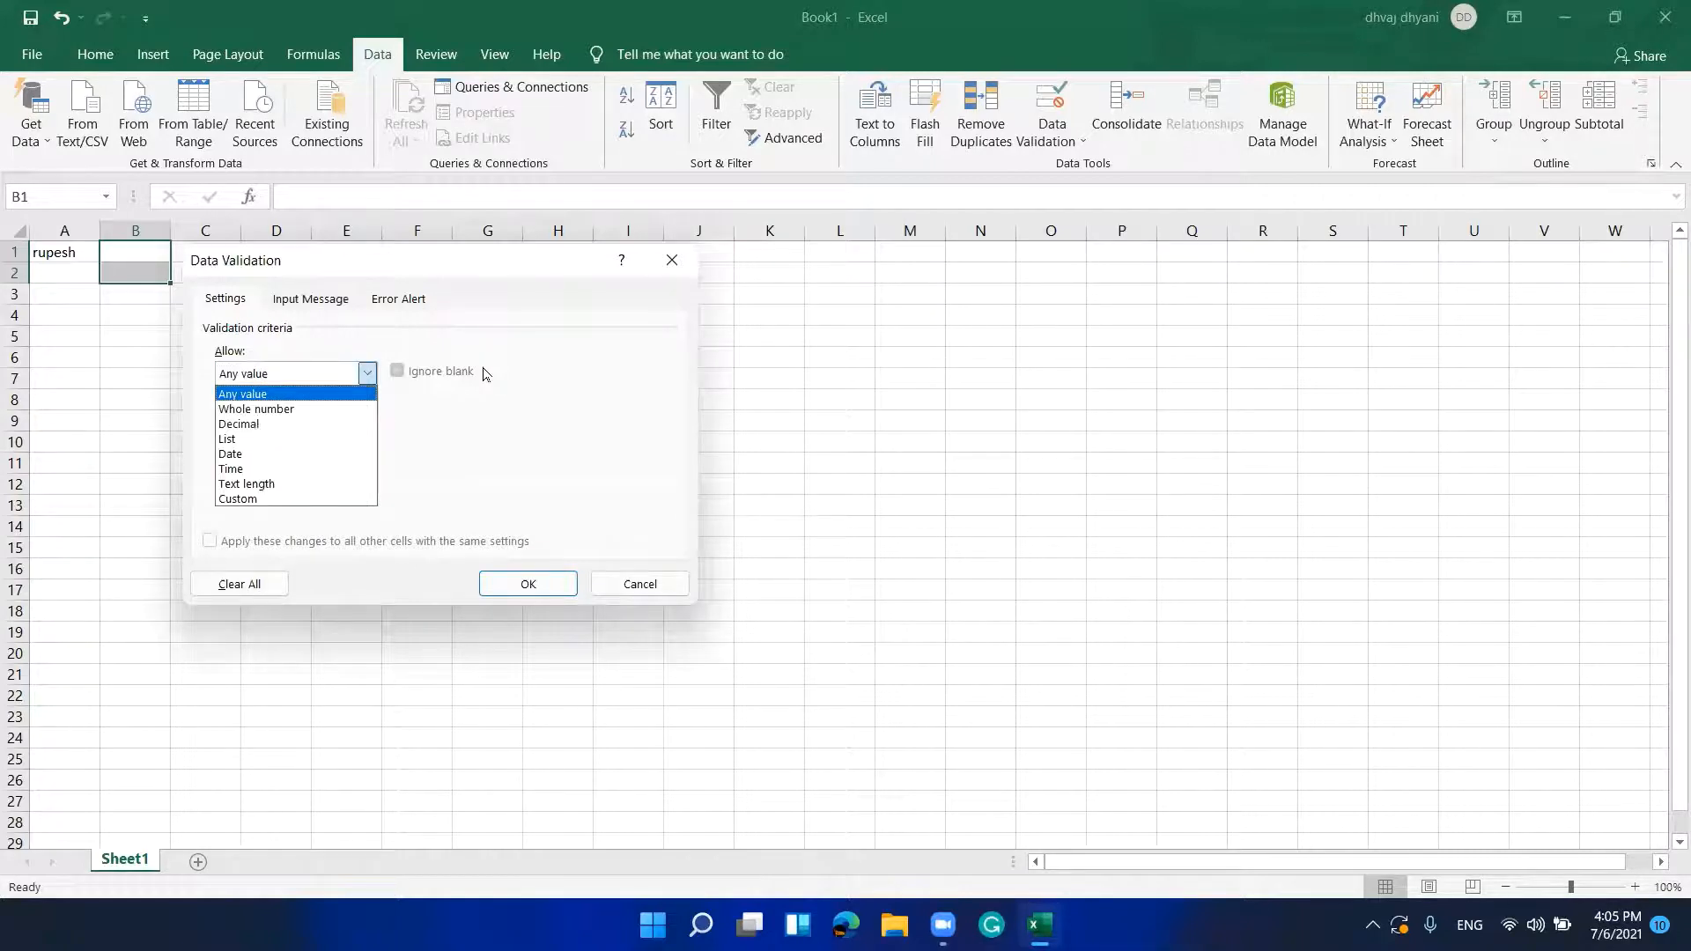
key("Down")
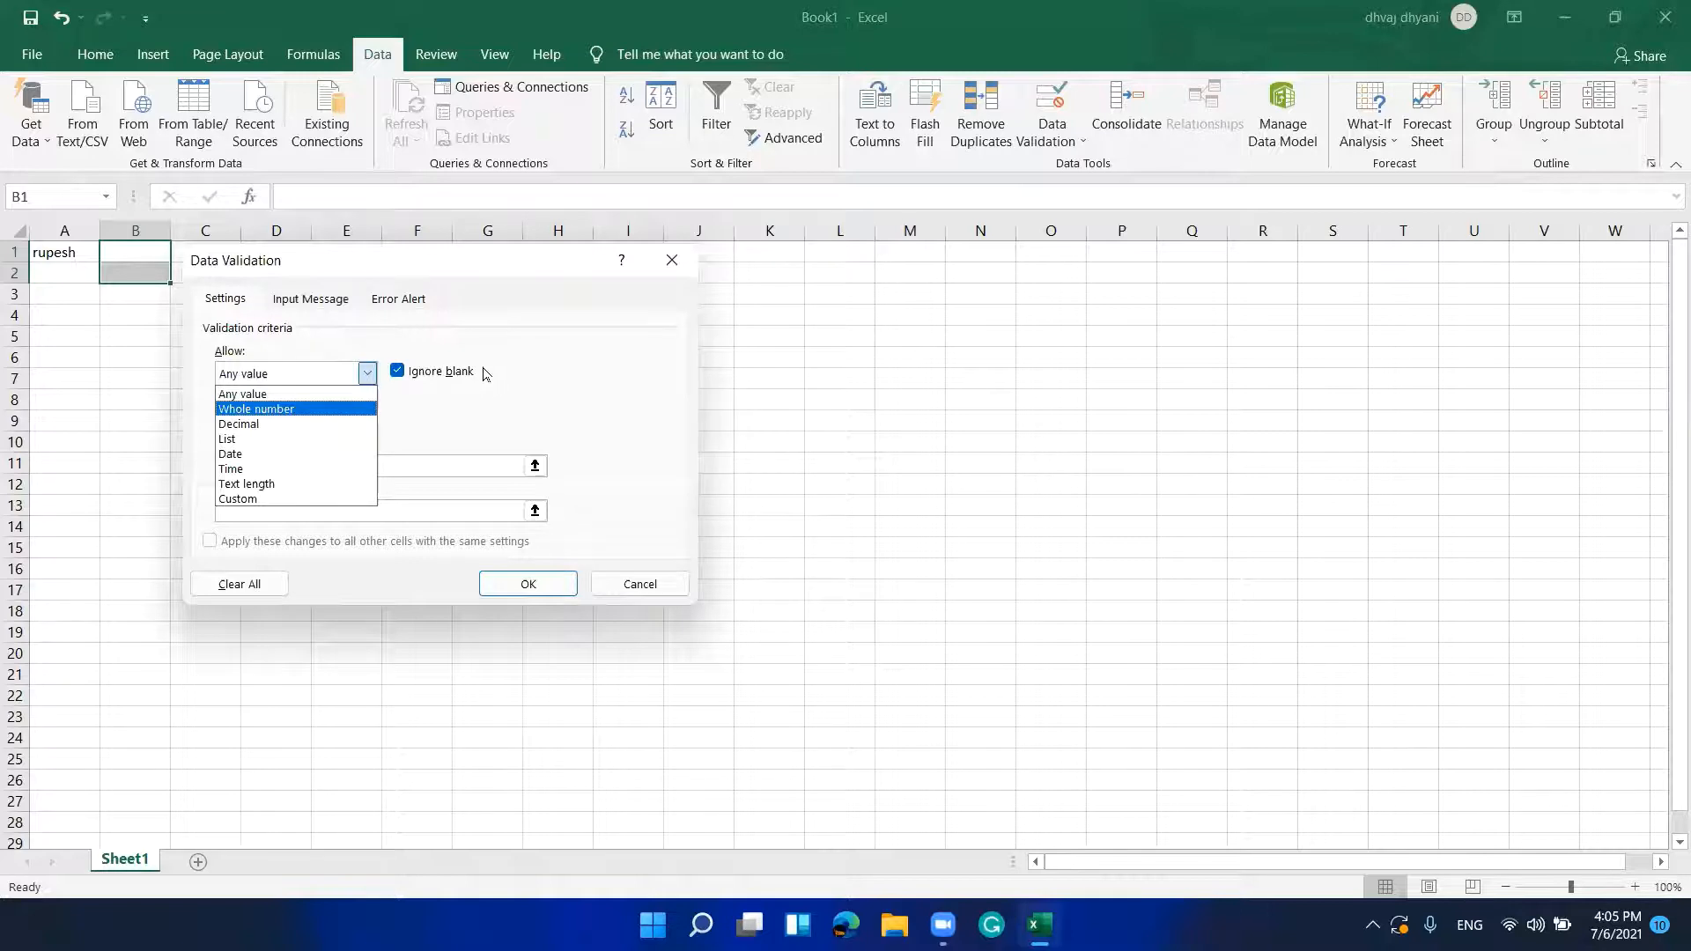
key("Tab")
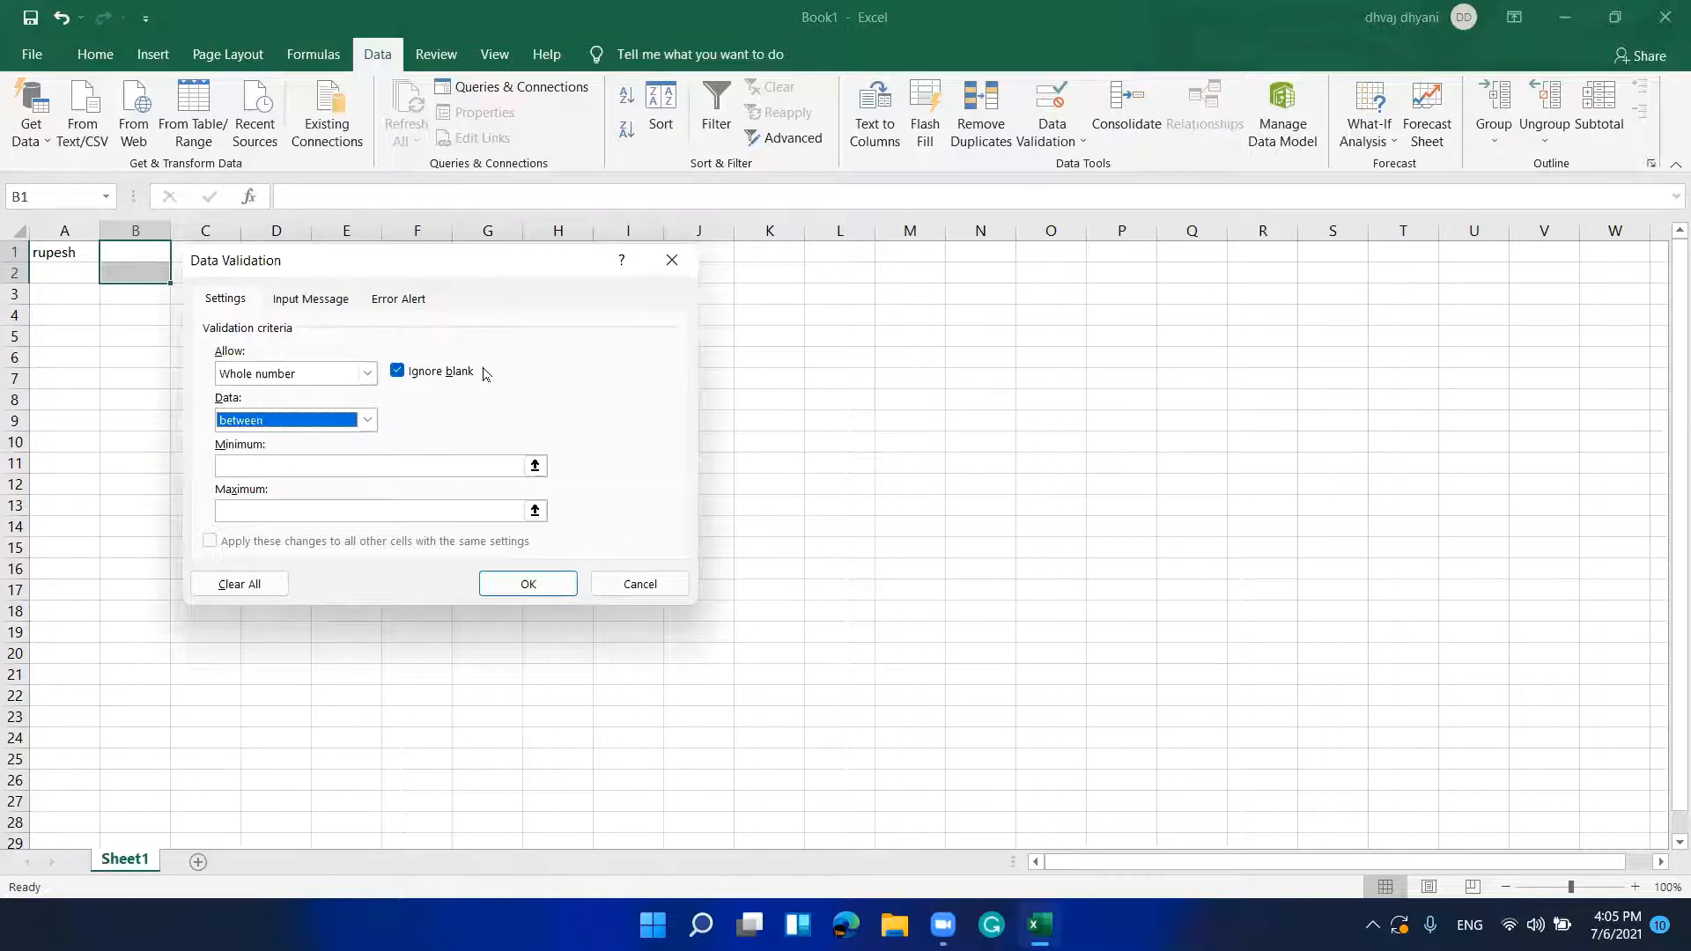
key("Tab")
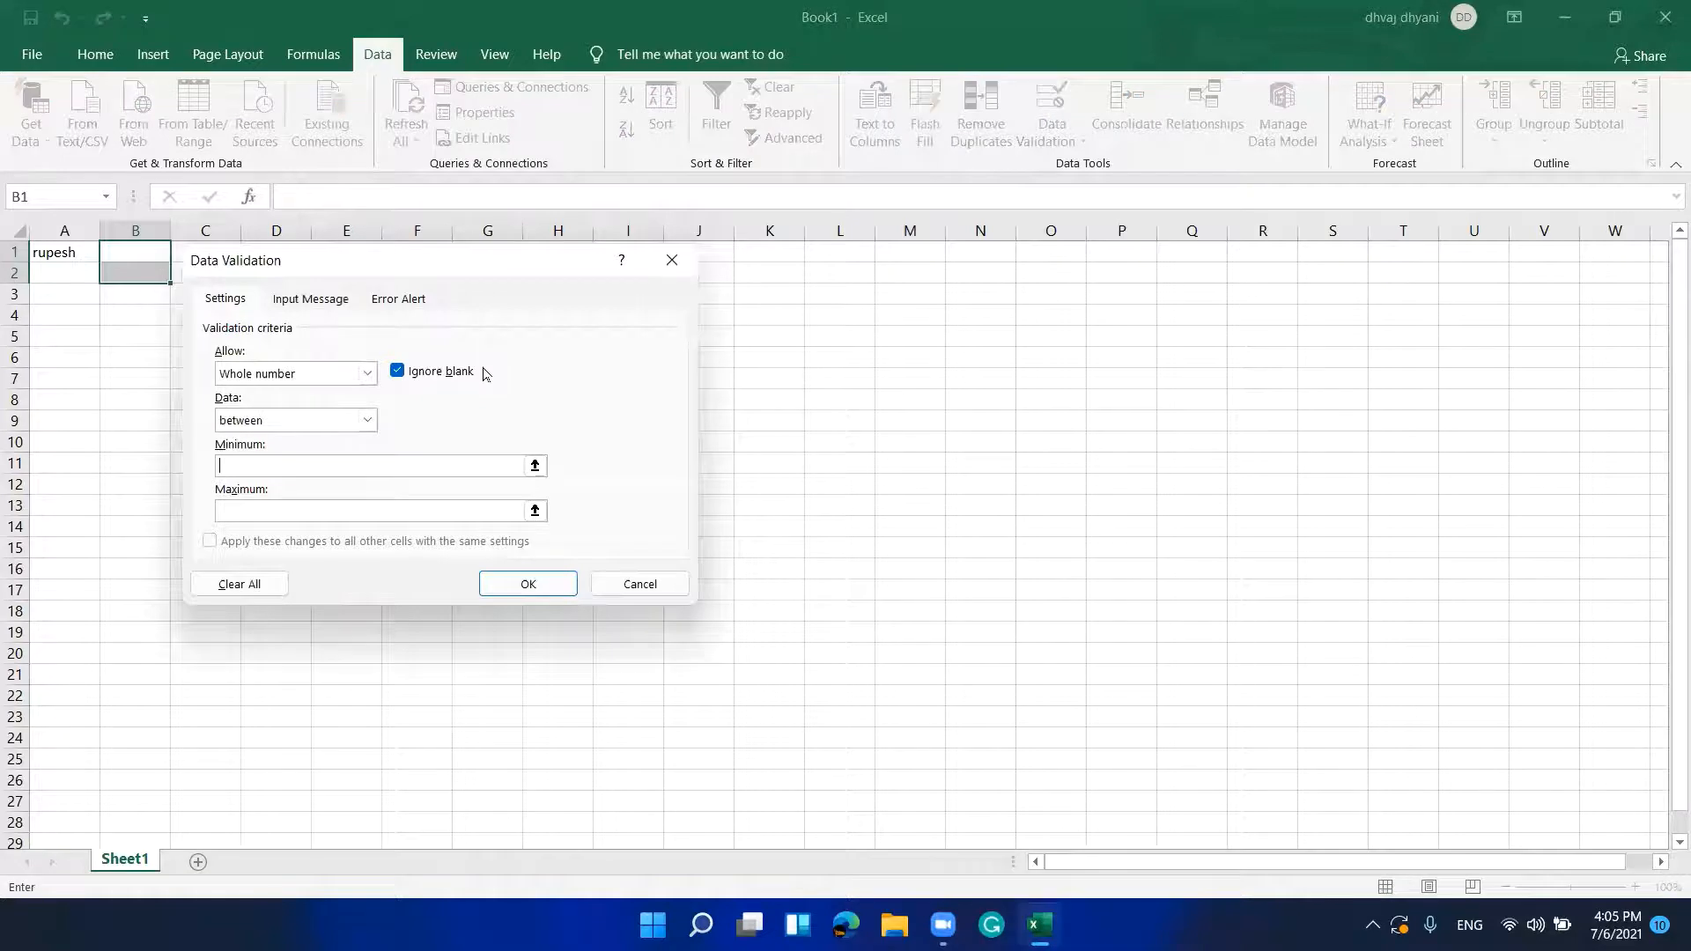
type("10")
key("Tab")
type("20")
key("Tab")
key("Tab")
key("Tab")
key("Return")
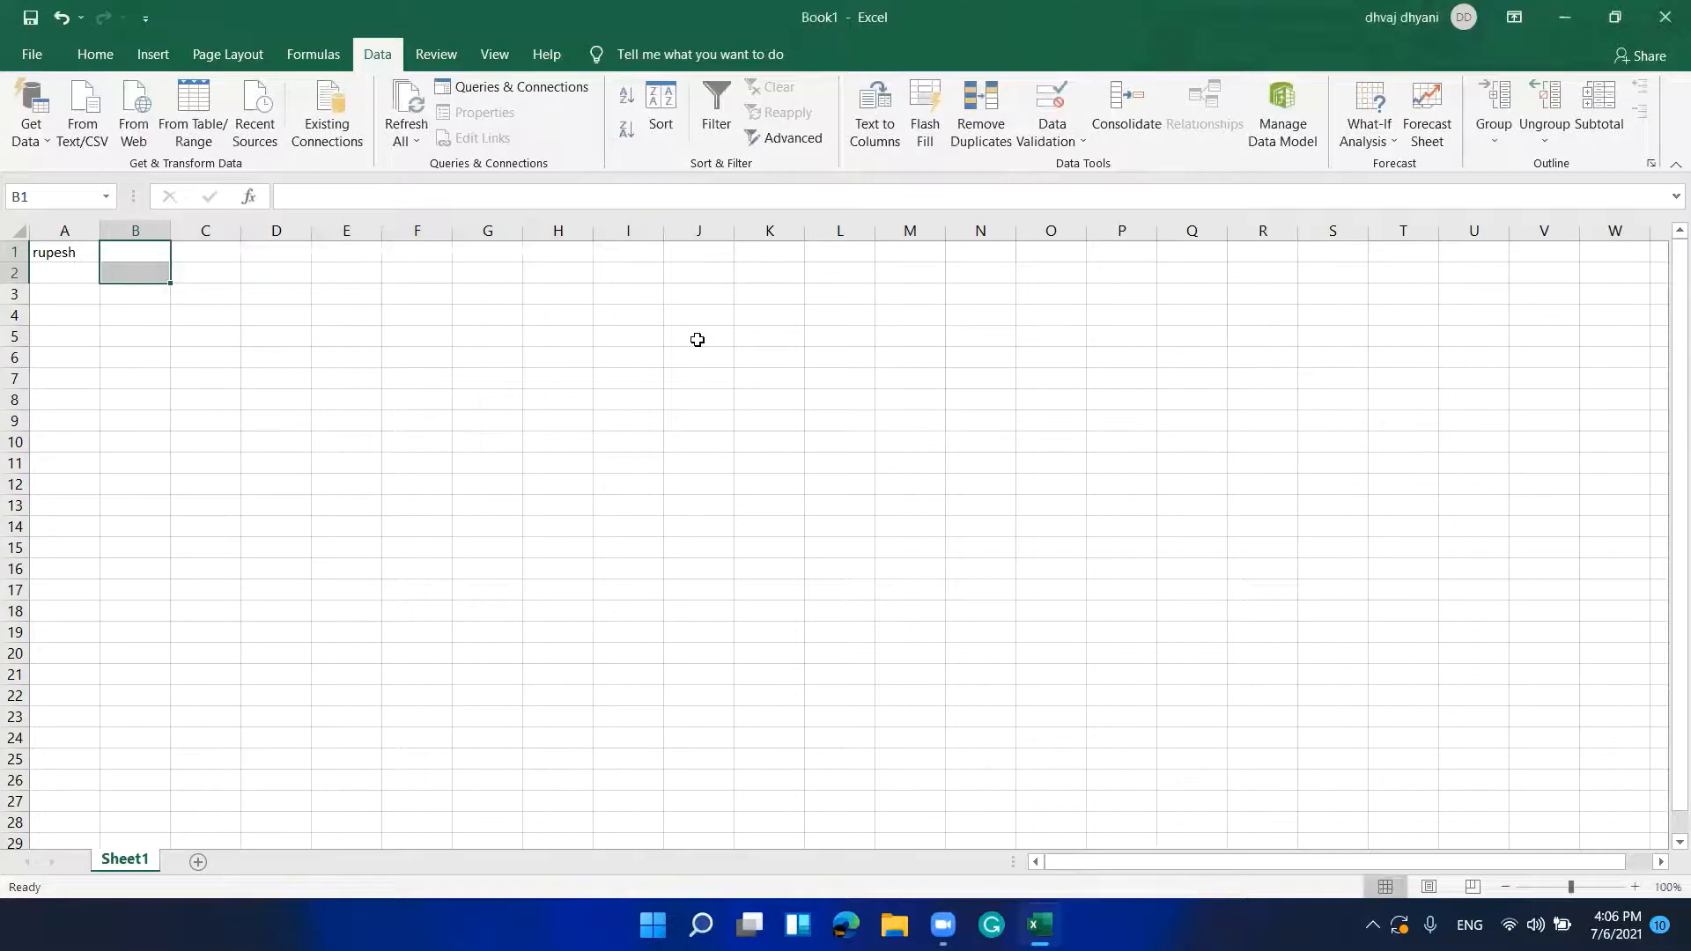
Step: Enter 11 in B1 and check that it is accepted
key("Up")
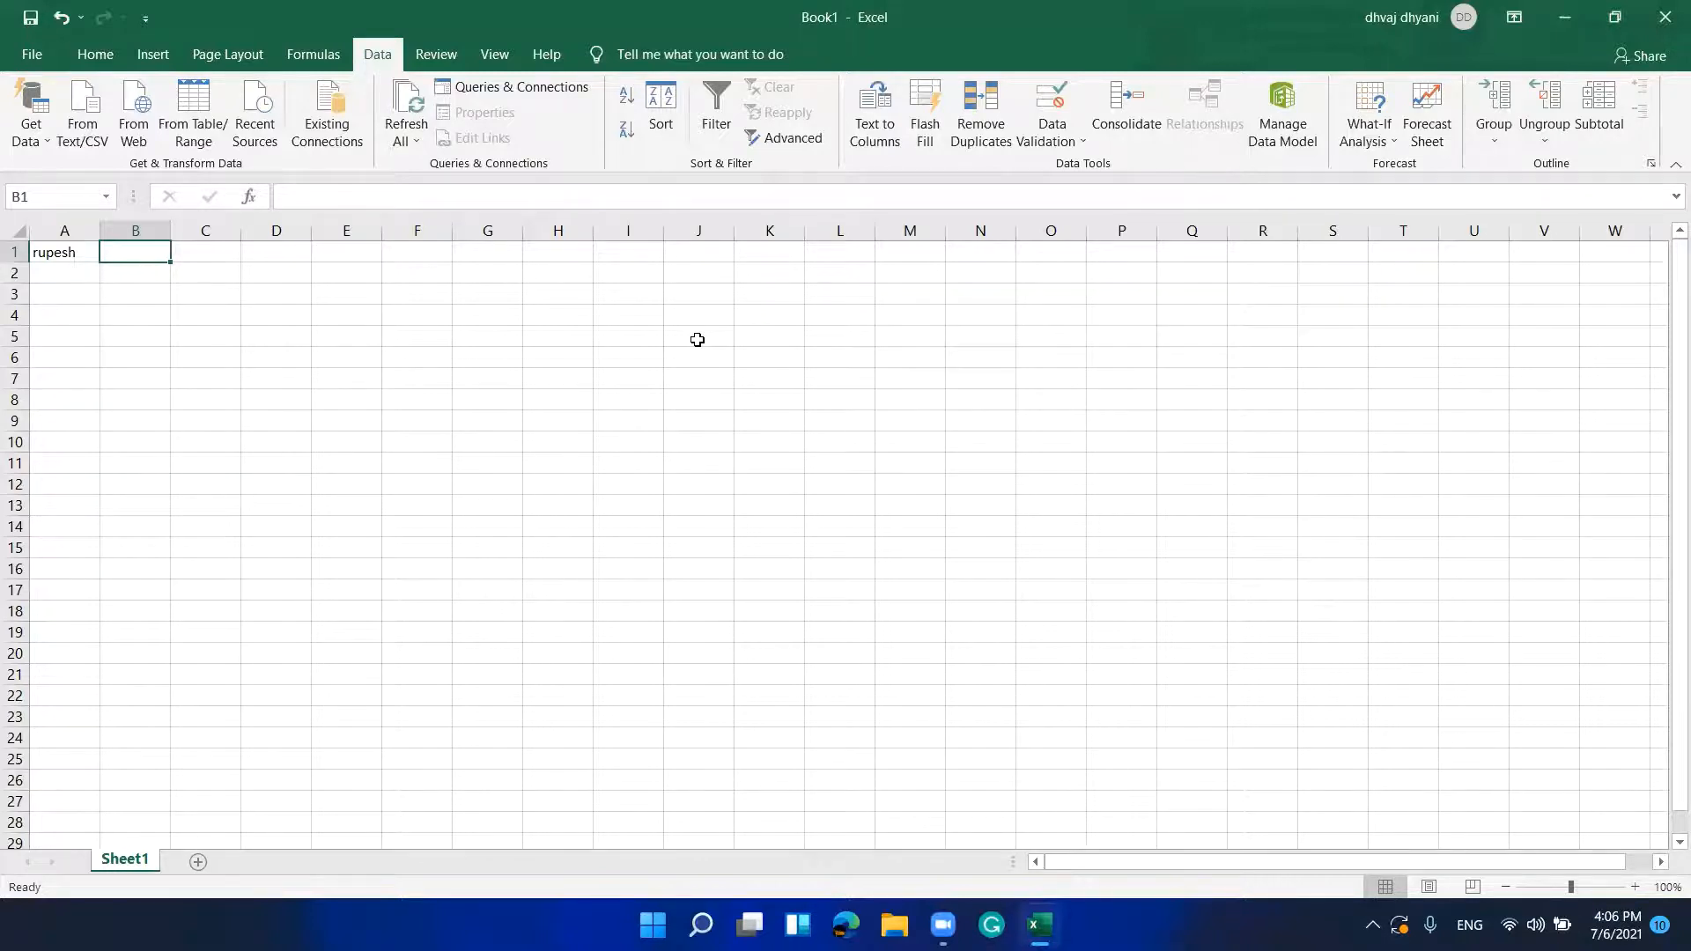
type("11")
key("Return")
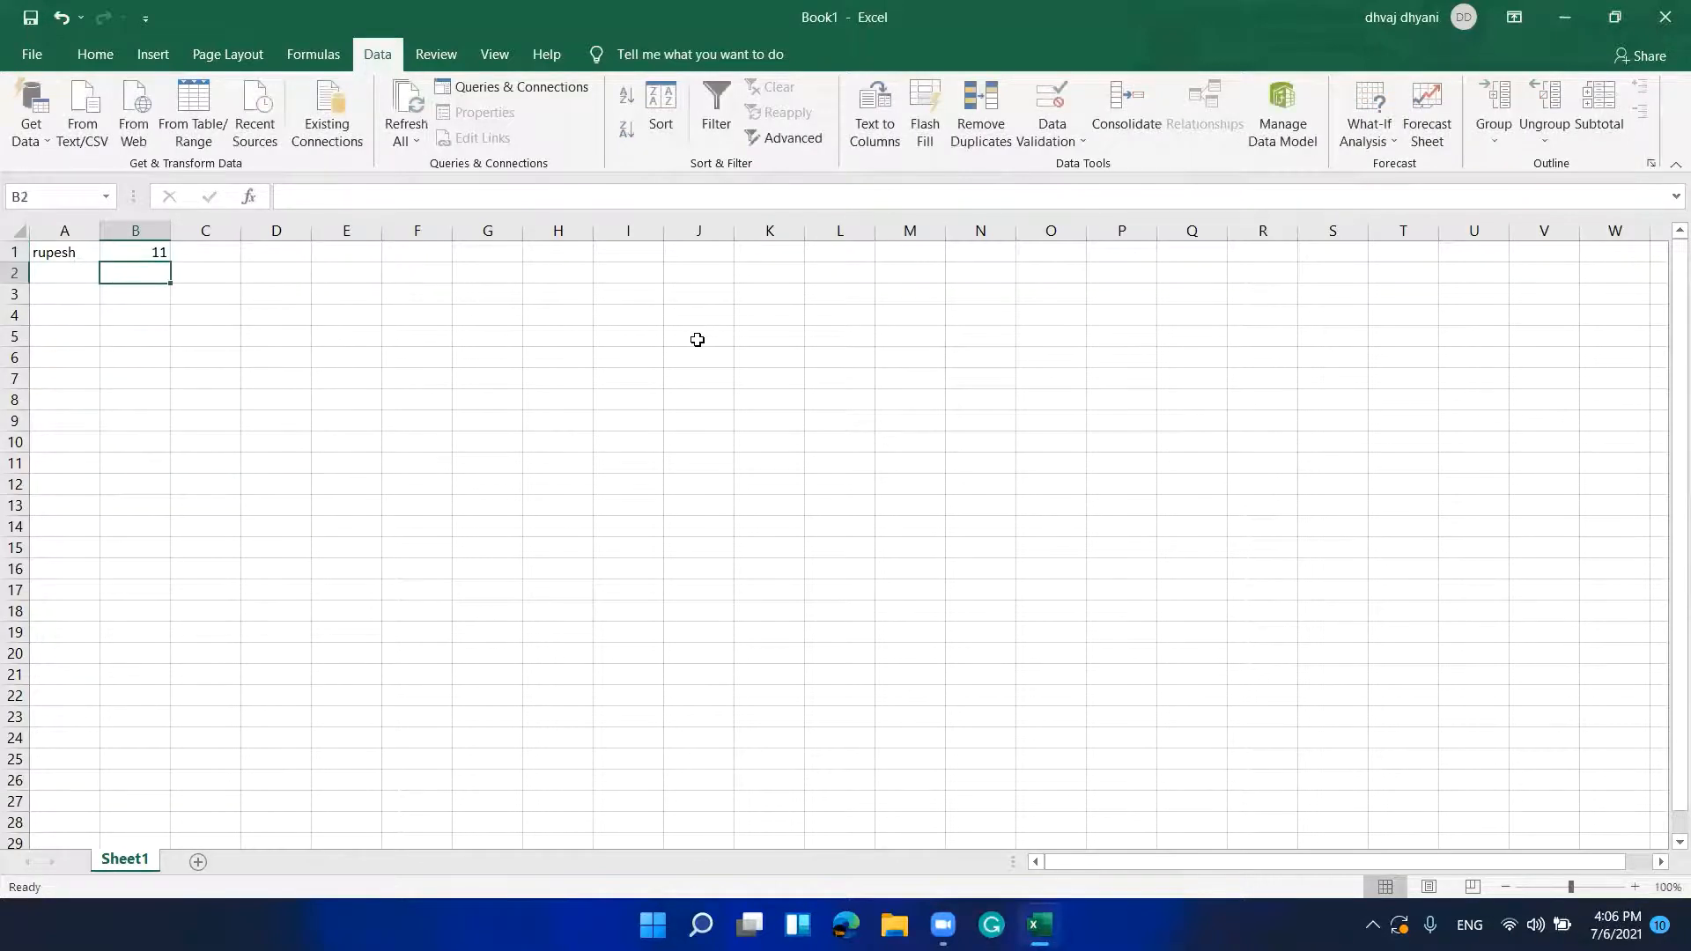
key("Up")
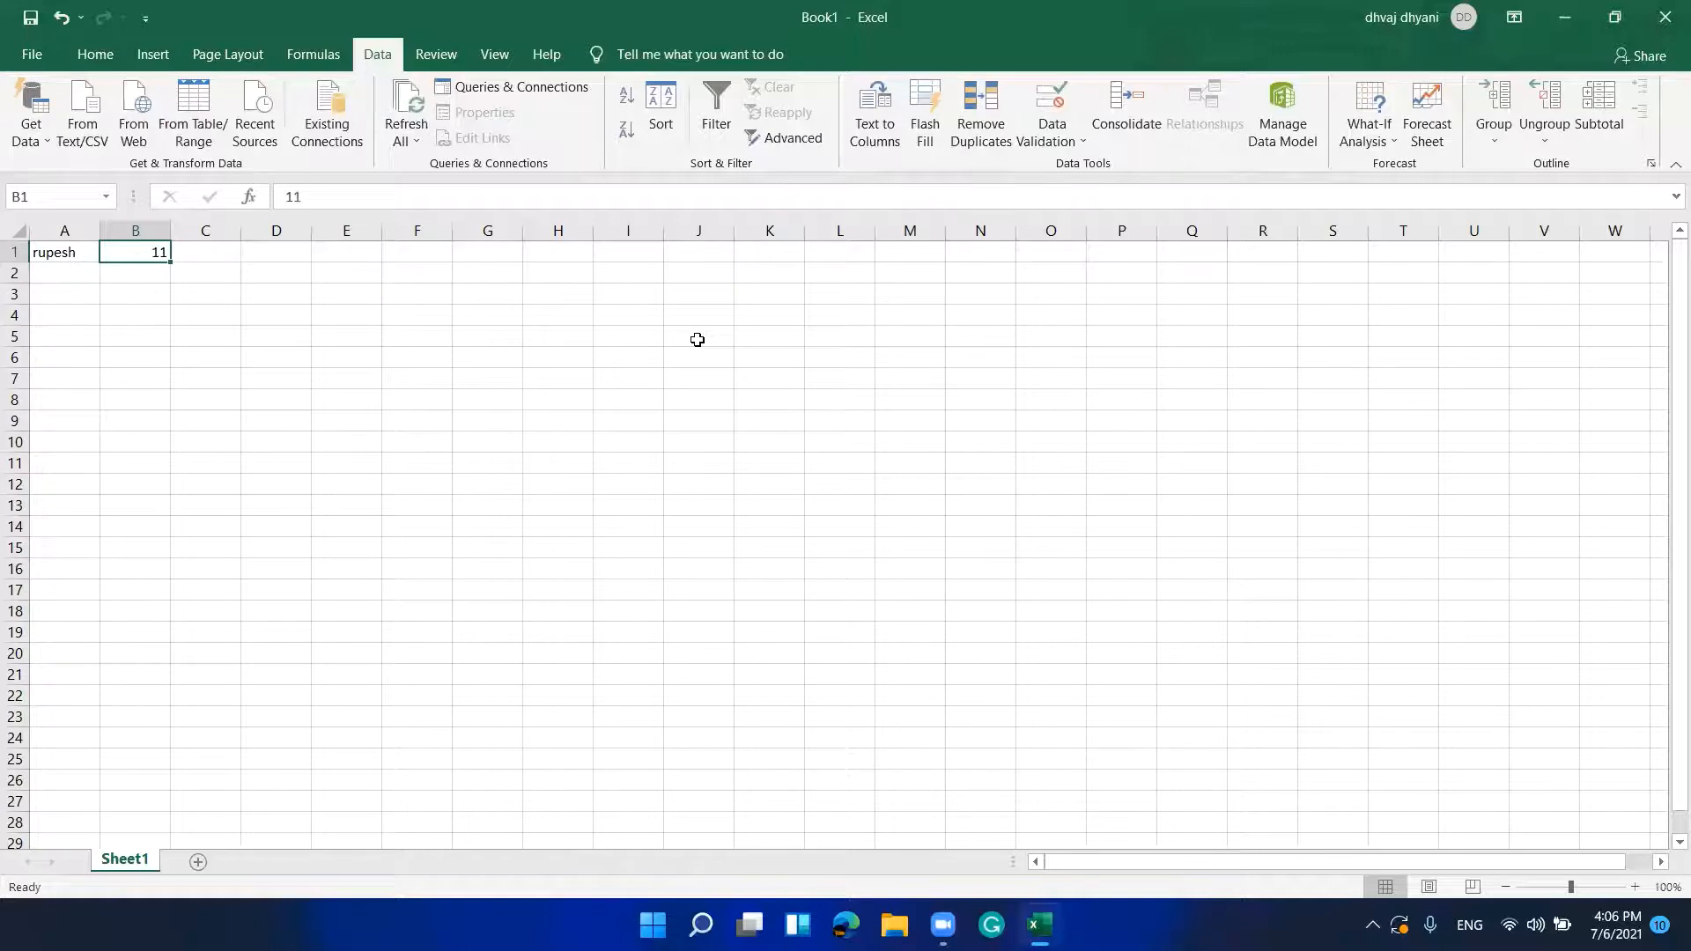
key("Down")
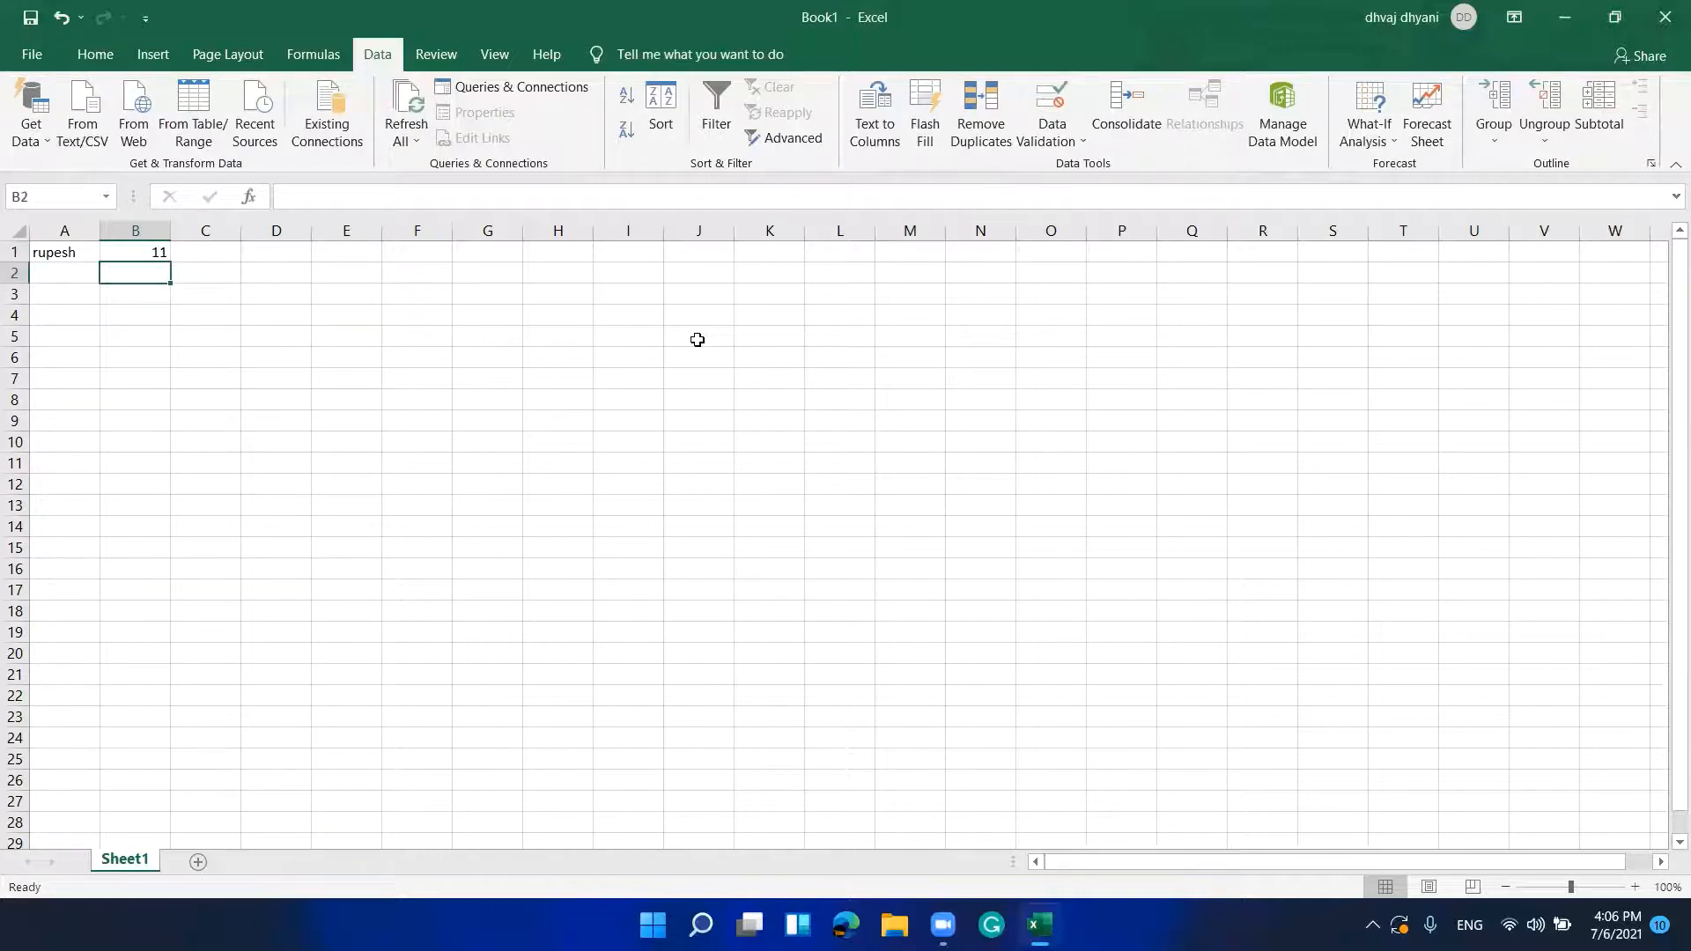
Step: Test B2 with 9 (Retry, then clear) and 21 (Cancel), both rejected
type("9")
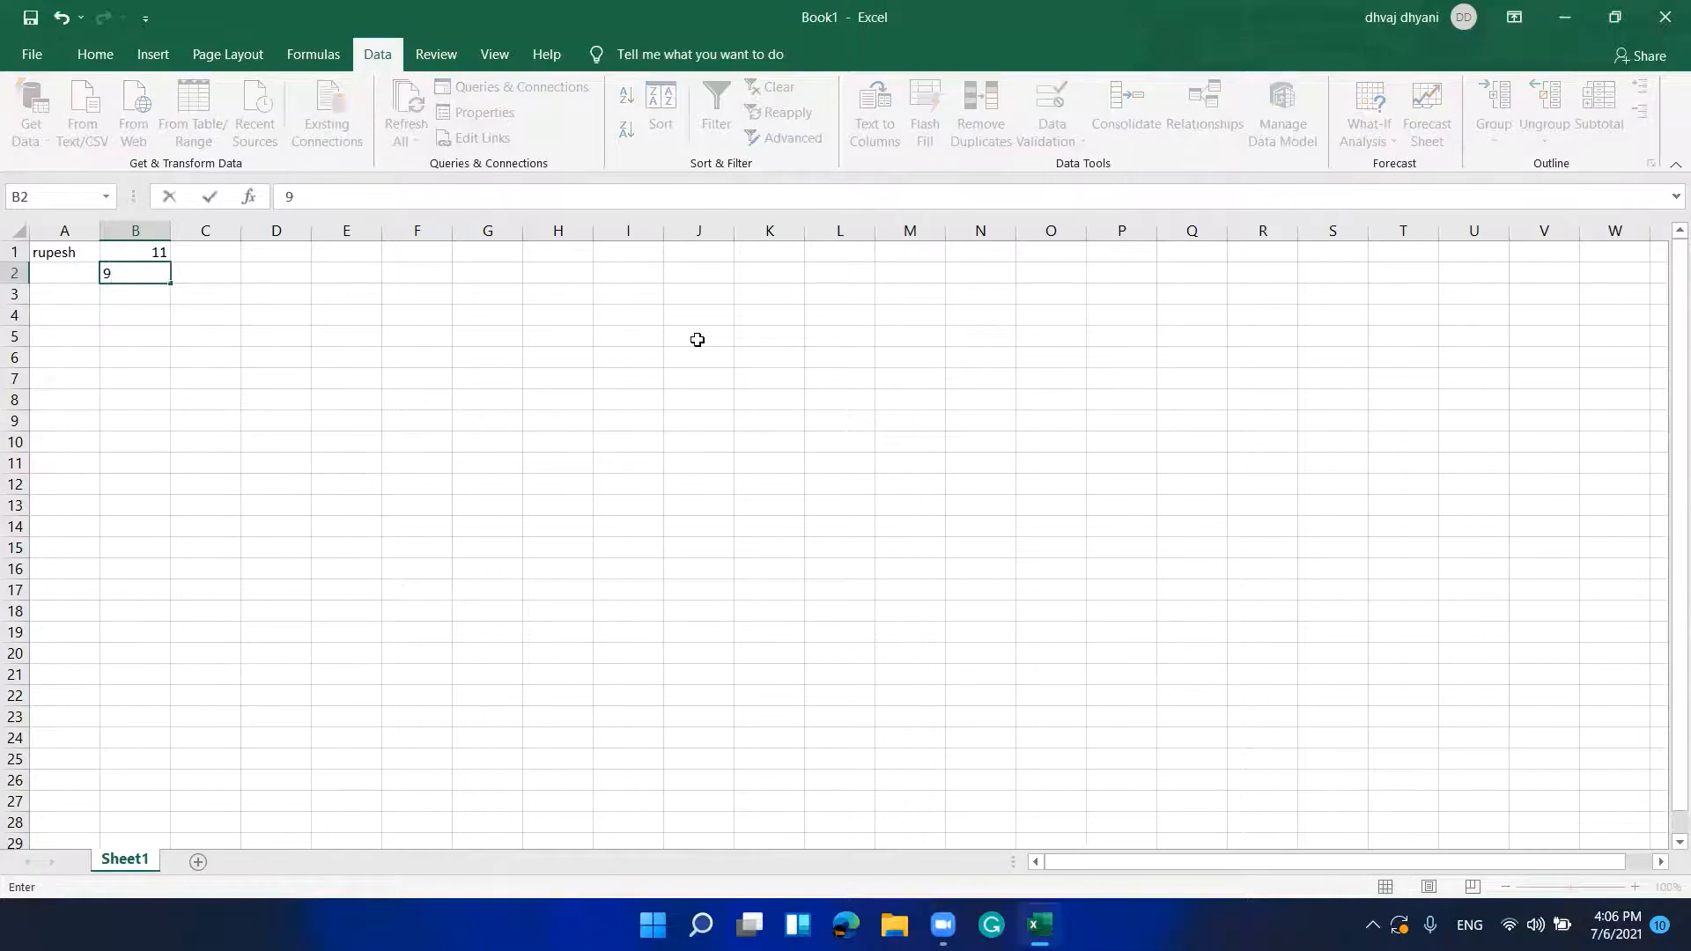
key("Return")
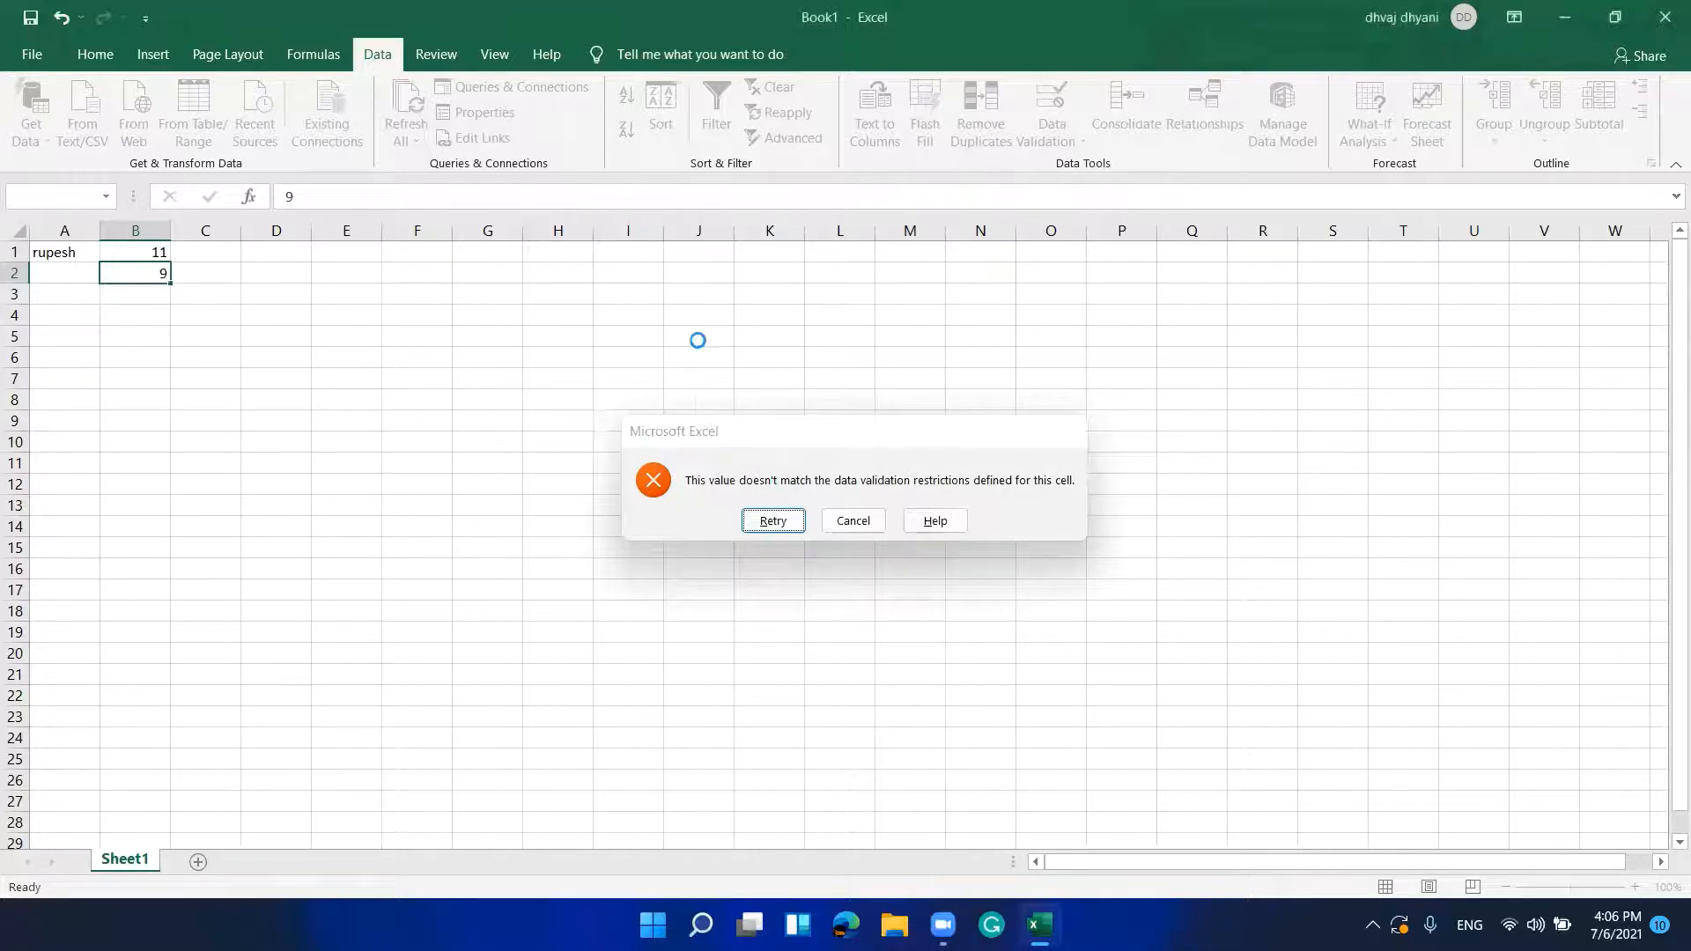
key("Return")
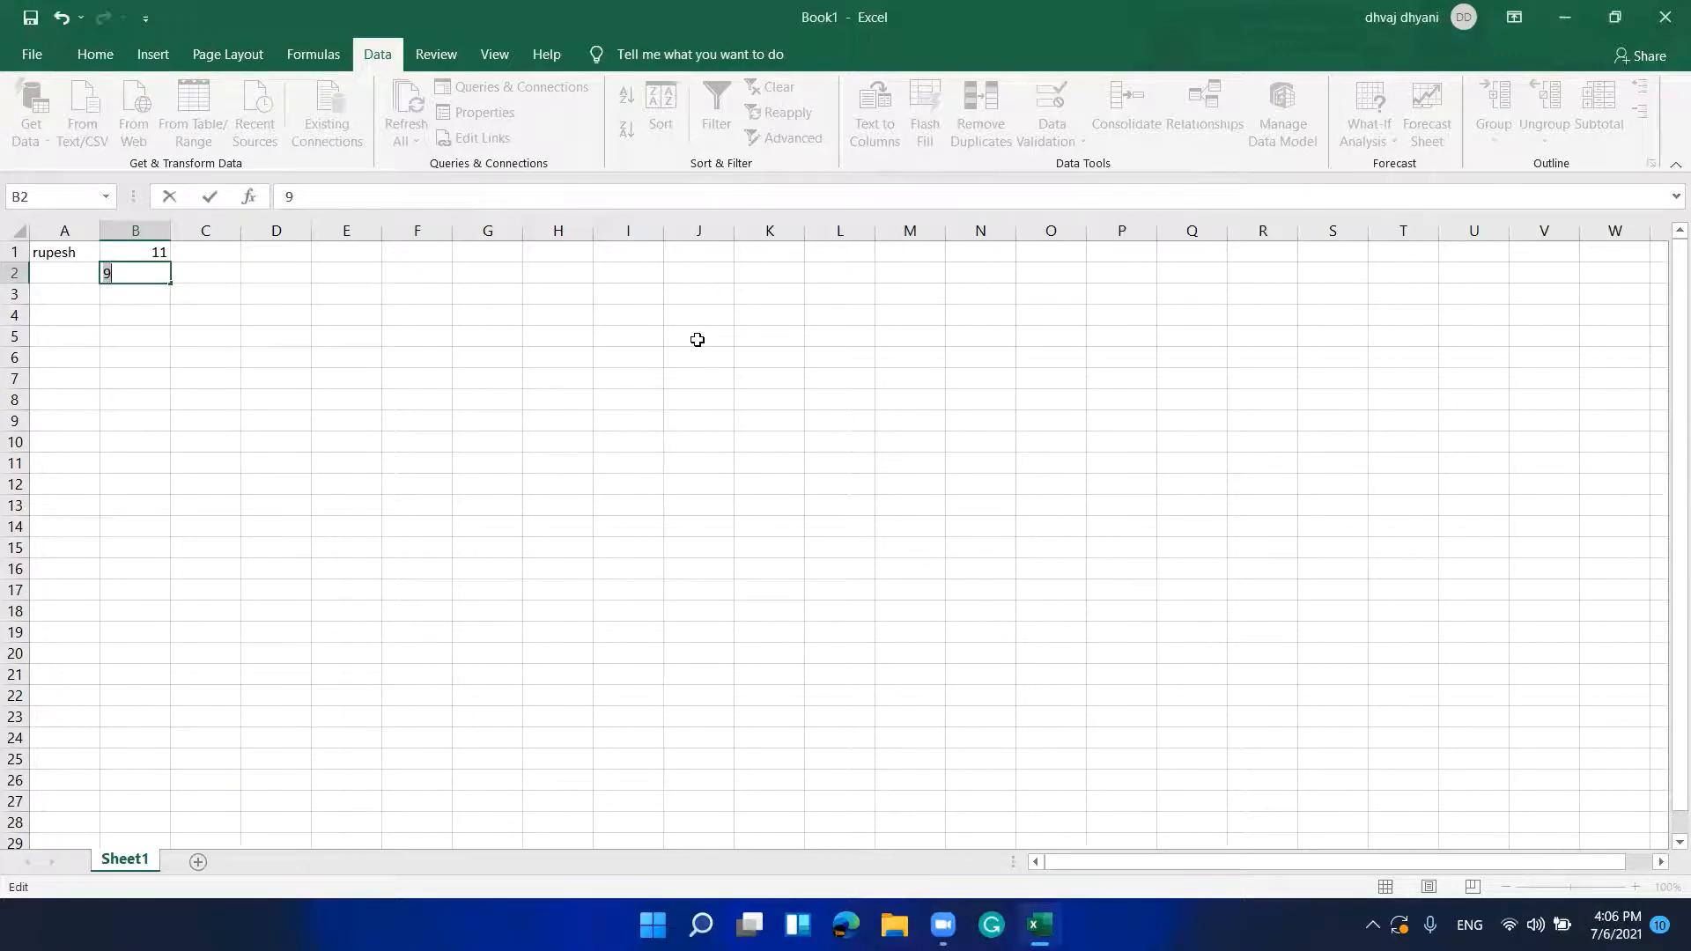
key("BackSpace")
type("21")
key("Return")
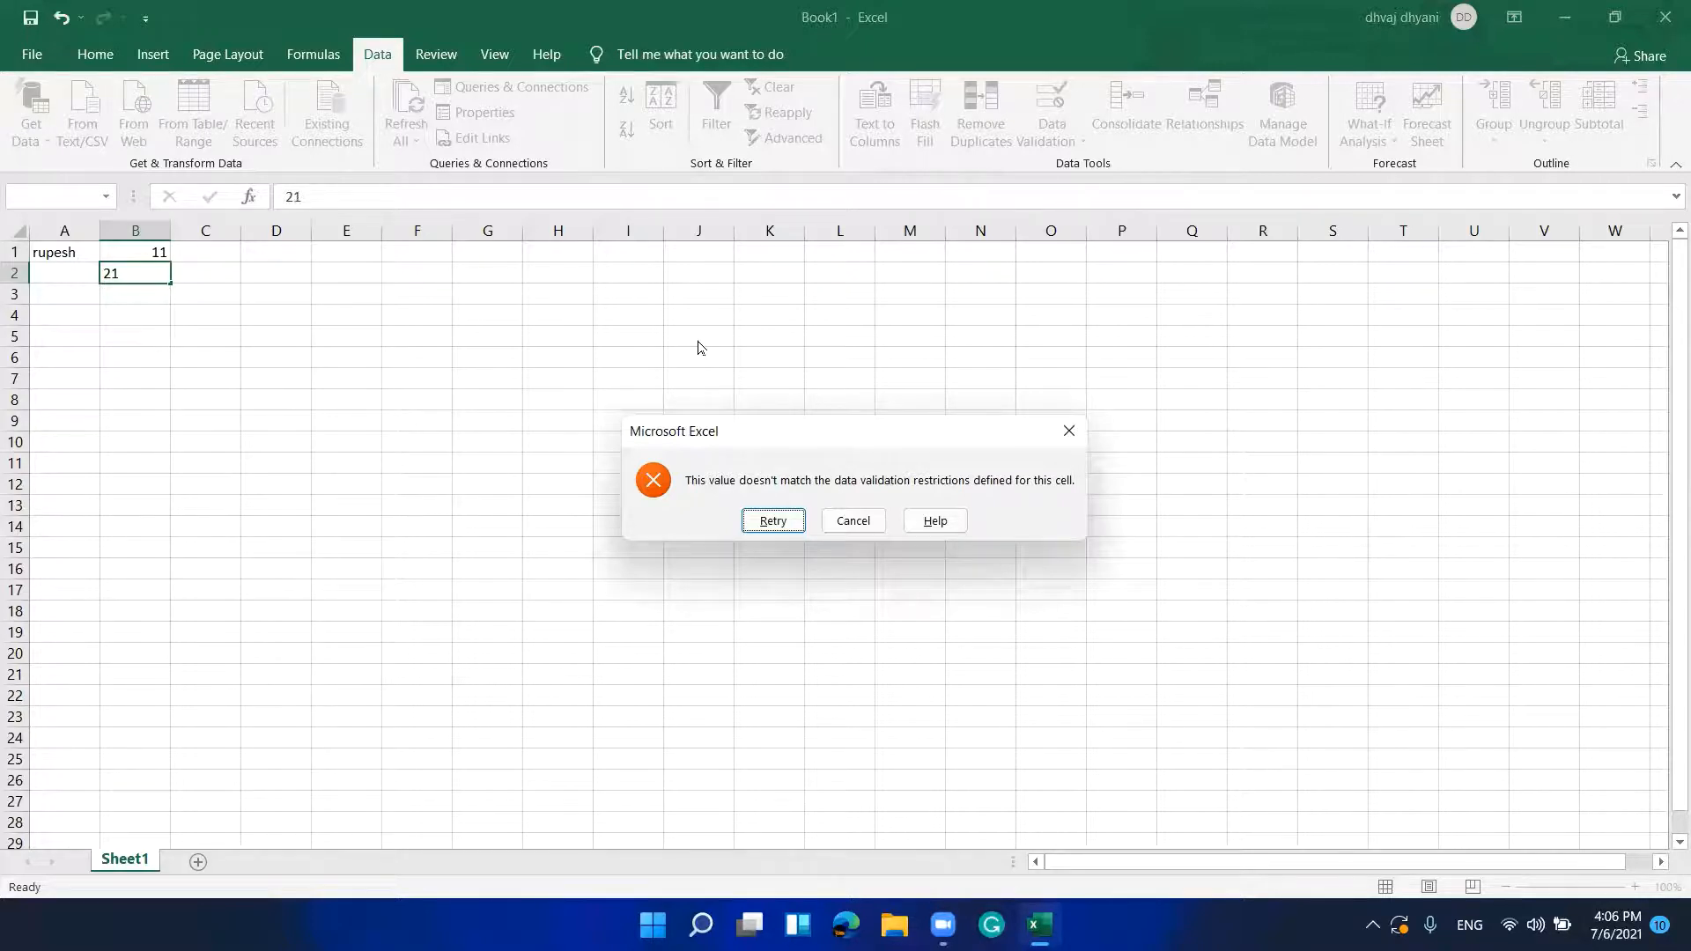
key("Tab")
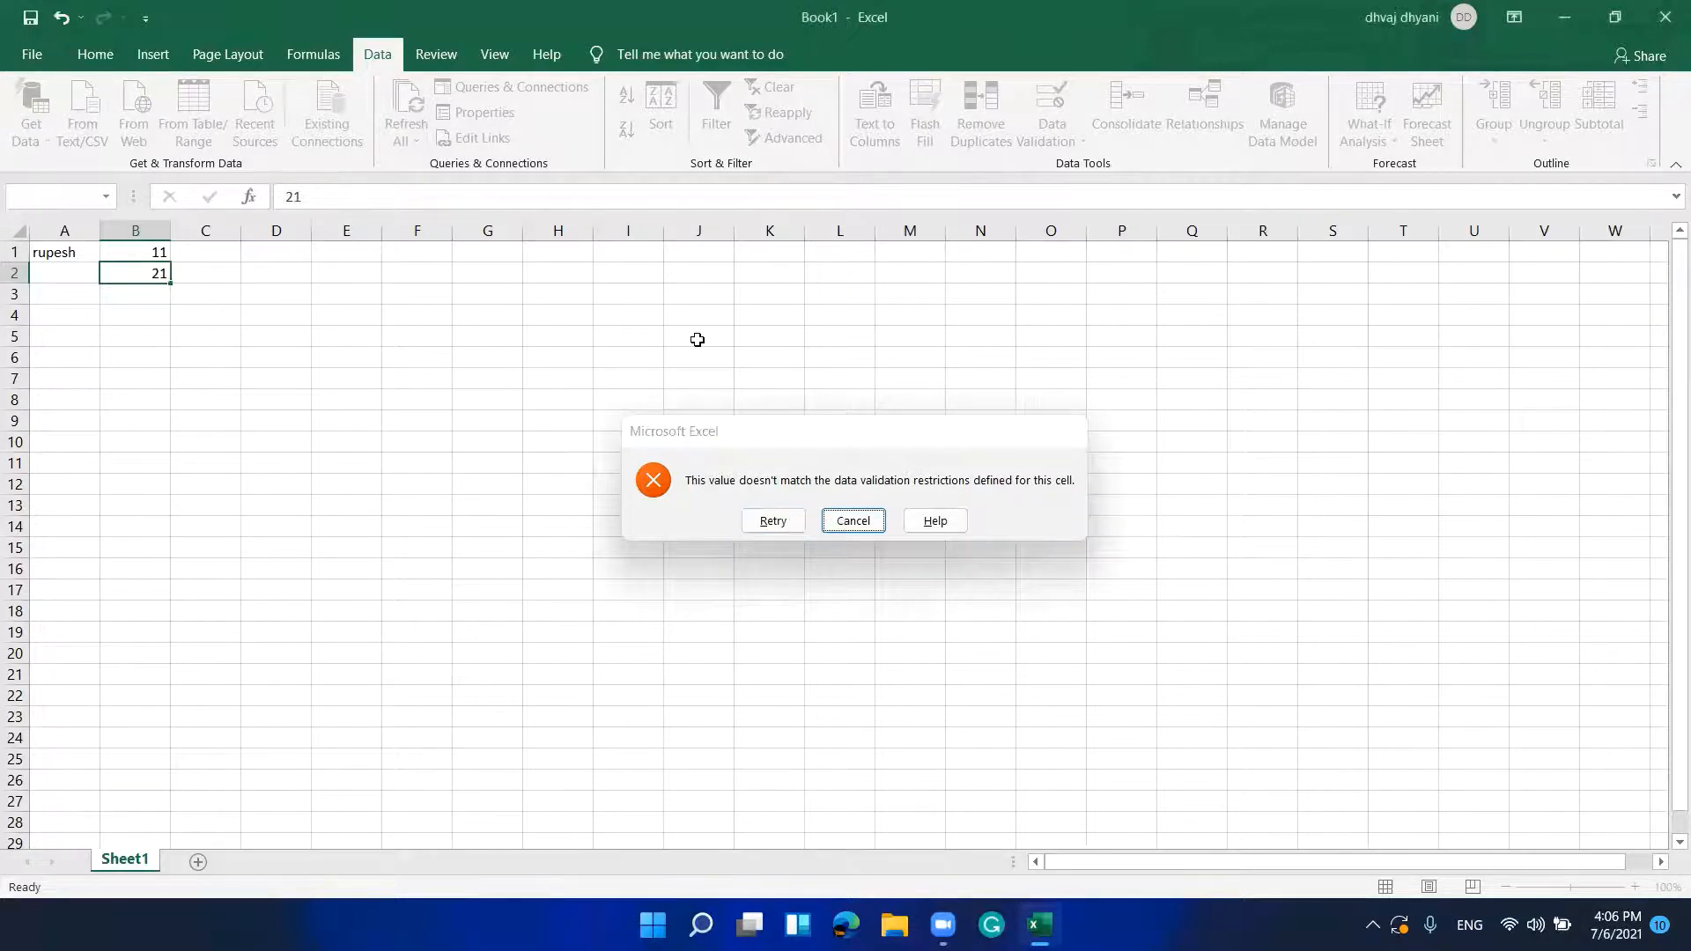
key("Return")
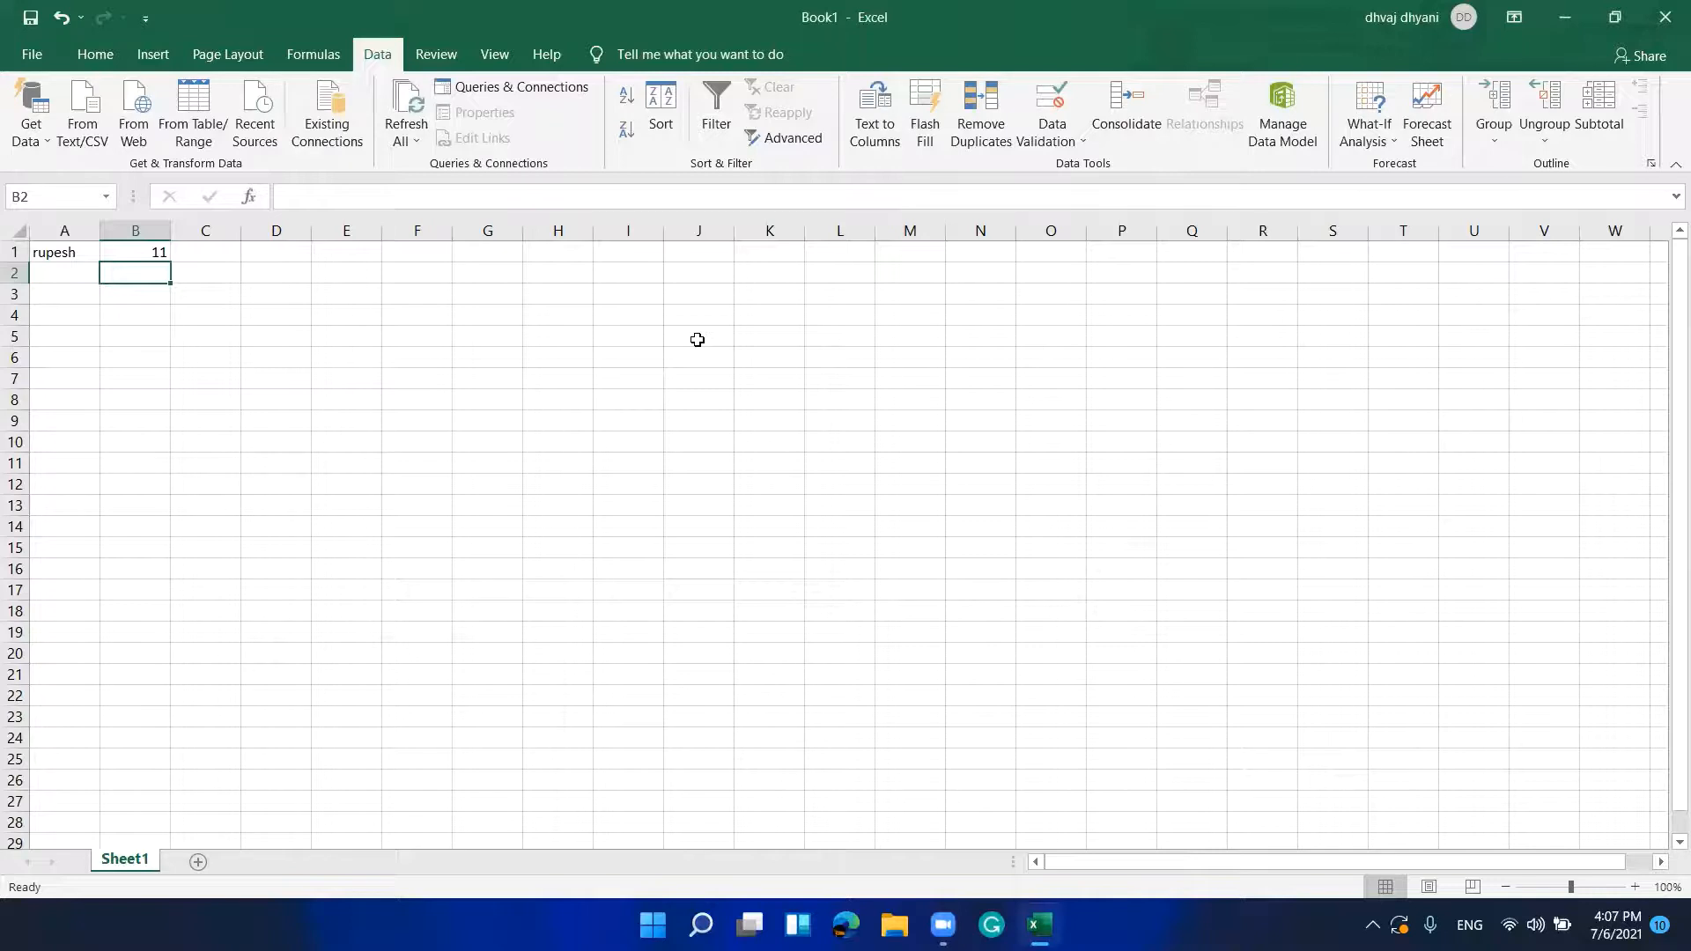
Step: Select cells B3:B4 and open Data Validation for them
key("Down")
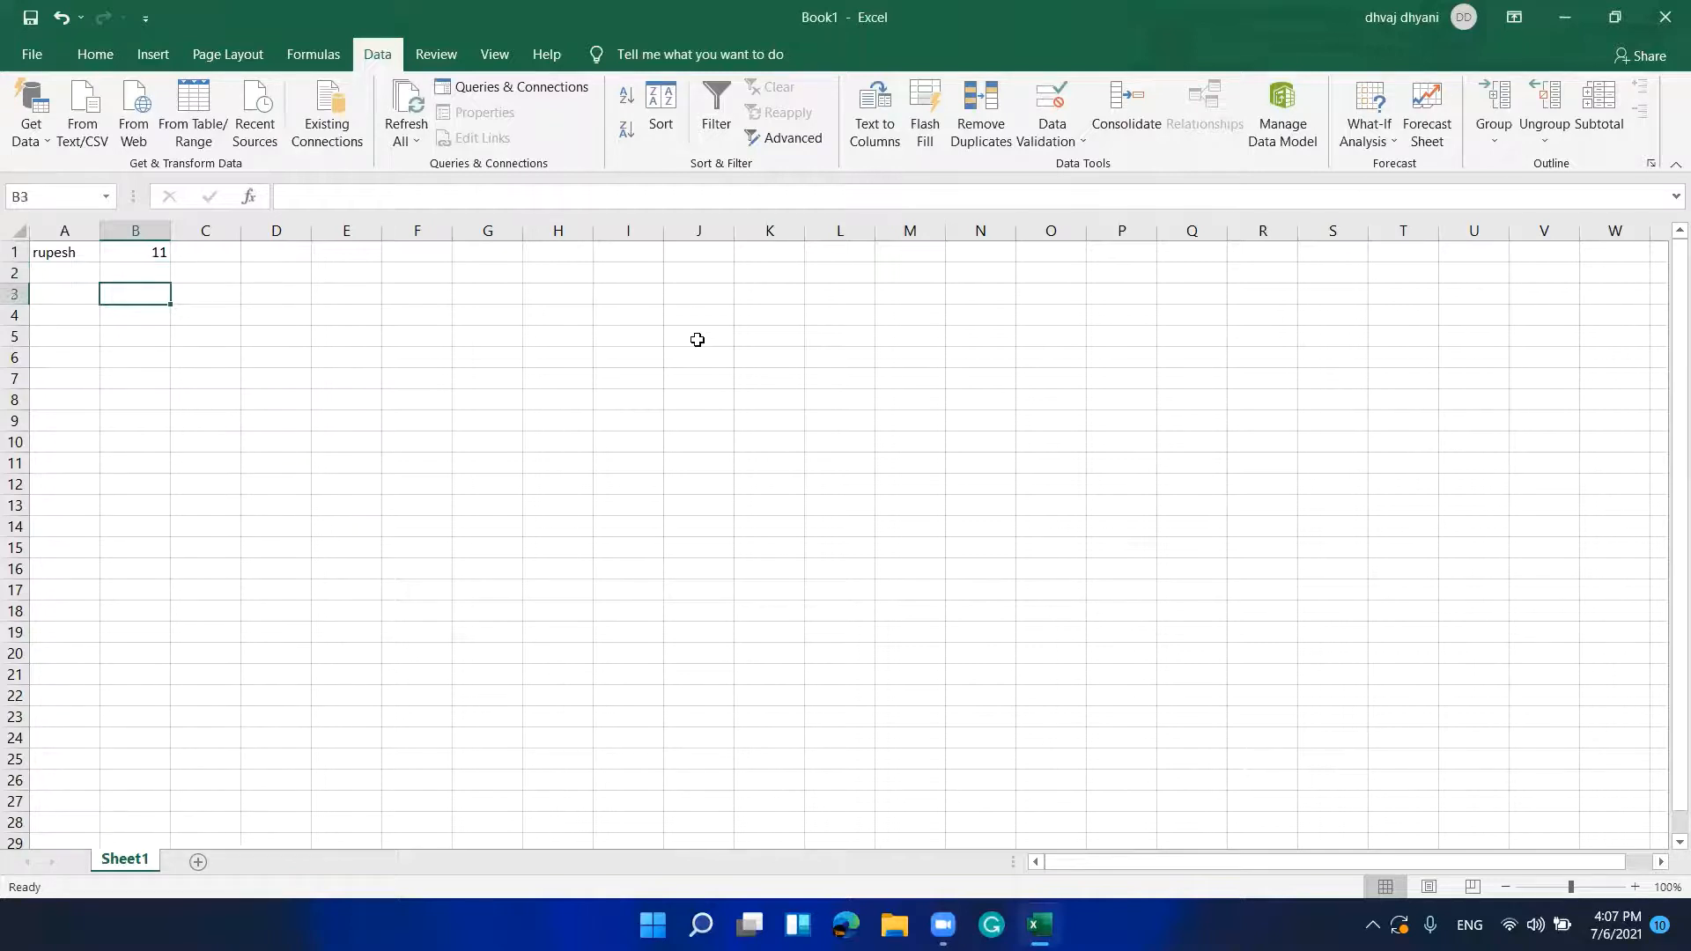
key("shift+Down")
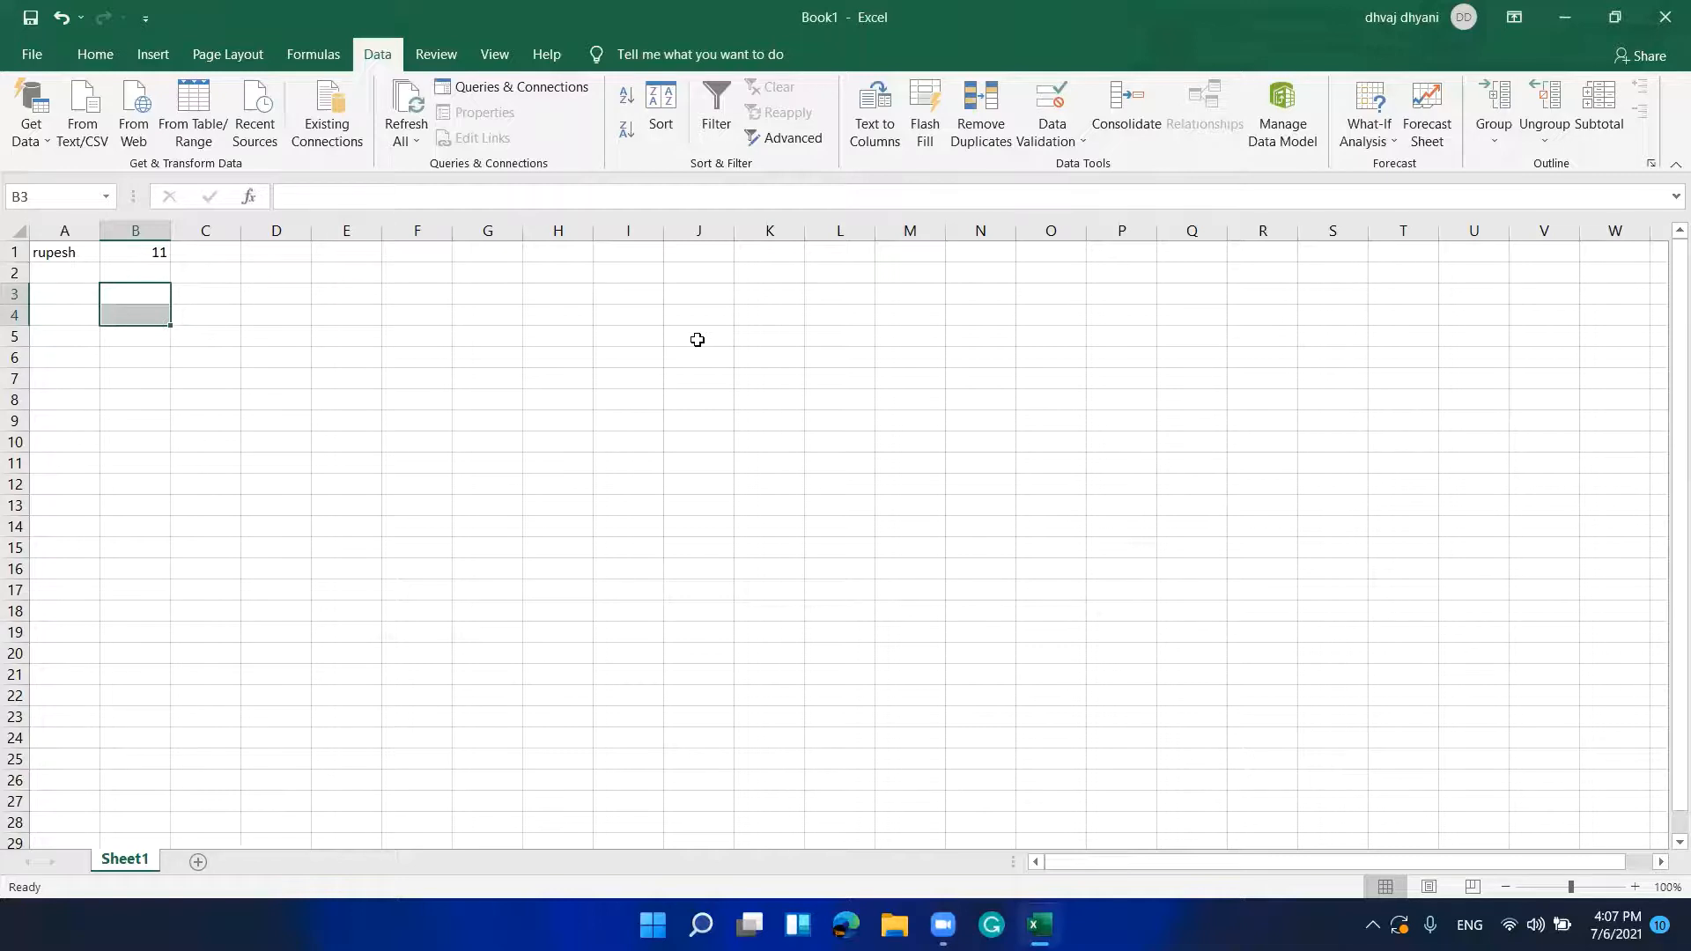
key("alt")
key("a")
key("v")
key("v")
Step: Allow only whole numbers greater than or equal to 10 and apply the rule
key("Tab")
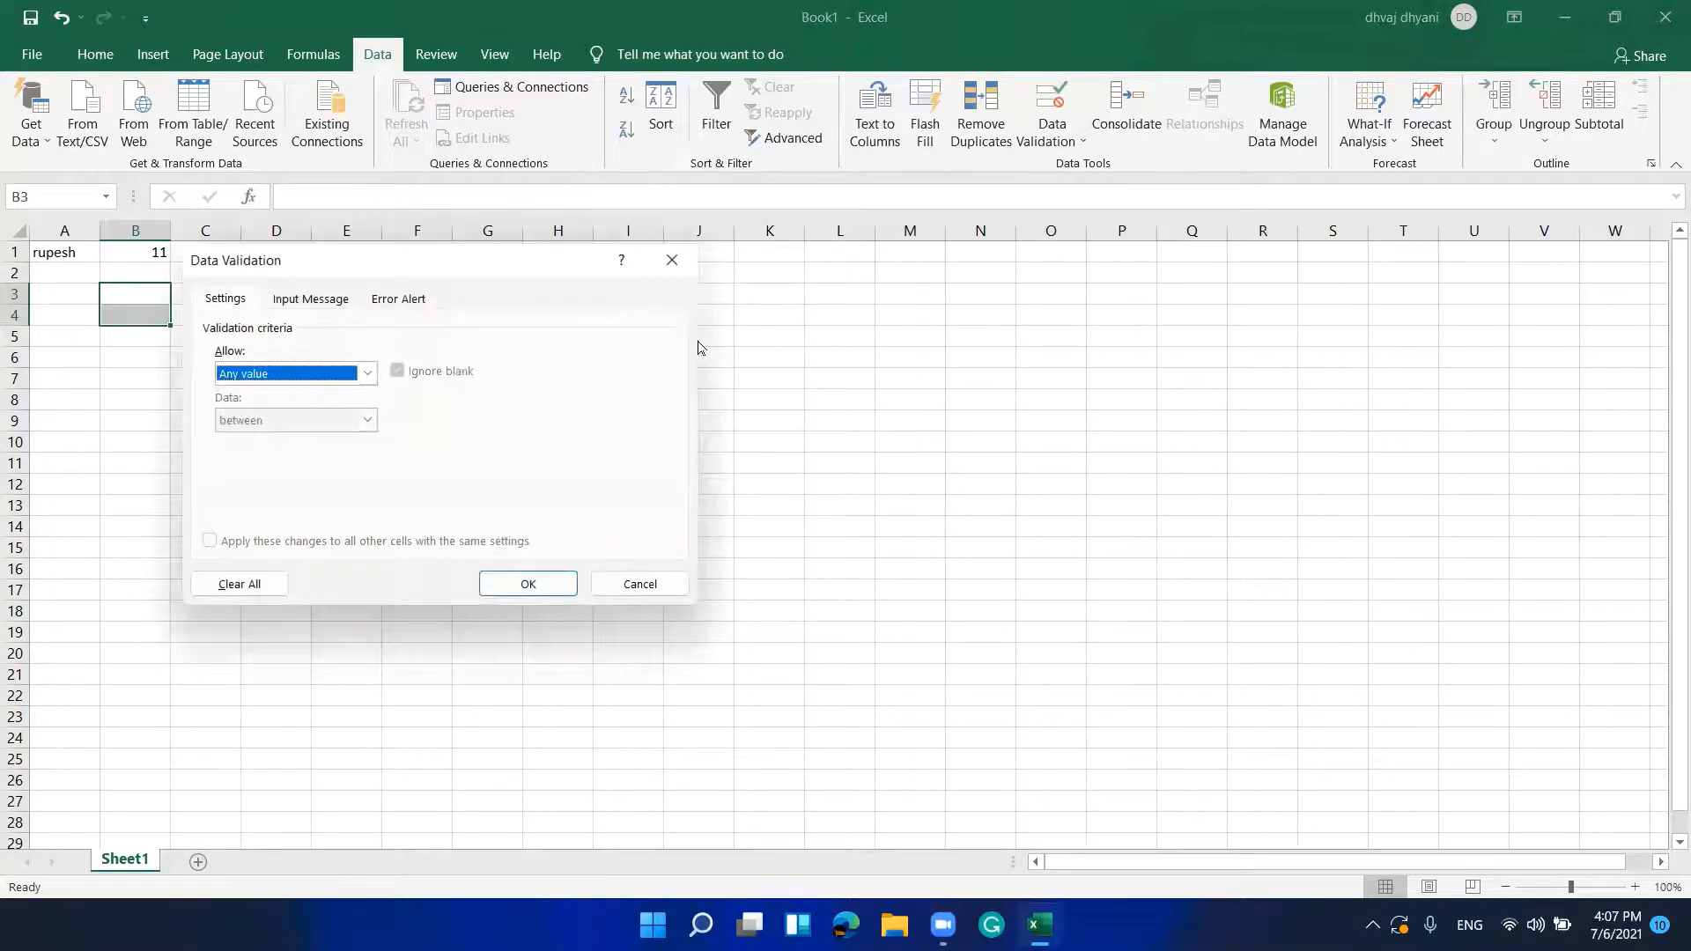
key("alt+Down")
key("Down")
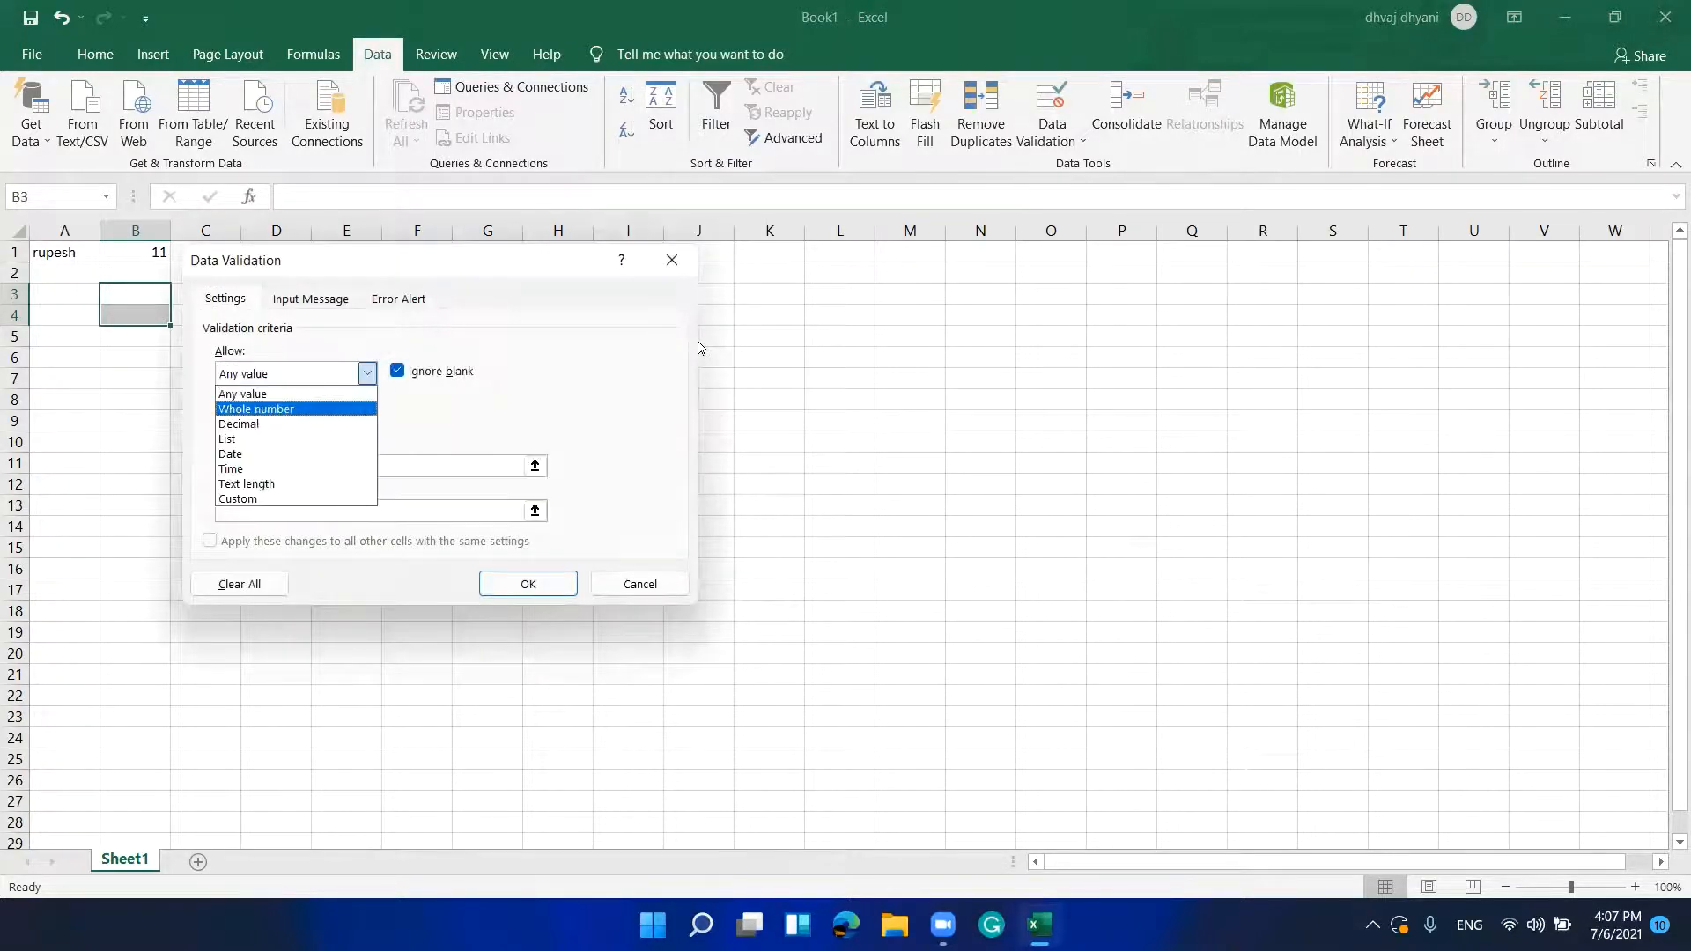
key("Down")
key("Up")
key("Tab")
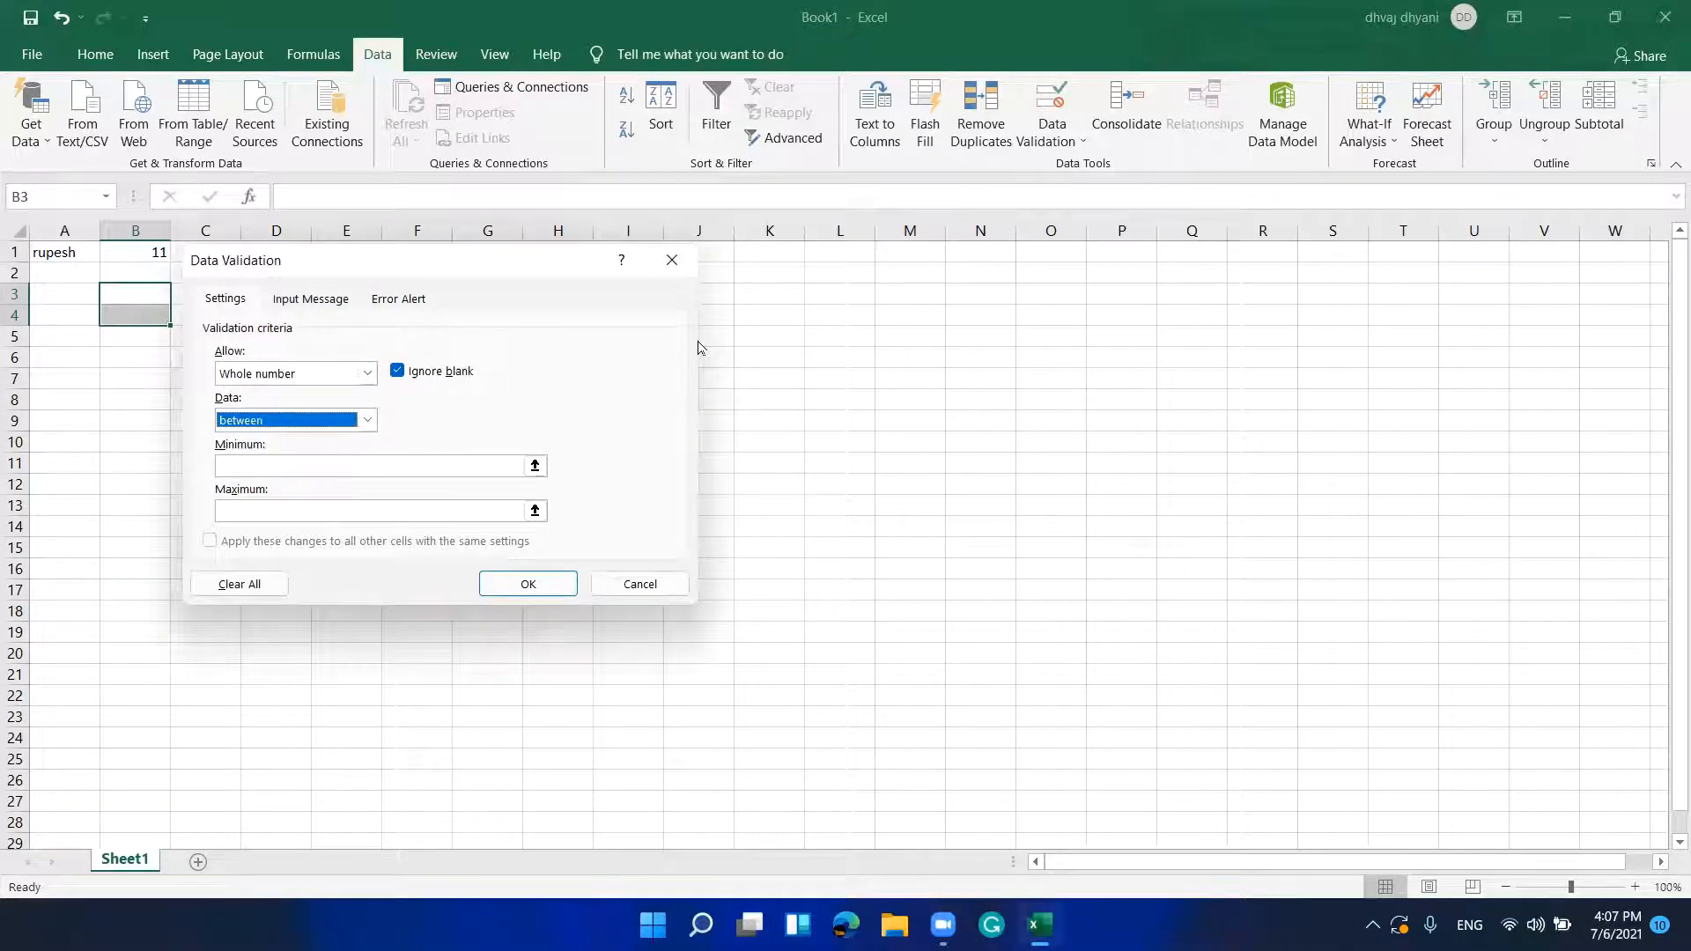
key("alt+Down")
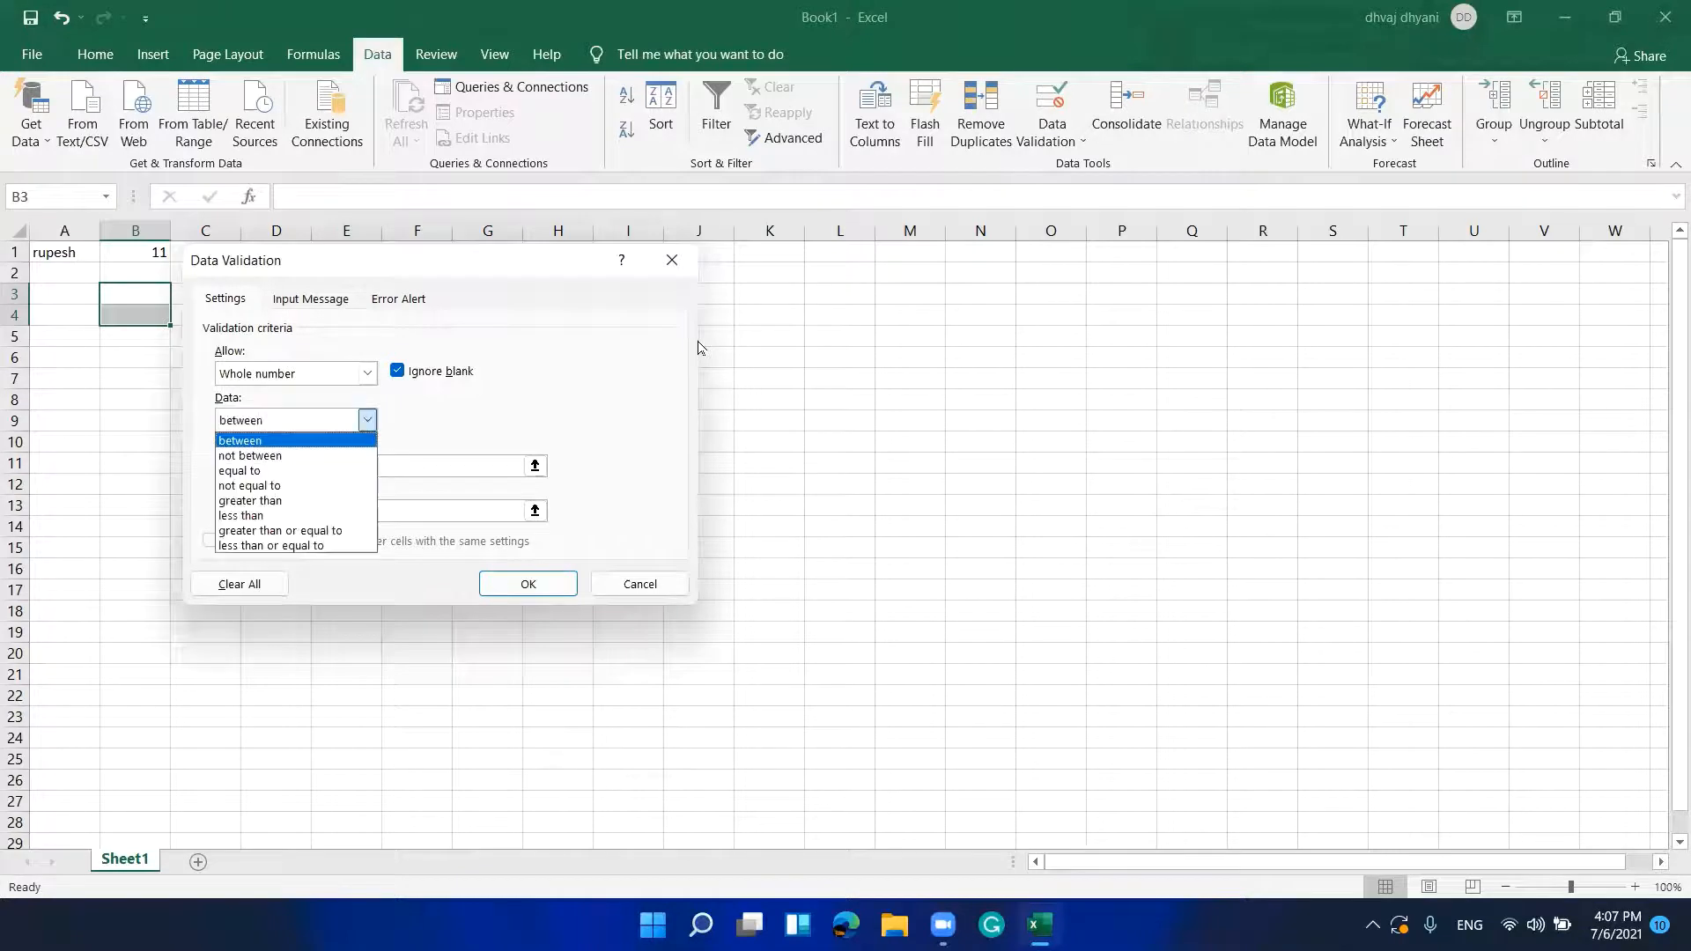
key("Down")
key("Down")
key("Down")
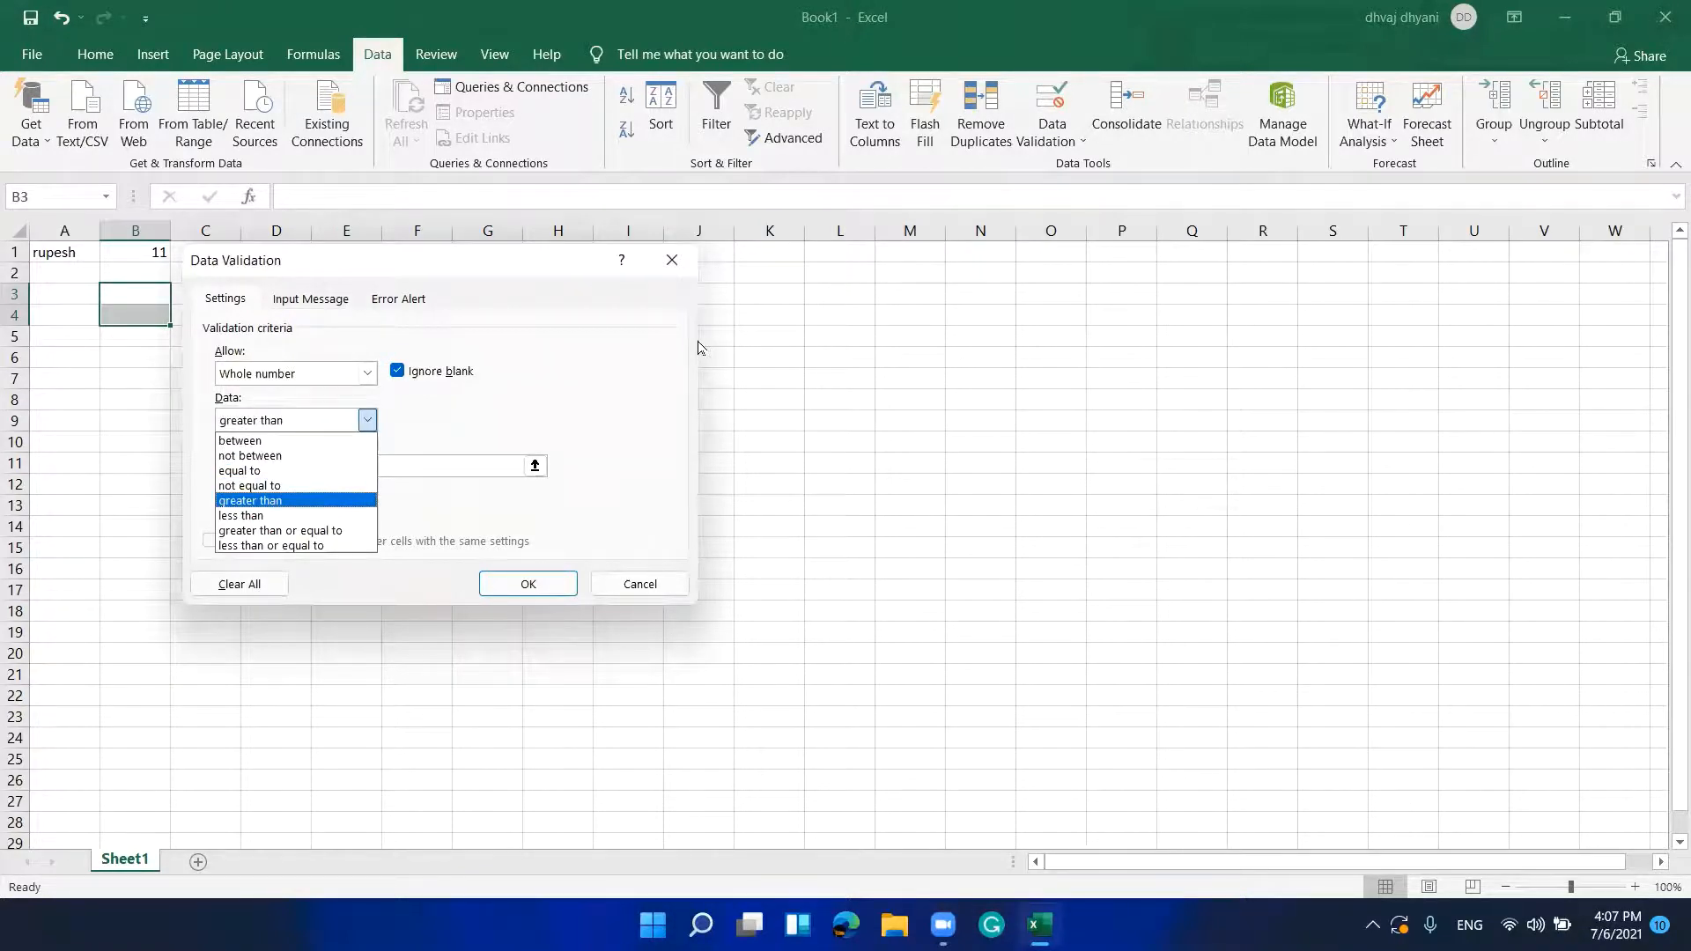
key("Down")
key("Down")
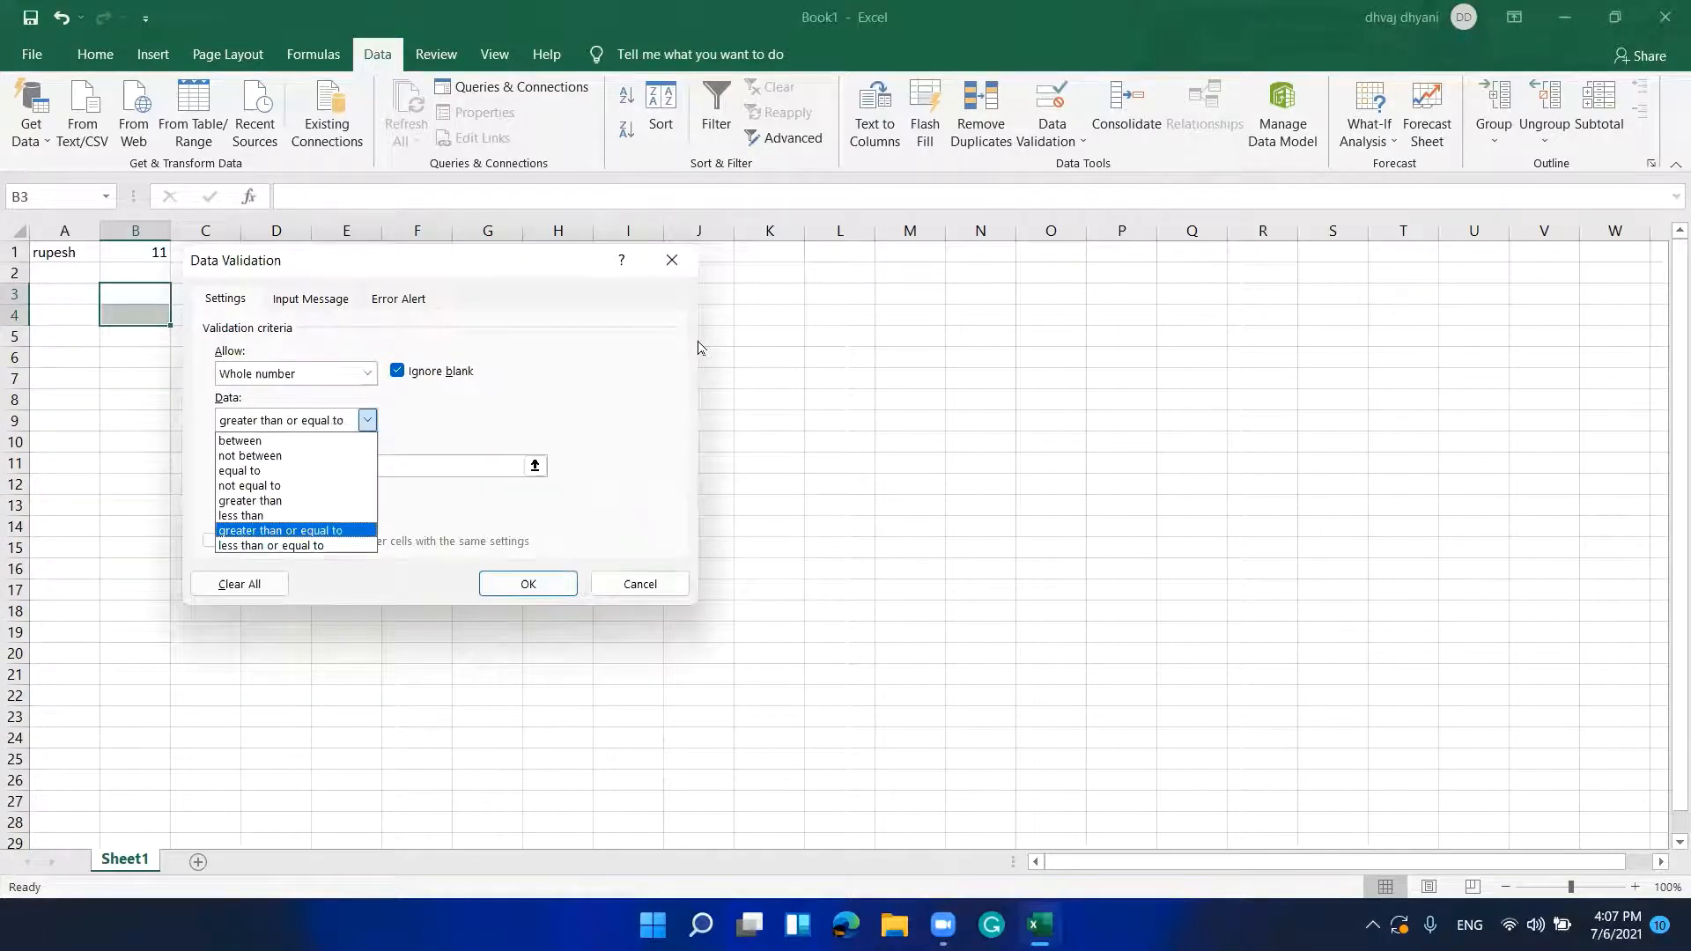
key("Return")
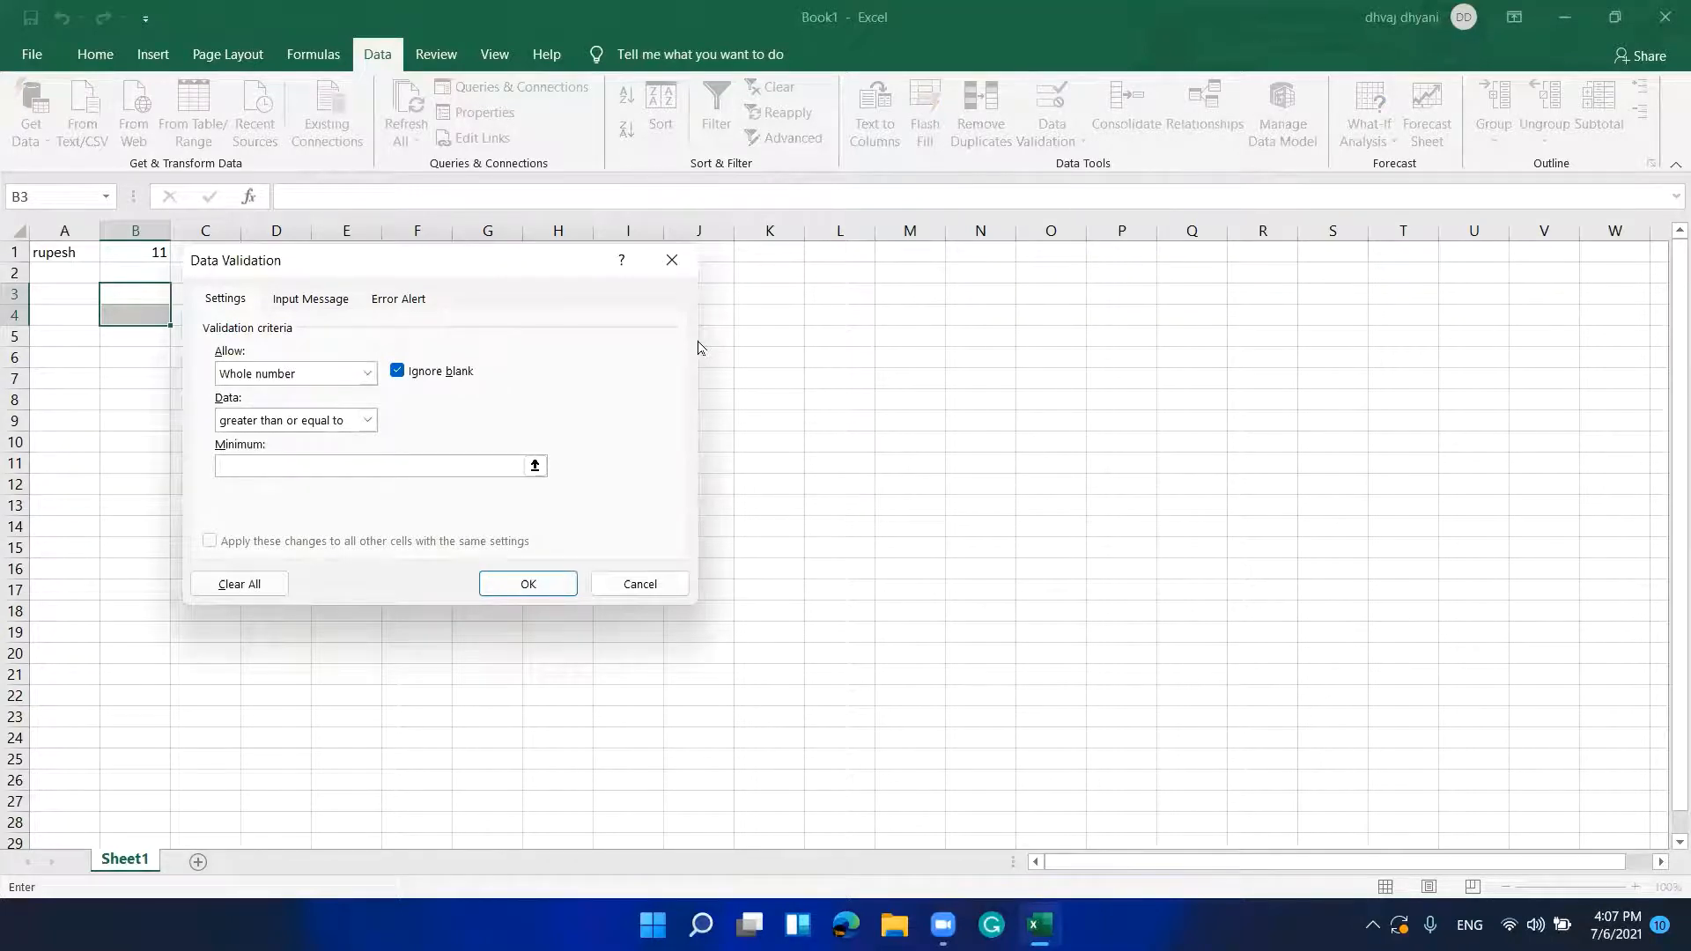
type("10")
key("Tab")
key("Tab")
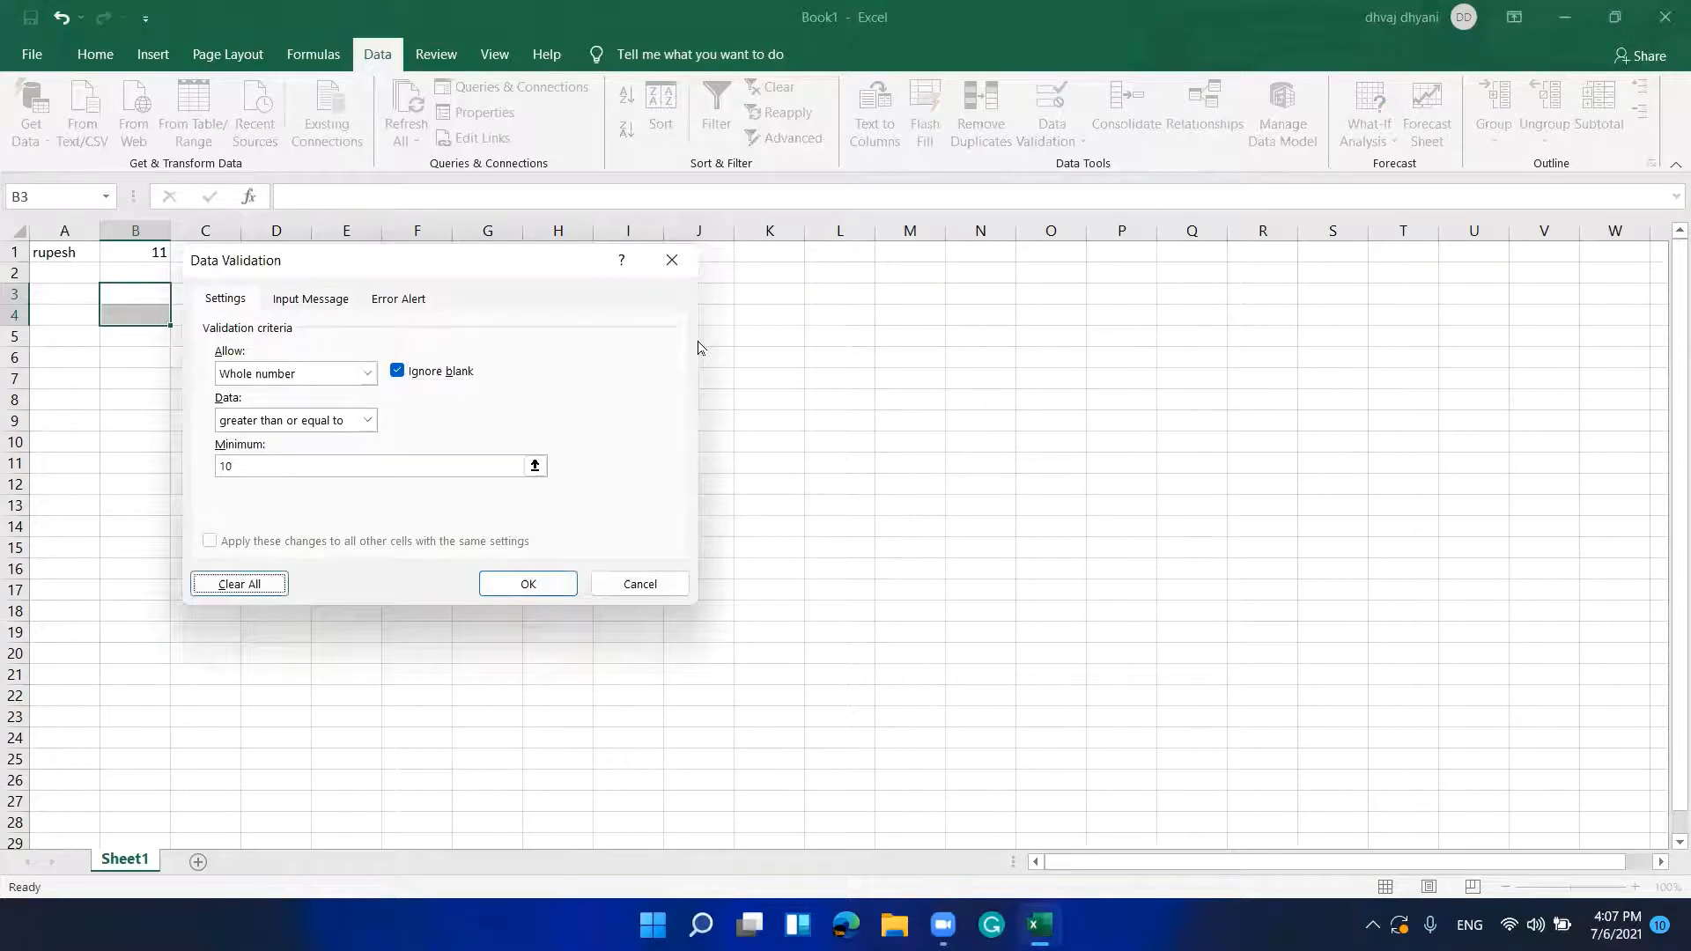
key("Tab")
key("Return")
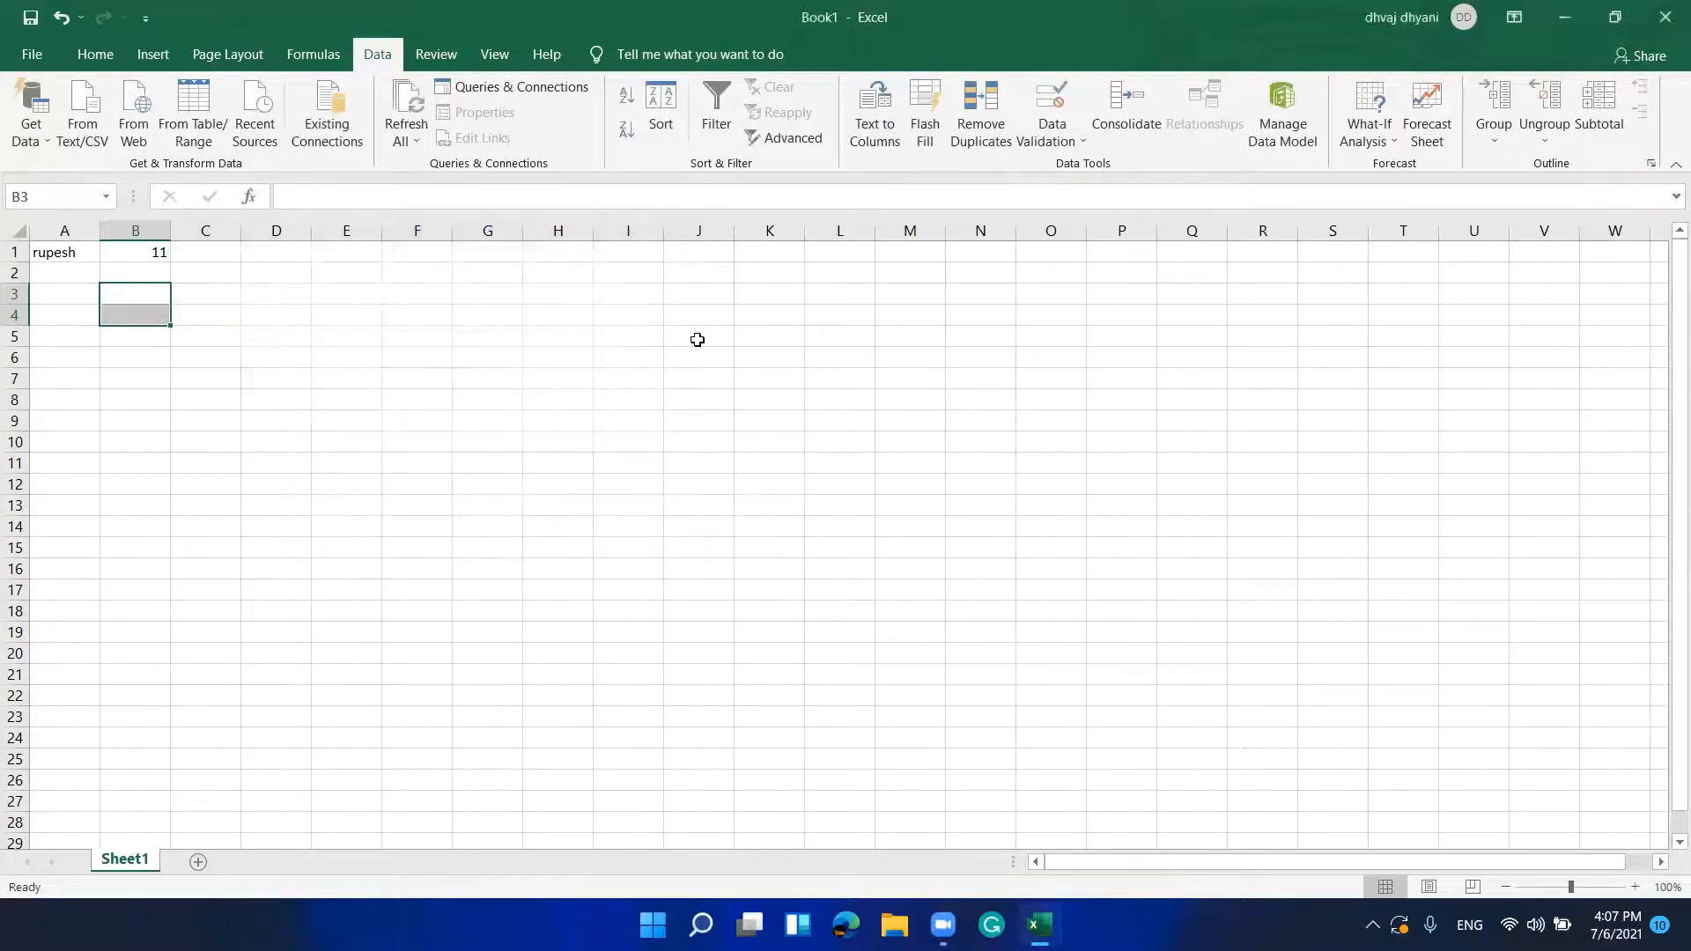
key("Up")
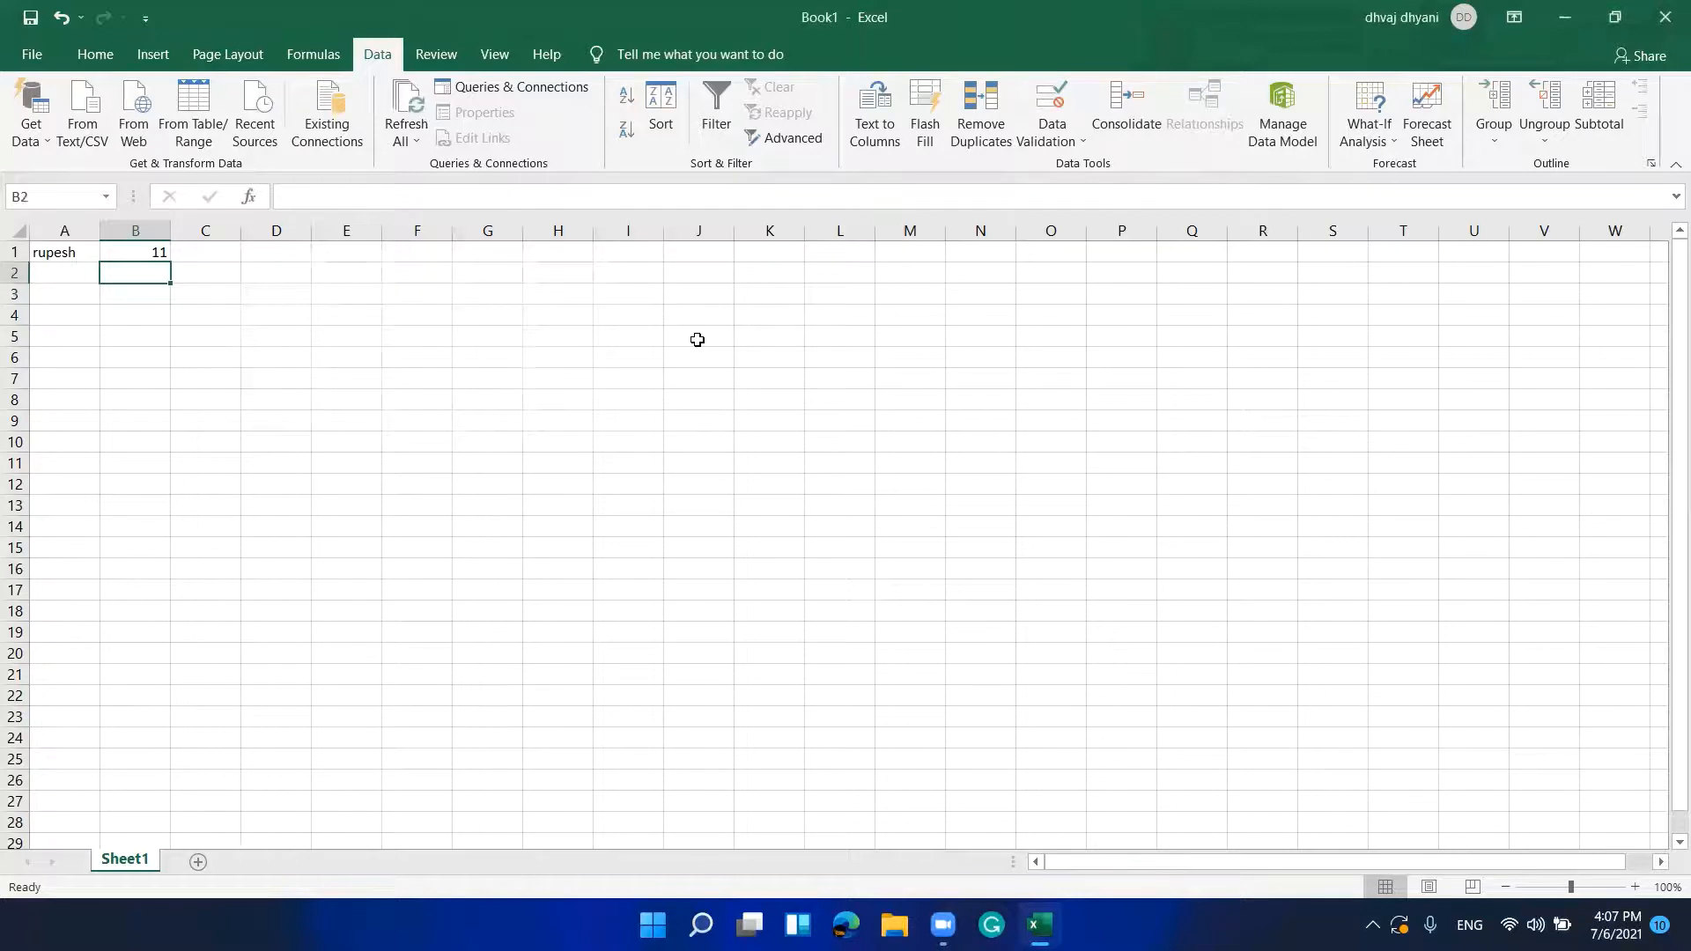
key("Down")
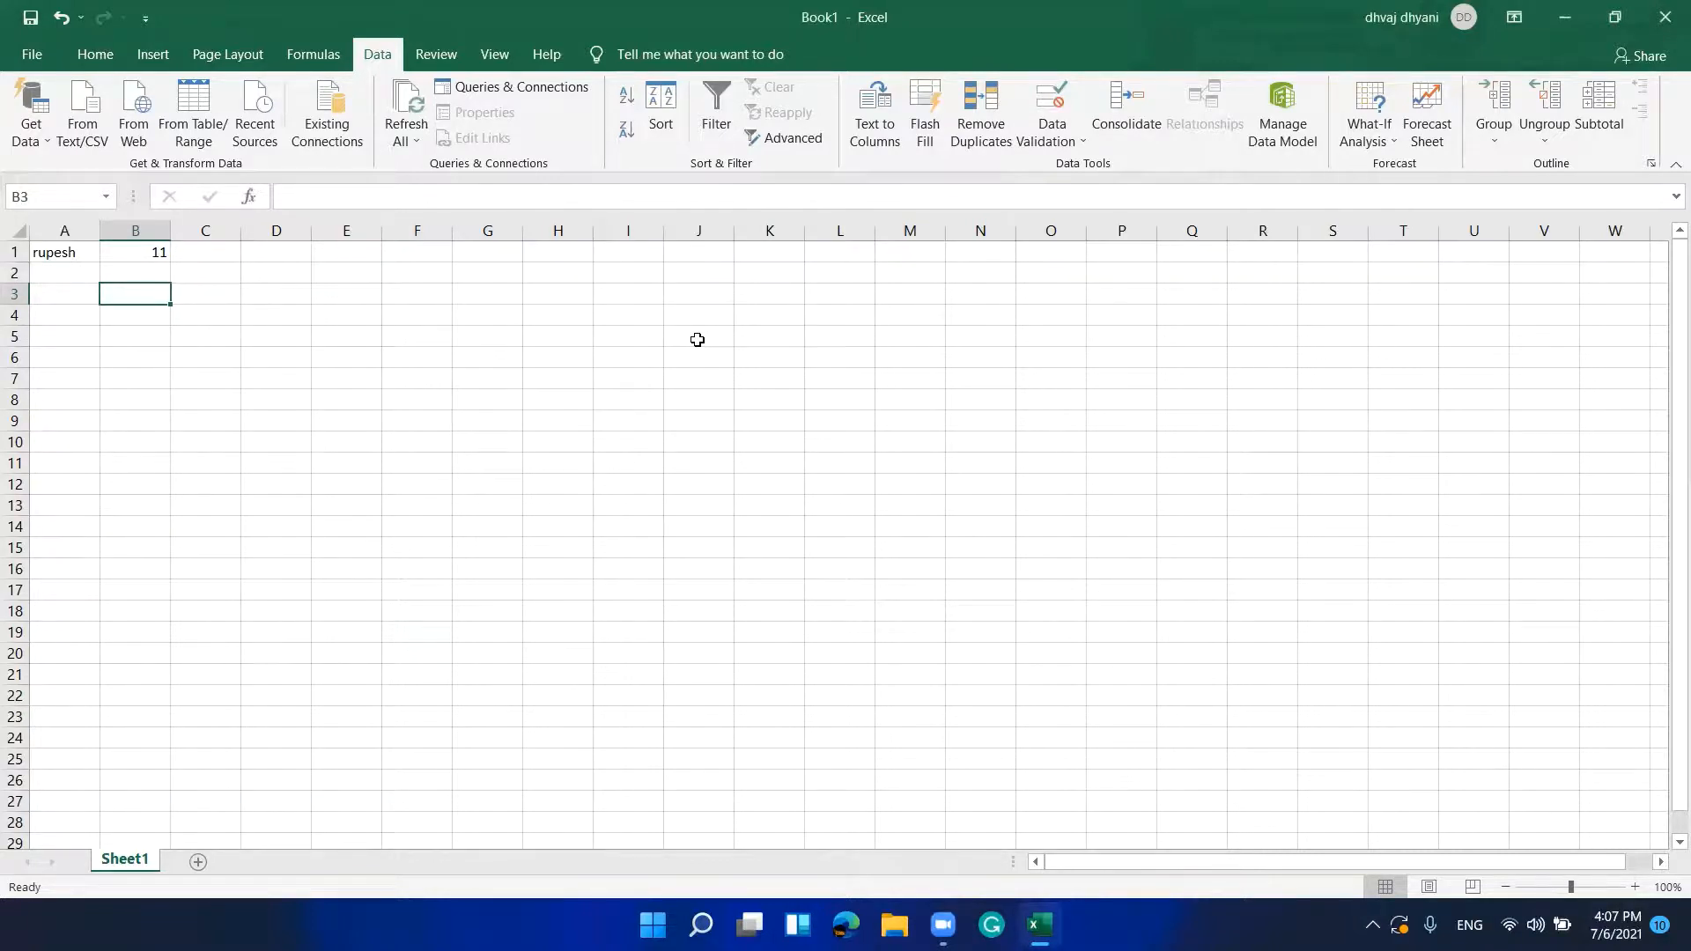
type("9")
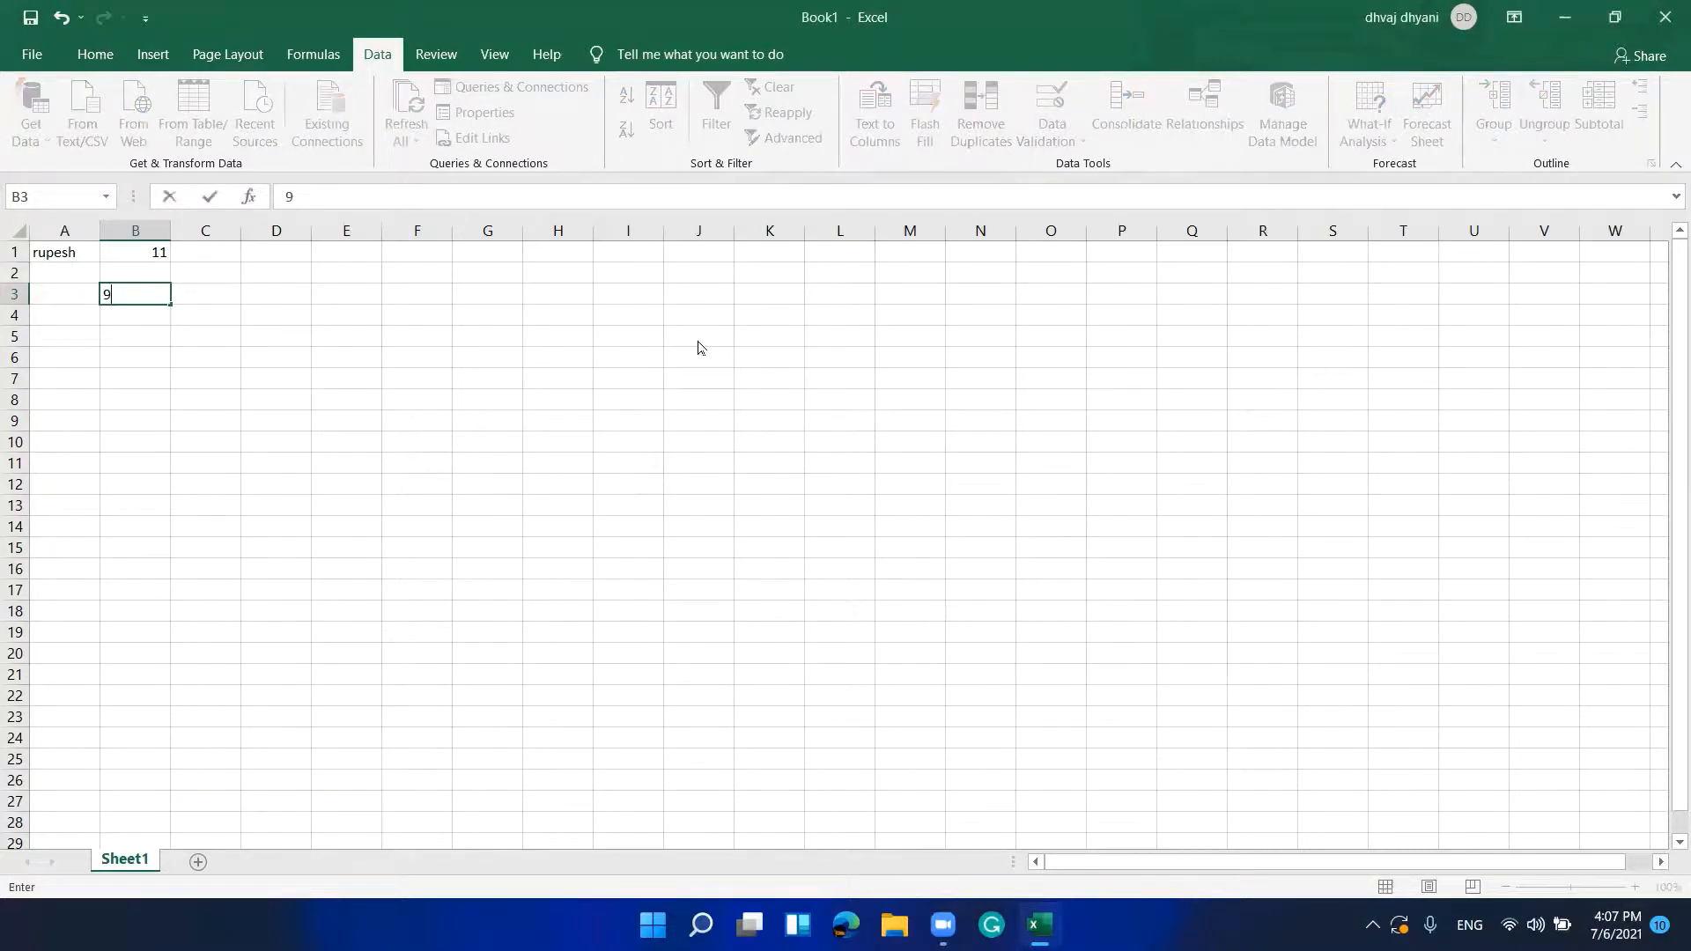
key("Return")
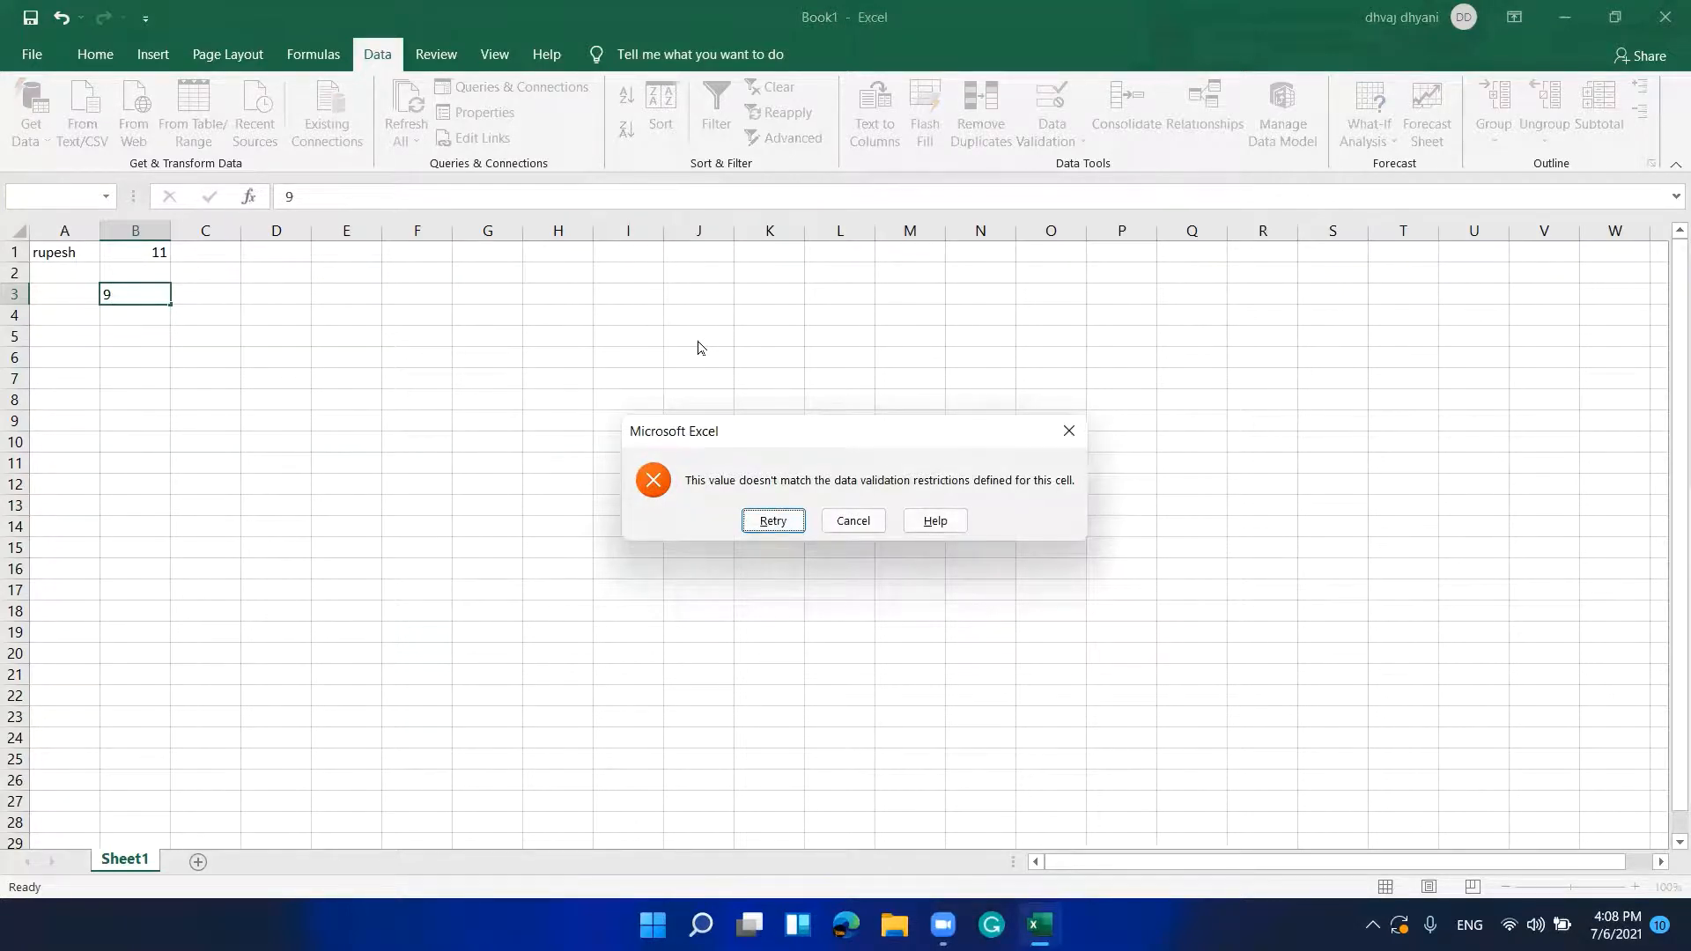
key("Tab")
key("Tab")
key("Tab")
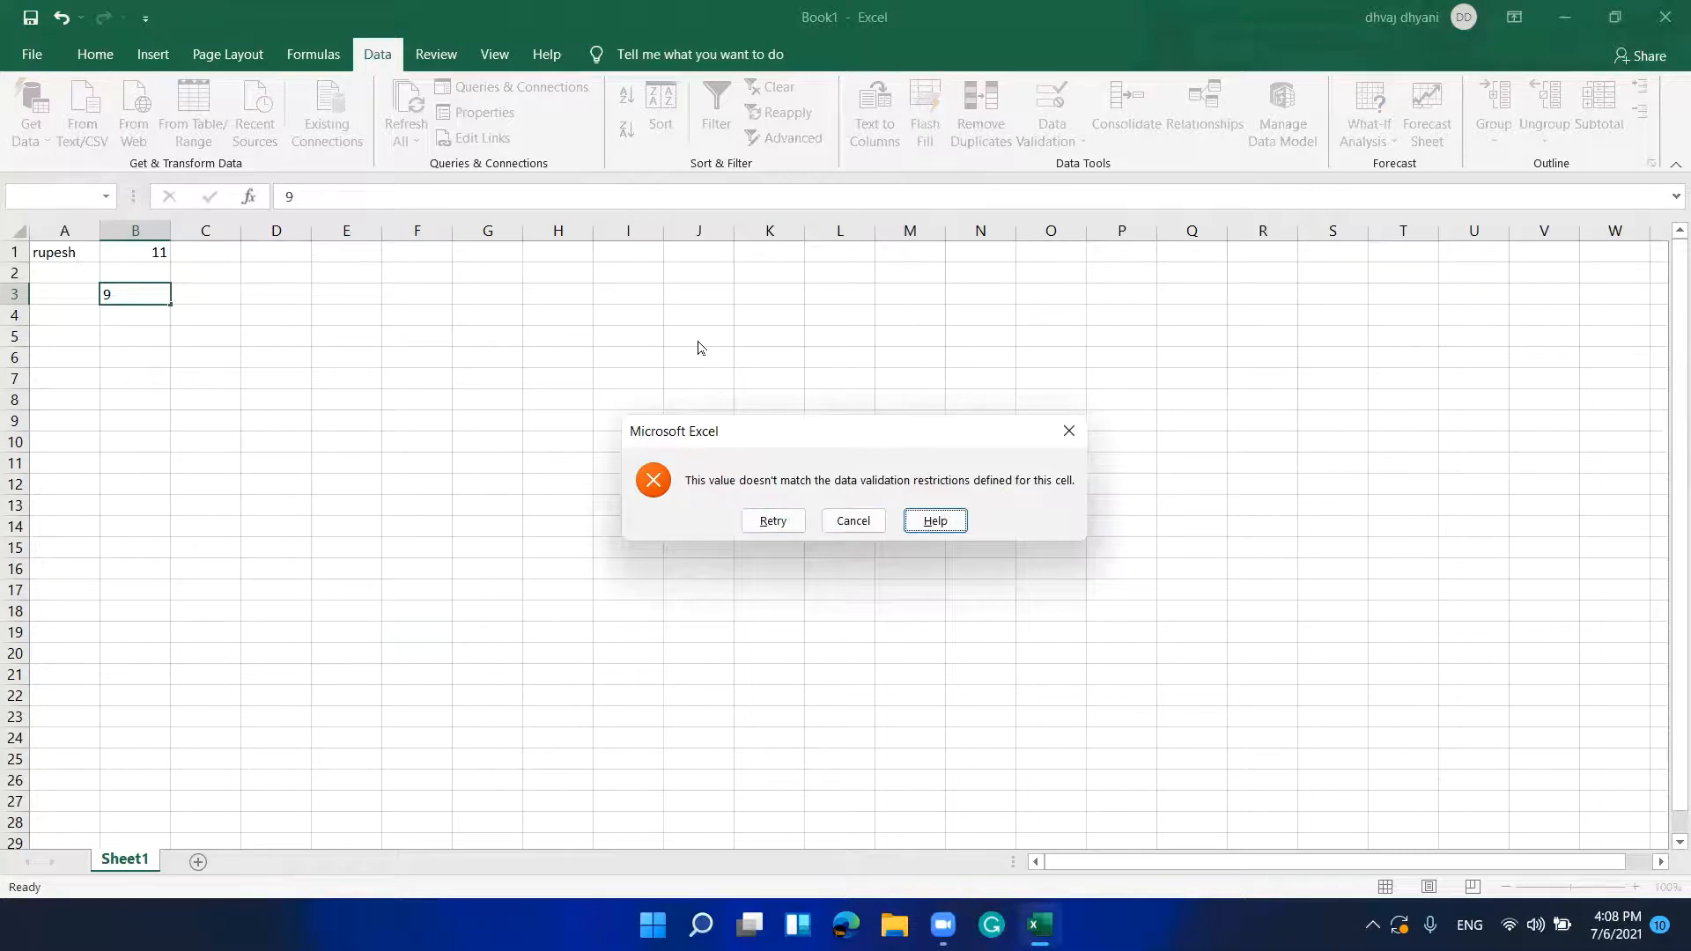
key("Return")
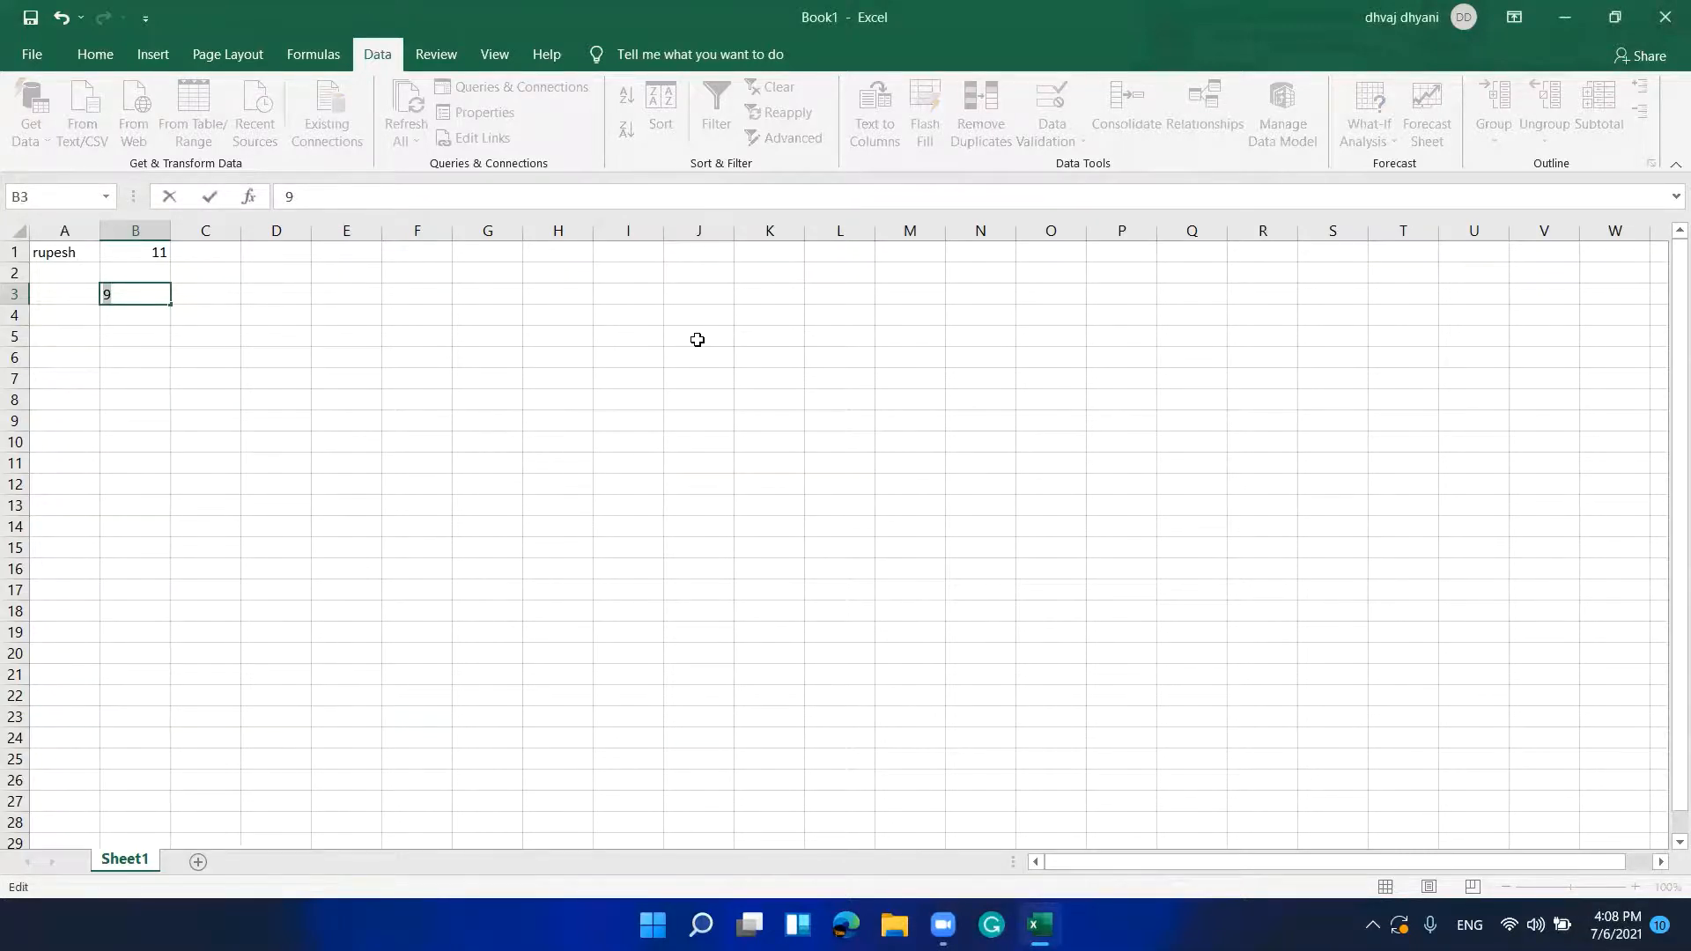
type("10")
key("Return")
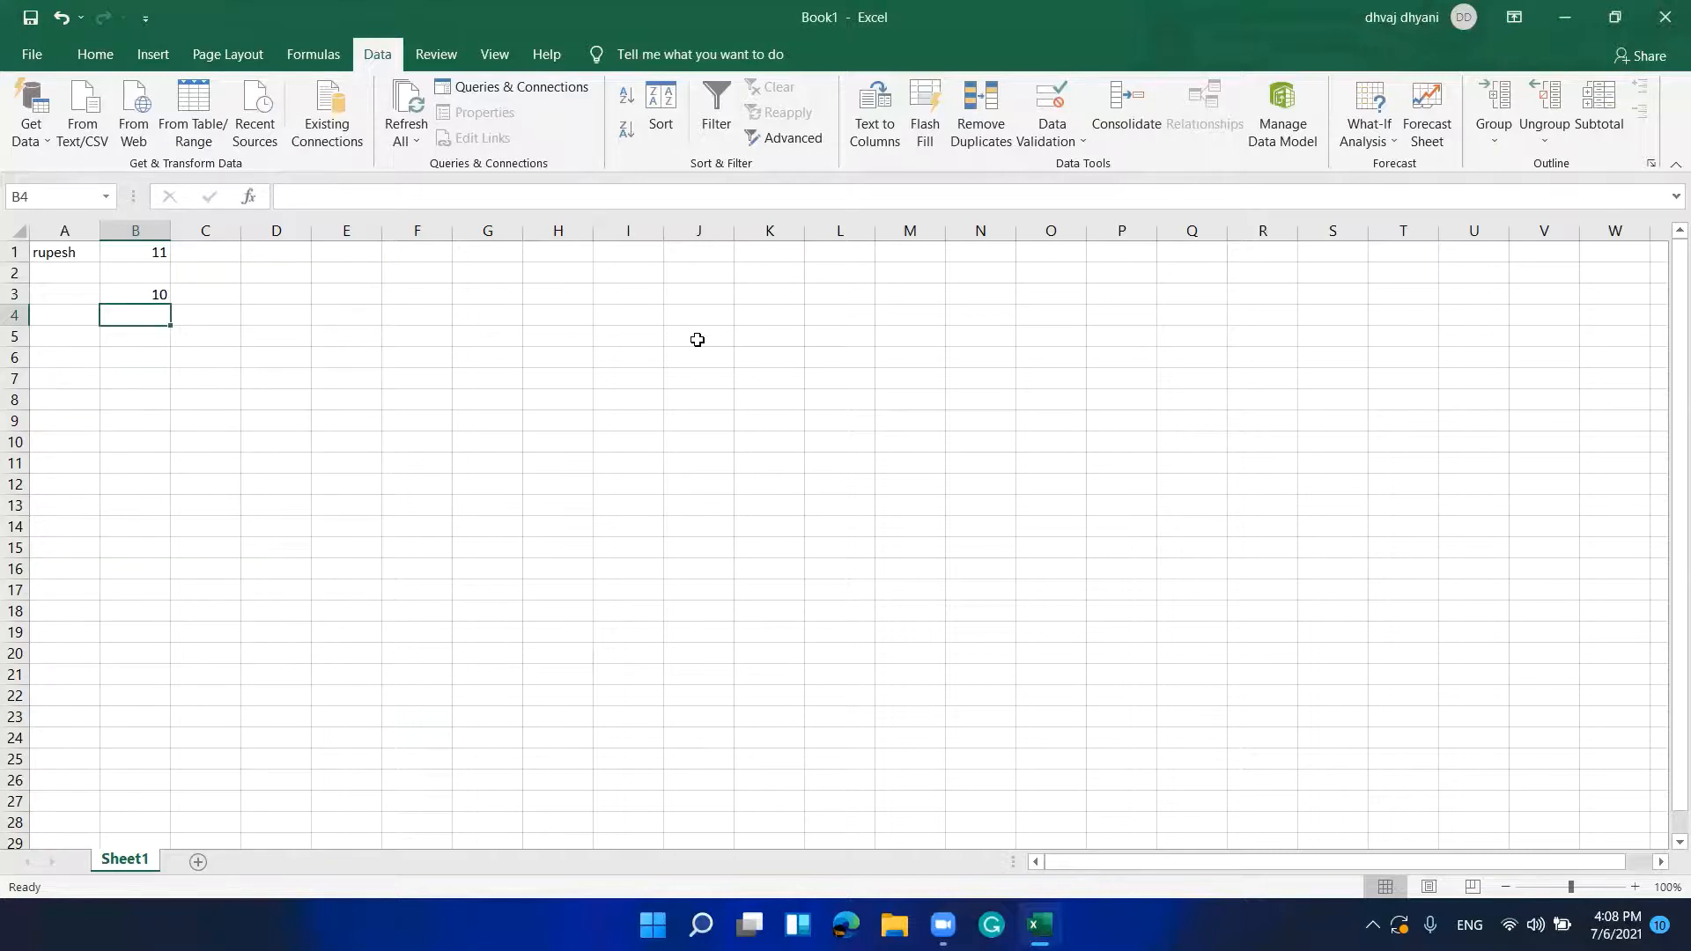
type("1")
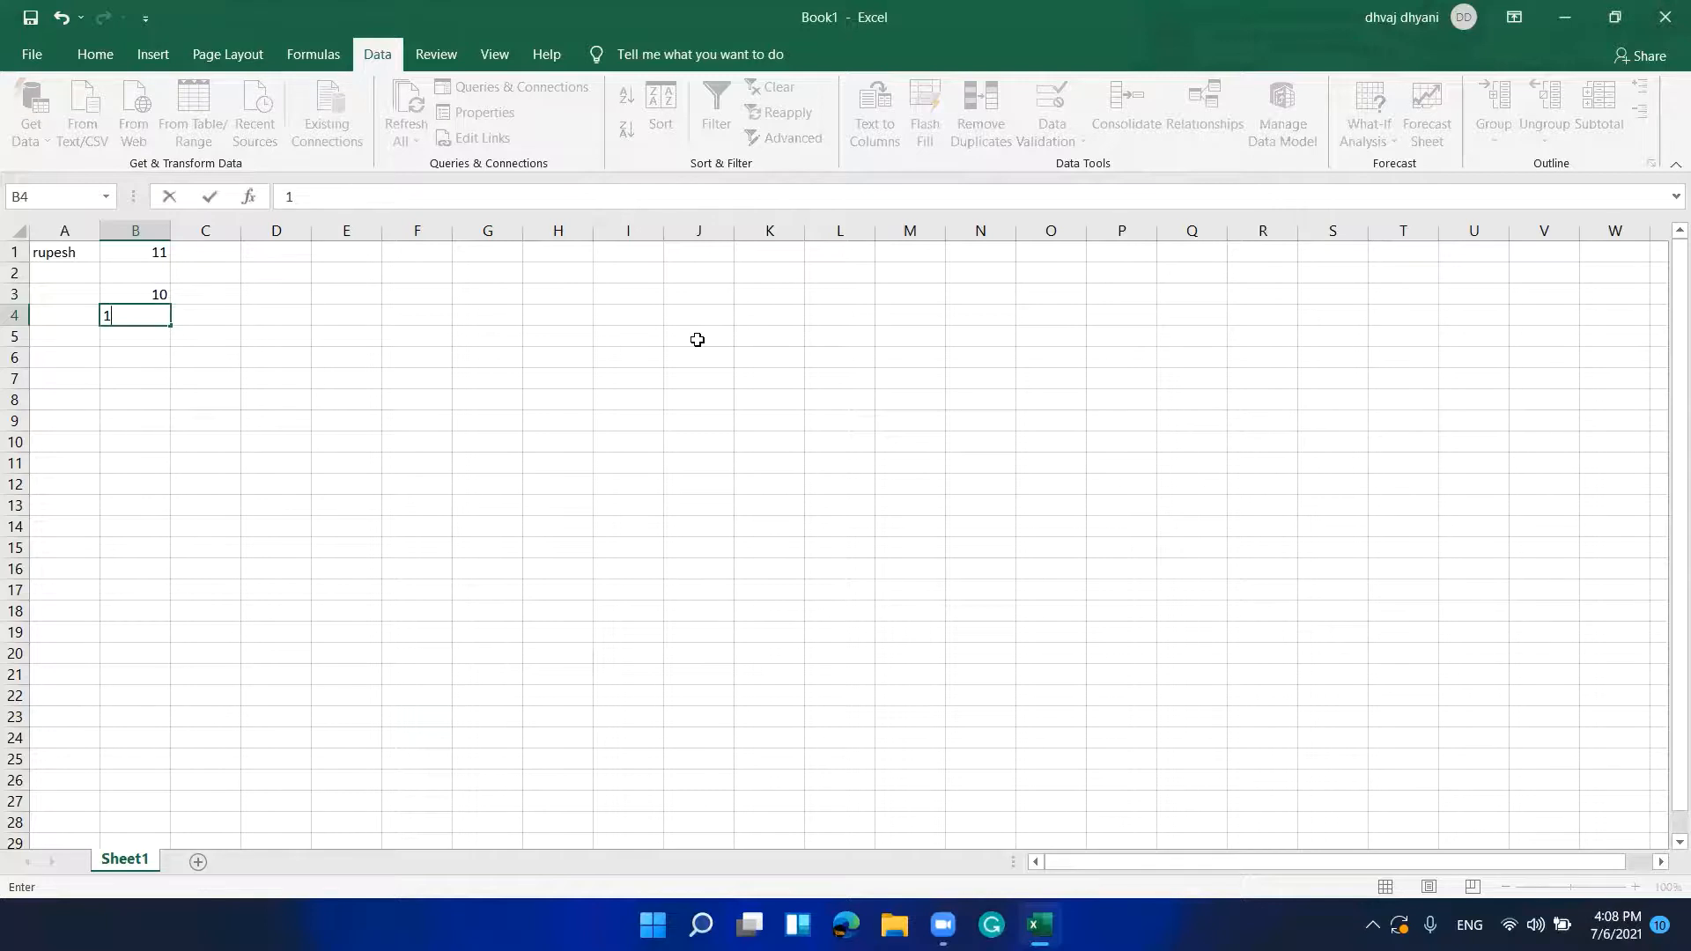
type("00")
key("Return")
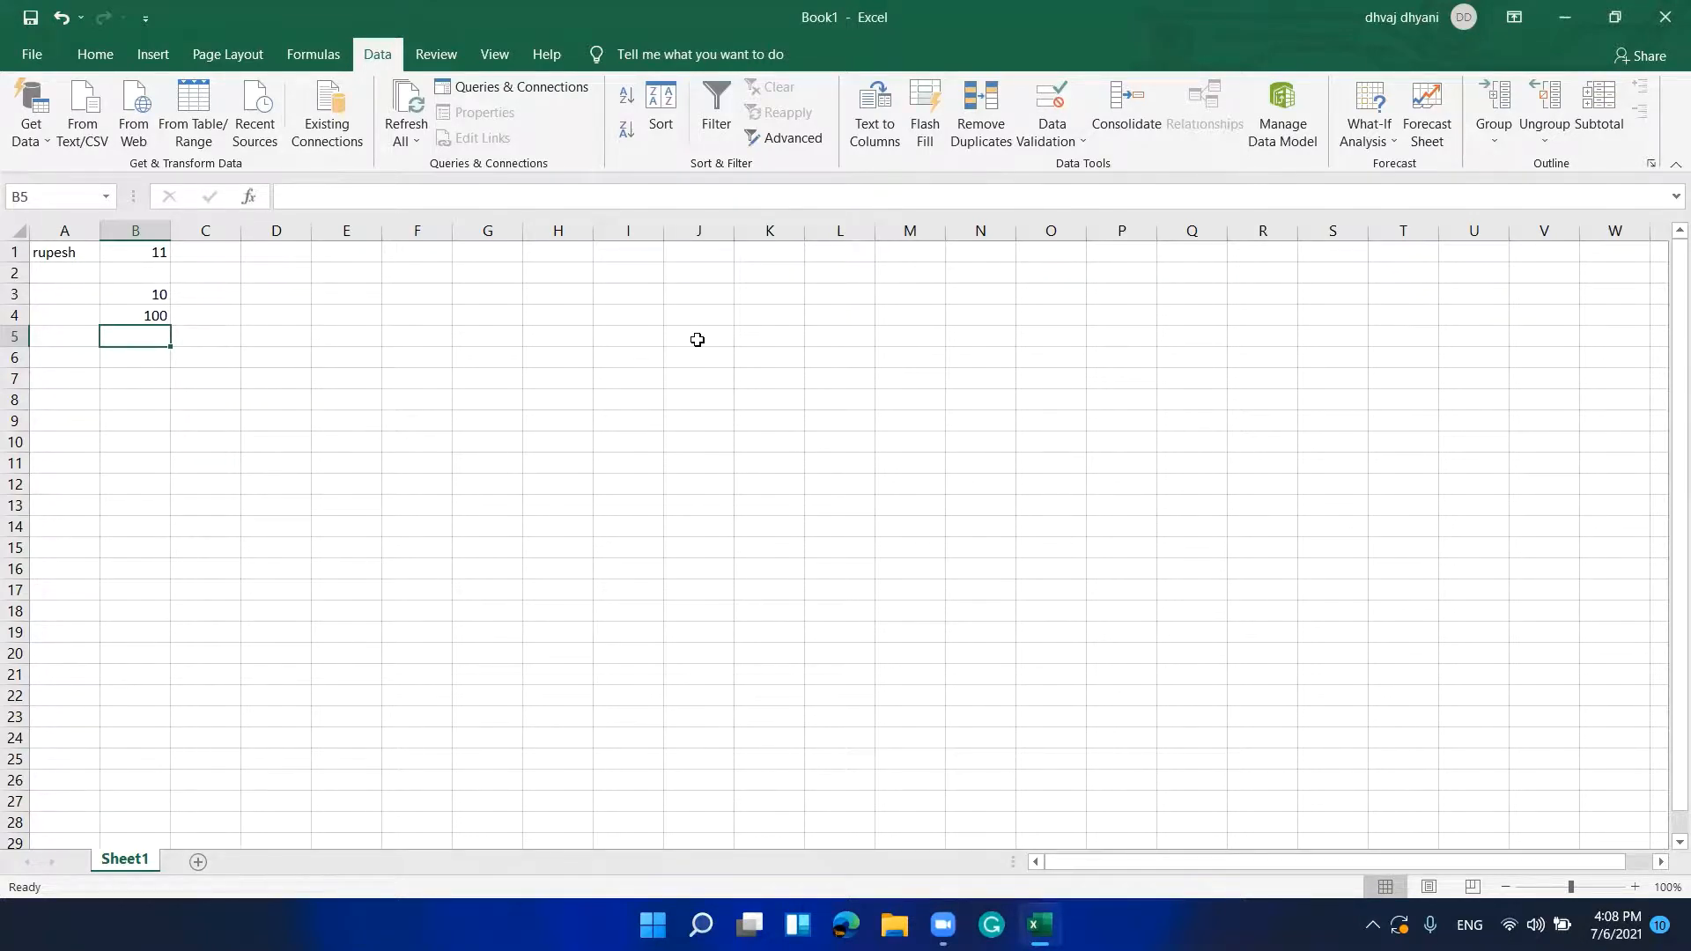
key("Left")
key("Up")
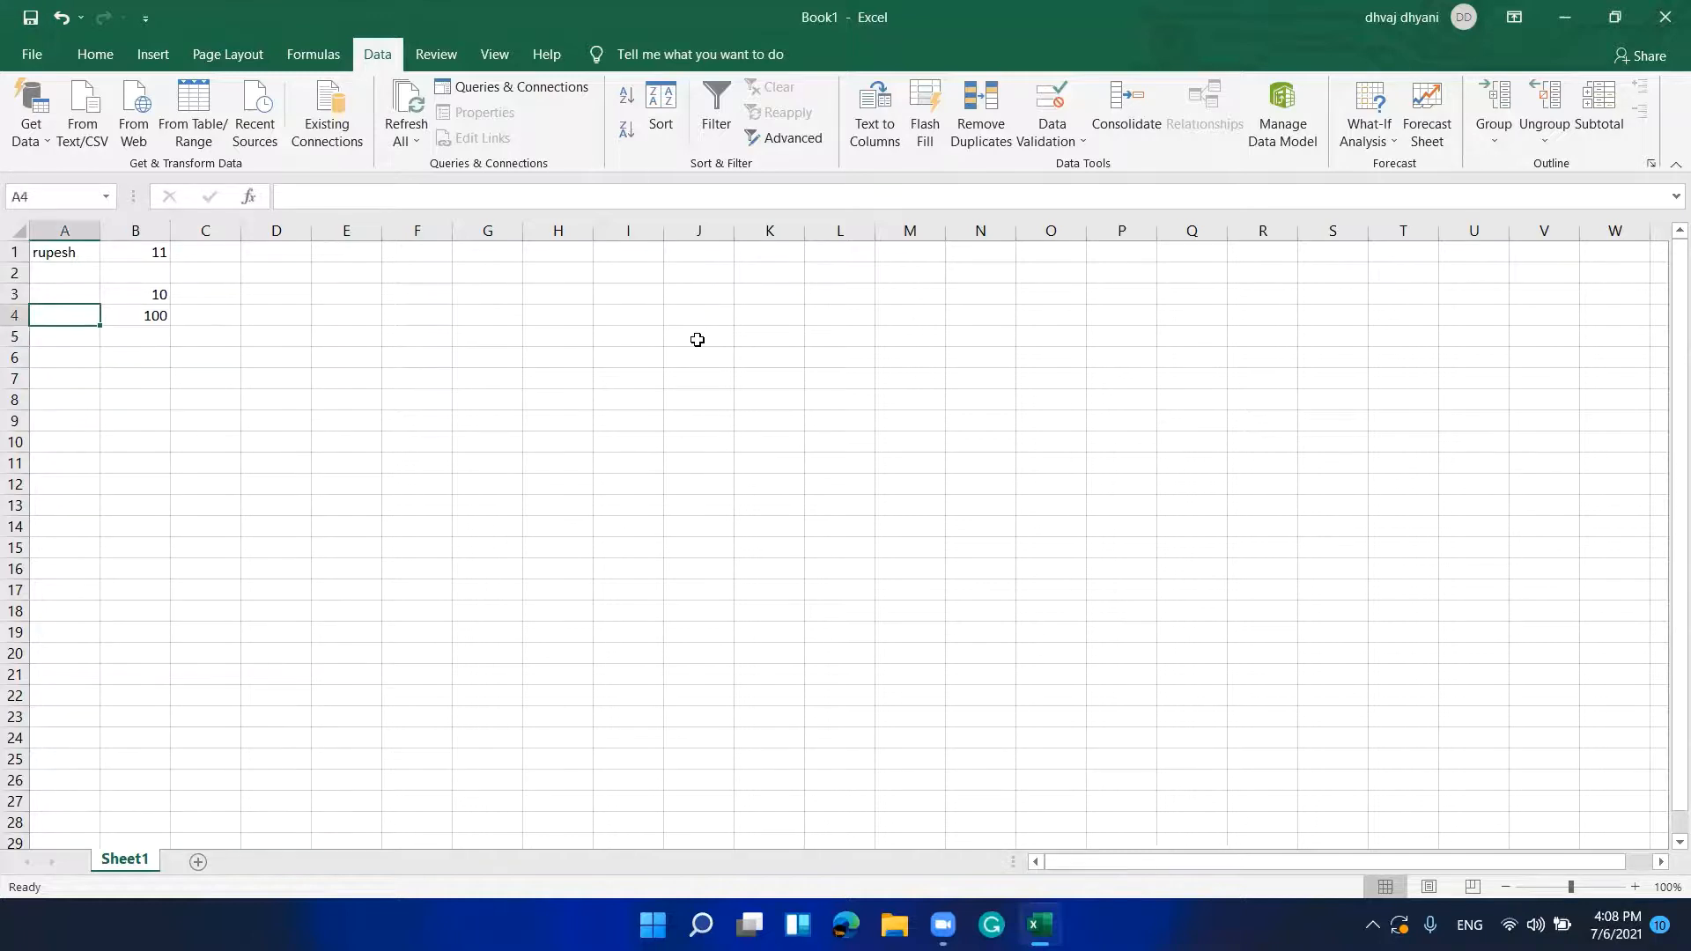
key("shift+Down")
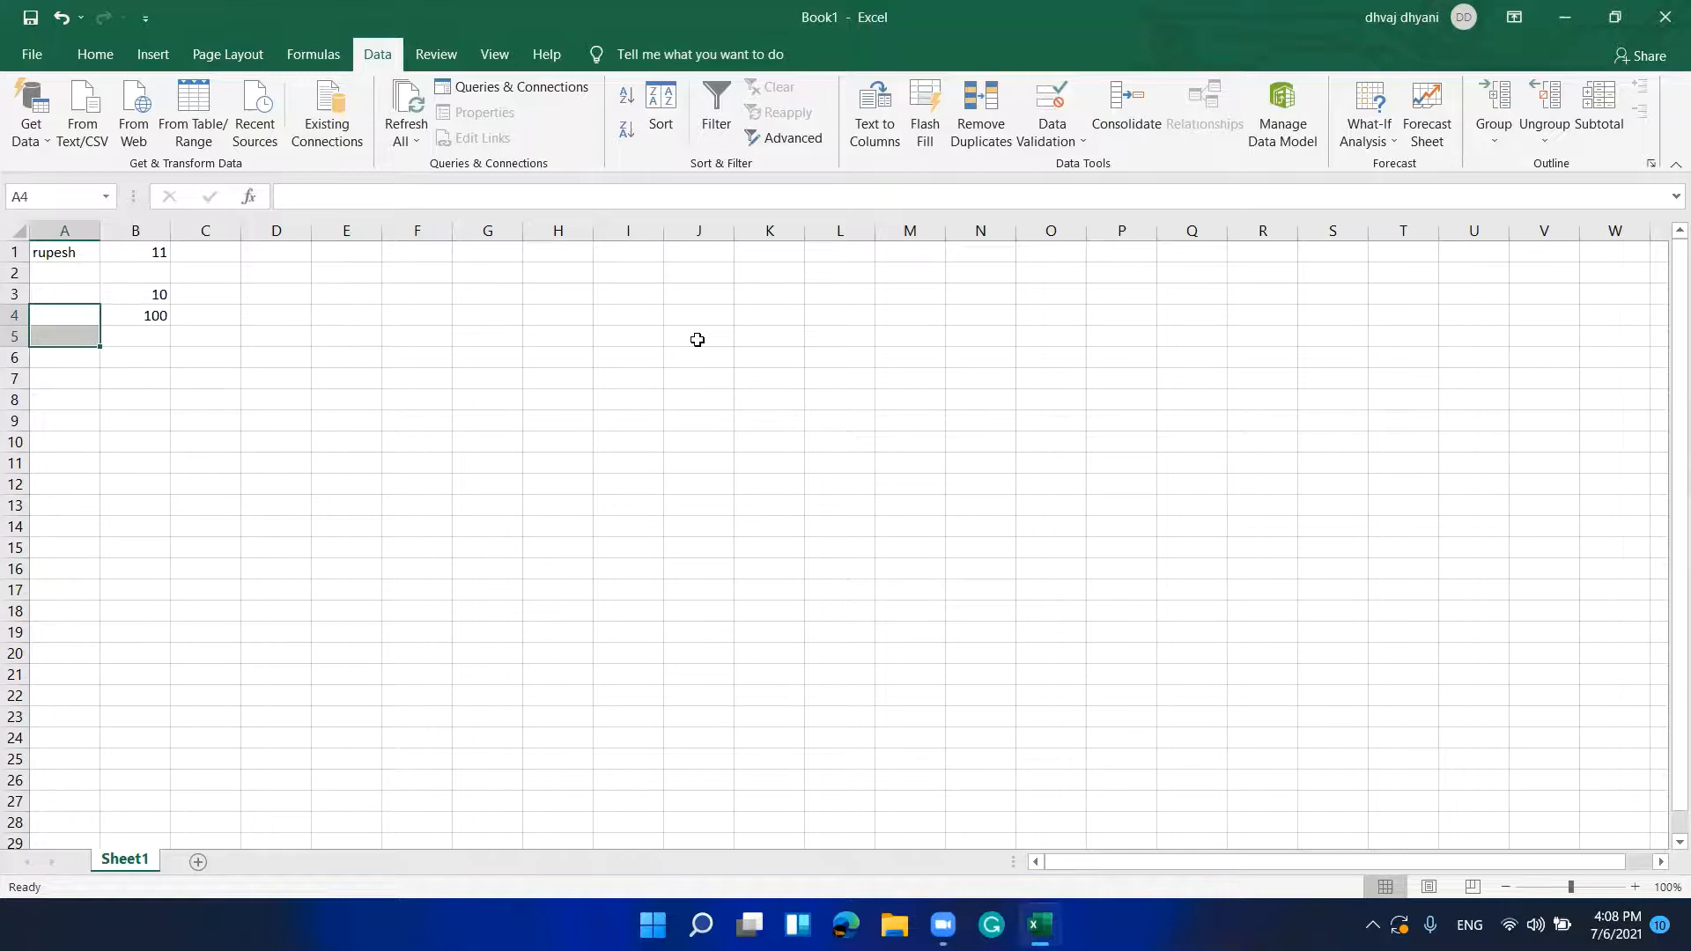
Step: Select cells C1:C2 and open Data Validation for them
key("Right")
key("Right")
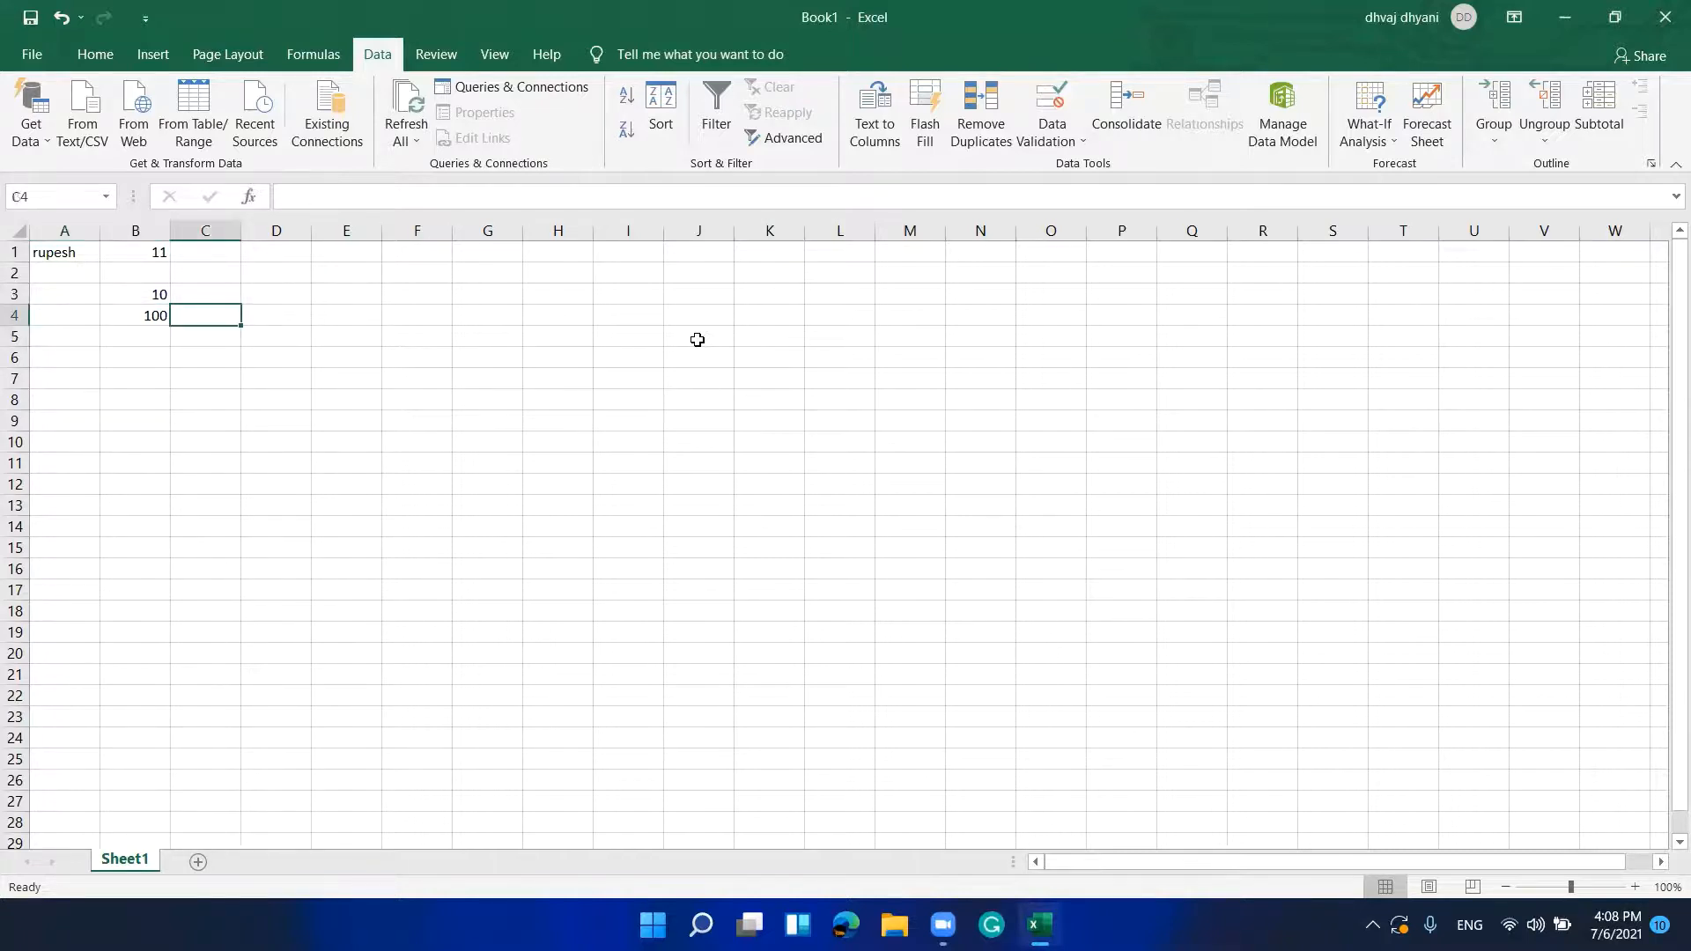
key("Up")
key("Up")
key("Up")
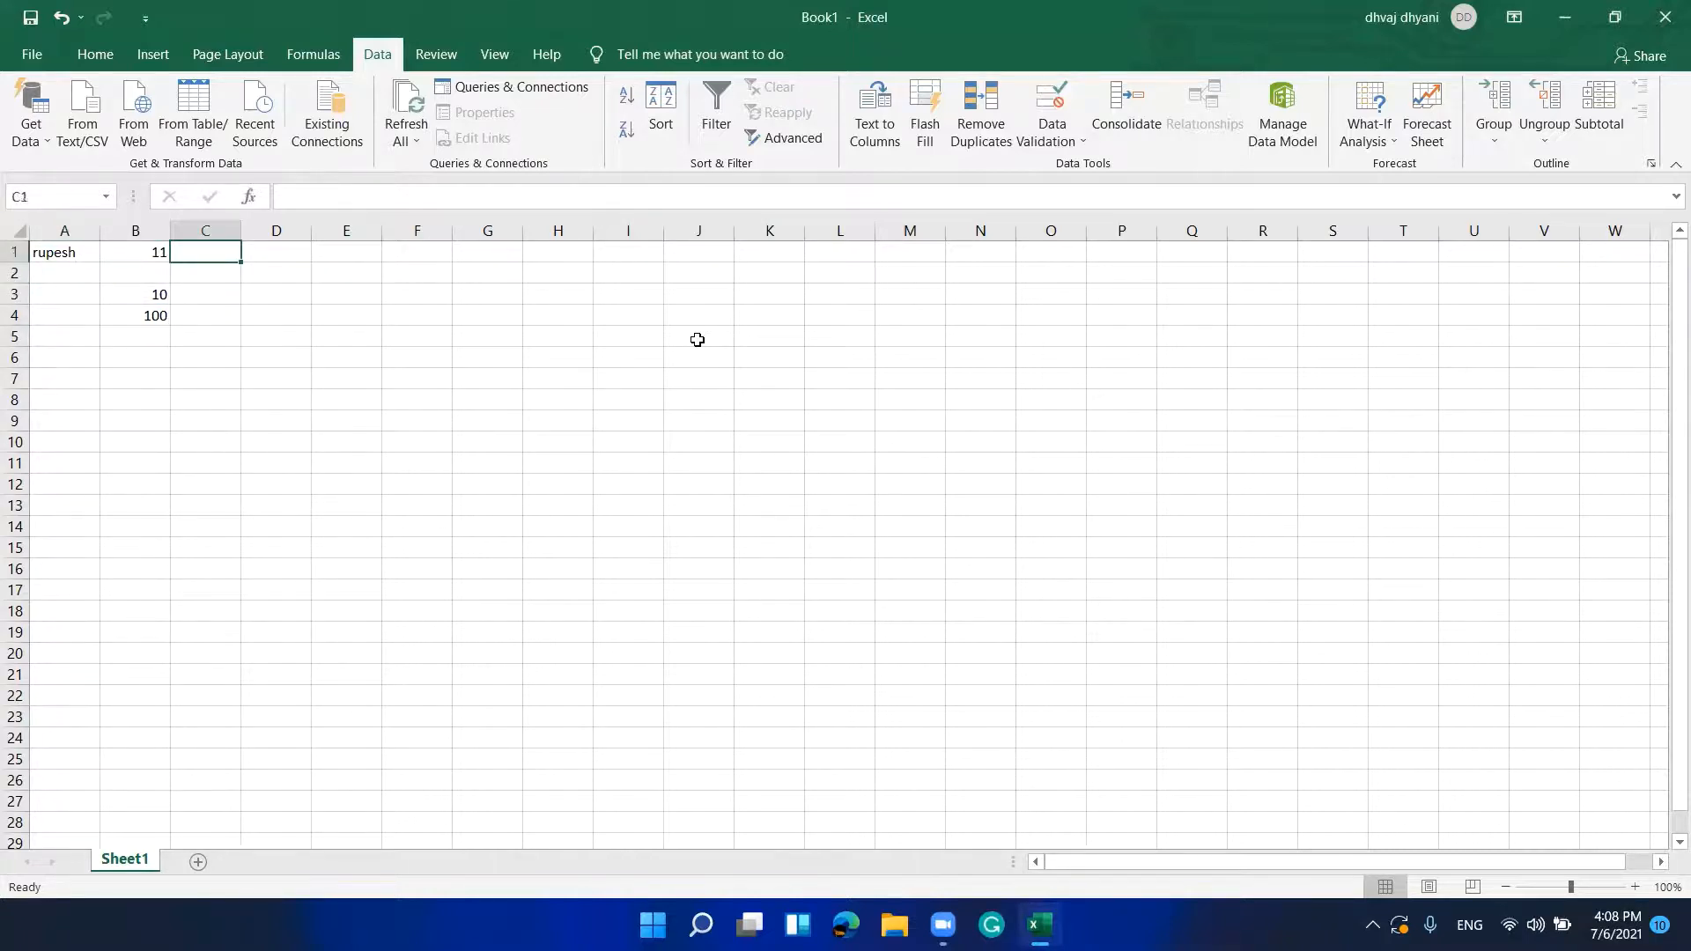
key("shift+Down")
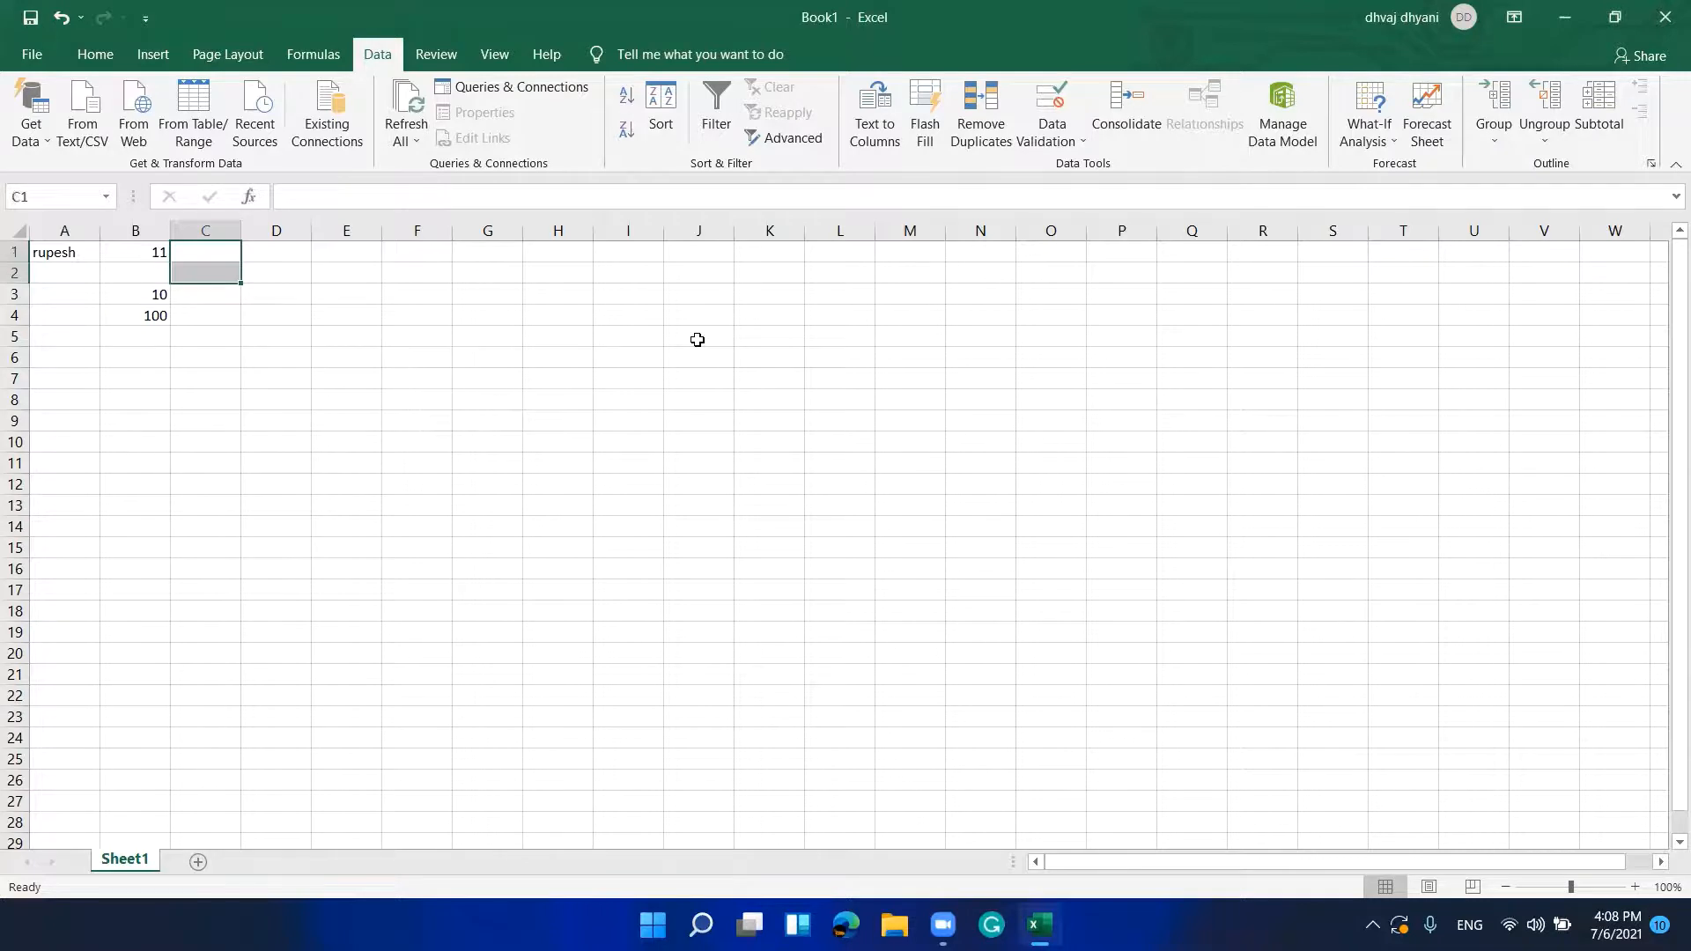
key("alt")
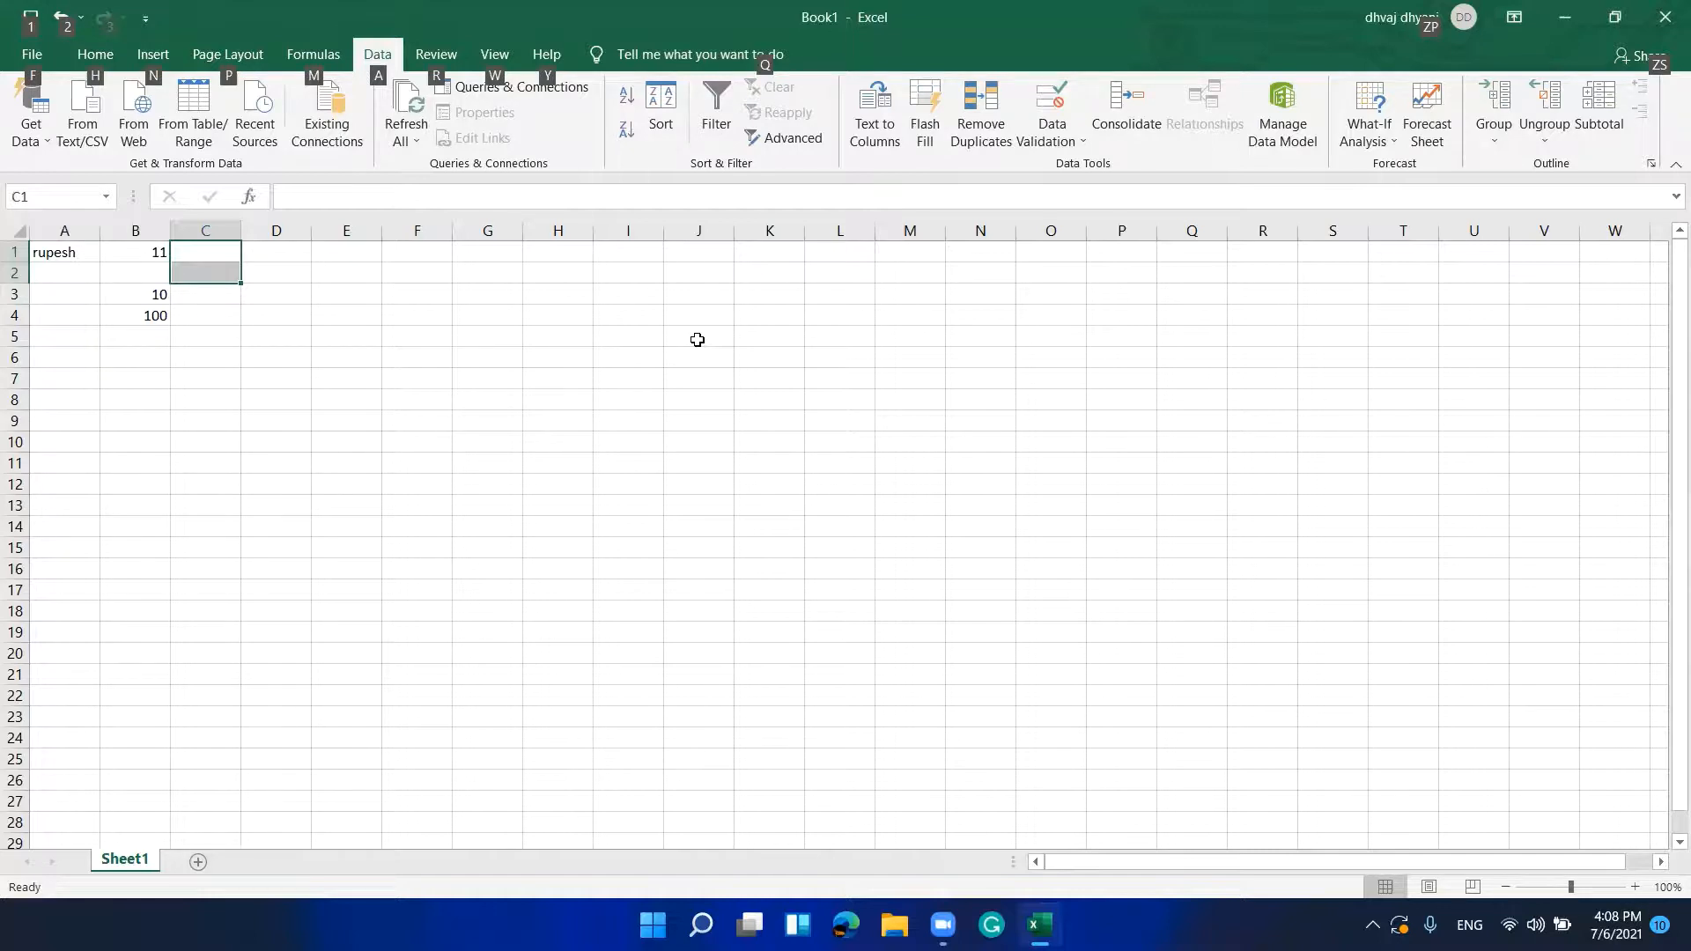
key("a")
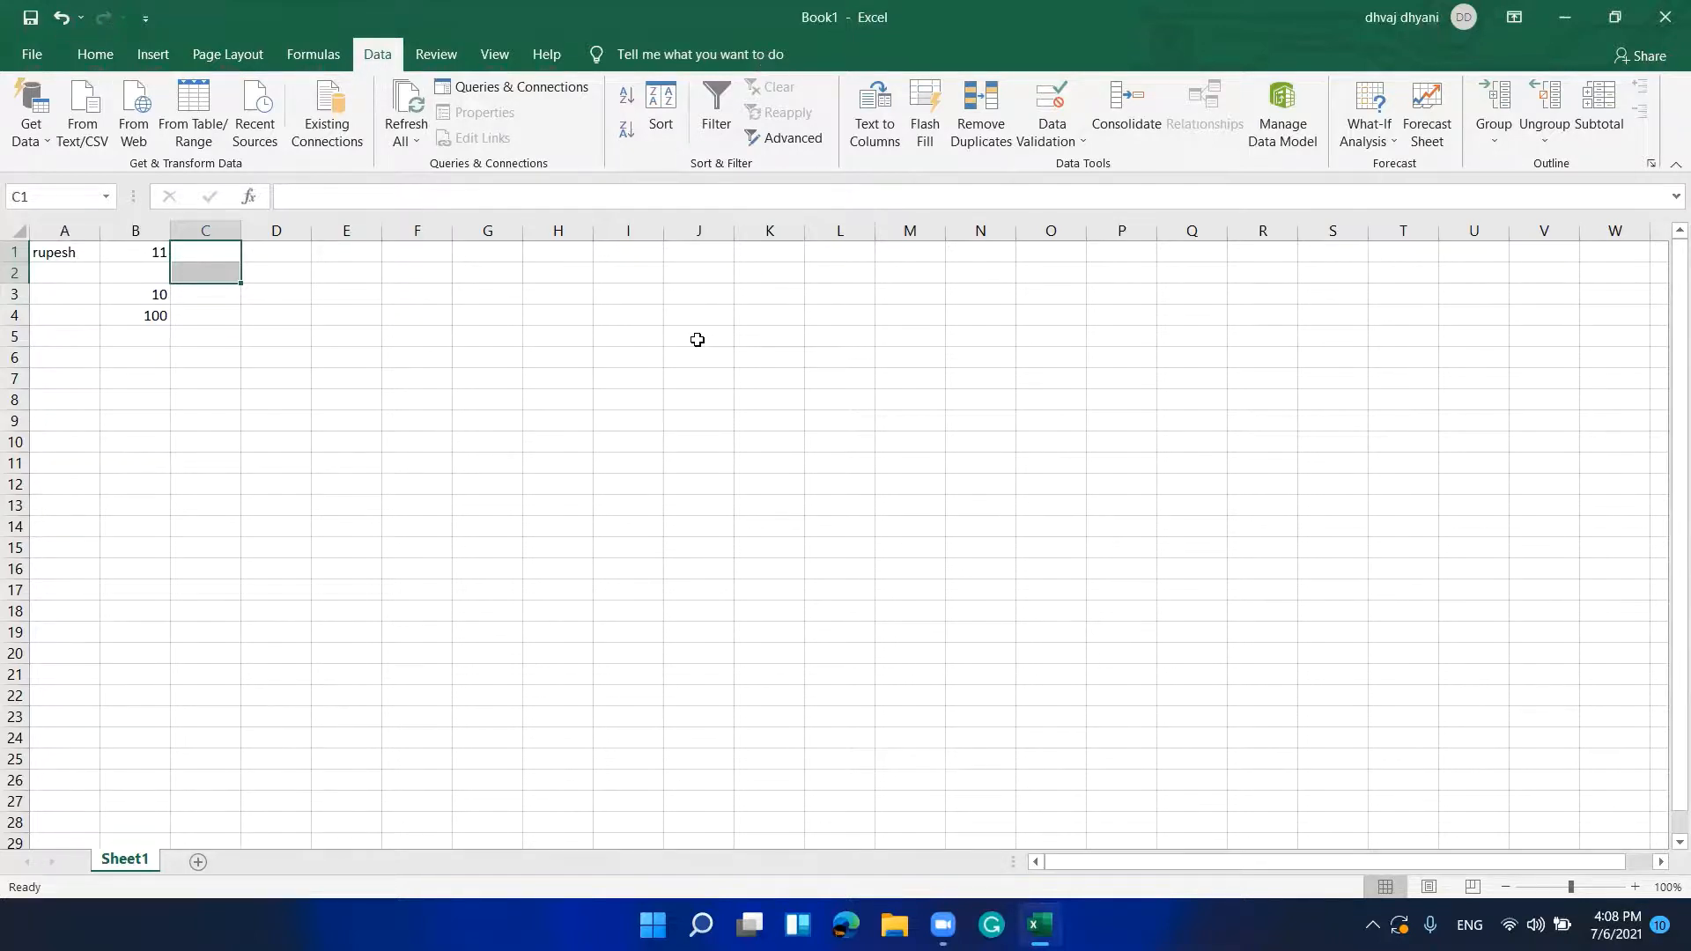
key("v")
key("v")
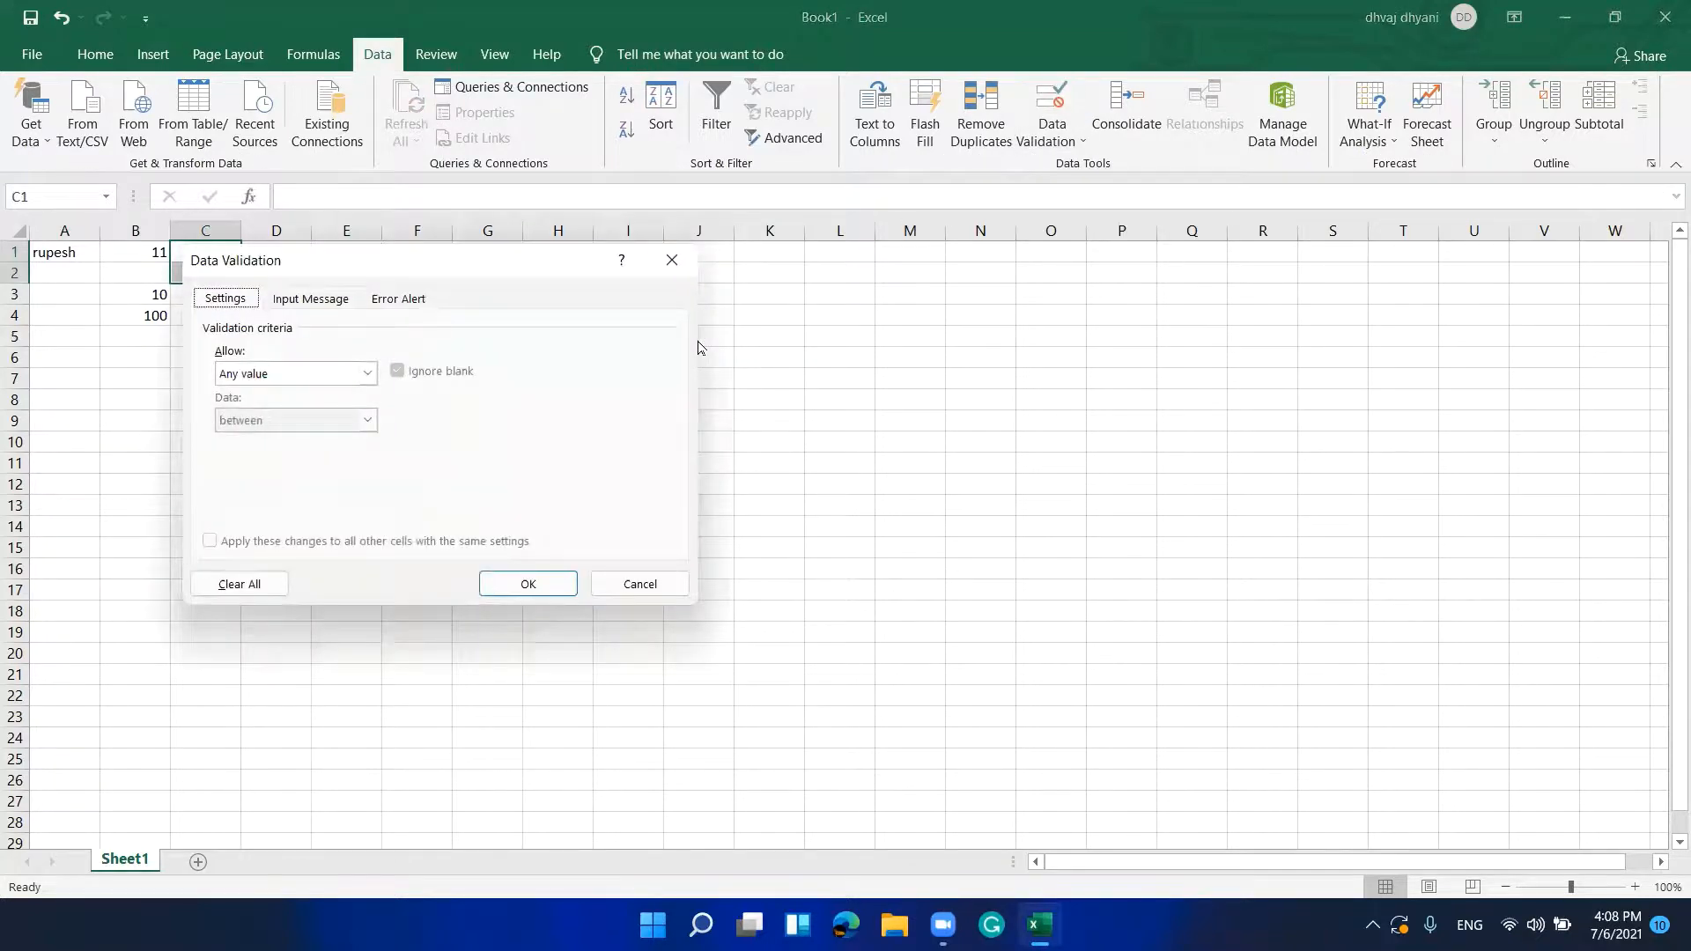
Step: Allow only whole numbers less than or equal to 10, apply it, and return to C1
key("Tab")
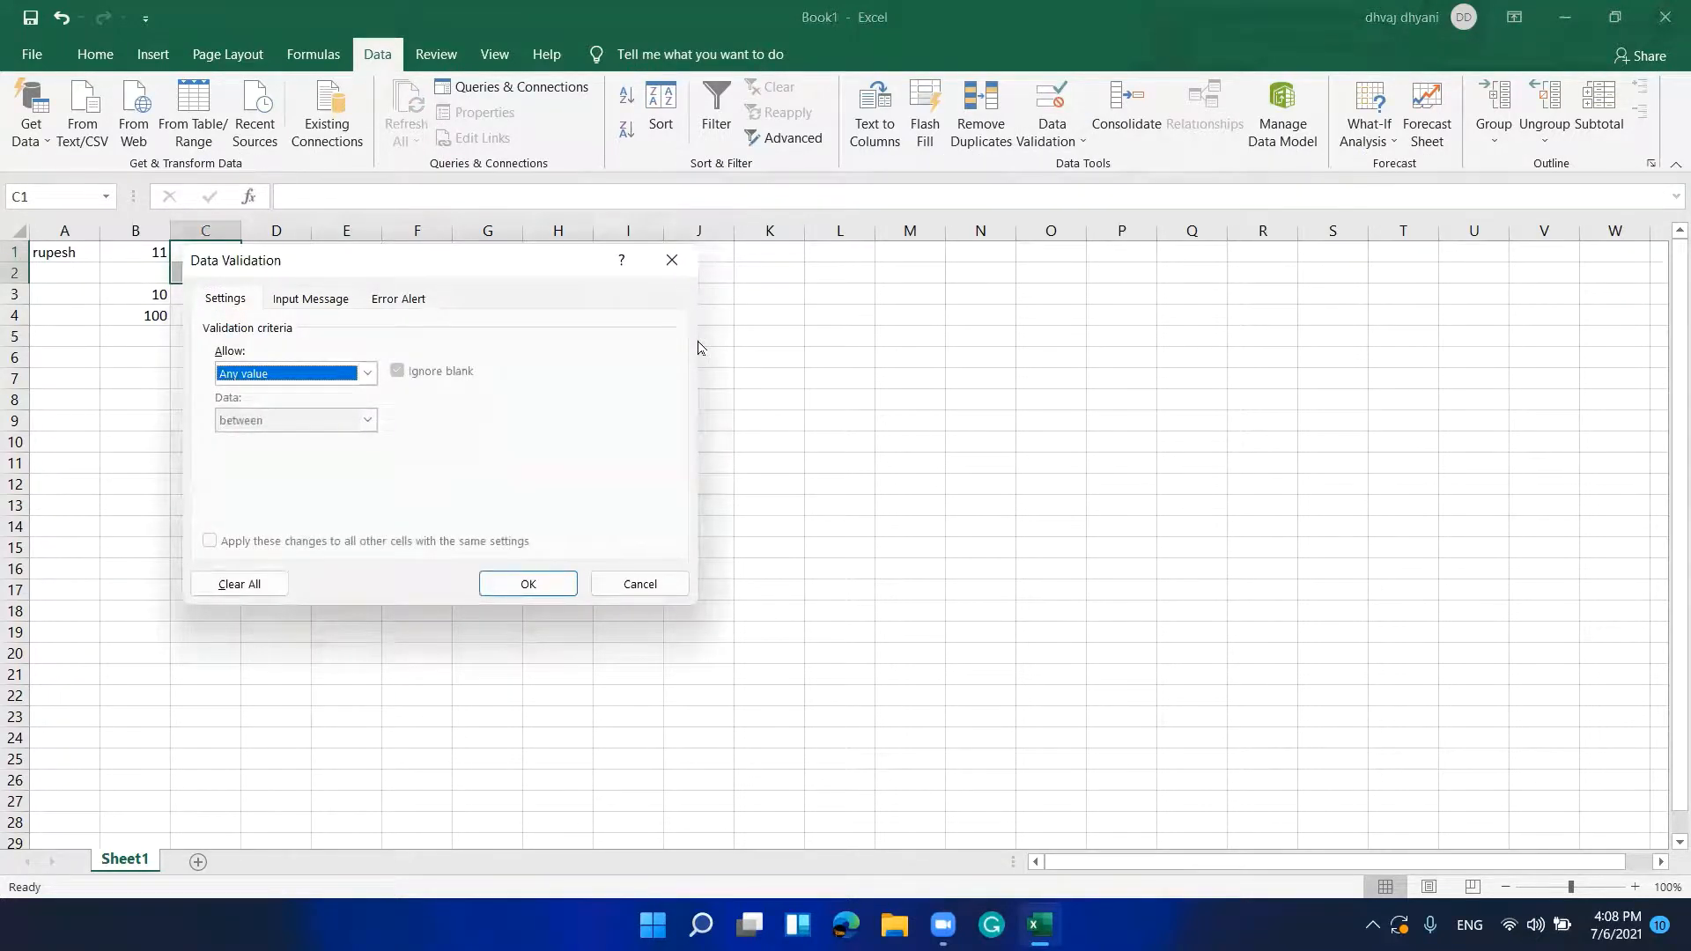
key("alt+Down")
key("Down")
key("Down")
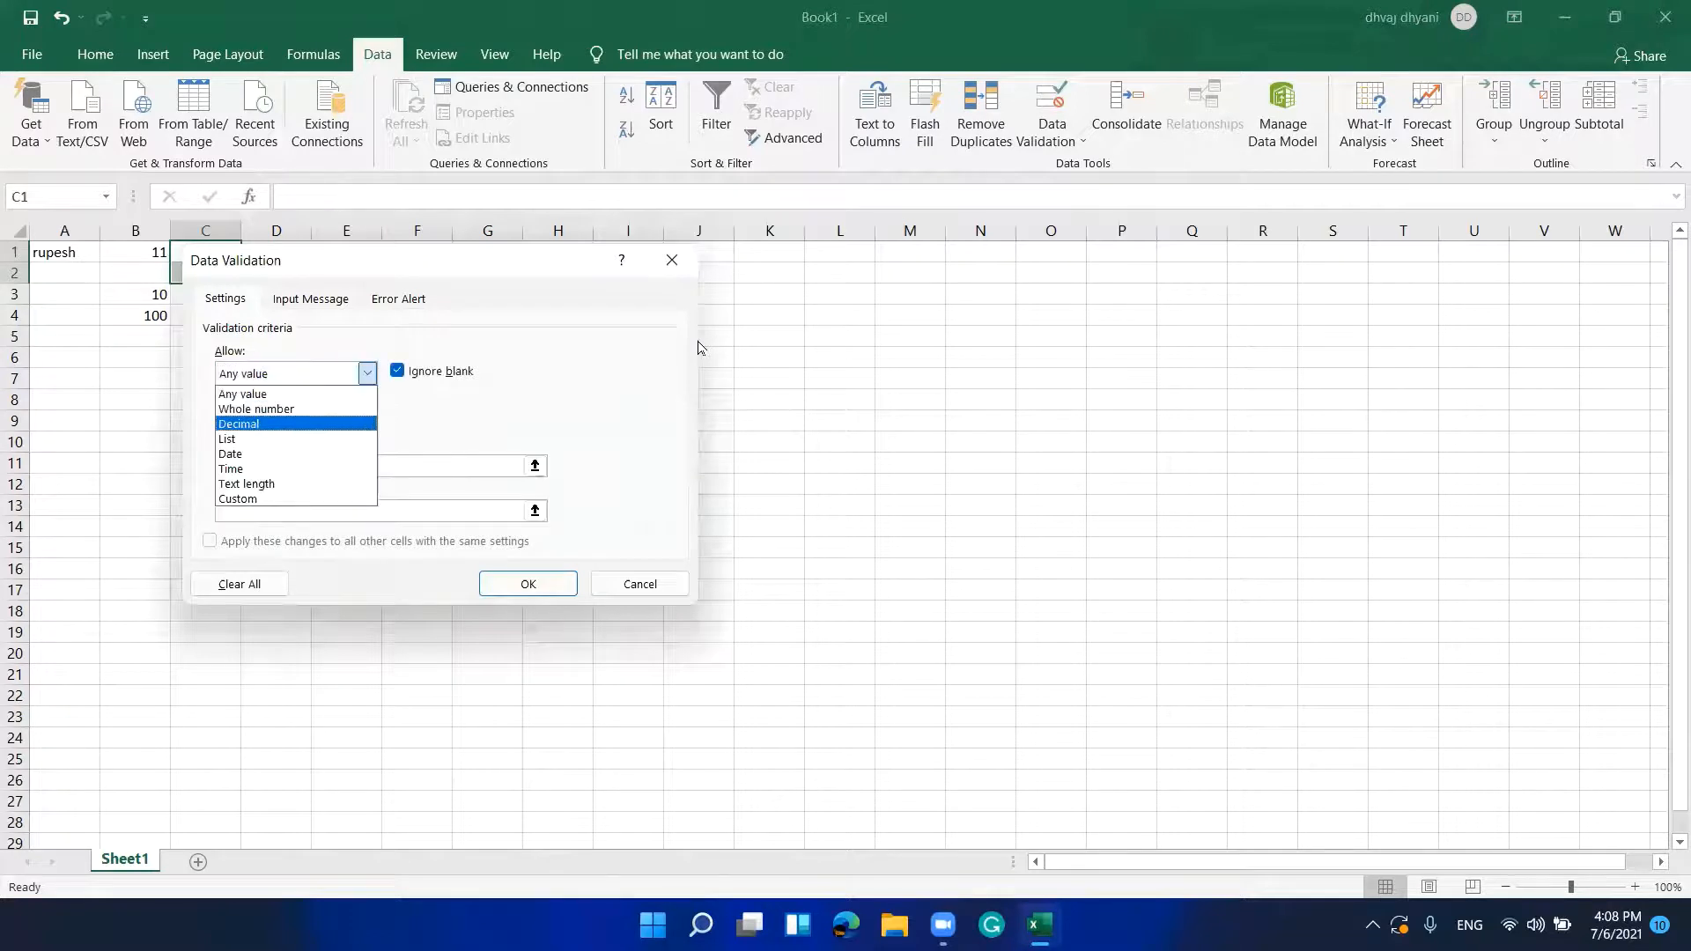
key("Up")
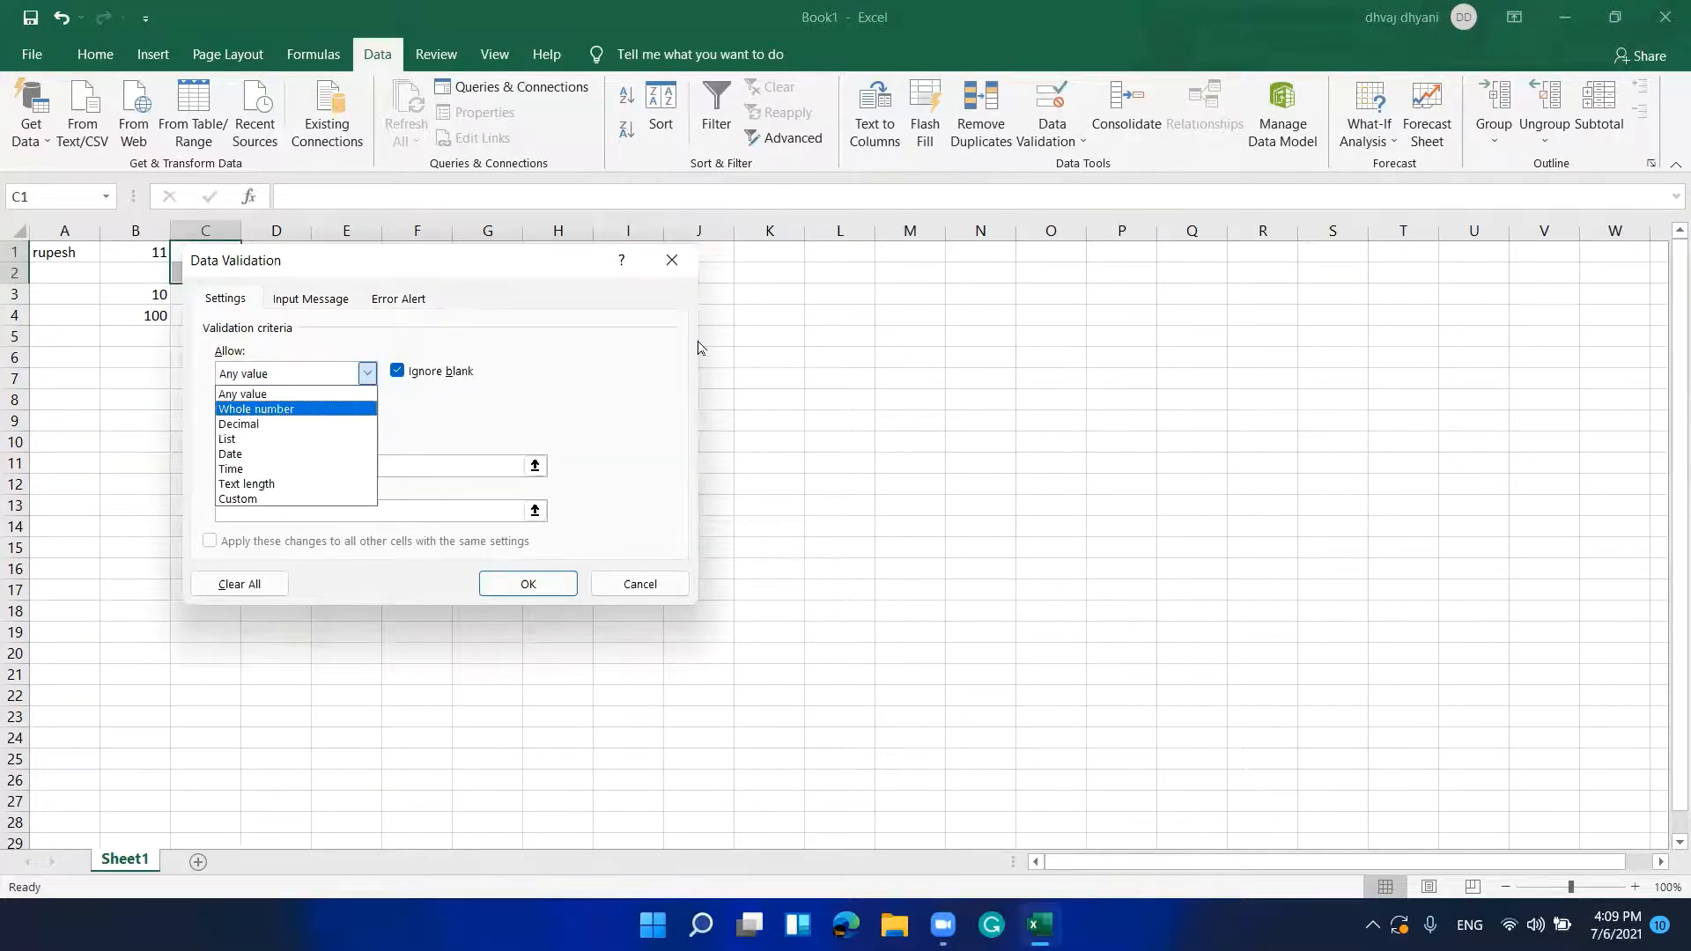
key("Return")
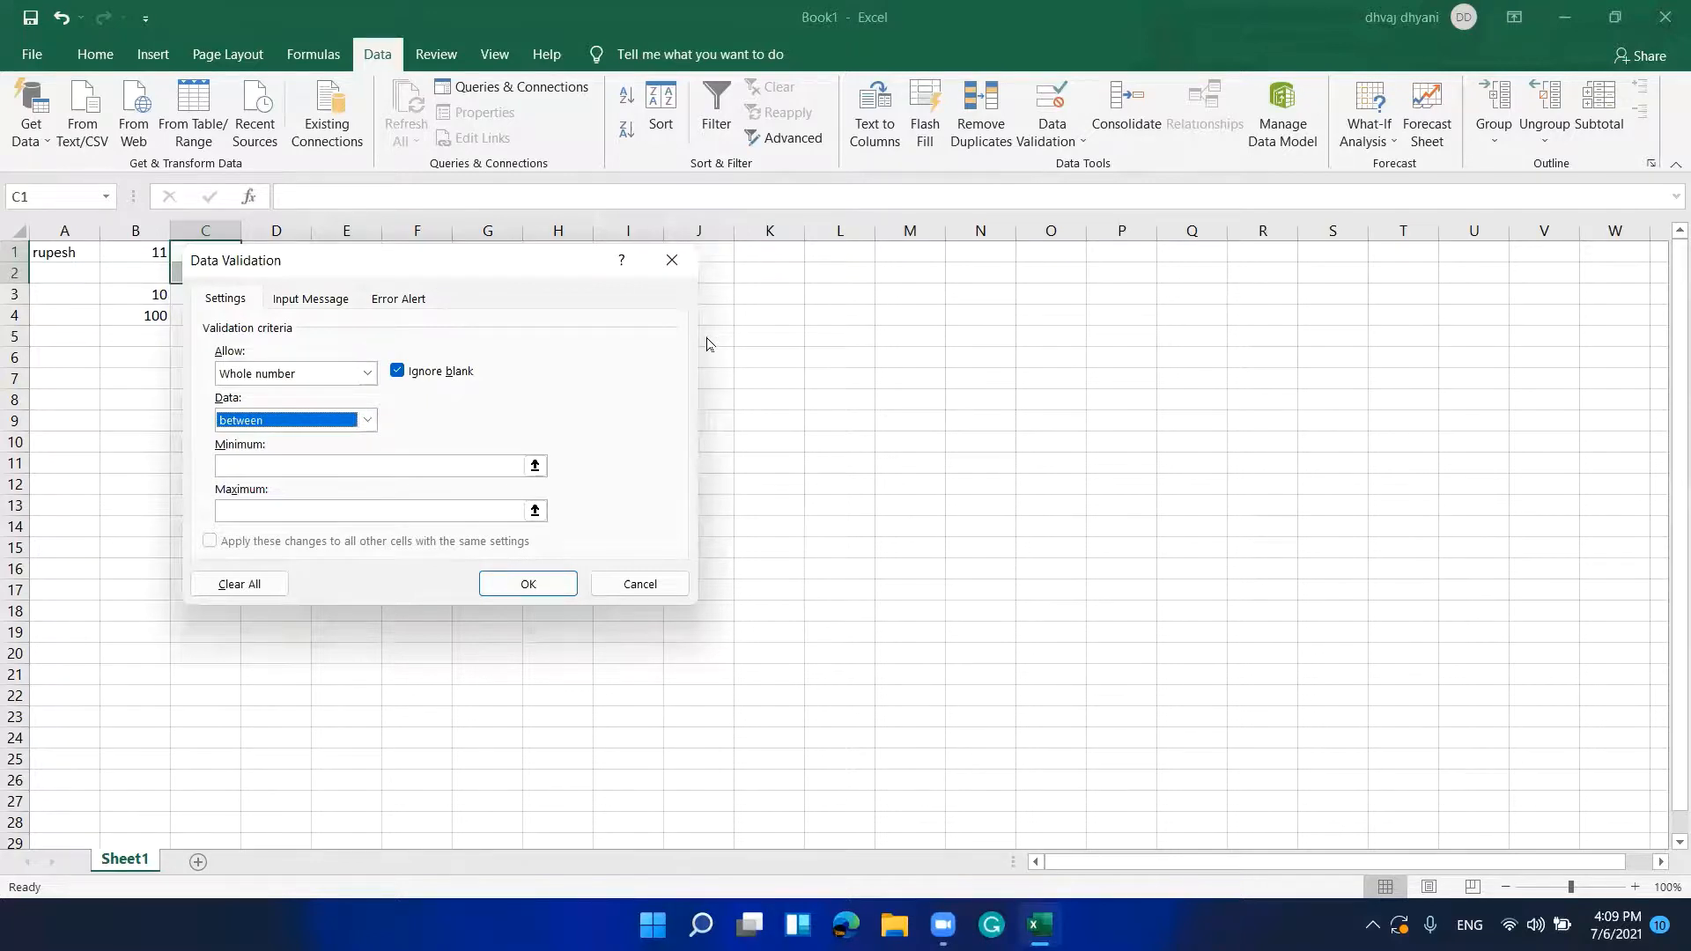
key("alt+Down")
key("Down")
key("Down")
key("Down")
key("Down")
key("Down")
key("Down")
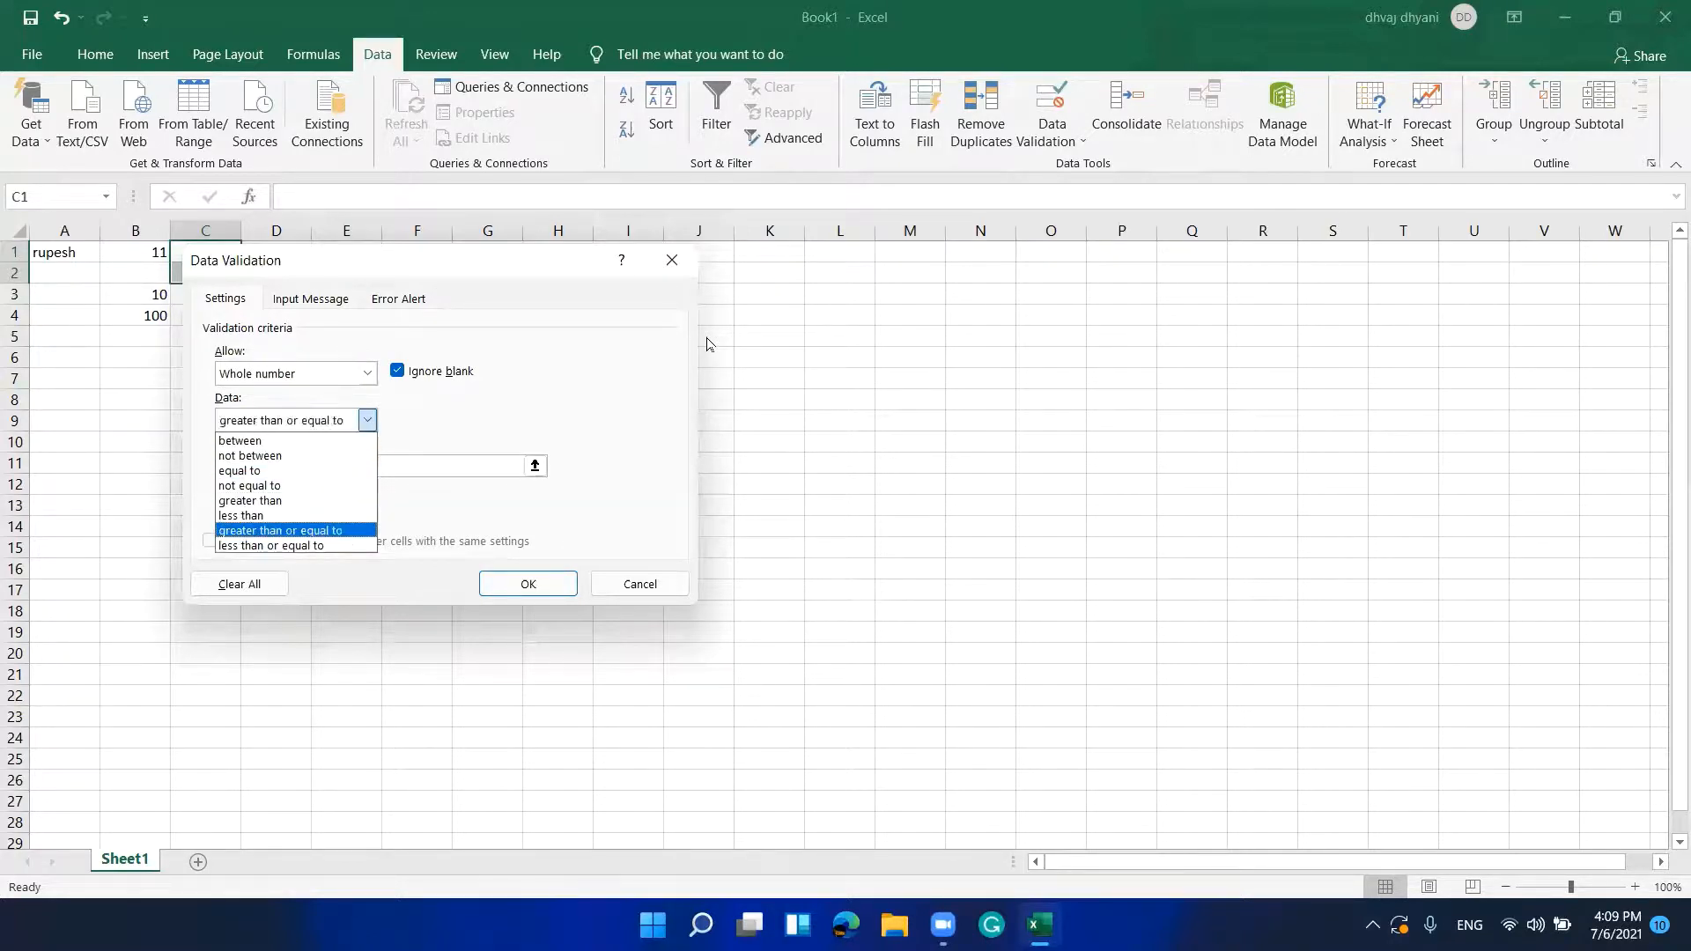
key("Down")
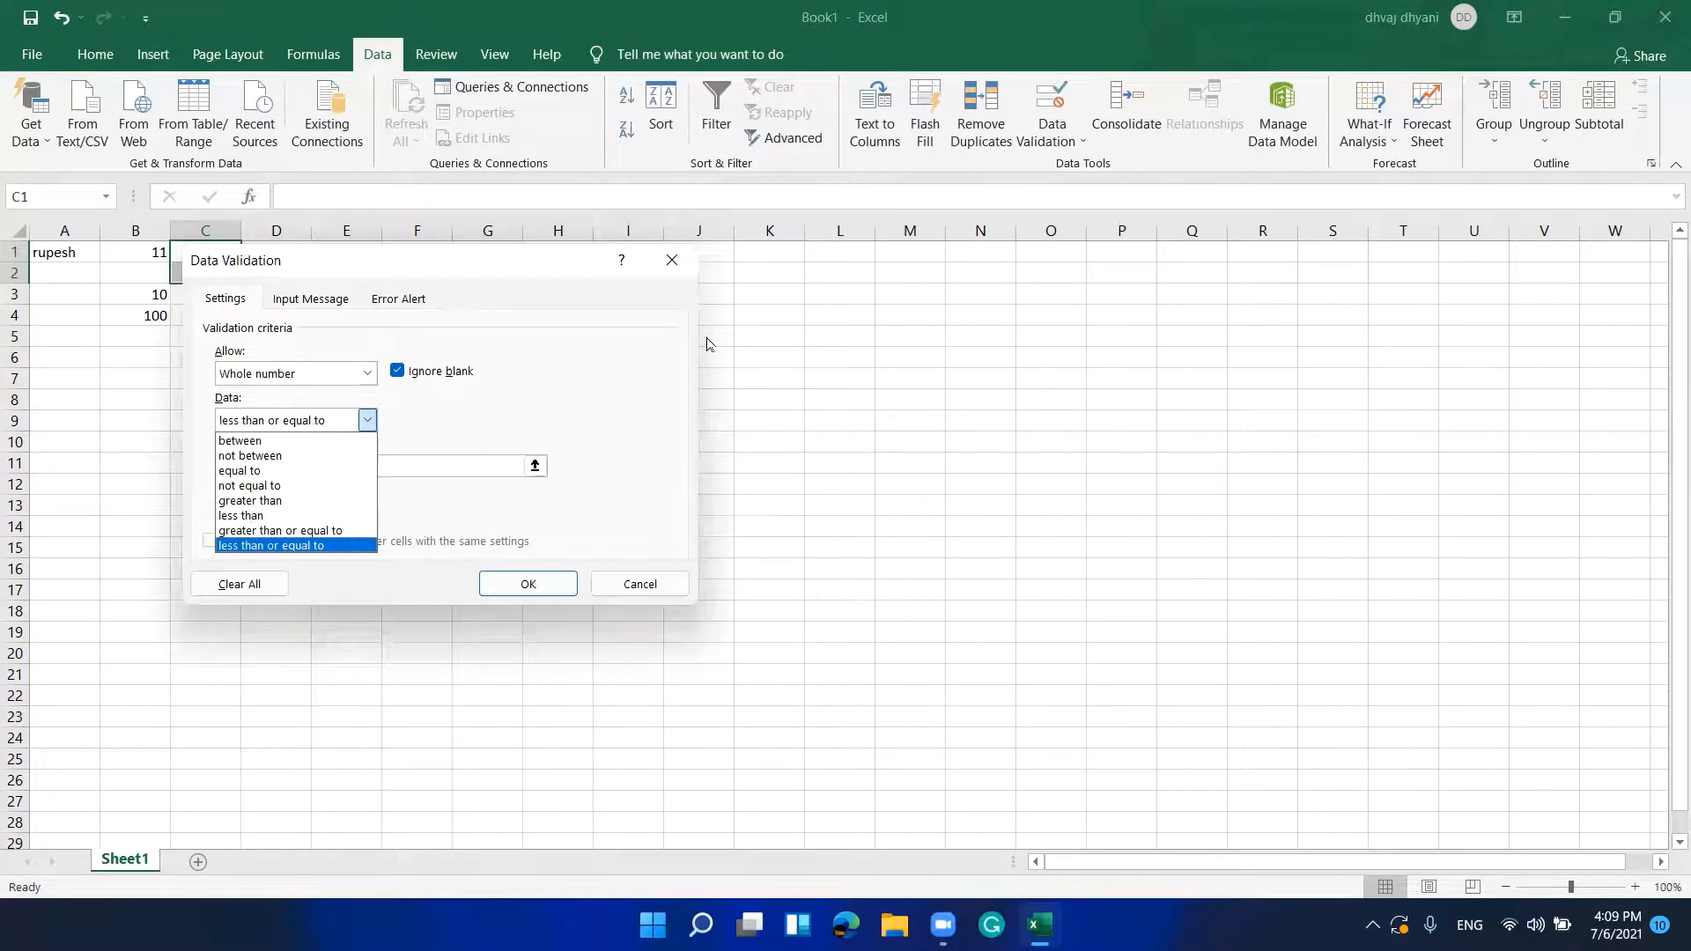
key("Return")
key("Tab")
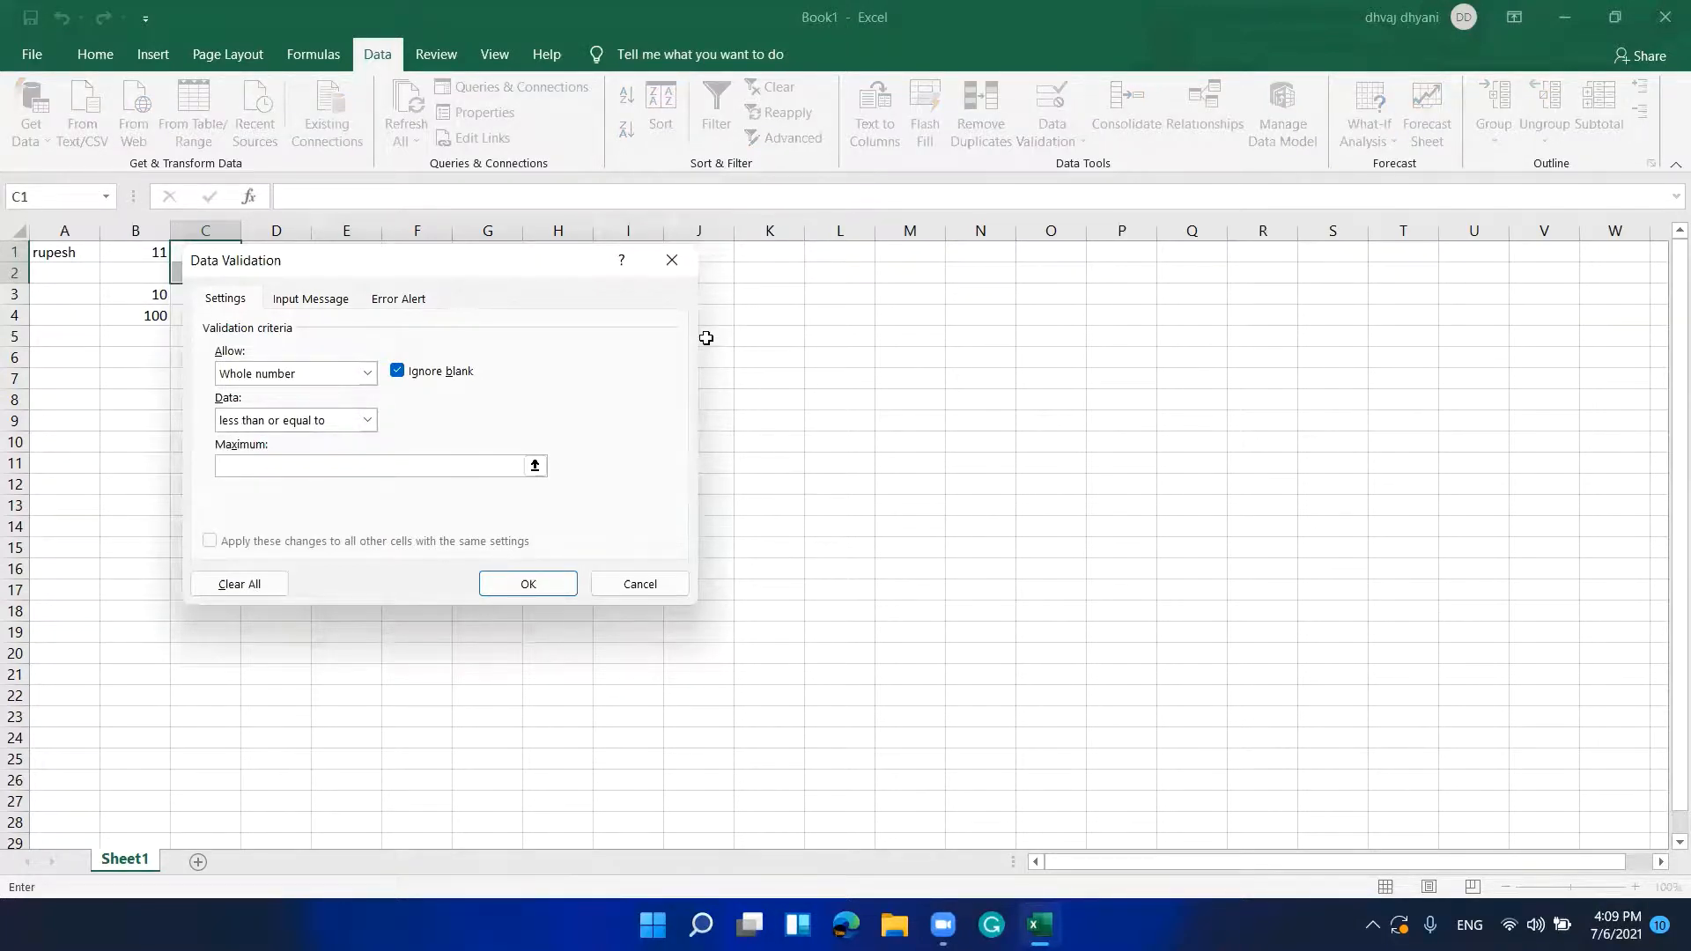
type("10")
key("Tab")
key("Tab")
key("Tab")
key("Return")
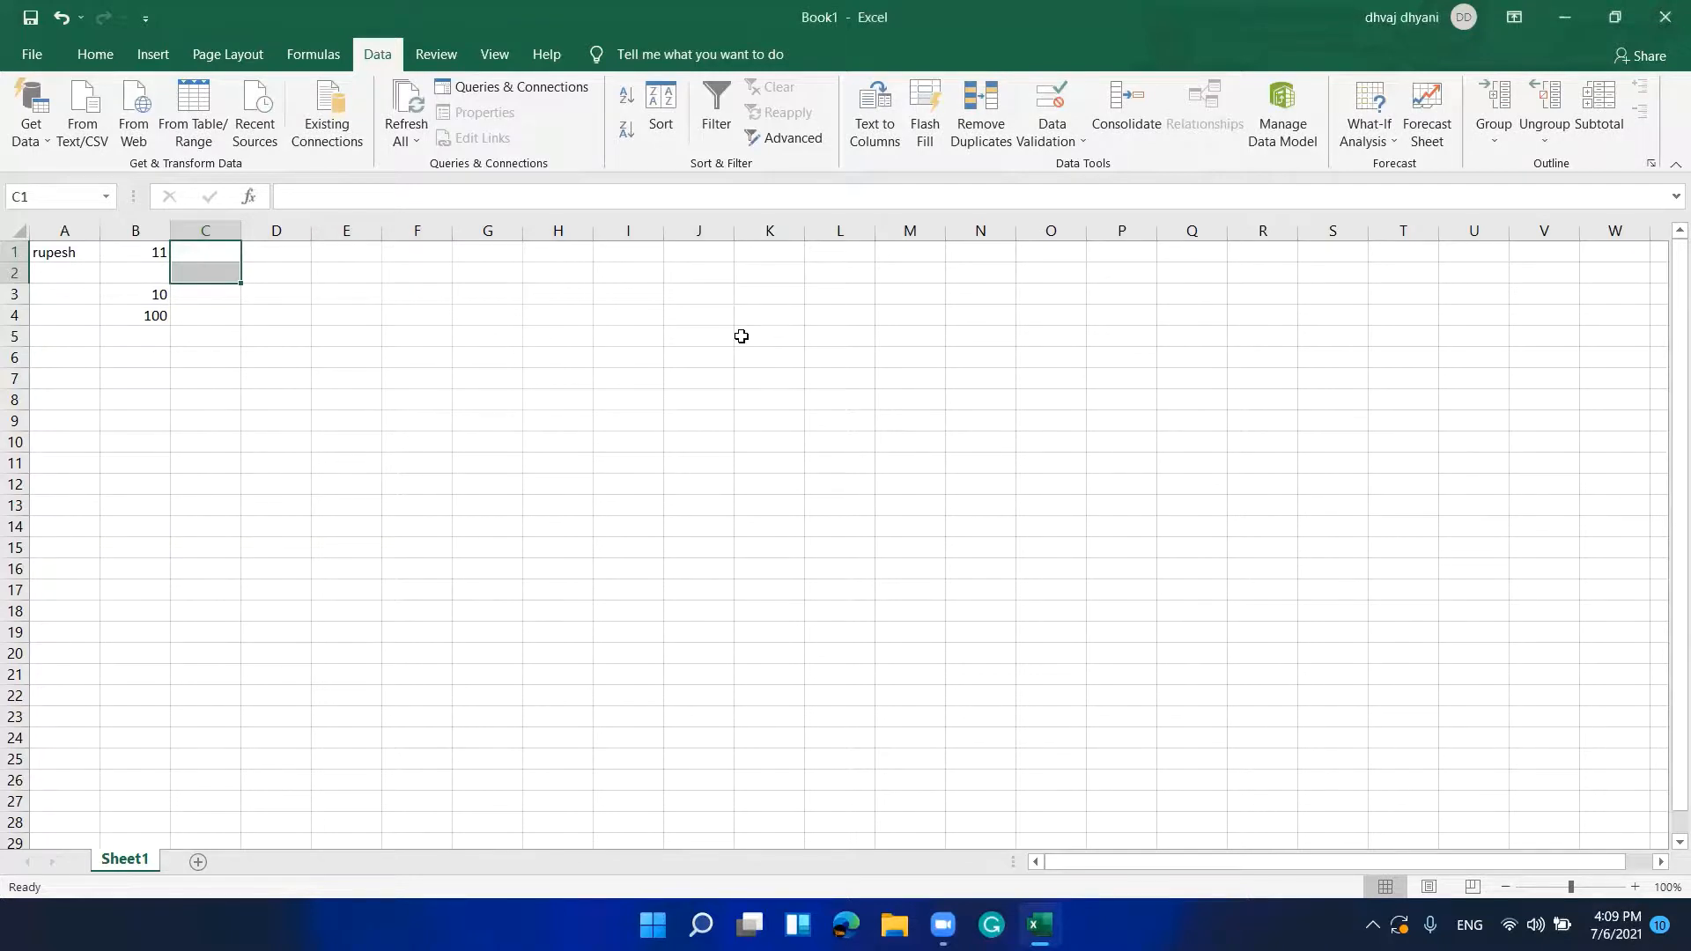
key("Up")
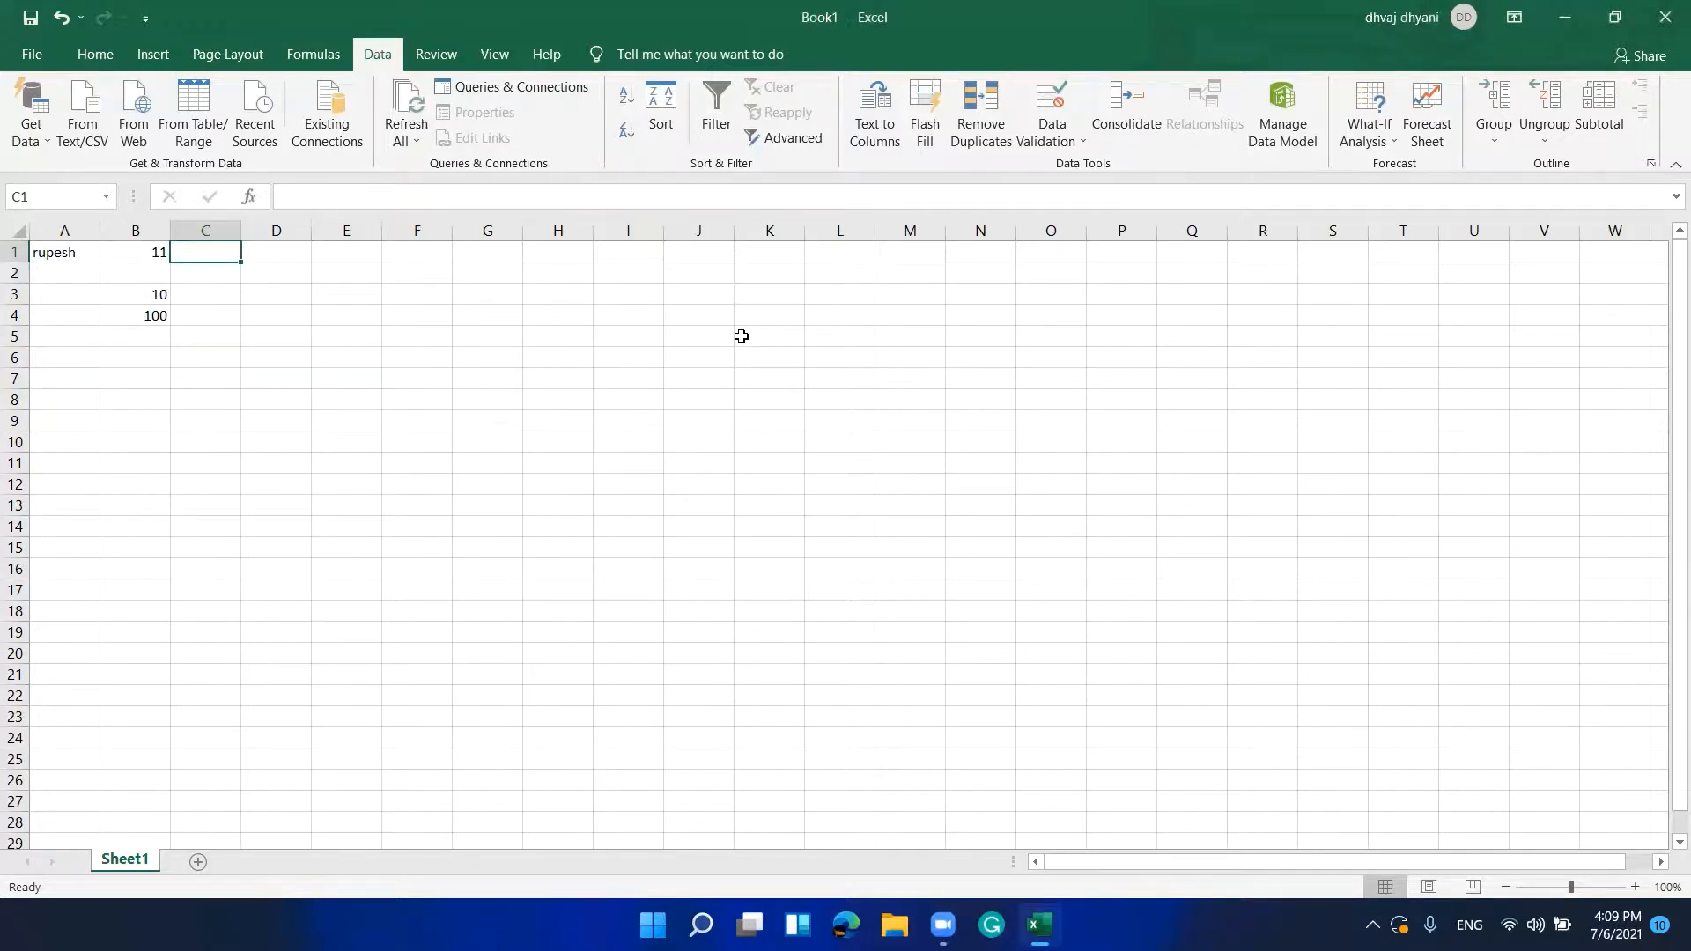
Step: Test C1 with 11, retry after the rejection, then enter 9 instead
type("11")
key("Return")
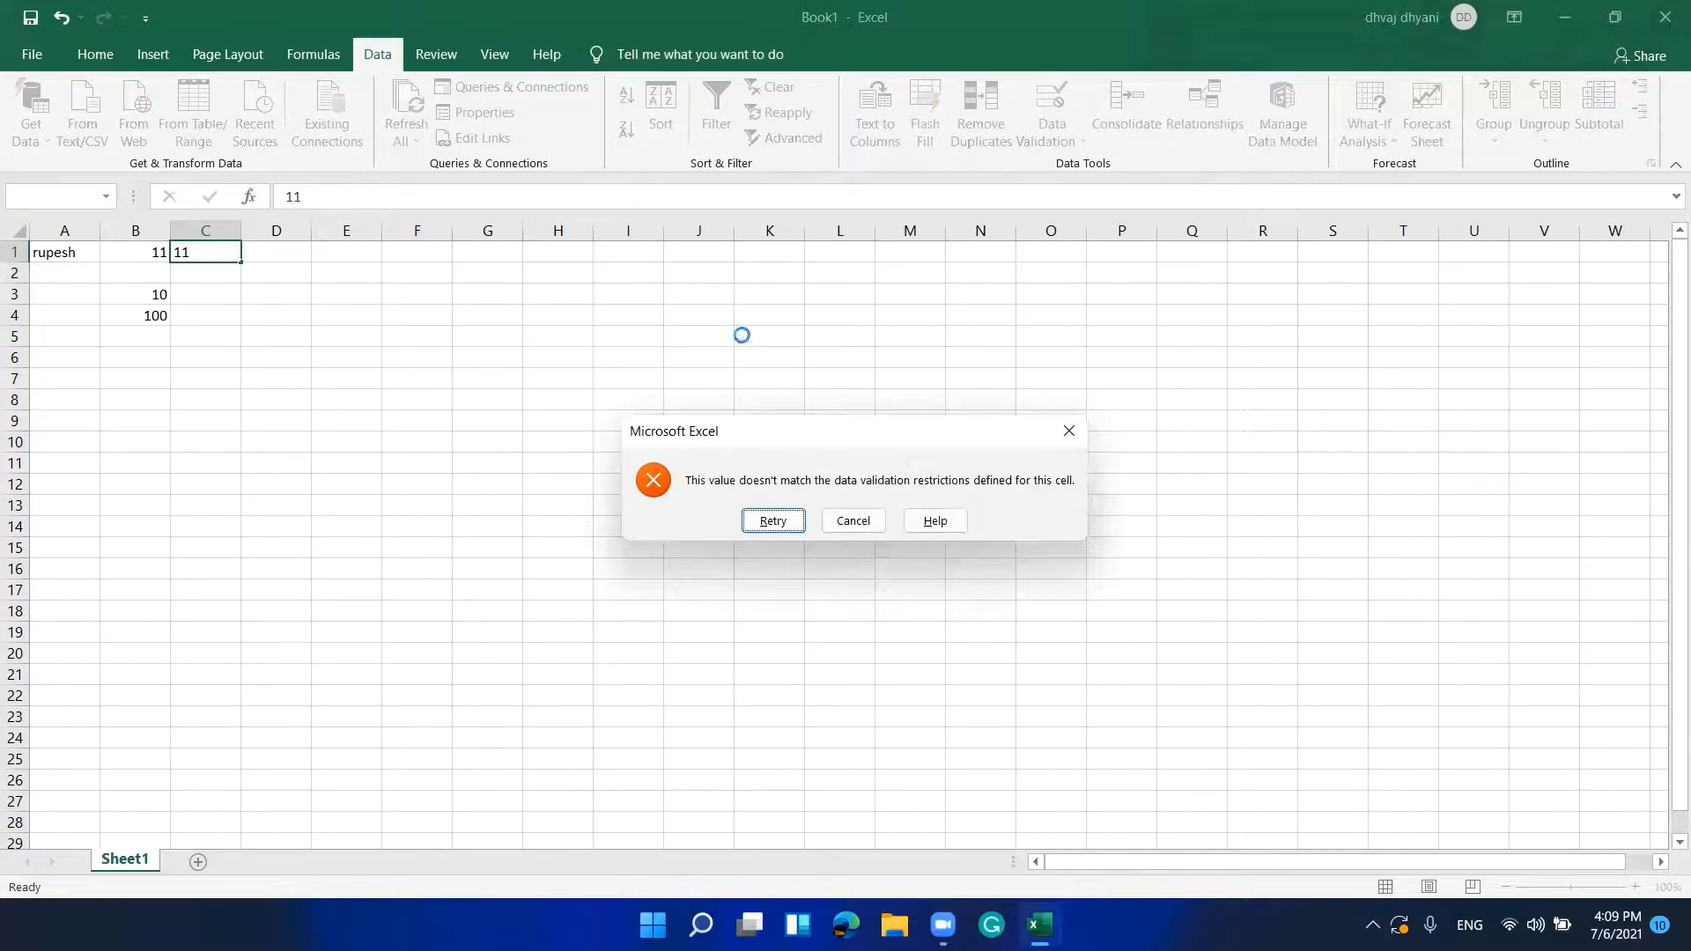
key("Return")
key("BackSpace")
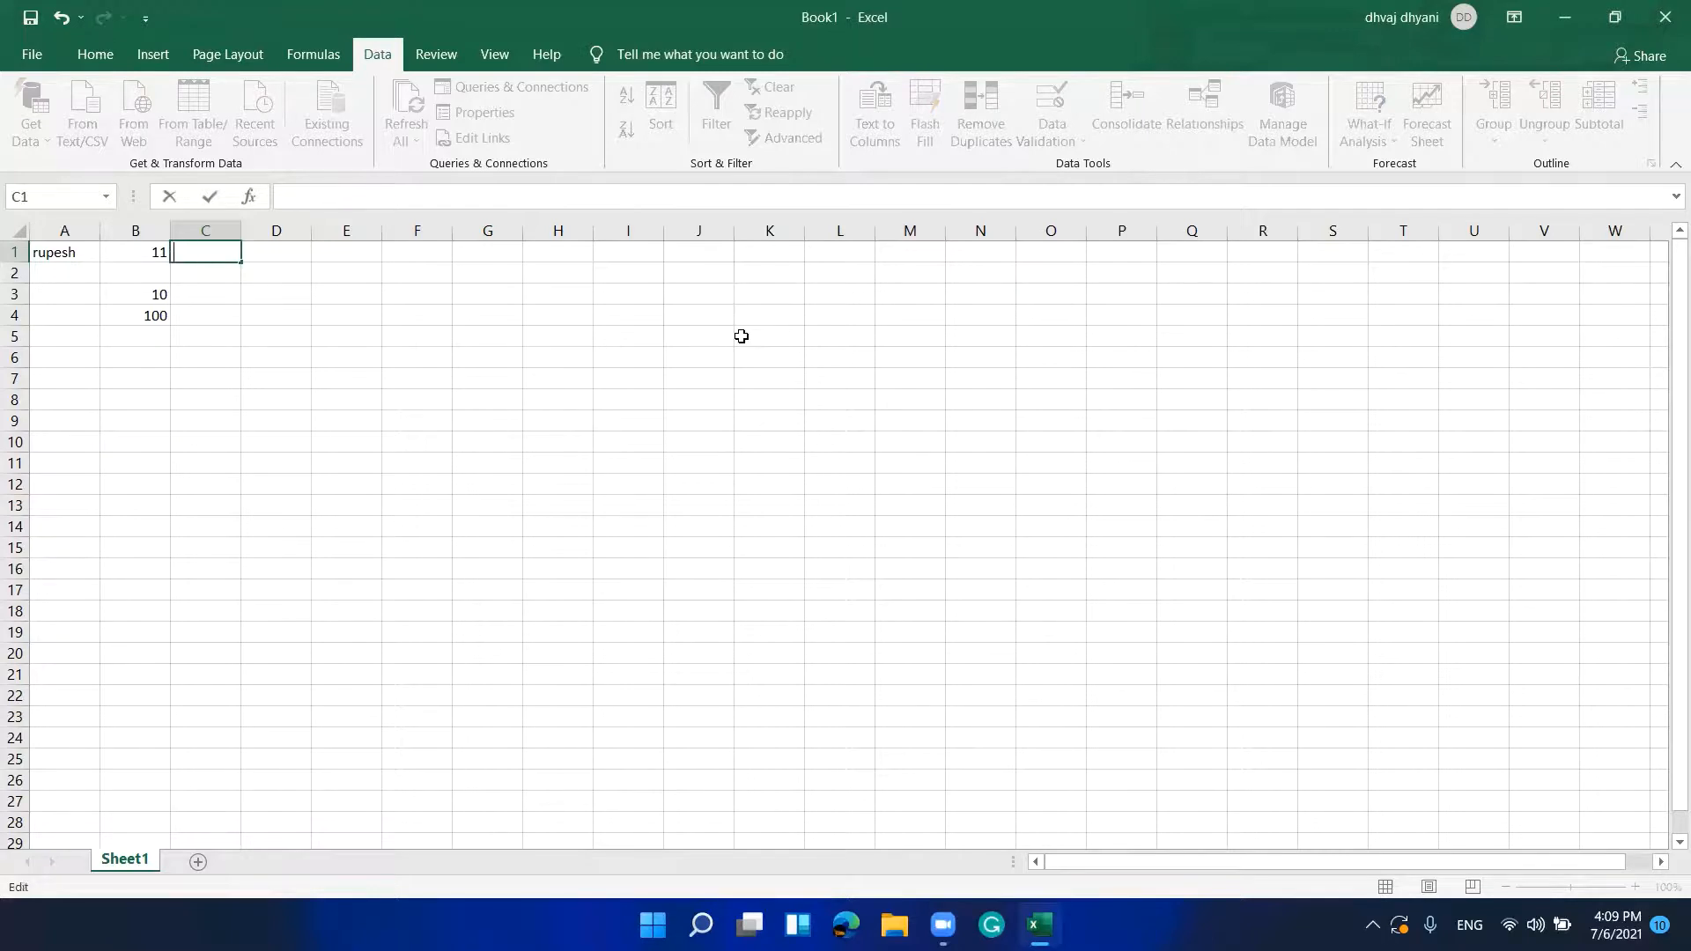
type("9")
key("Return")
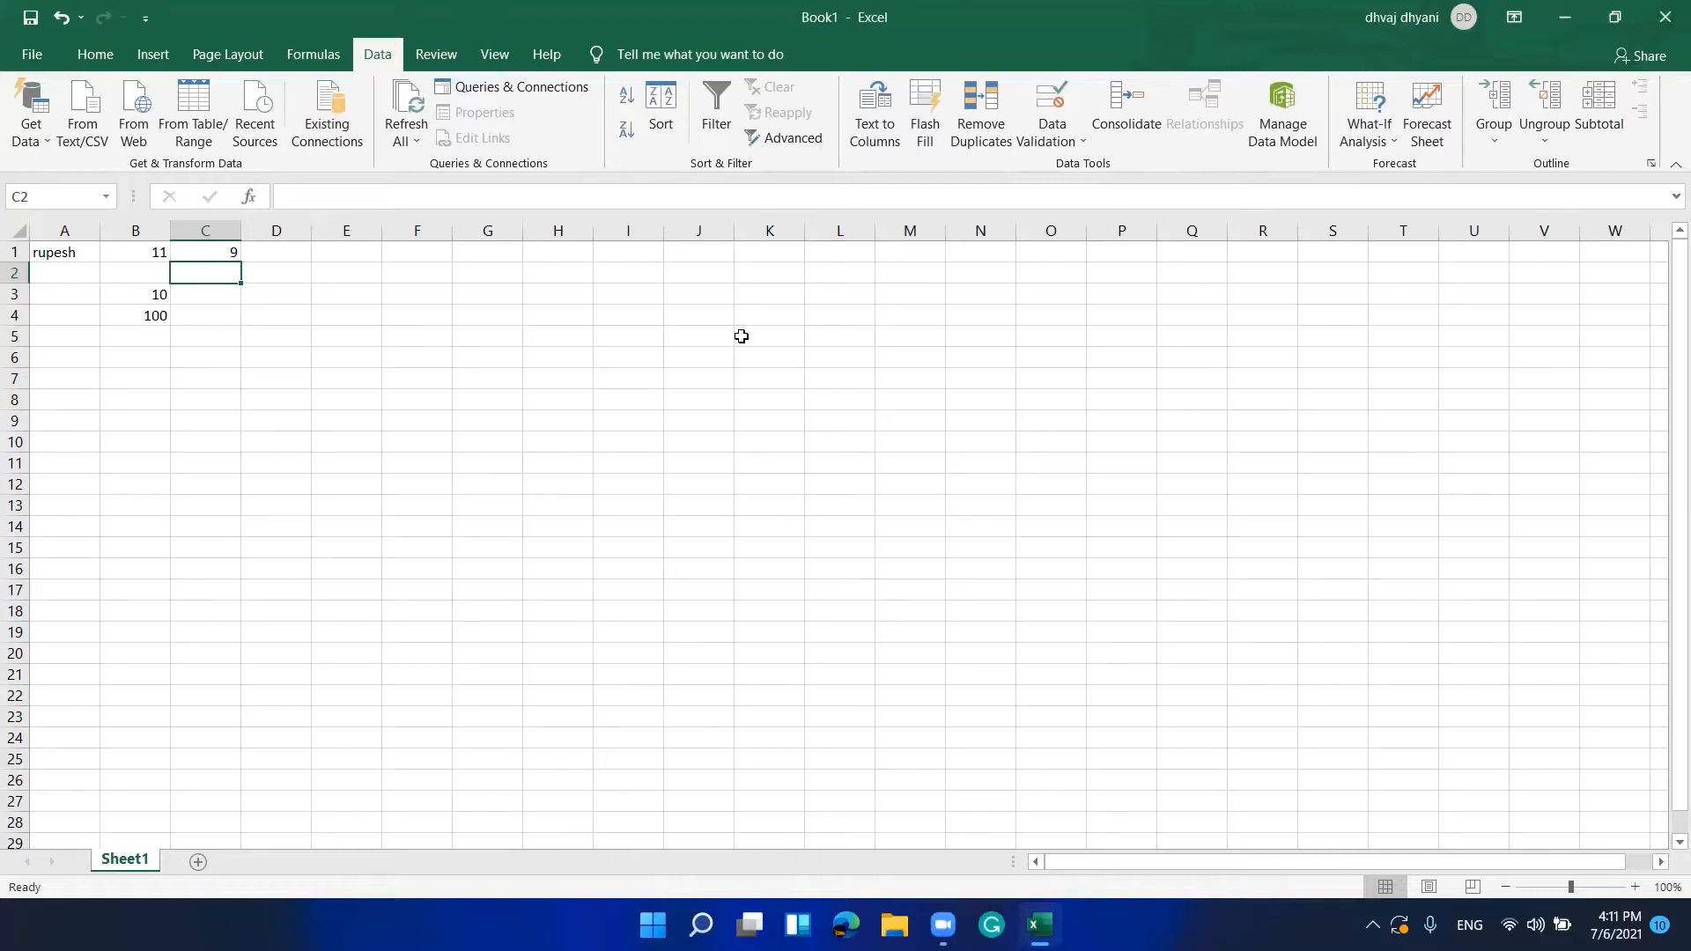
Step: Reopen Data Validation on C2 to review its whole-number ≤ 10 rule
key("alt")
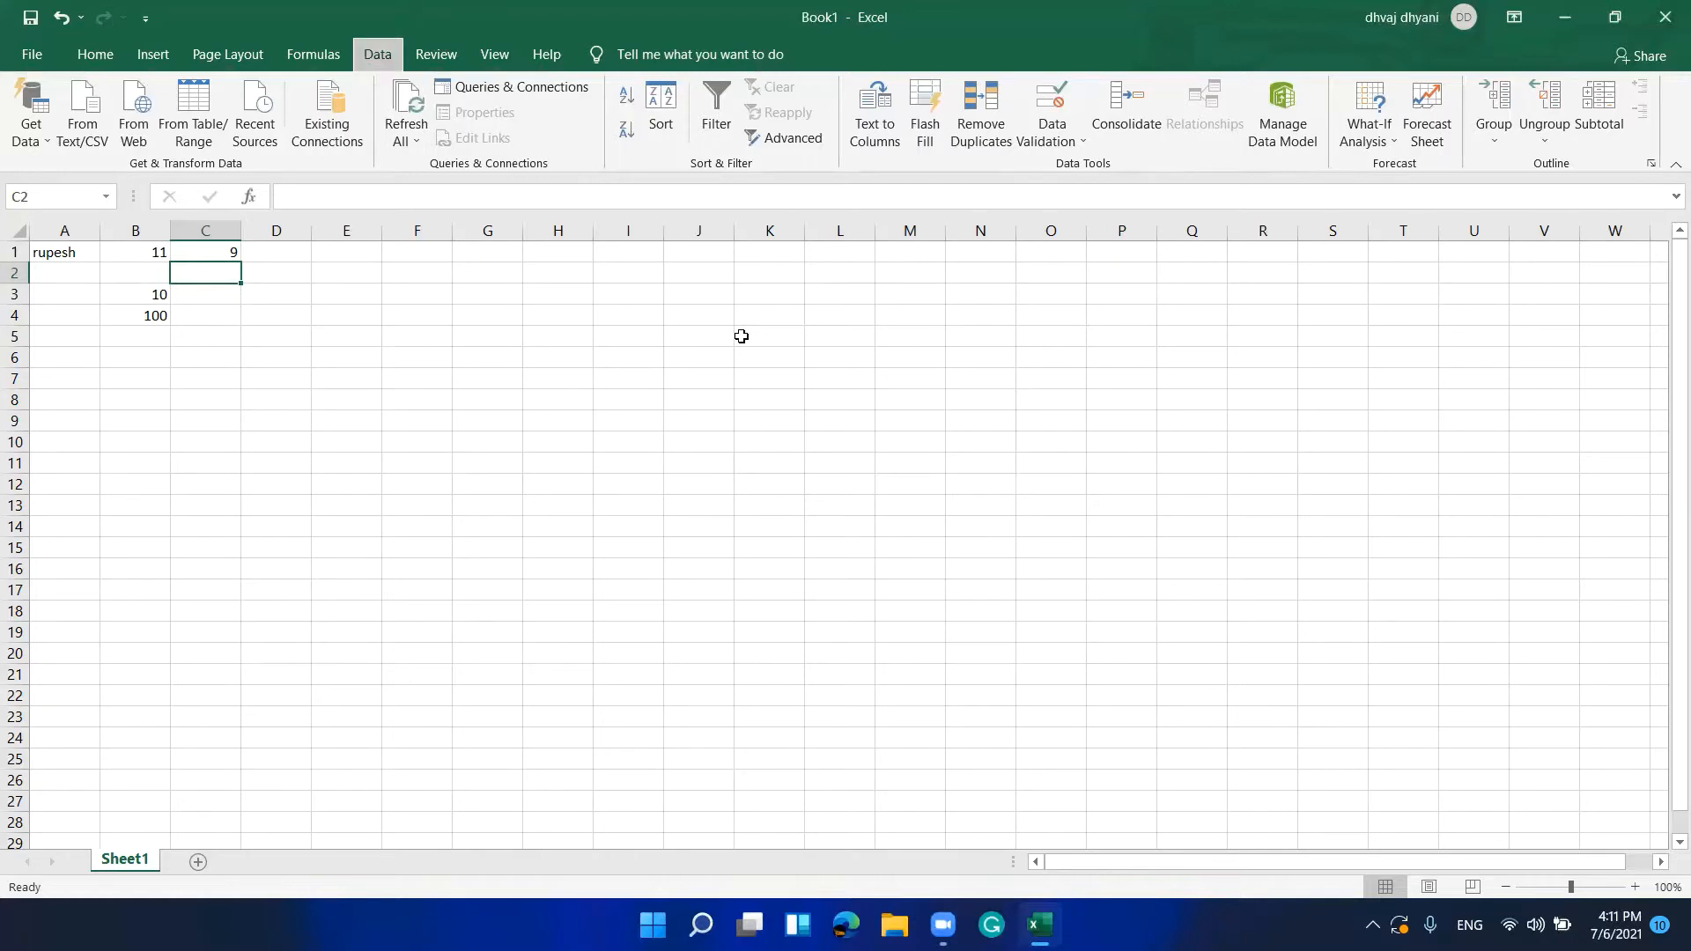
key("a")
key("v")
key("v")
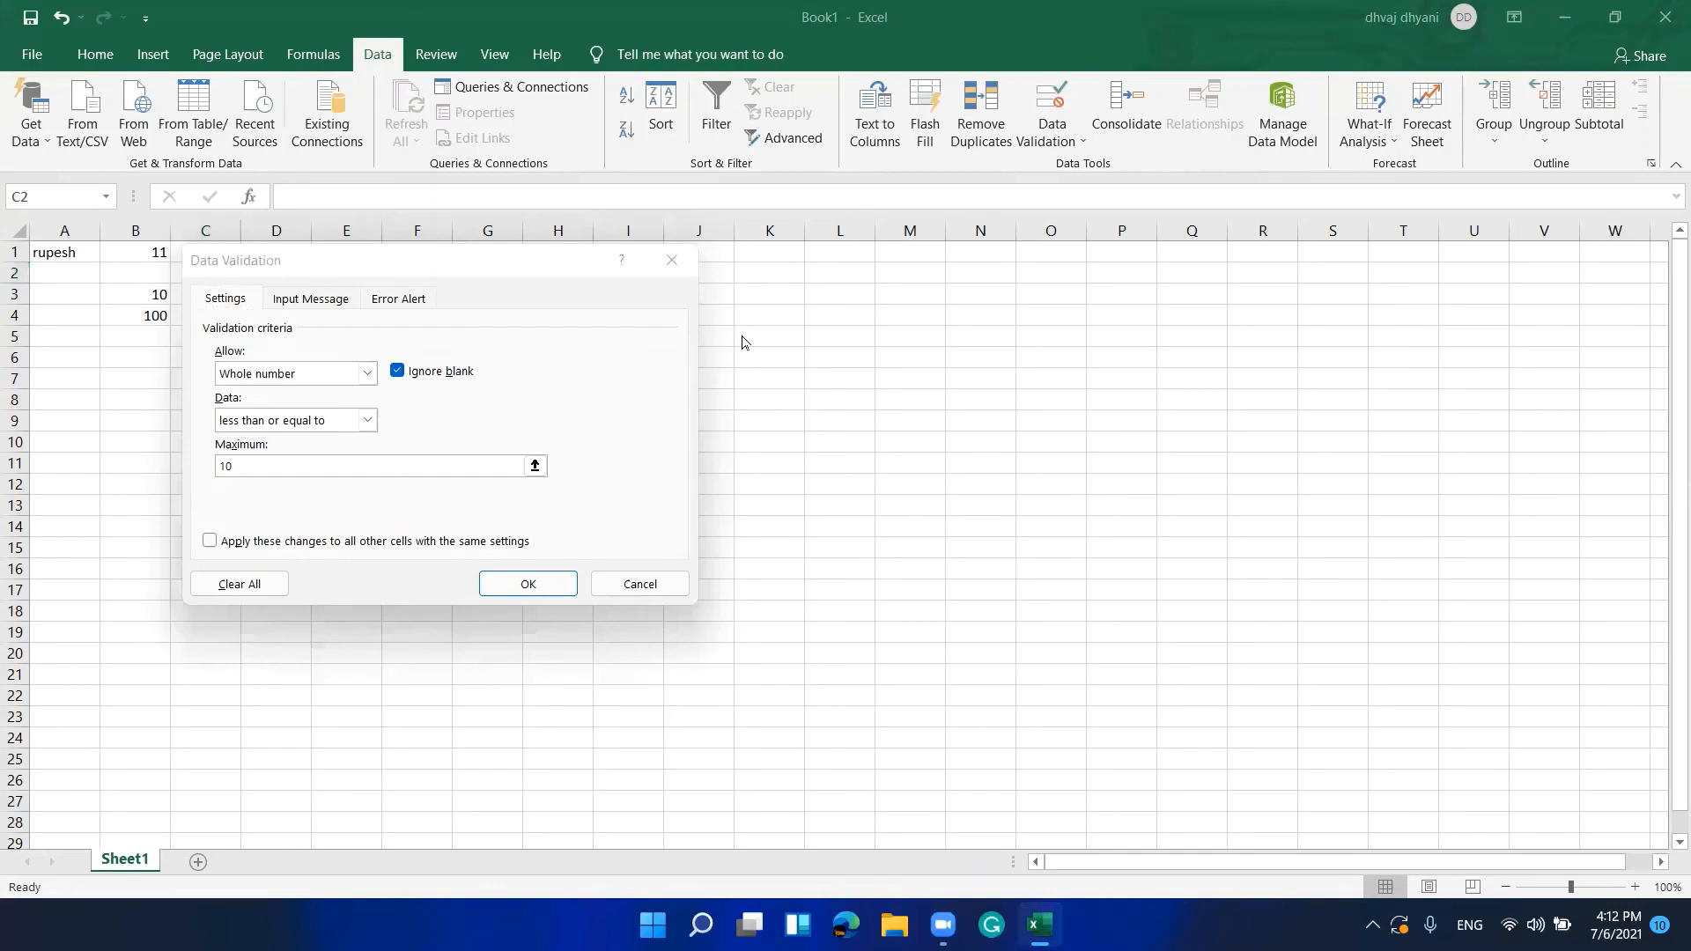
key("alt+Tab")
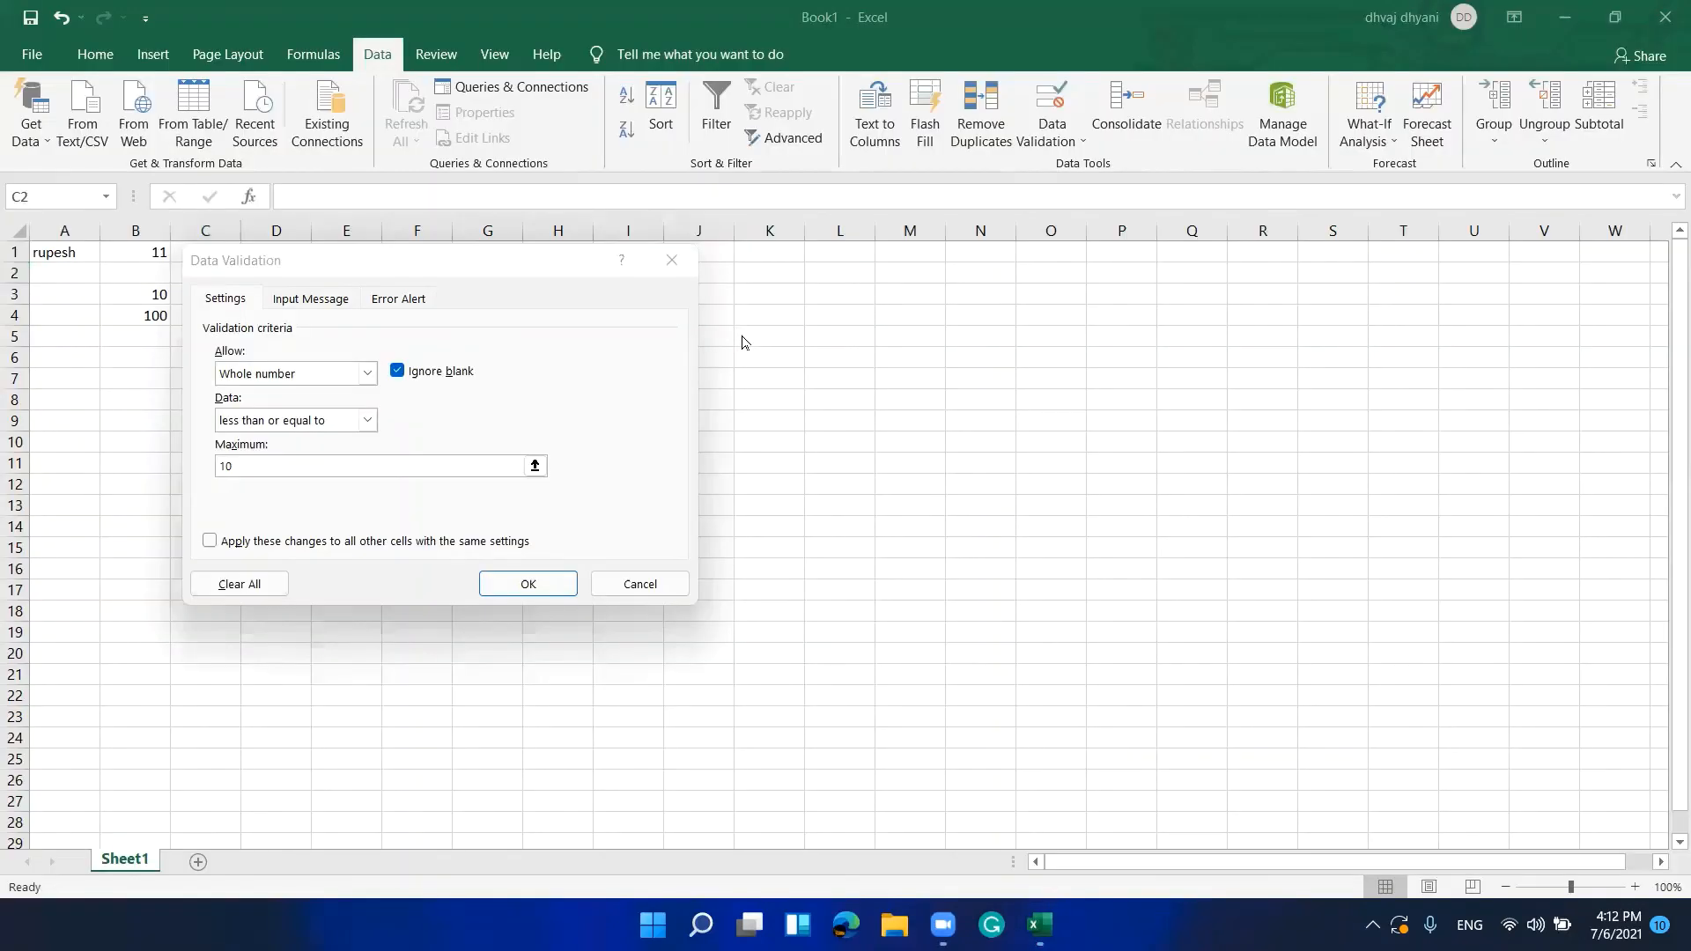